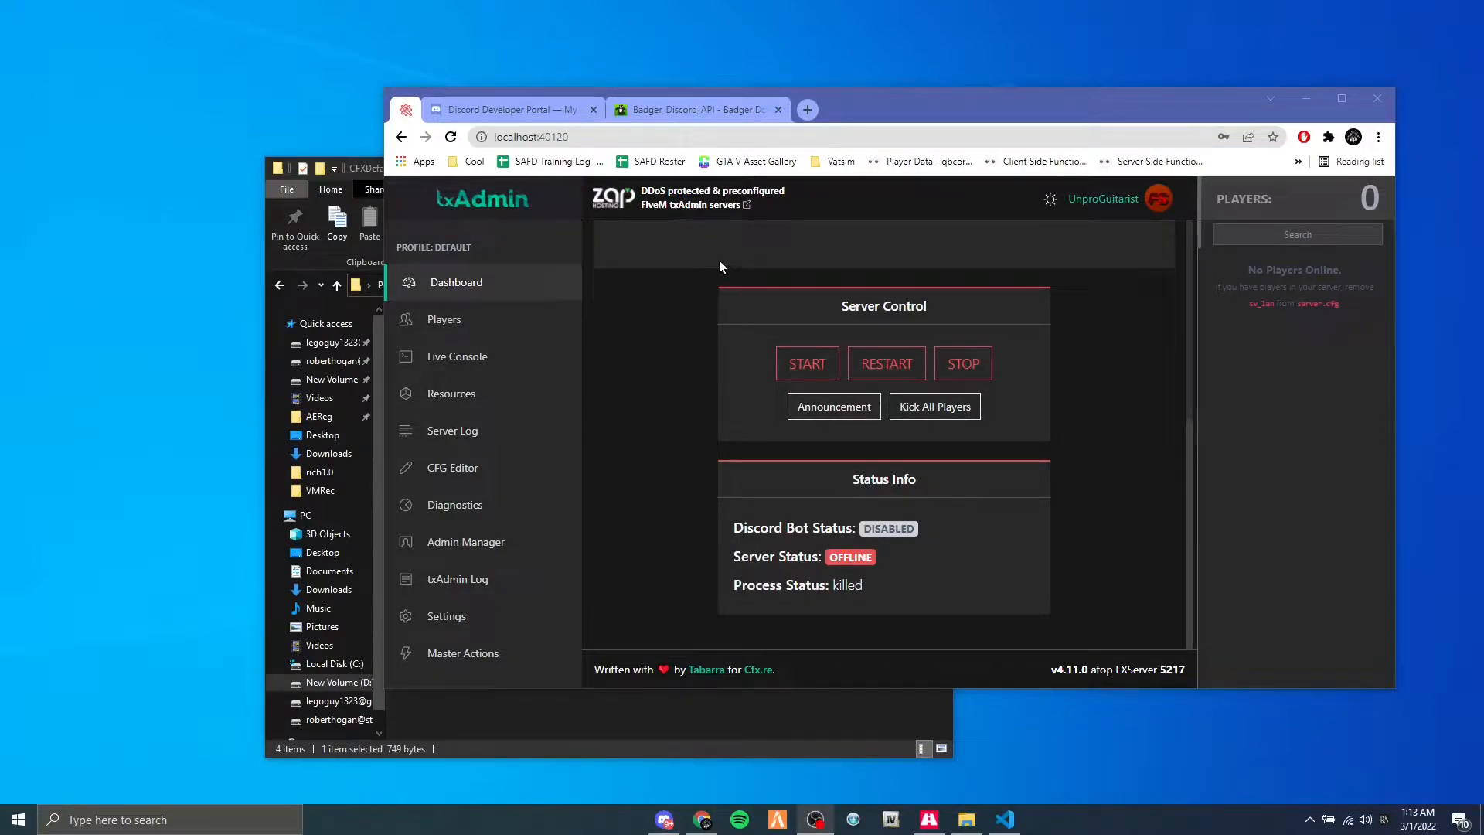
# Open the Badger_Discord_API documentation in a maximized window and look through the list of available FiveM scripts.
pyautogui.click(680, 116)
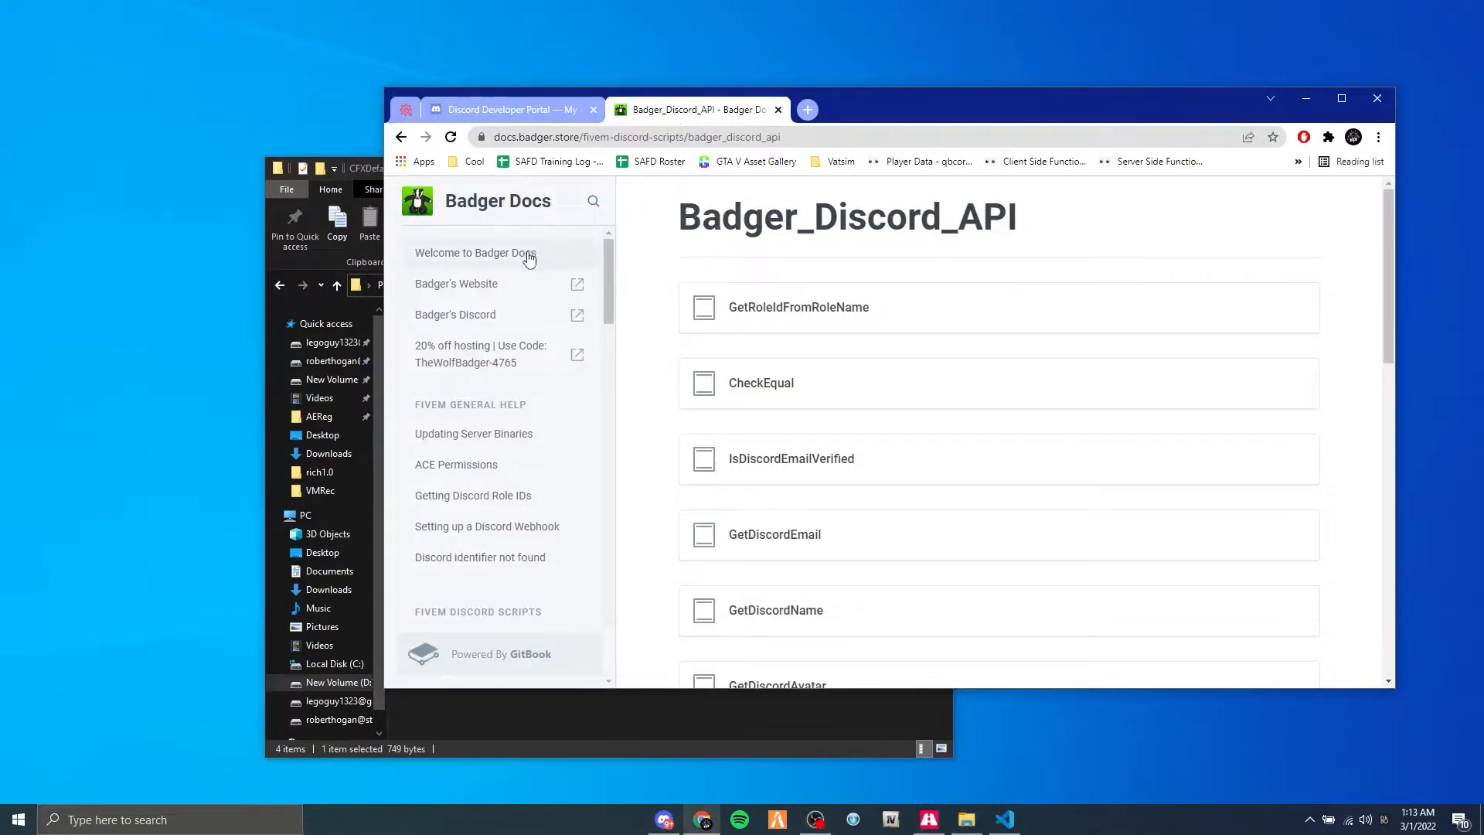
pyautogui.doubleClick(949, 116)
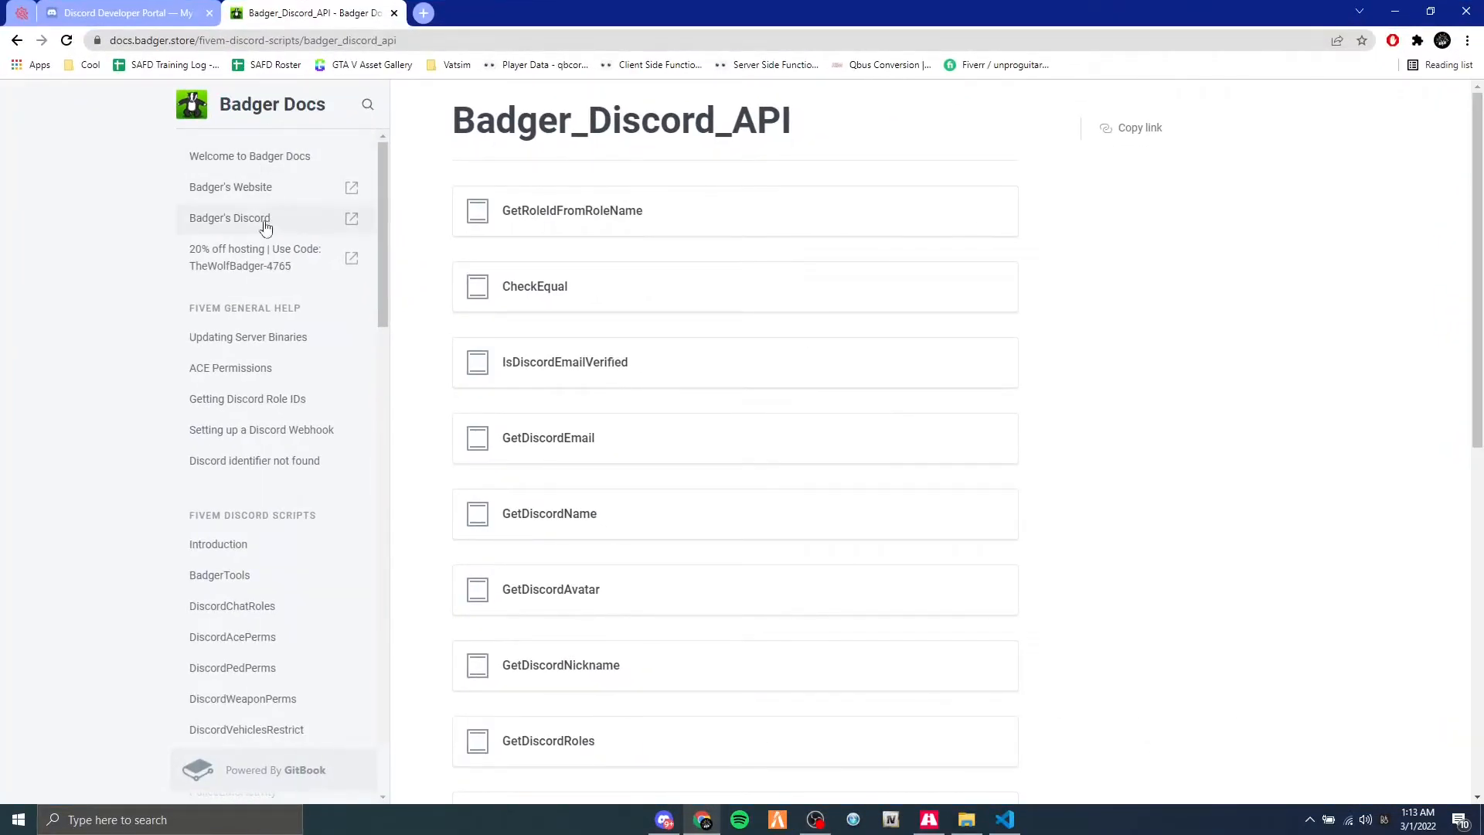
pyautogui.scroll(-4, 269, 352)
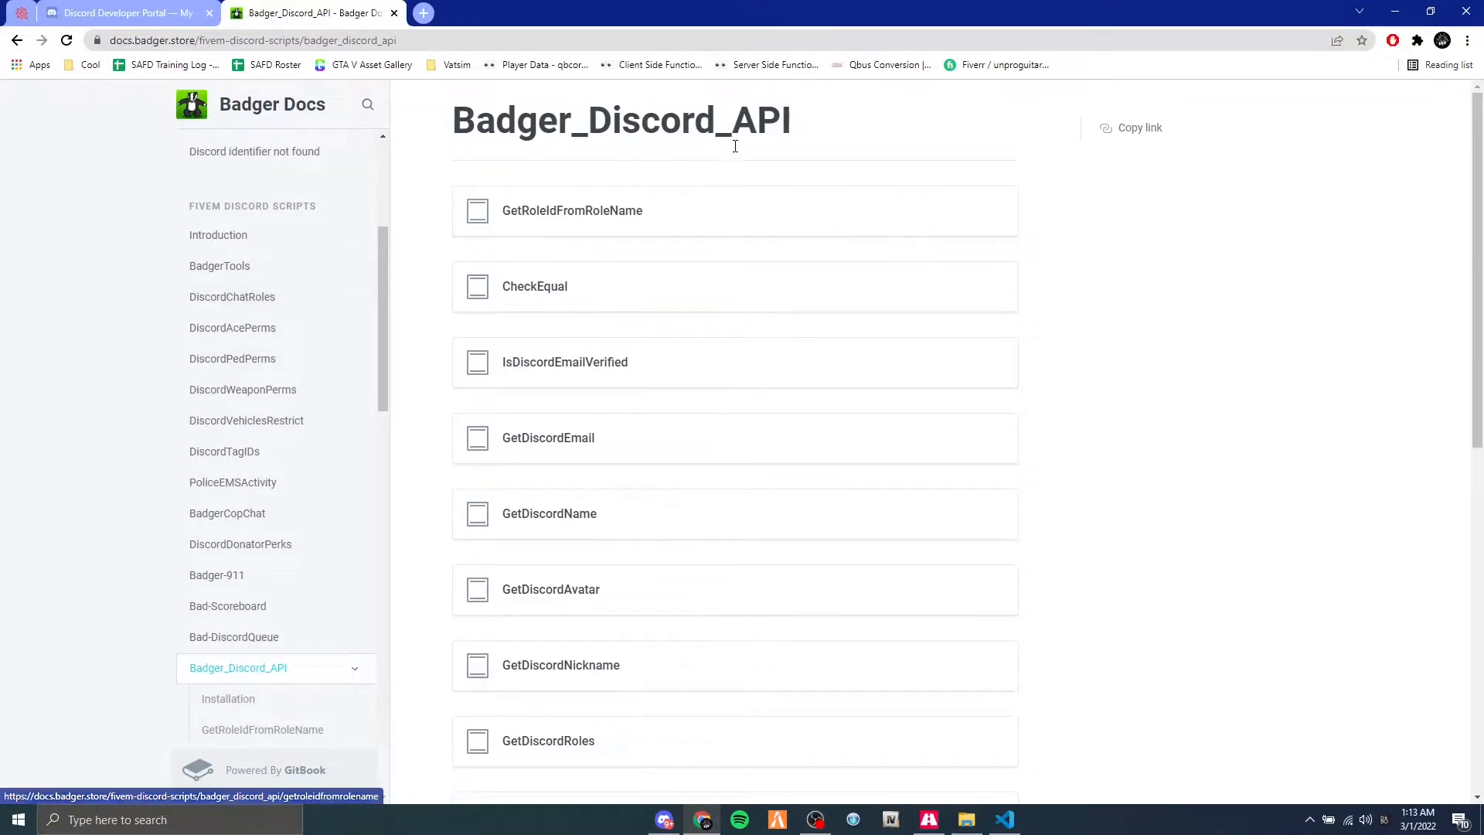
pyautogui.scroll(-9, 623, 235)
pyautogui.scroll(-1, 277, 473)
pyautogui.scroll(-2, 255, 487)
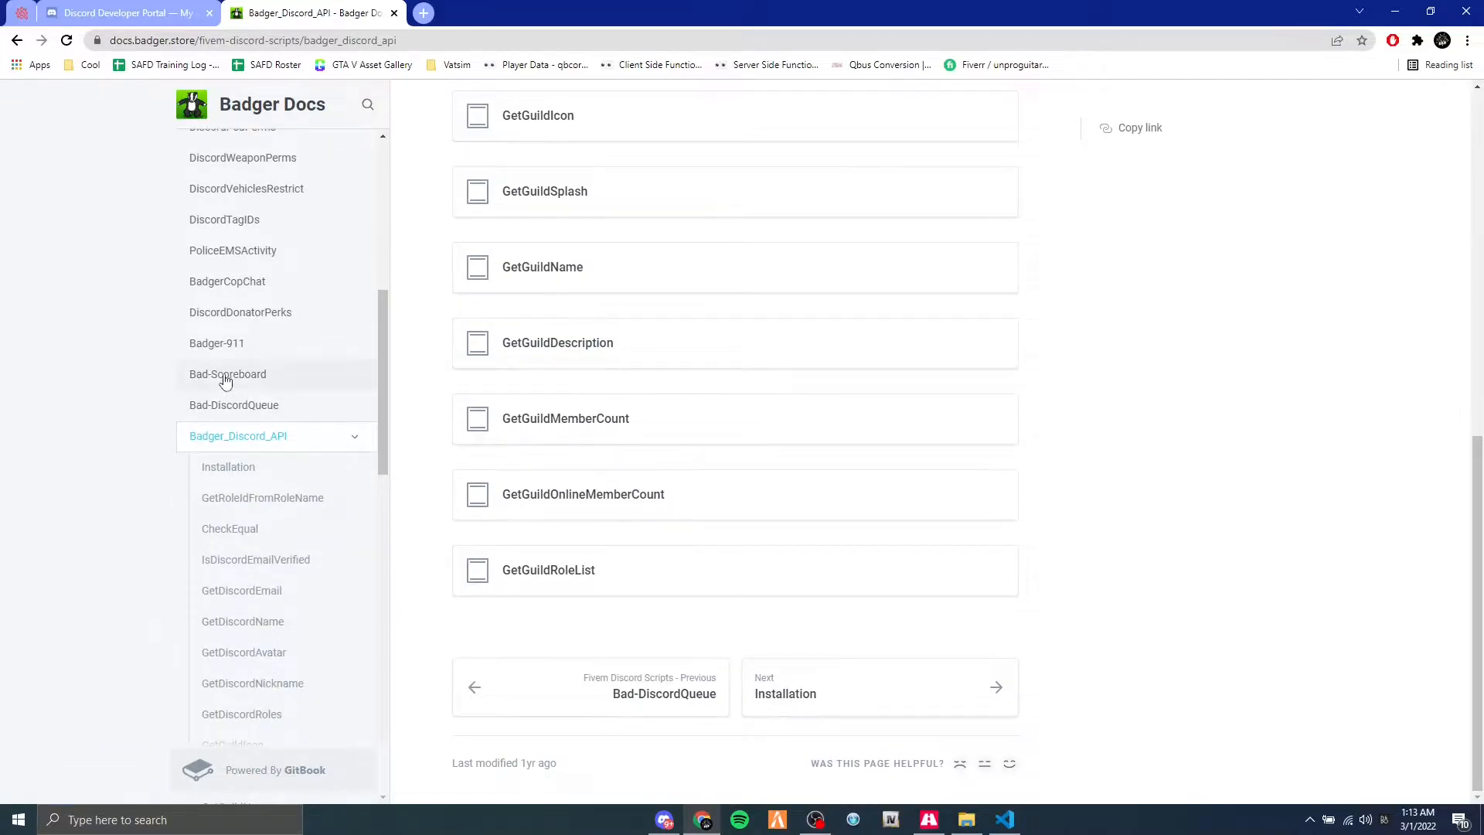
pyautogui.scroll(-7, 227, 383)
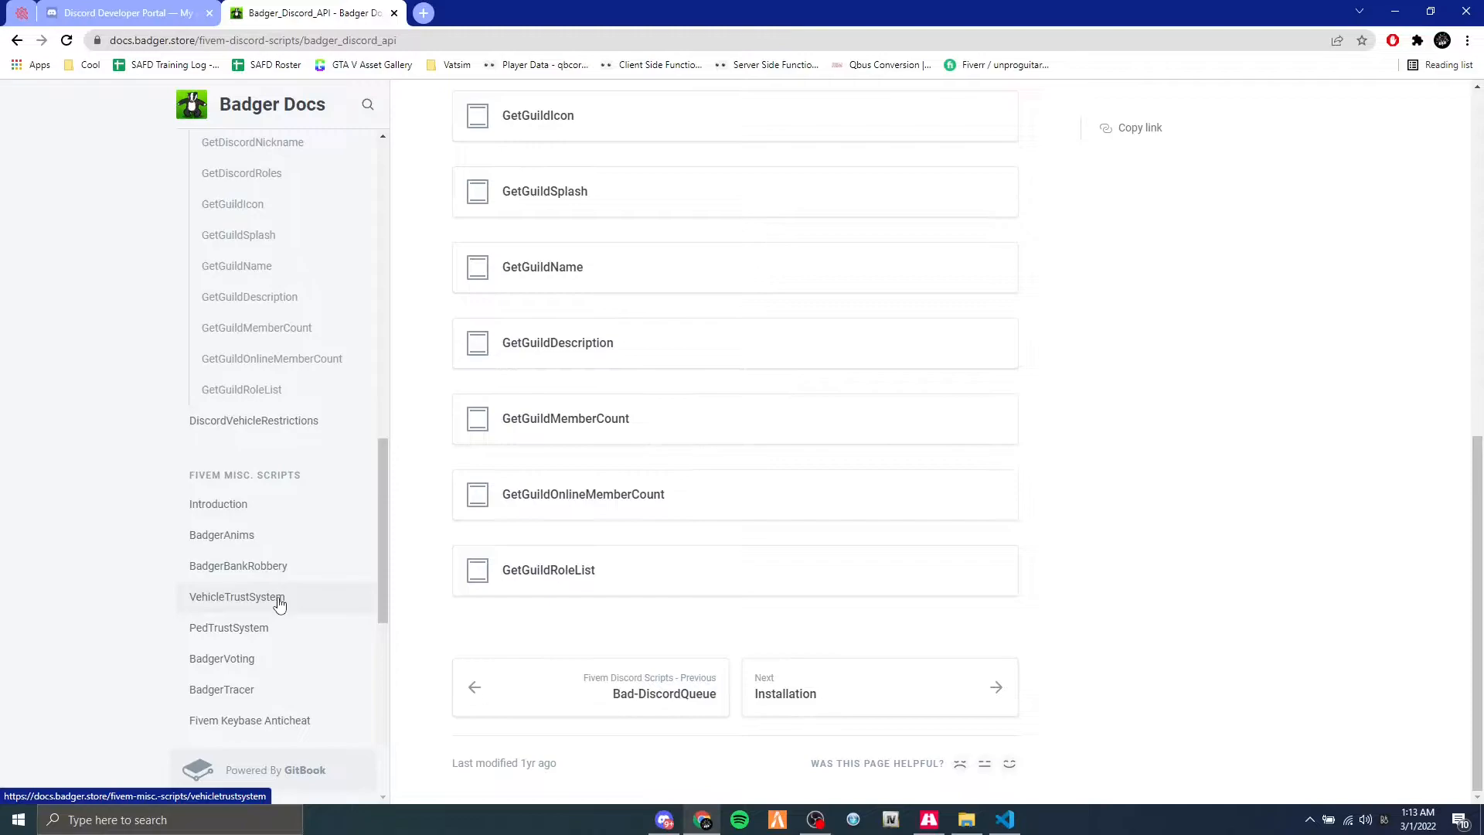
pyautogui.scroll(-3, 280, 604)
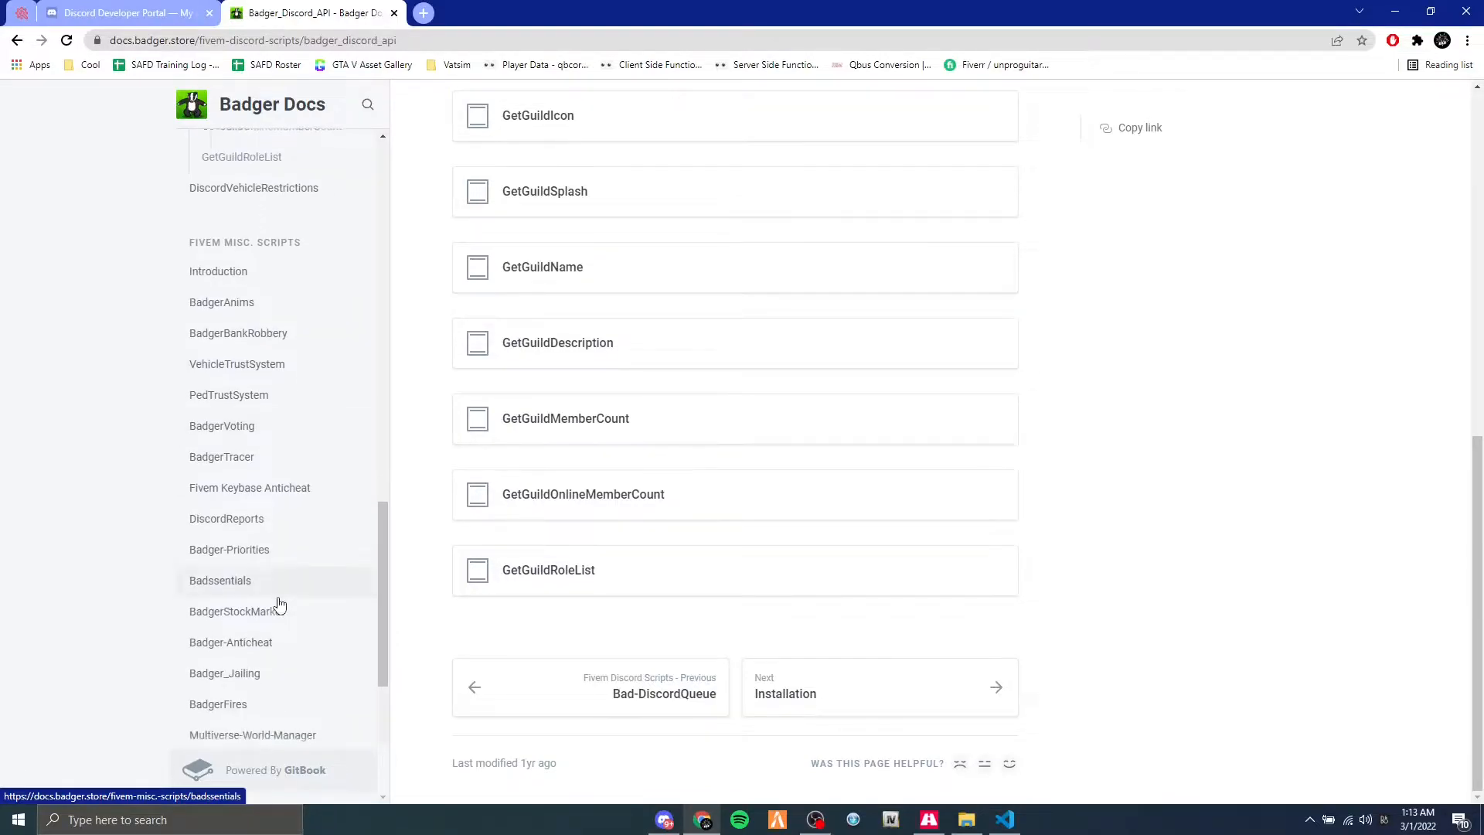
pyautogui.scroll(-1, 280, 604)
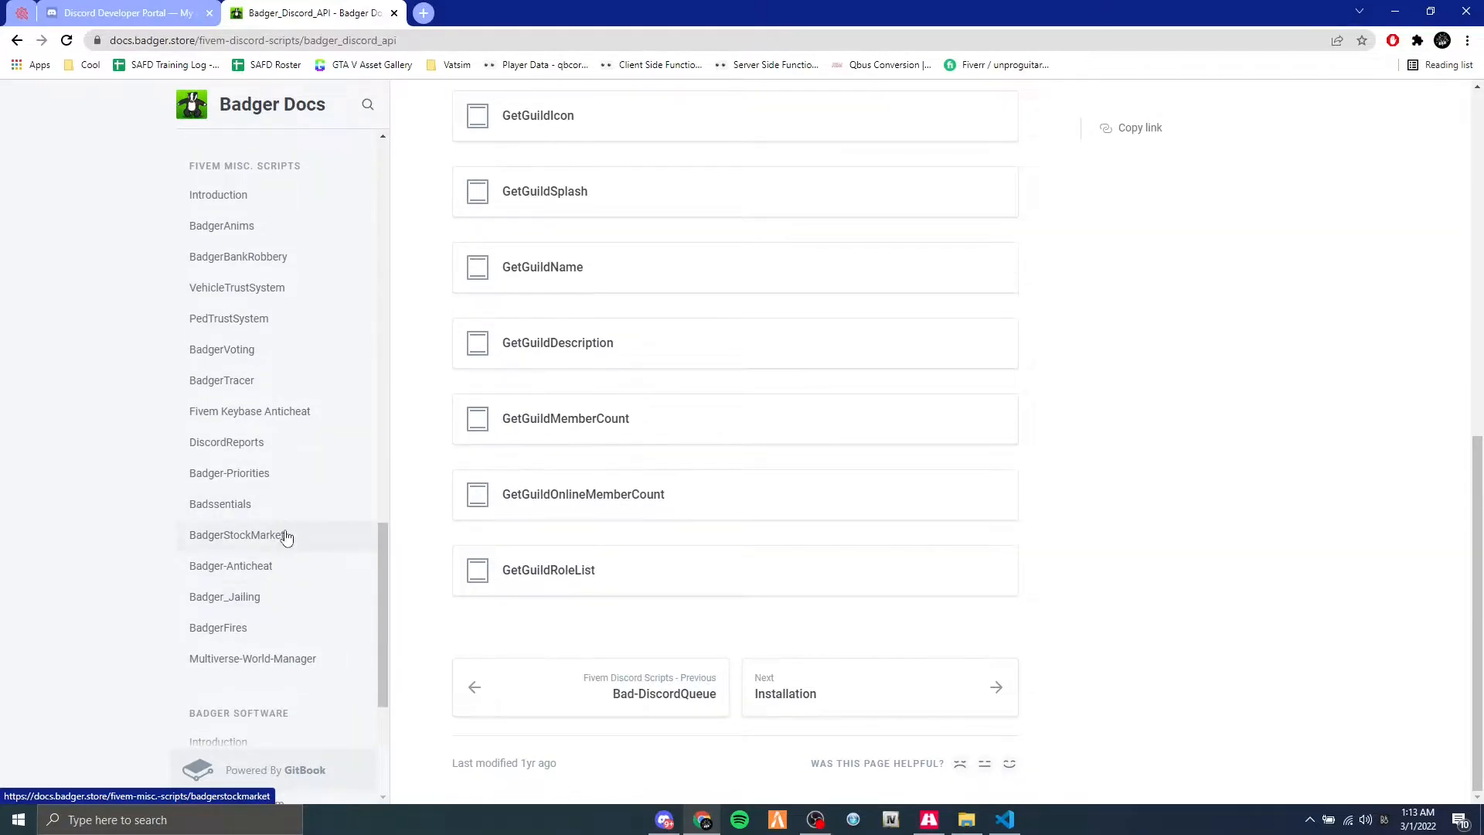
pyautogui.scroll(15, 285, 531)
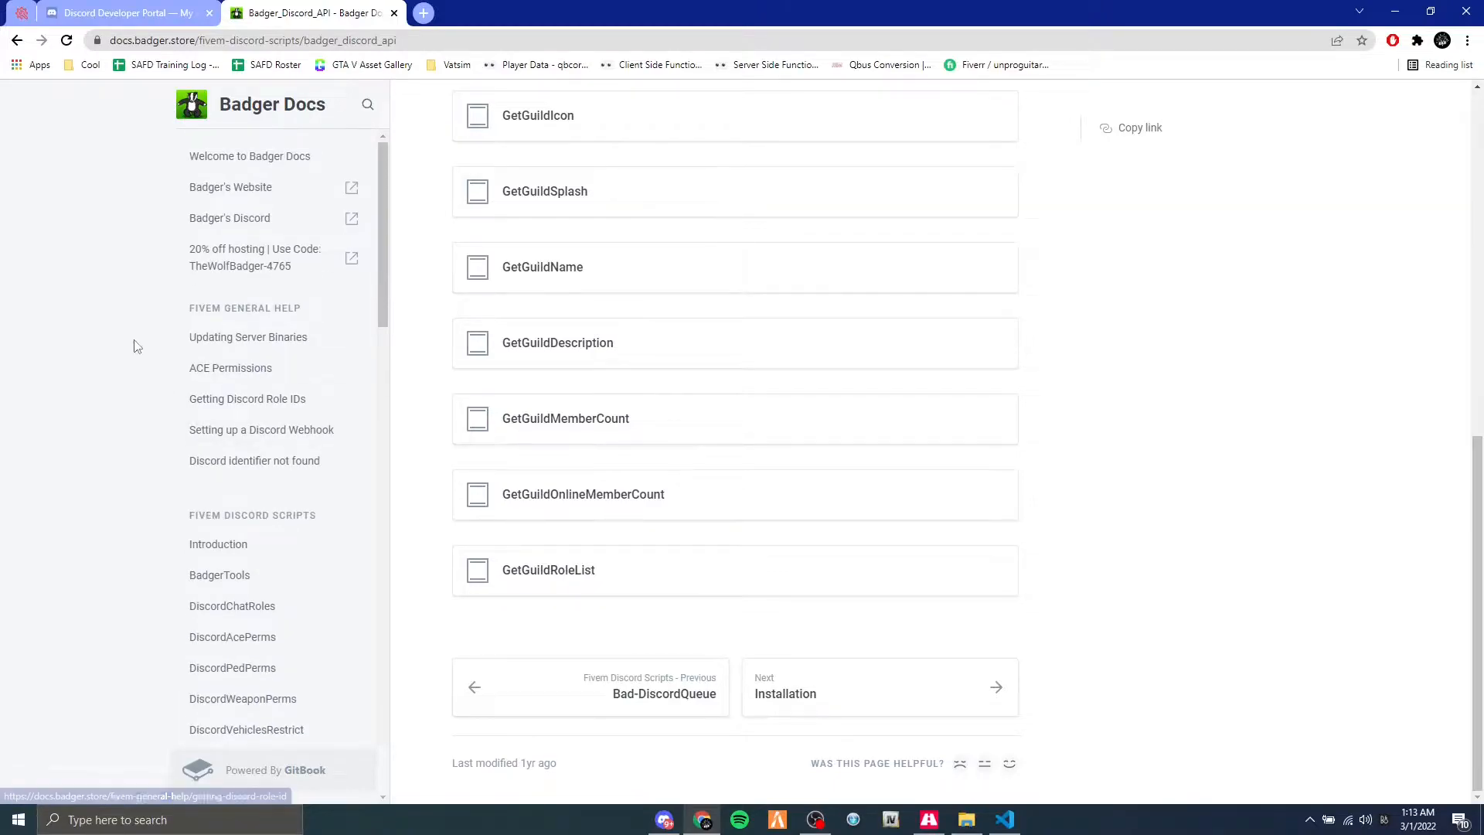
pyautogui.scroll(10, 1005, 325)
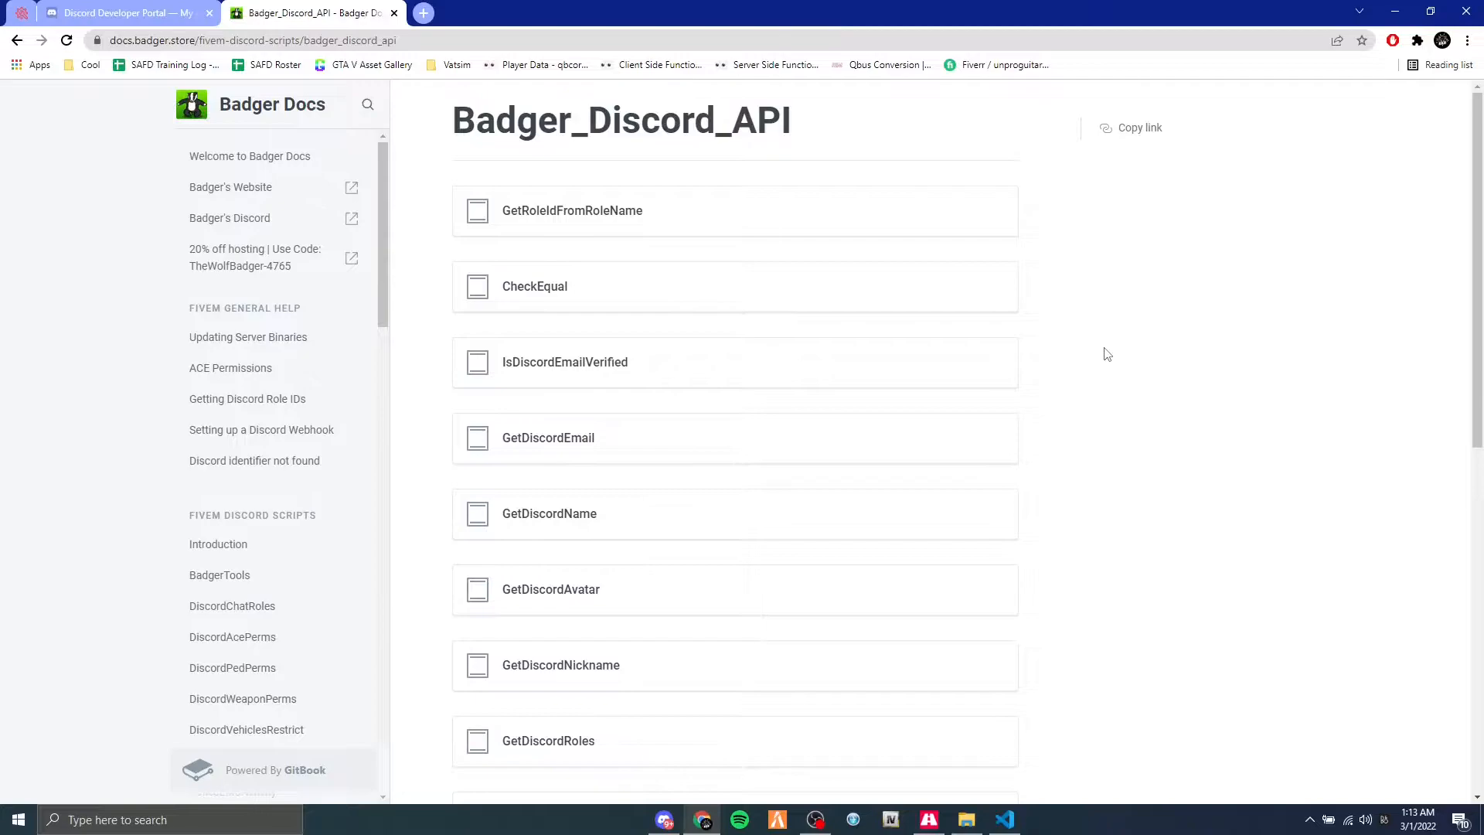
# Look over the functions listed on the Badger_Discord_API page, from GetRoleIdFromRoleName to GetGuildRoleList.
pyautogui.scroll(-5, 1156, 397)
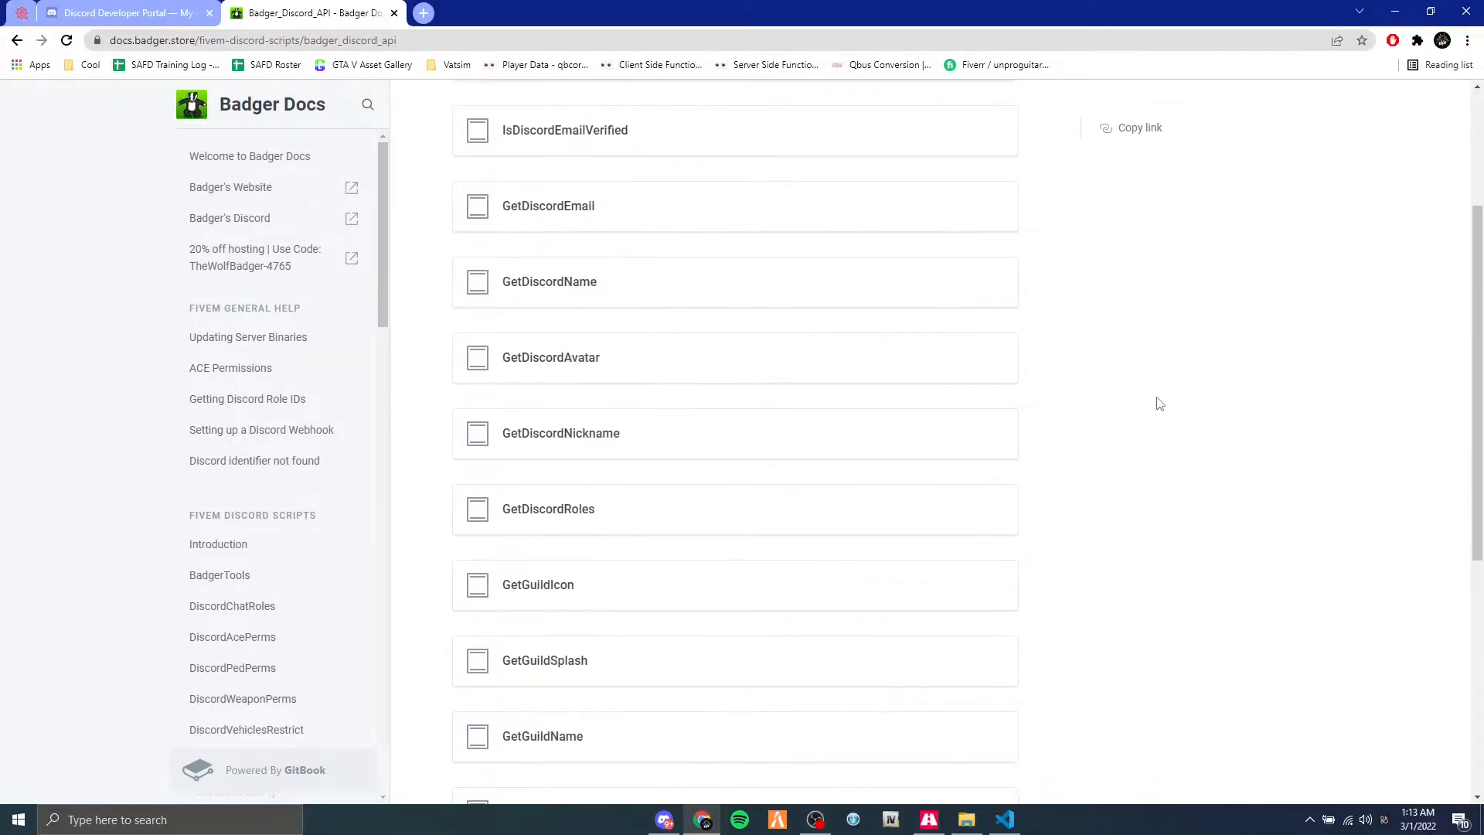
pyautogui.scroll(-3, 1198, 433)
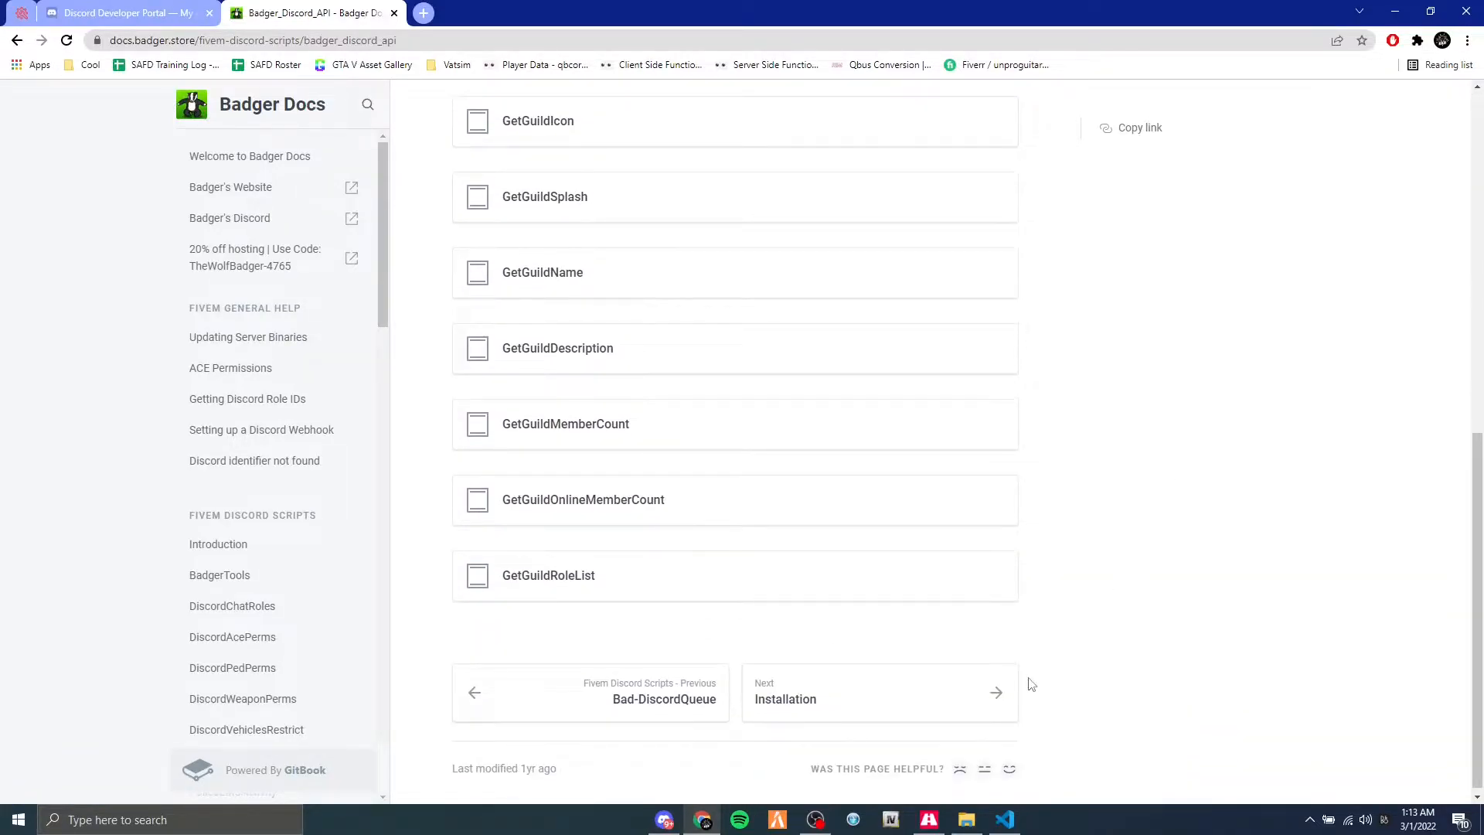
pyautogui.scroll(8, 835, 567)
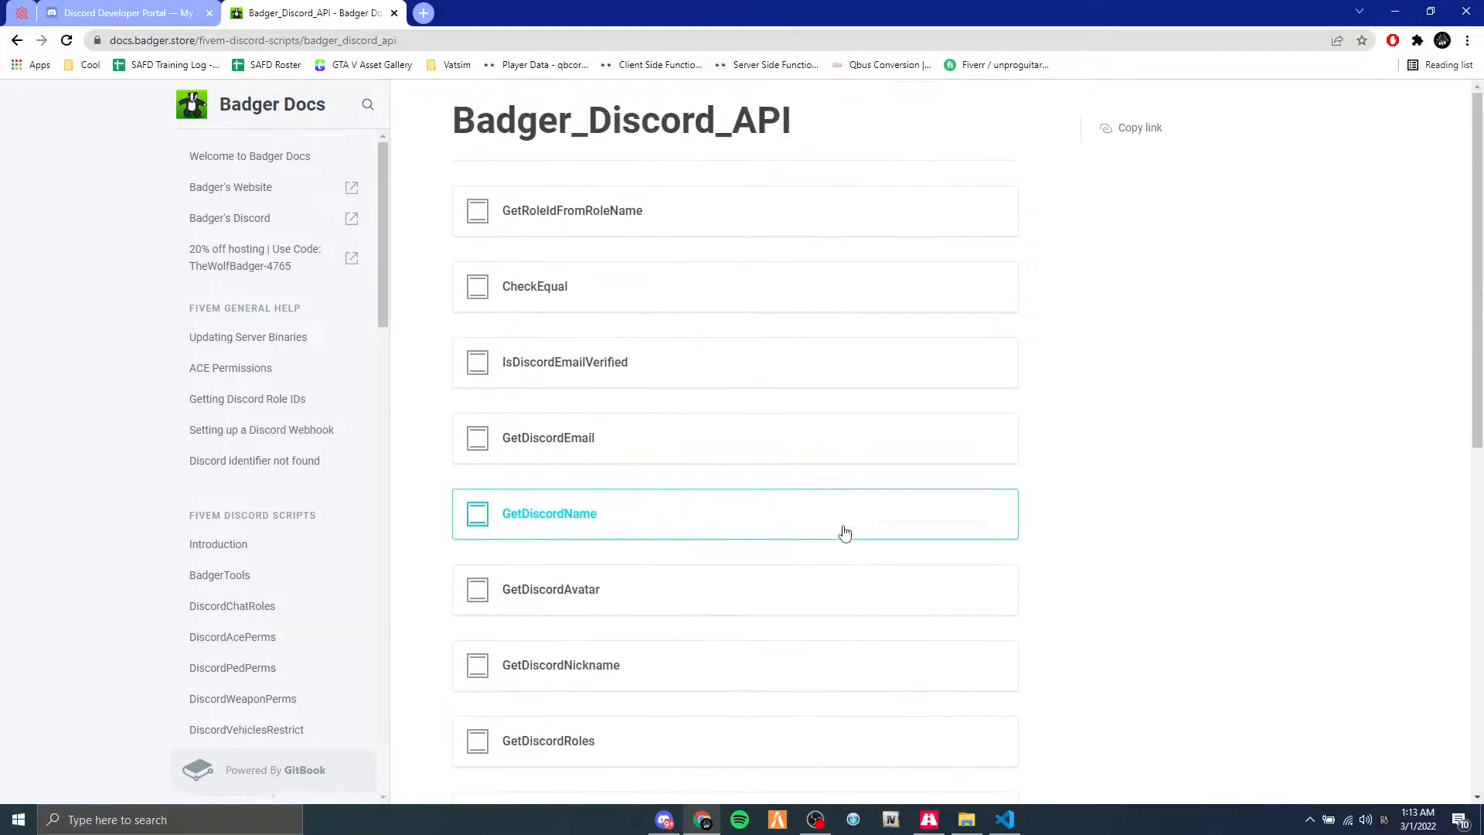
pyautogui.scroll(-8, 997, 317)
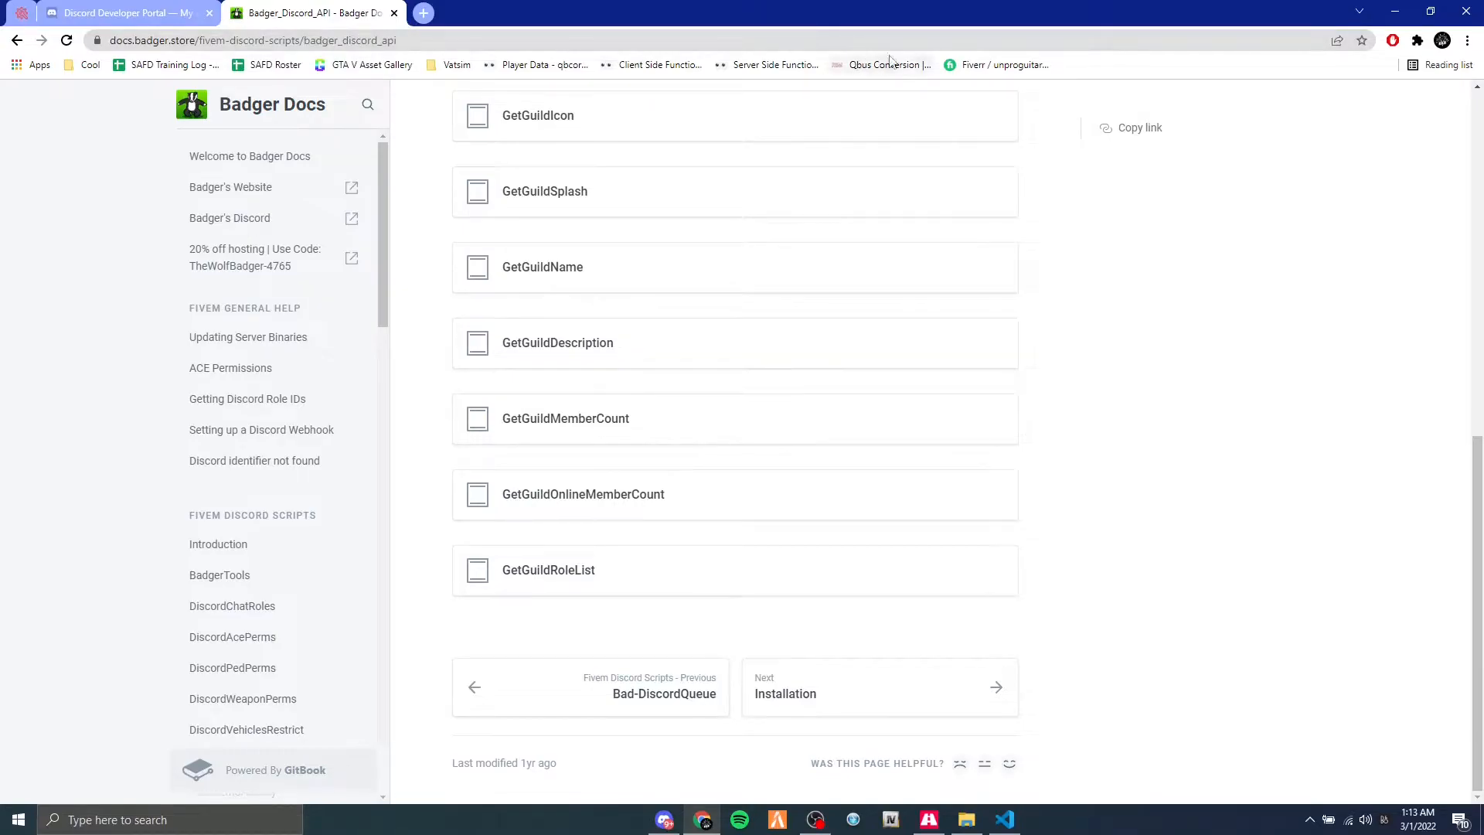
# View the Test Bot's general information in the Discord Developer Portal, dismiss the survey and return to the Badger documentation.
pyautogui.click(153, 23)
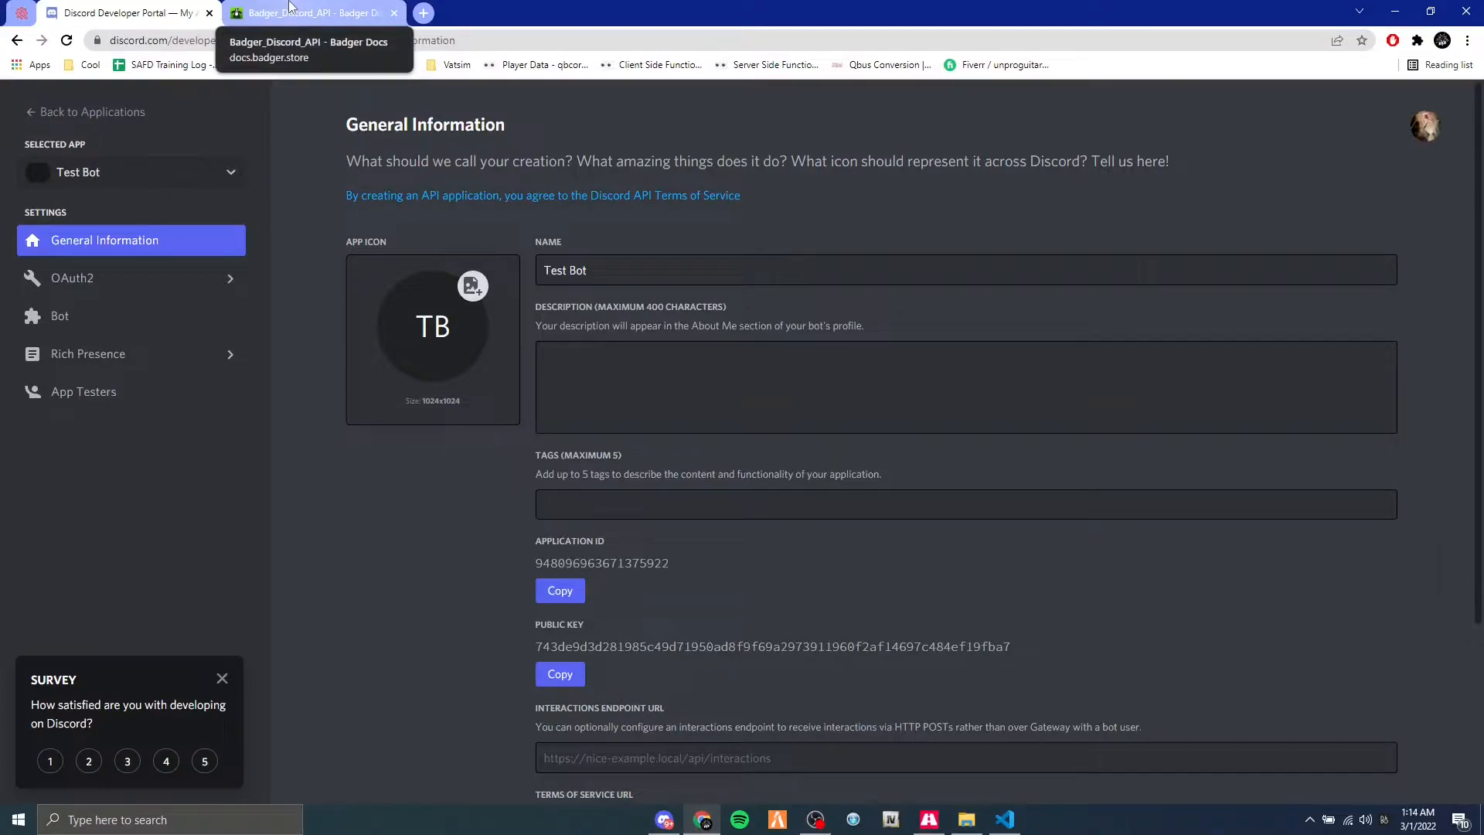
pyautogui.click(222, 679)
pyautogui.click(332, 12)
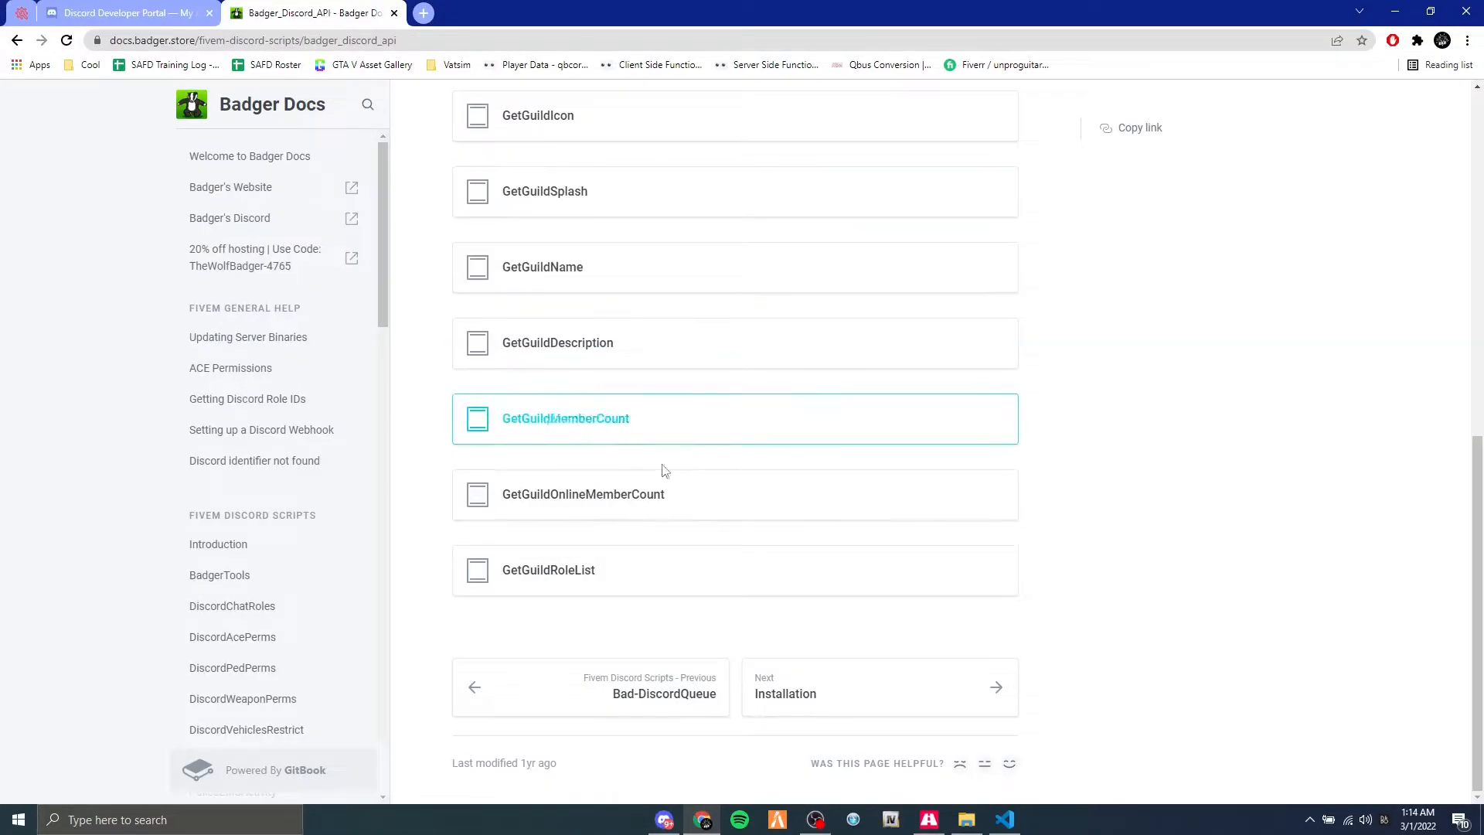
# Open the Badger_Discord_API Installation page and read its setup instructions and example configuration.
pyautogui.click(822, 690)
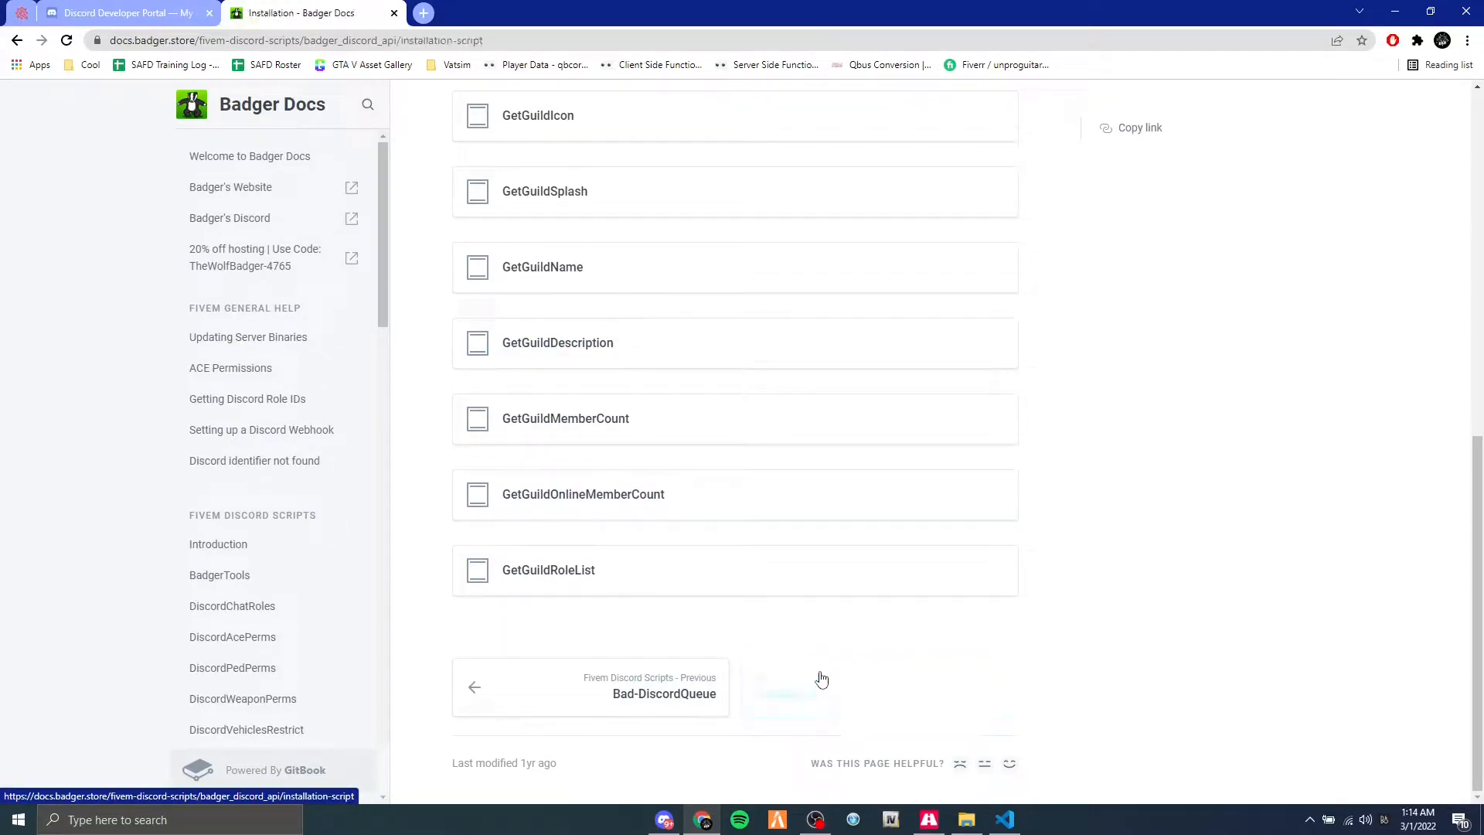
pyautogui.scroll(-3, 523, 289)
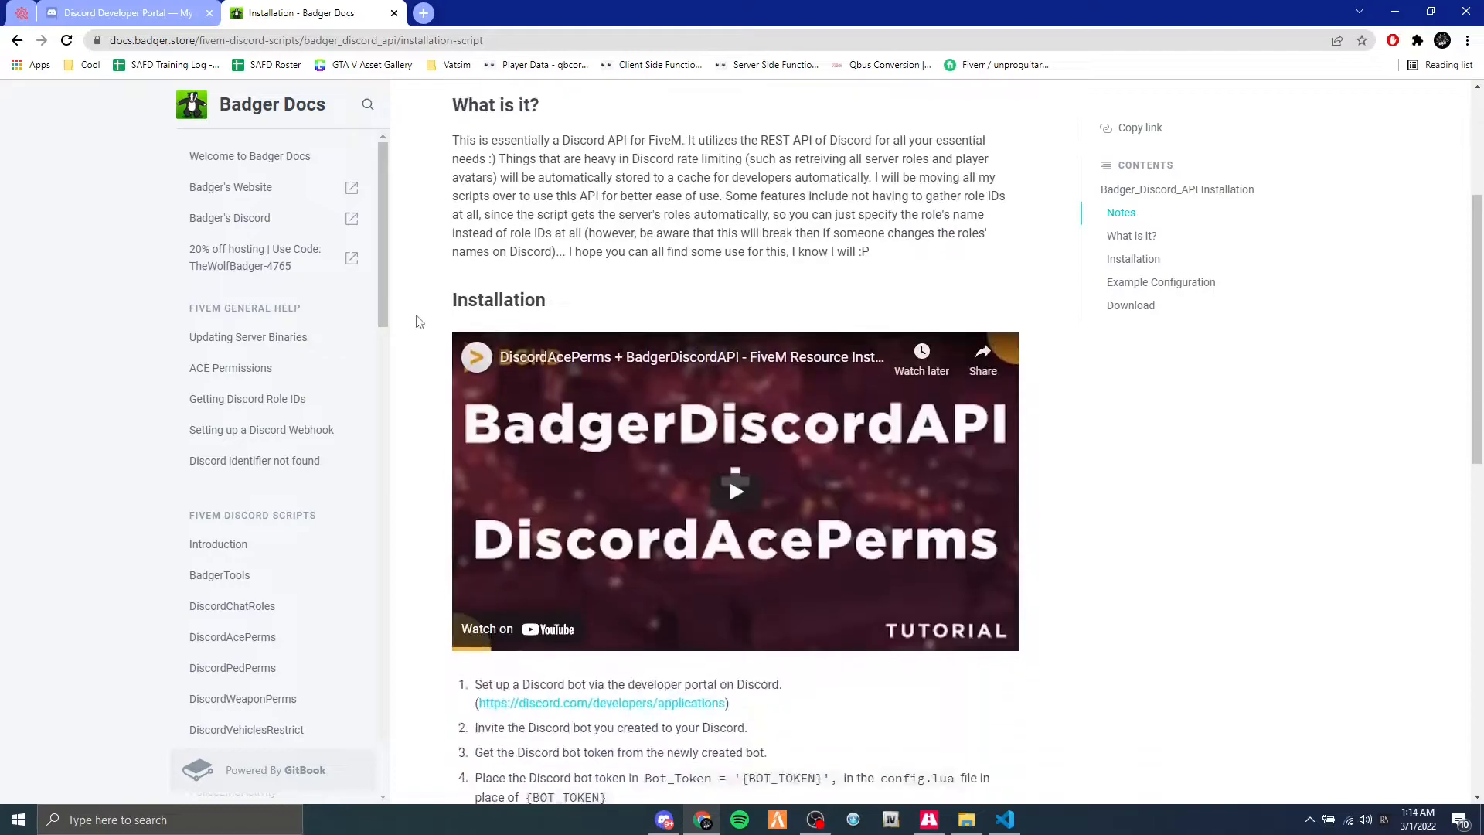
pyautogui.scroll(-4, 717, 364)
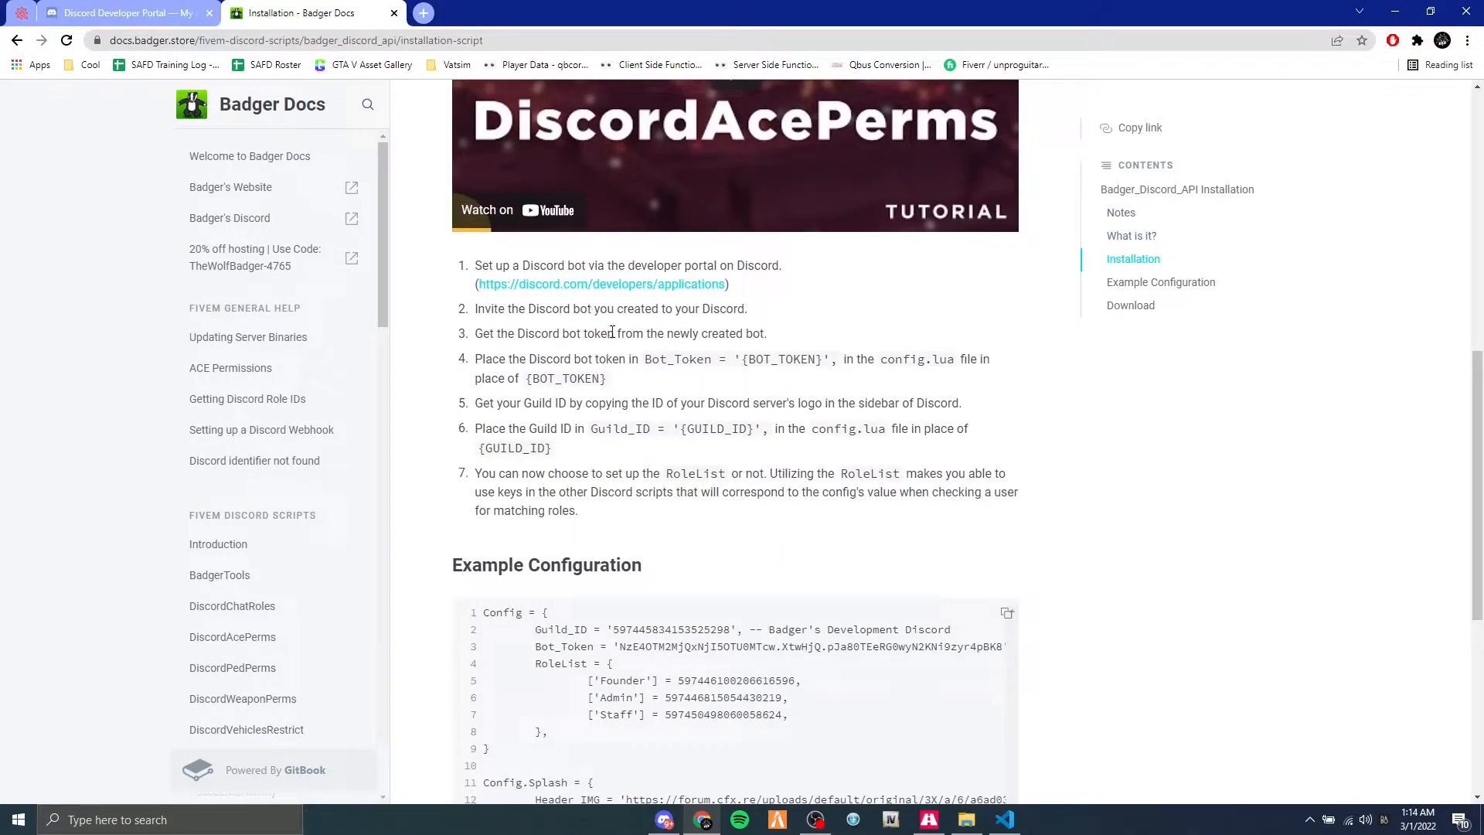
pyautogui.scroll(-3, 612, 332)
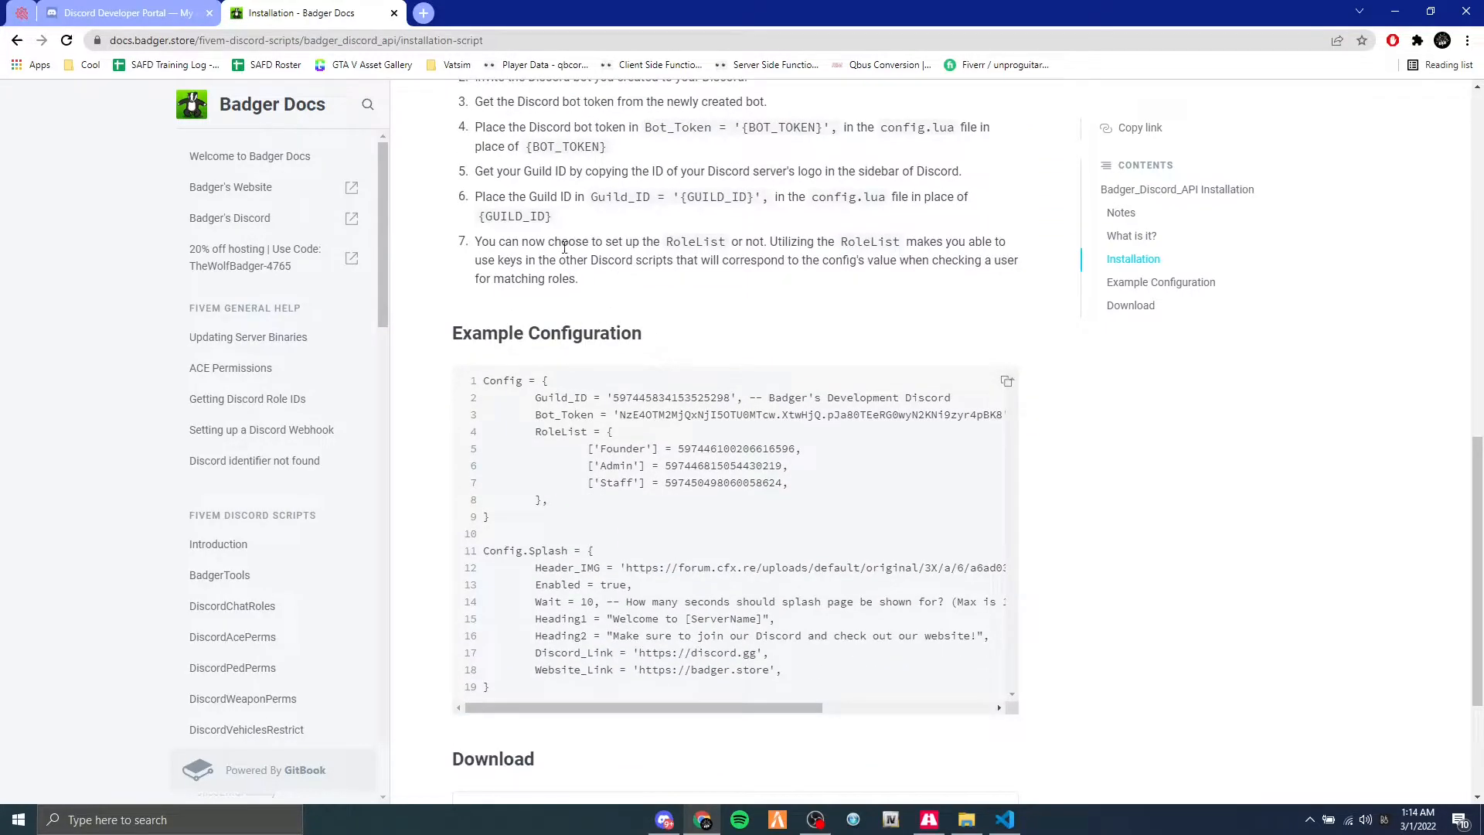
pyautogui.scroll(4, 564, 246)
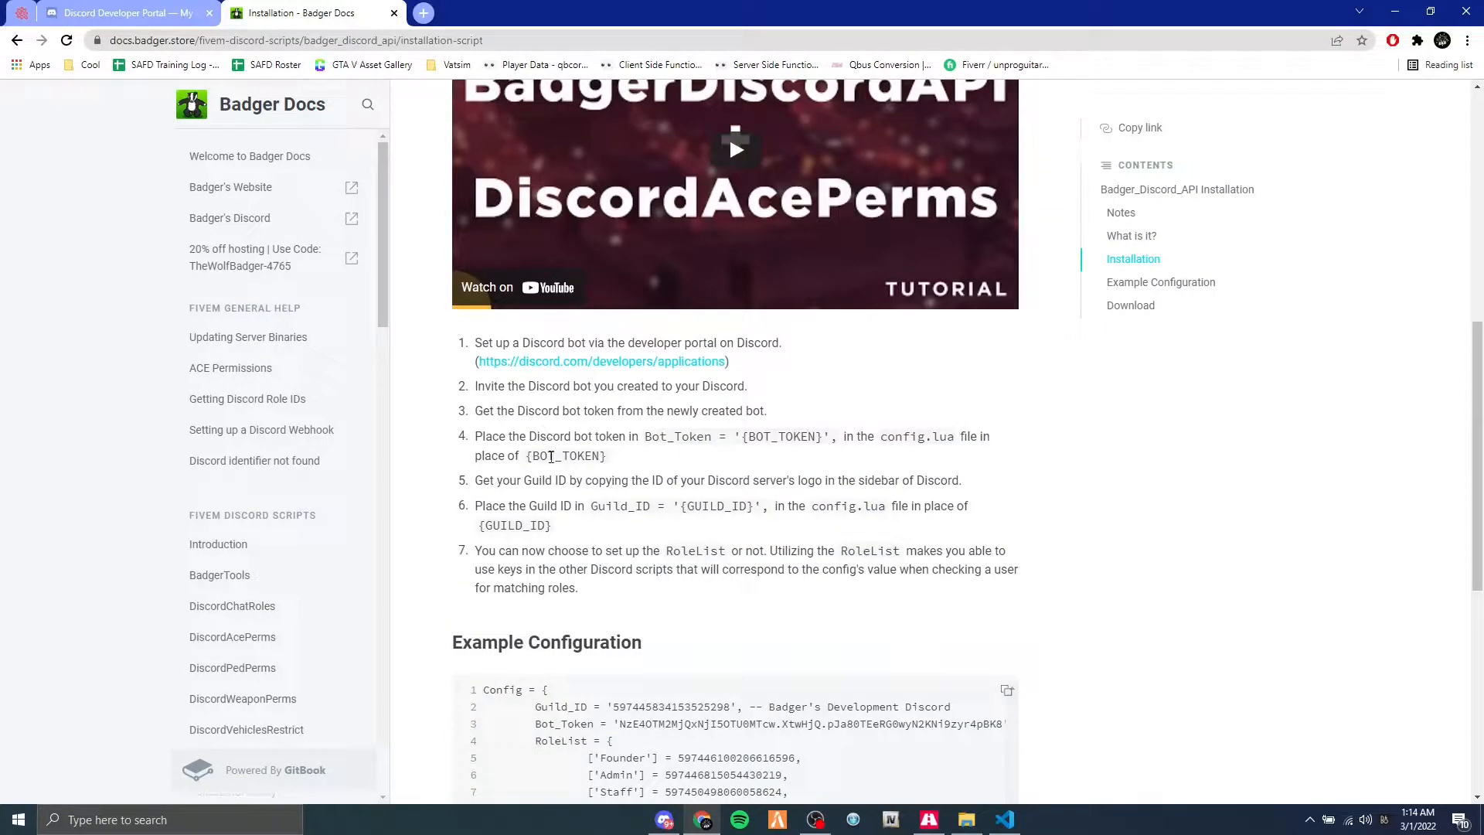
pyautogui.scroll(-1, 582, 457)
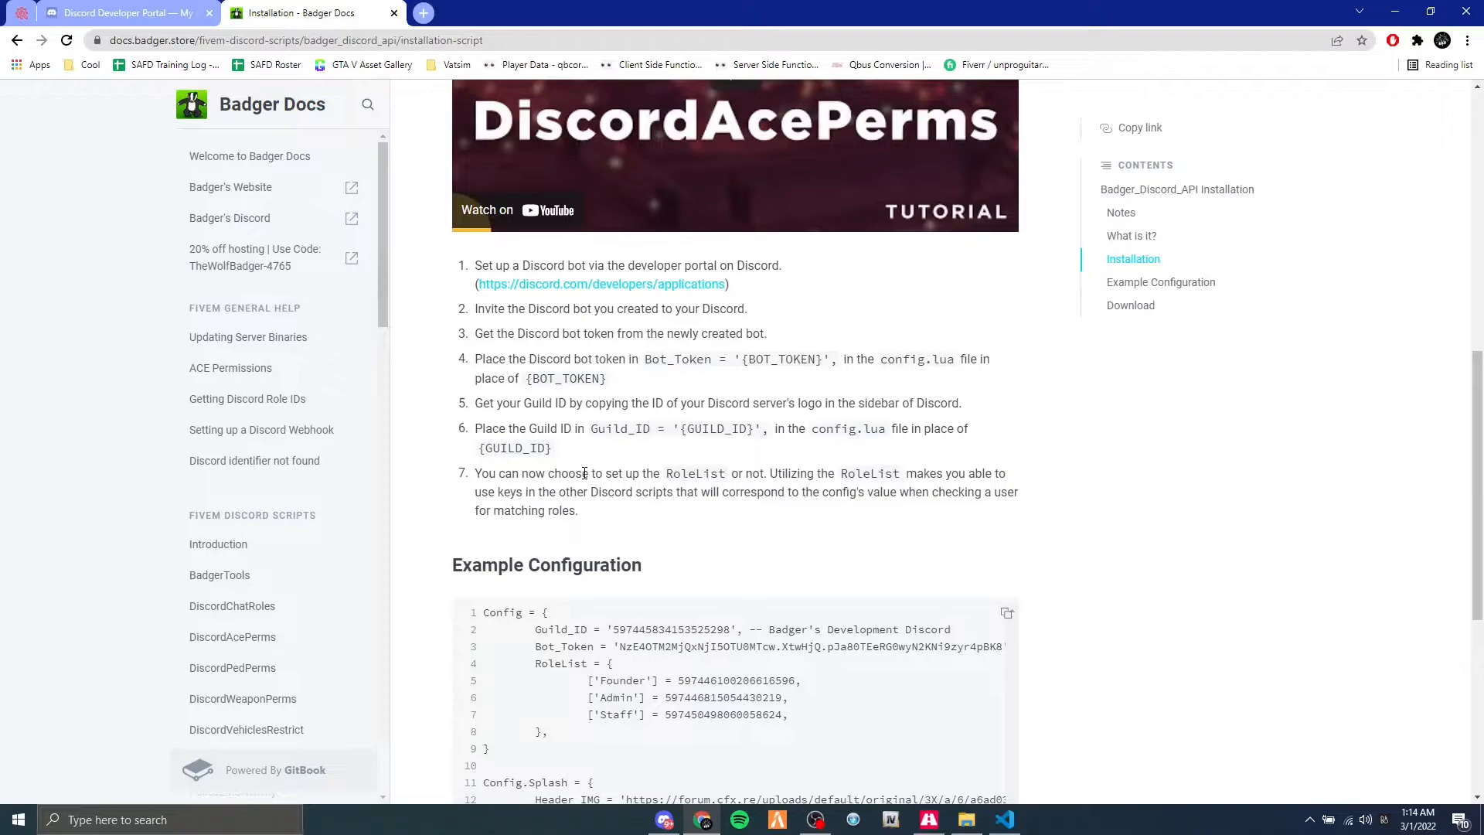
pyautogui.scroll(-2, 584, 473)
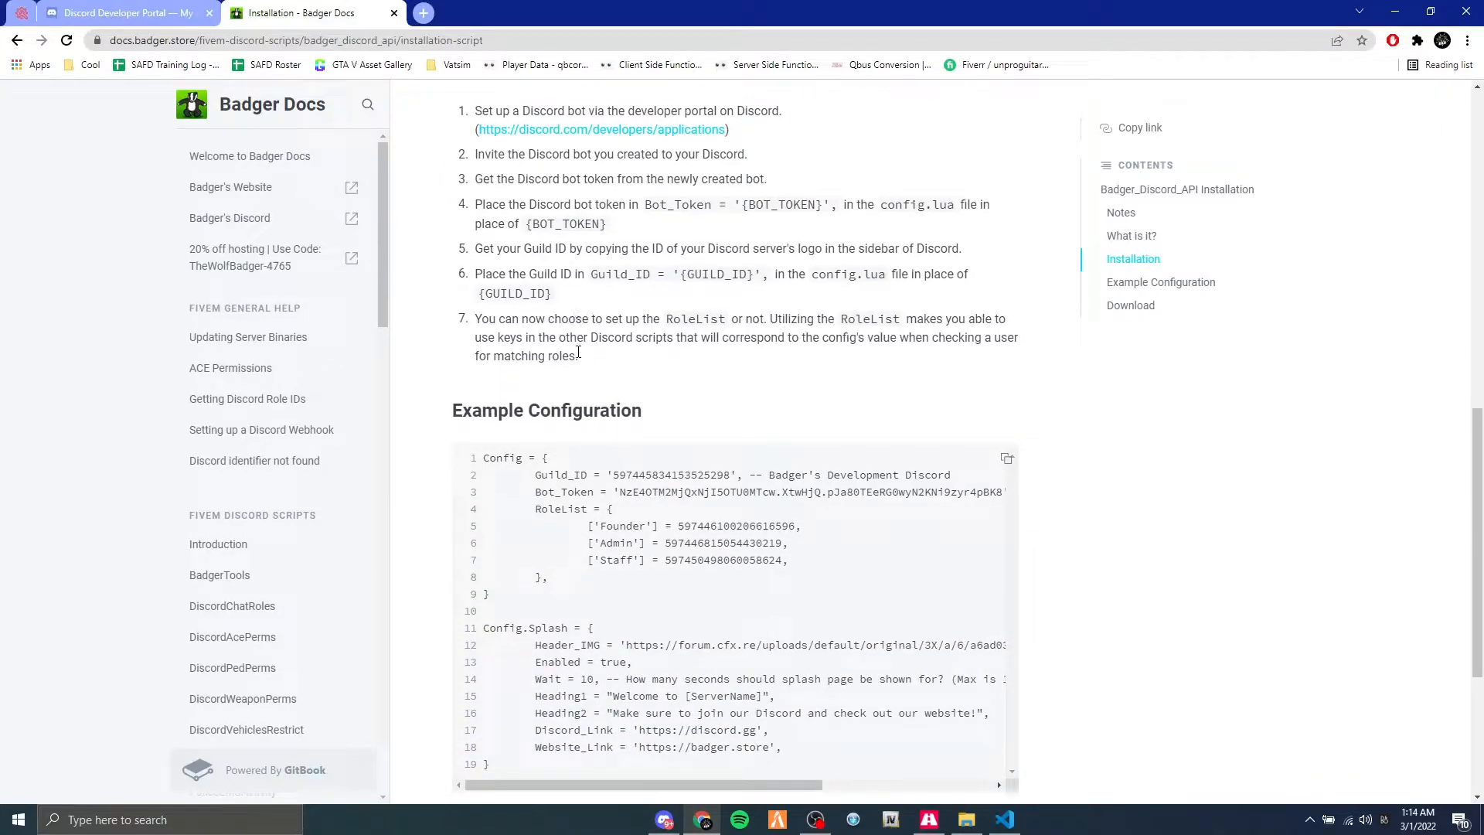
pyautogui.scroll(2, 541, 348)
pyautogui.scroll(-6, 464, 387)
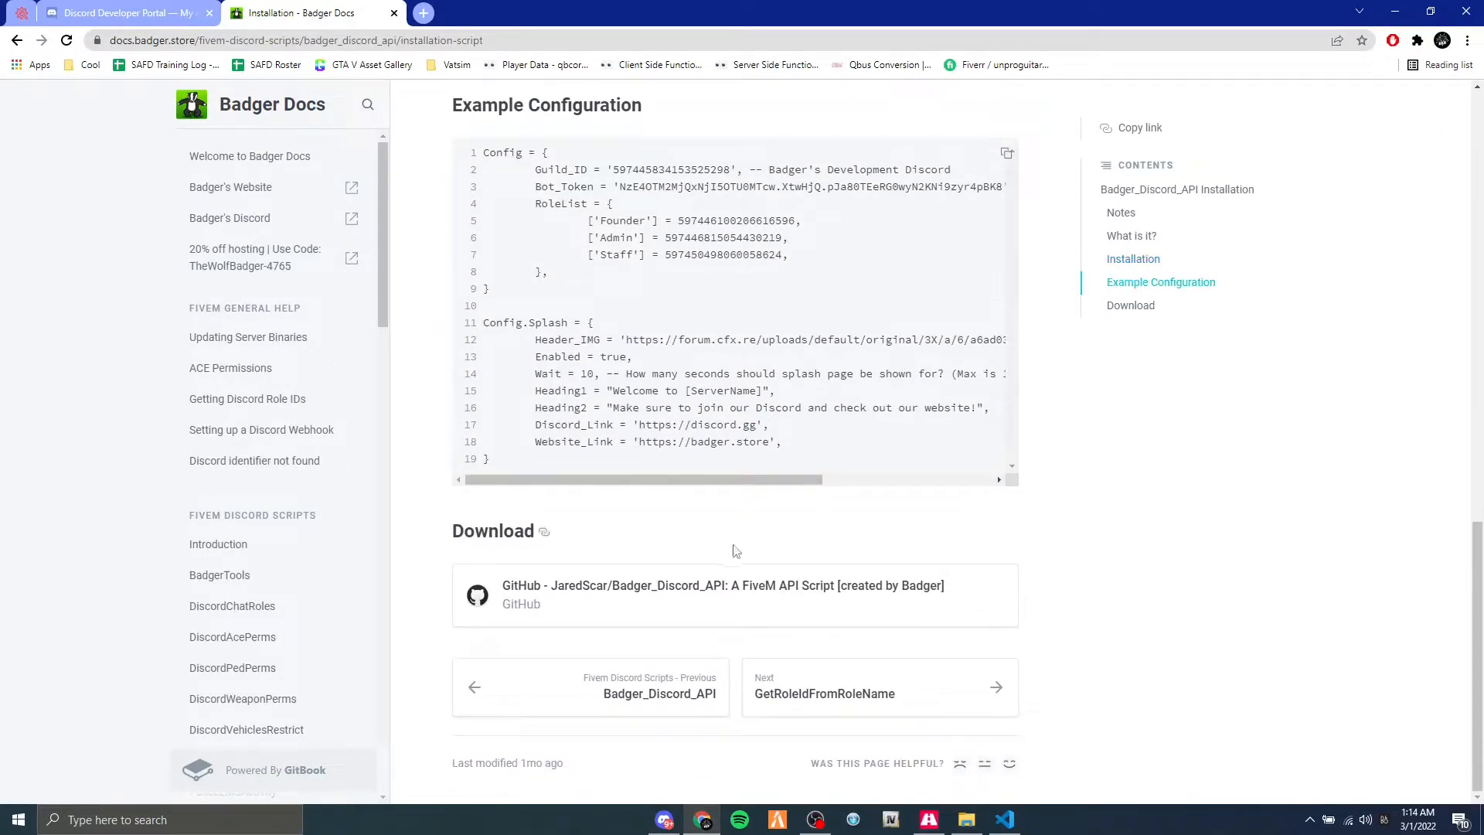
# Open the Badger_Discord_API GitHub repository linked under the Installation page's Download section.
pyautogui.rightClick(723, 579)
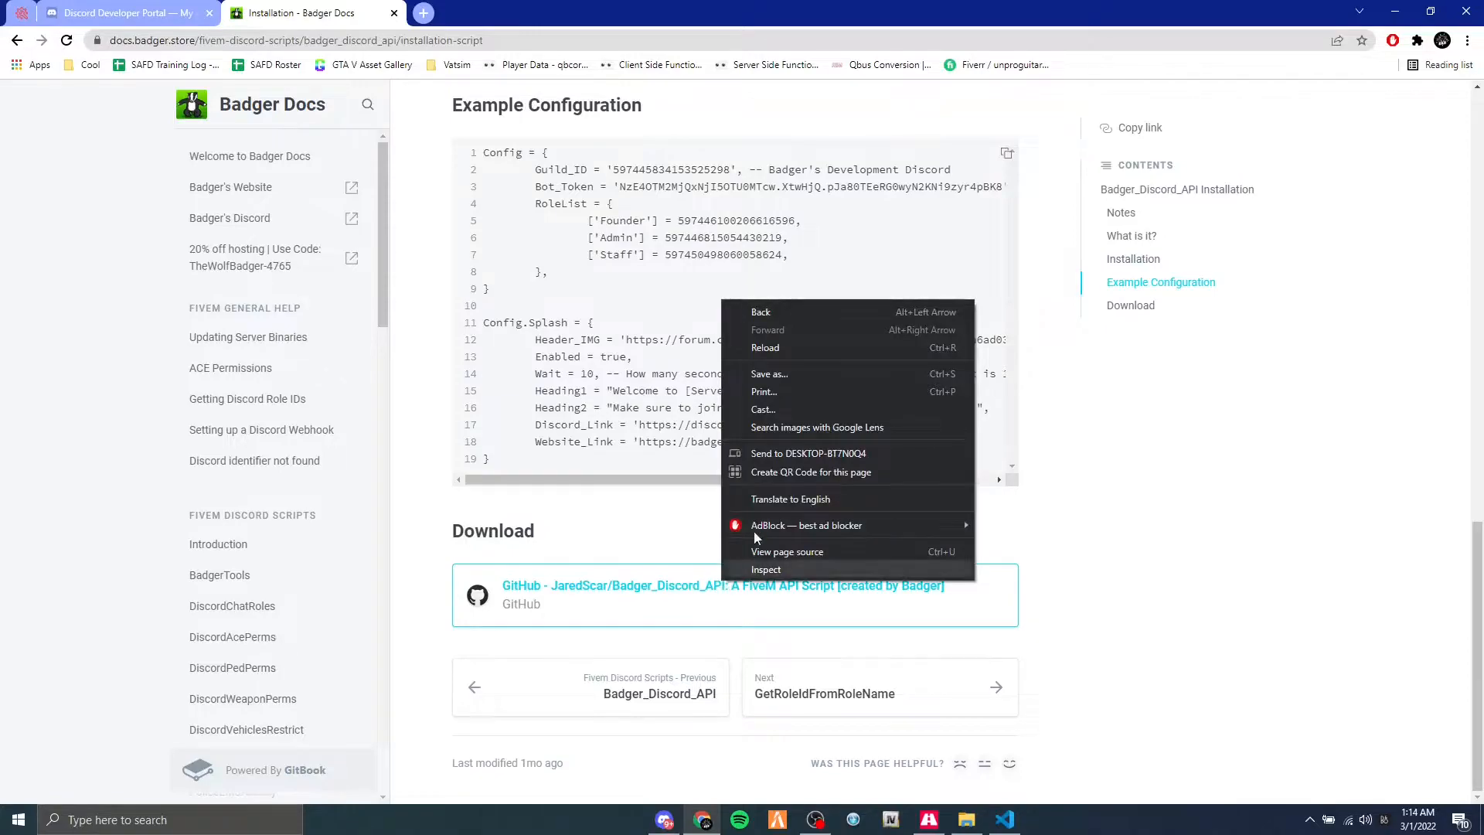
pyautogui.click(590, 525)
pyautogui.click(638, 602)
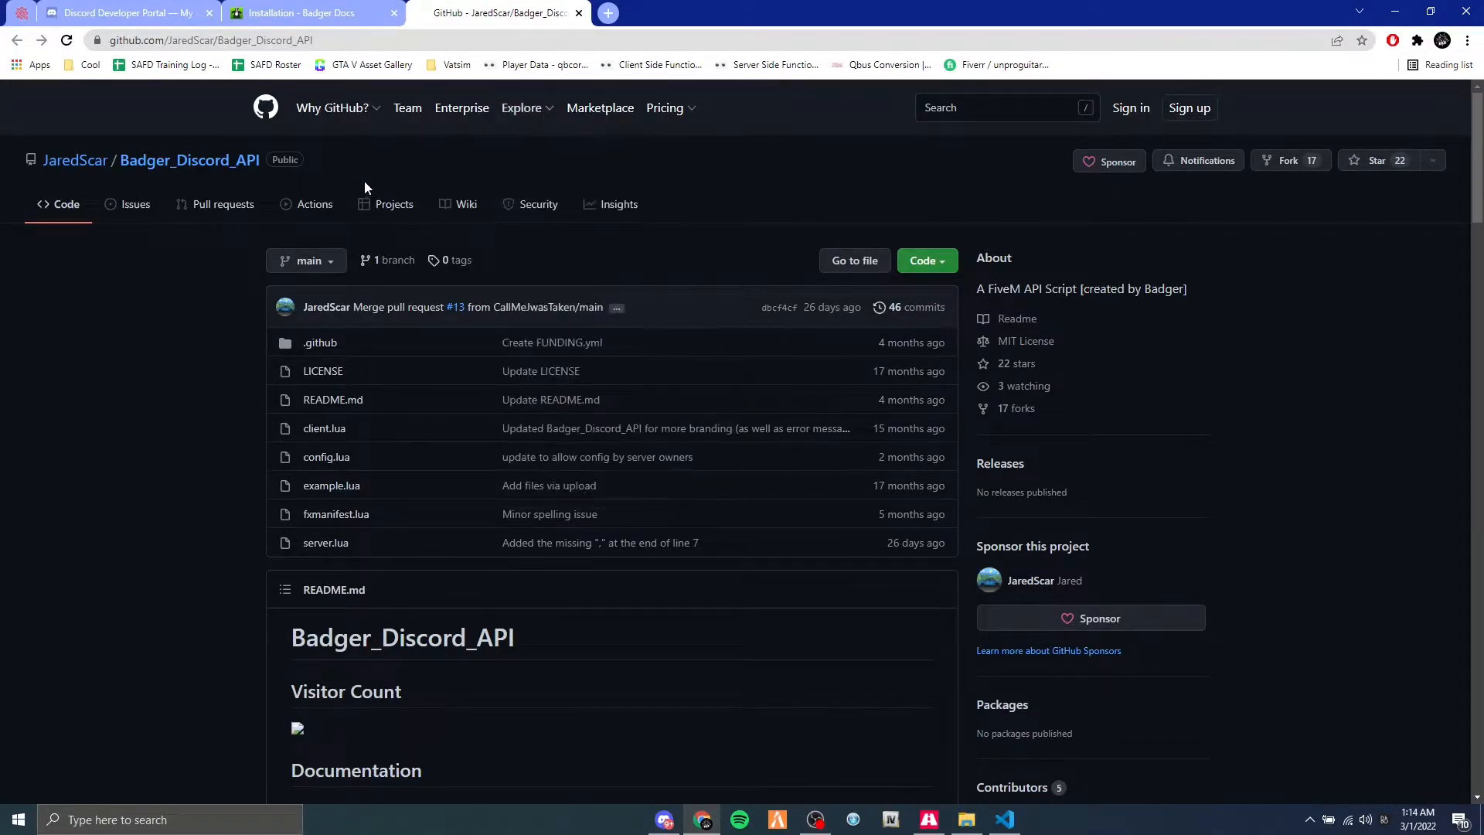
# Download the repository as a ZIP and save Badger_Discord_API-main.zip to the Desktop.
pyautogui.click(926, 261)
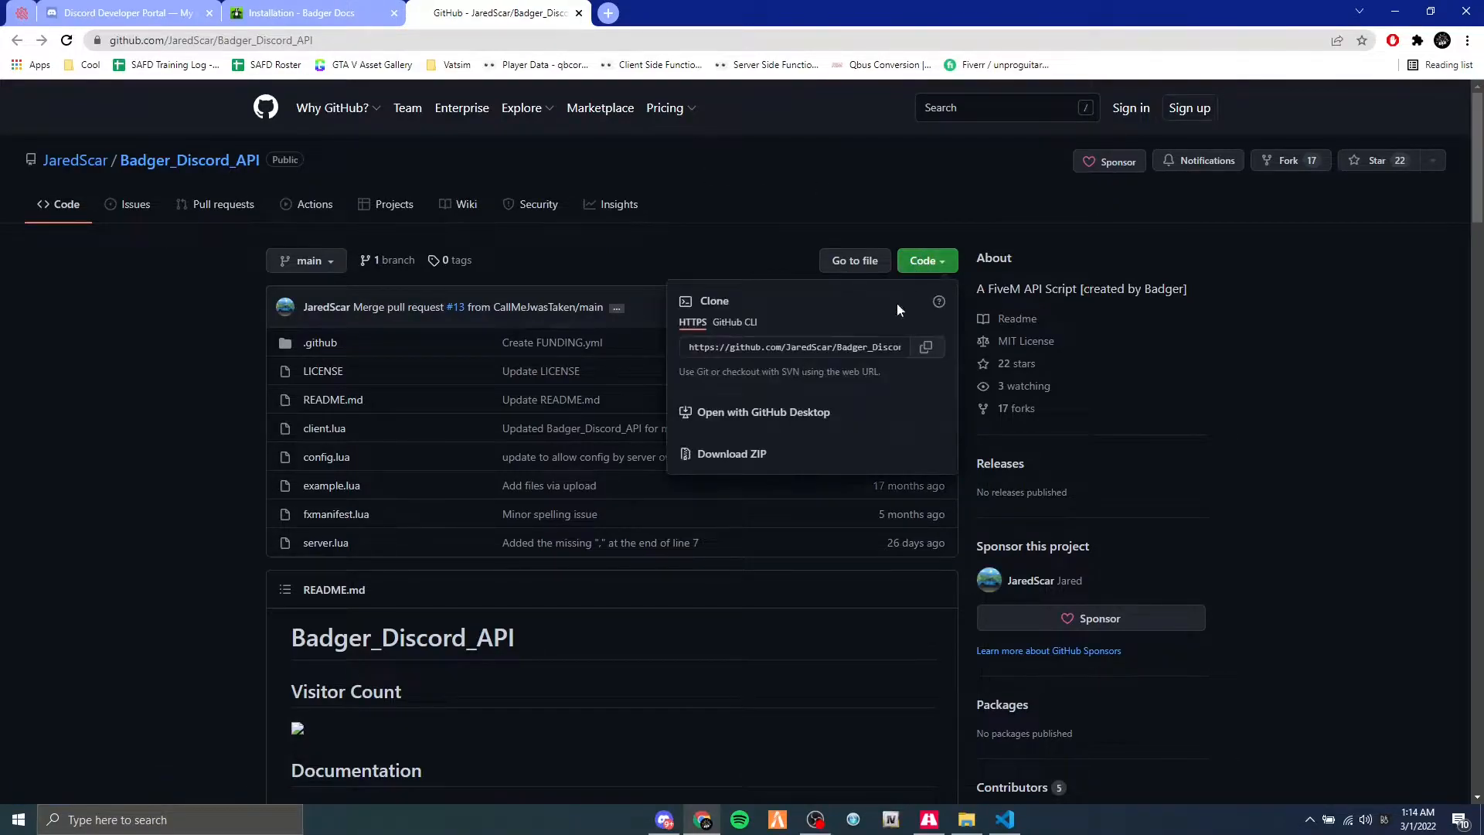
pyautogui.click(744, 455)
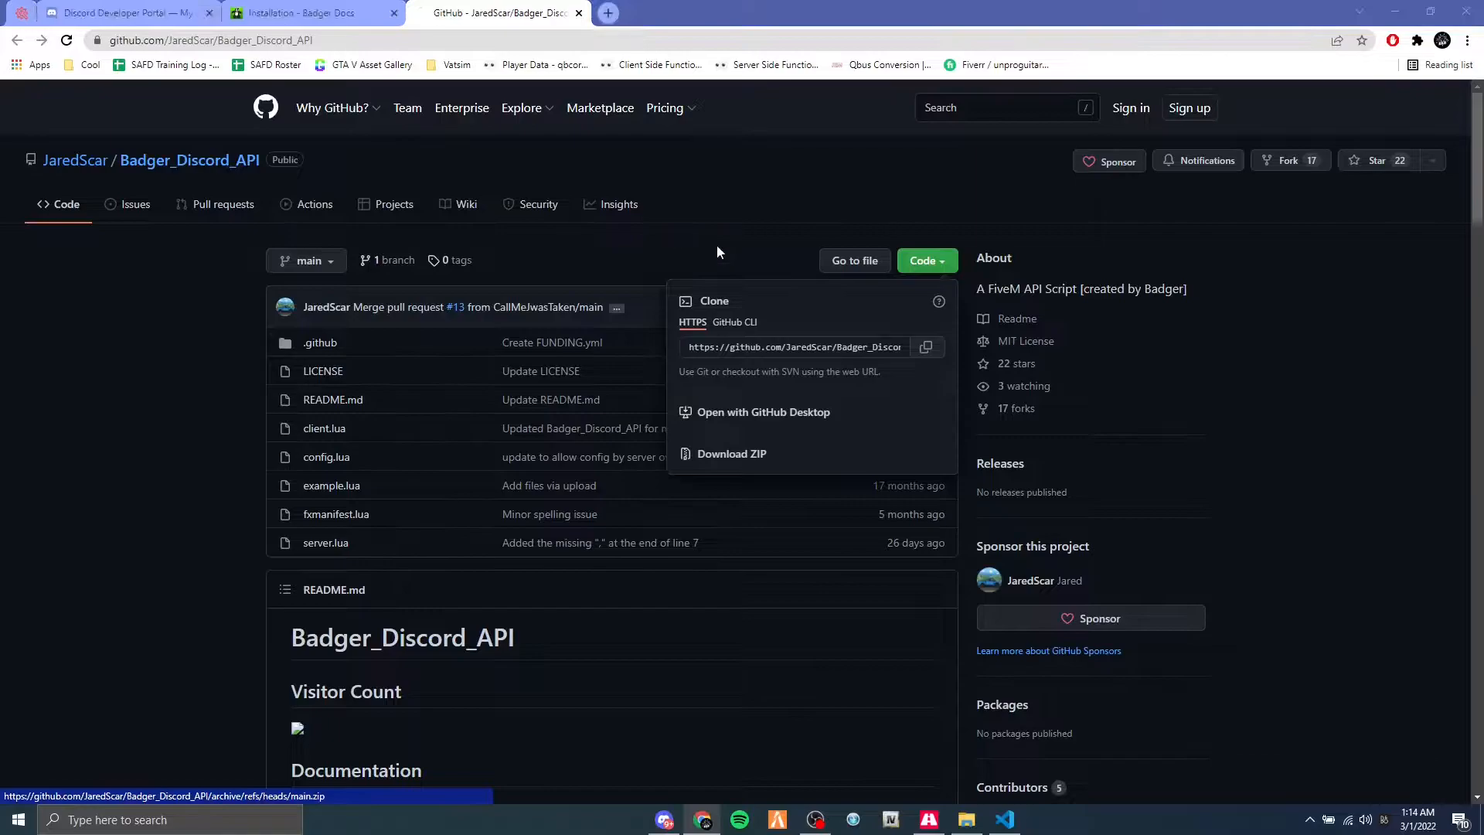
pyautogui.scroll(-6, 341, 239)
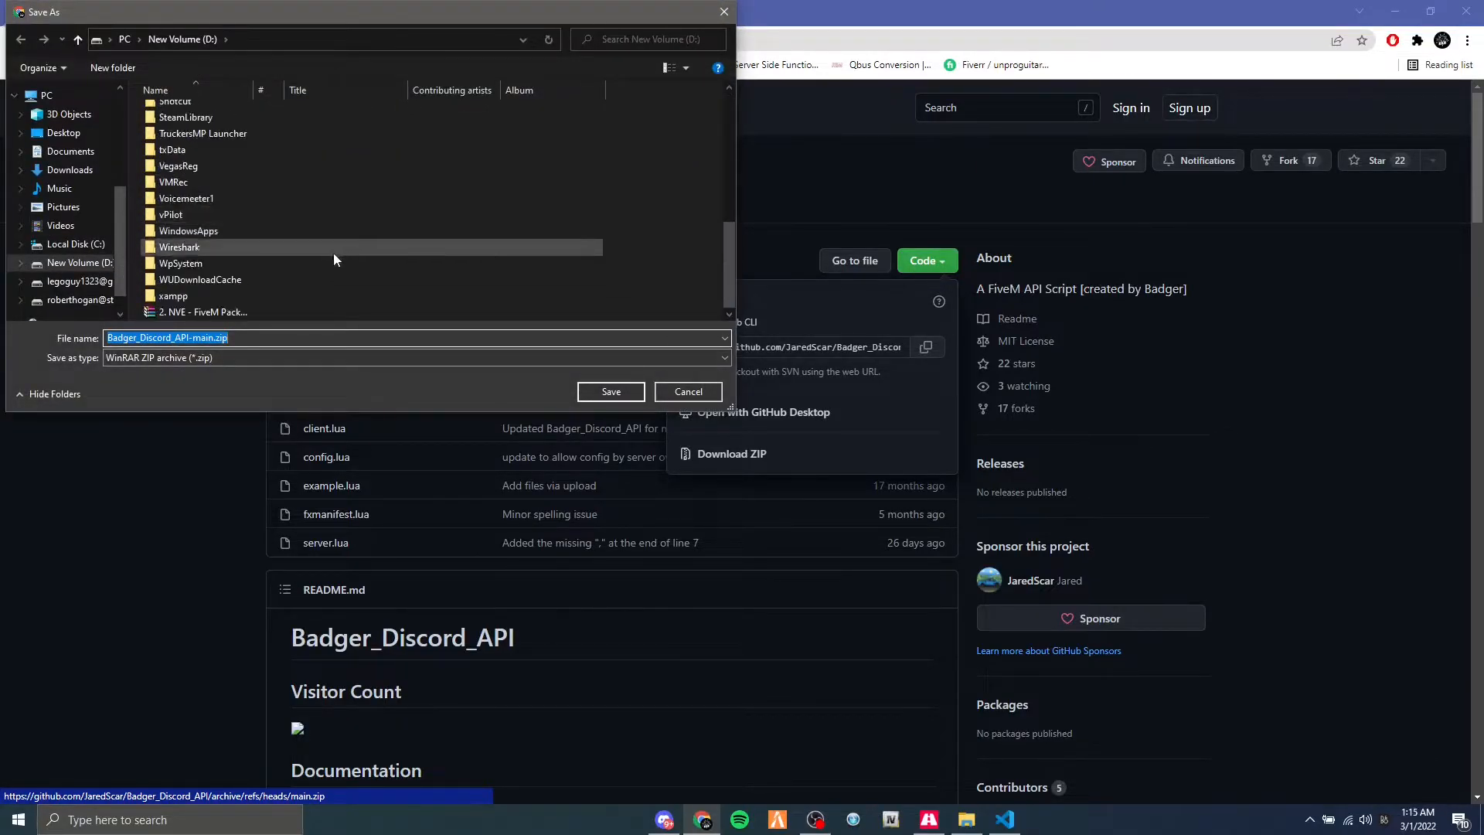
pyautogui.click(65, 133)
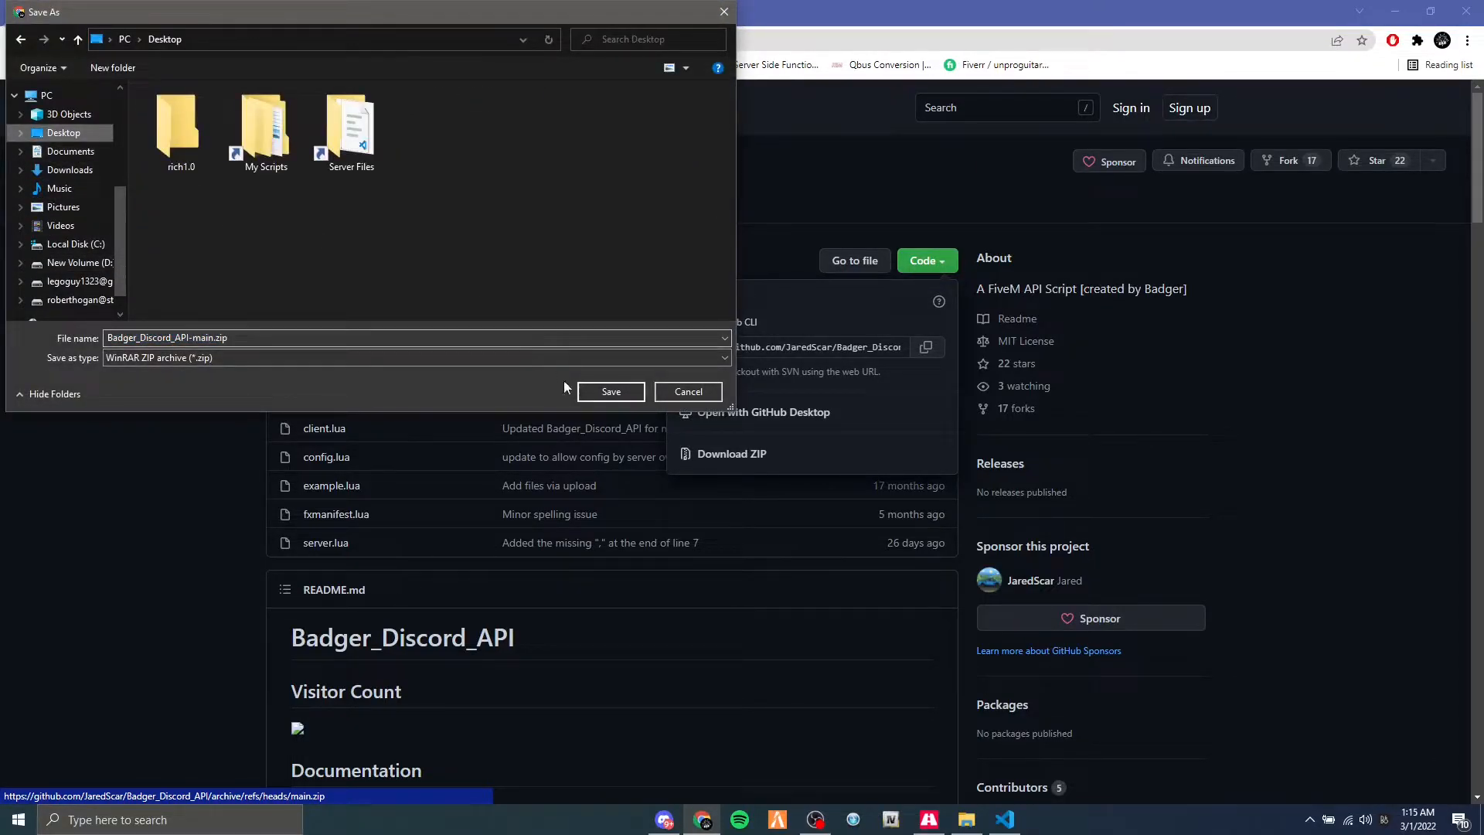
pyautogui.click(611, 391)
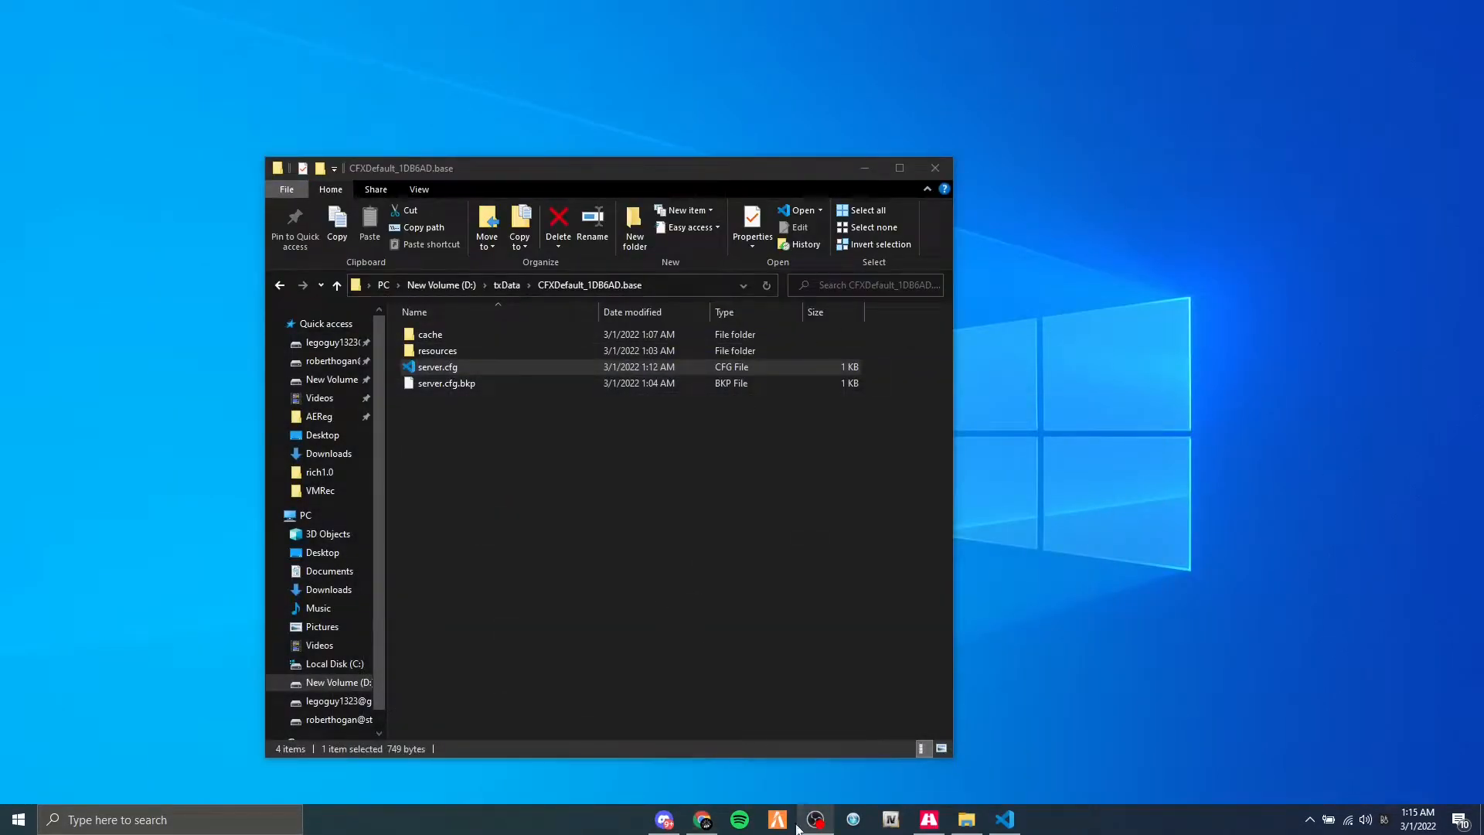
# Minimize the open windows and place the downloaded Badger_Discord_API-main.zip beside the Server Files shortcut on the desktop.
pyautogui.click(701, 819)
pyautogui.click(1395, 10)
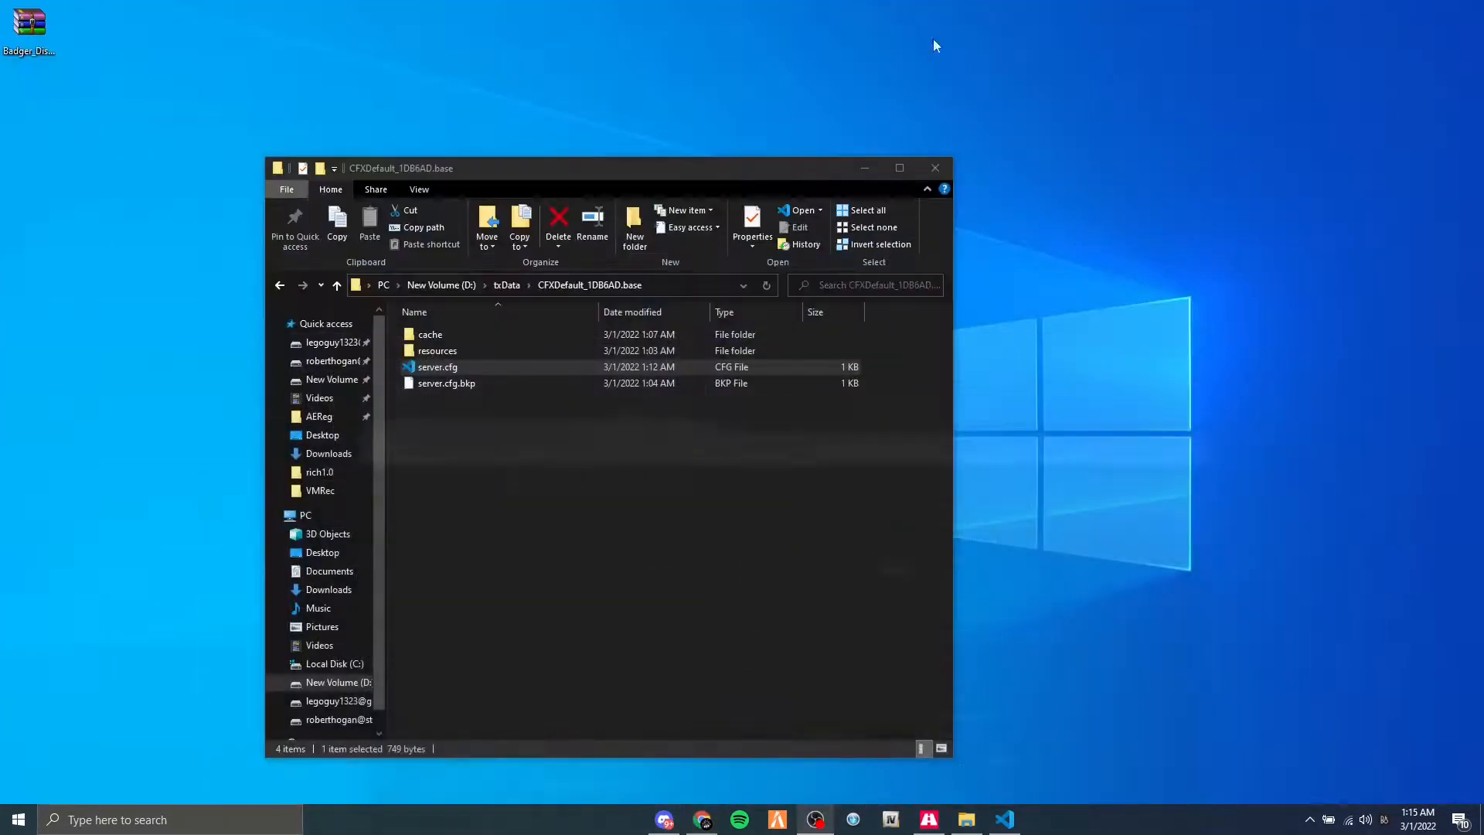
pyautogui.moveTo(50, 29); pyautogui.dragTo(796, 361)
pyautogui.click(864, 167)
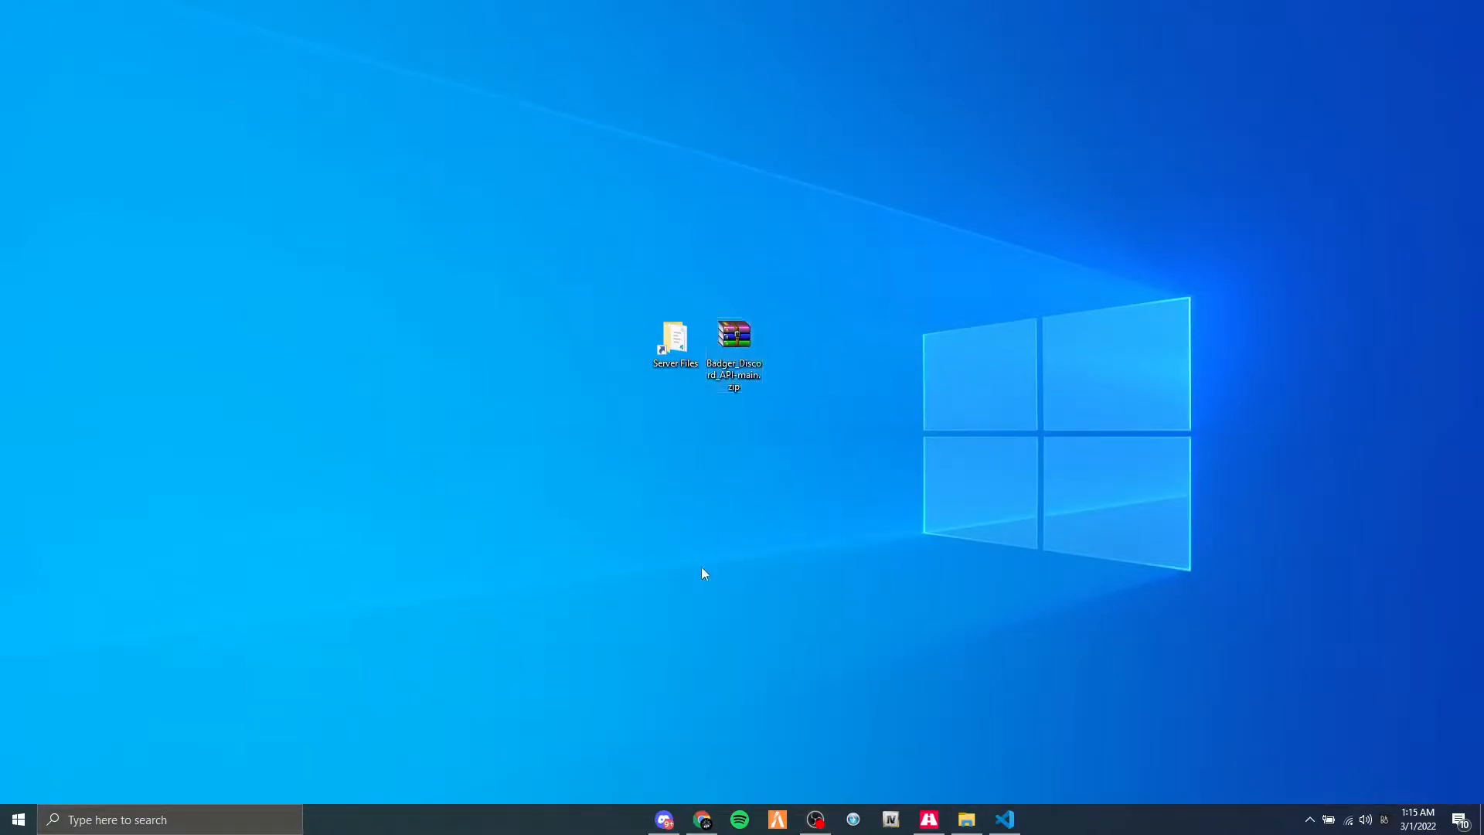
# Switch back to Chrome and close the GitHub repository page to return to the Installation documentation.
pyautogui.moveTo(702, 819)
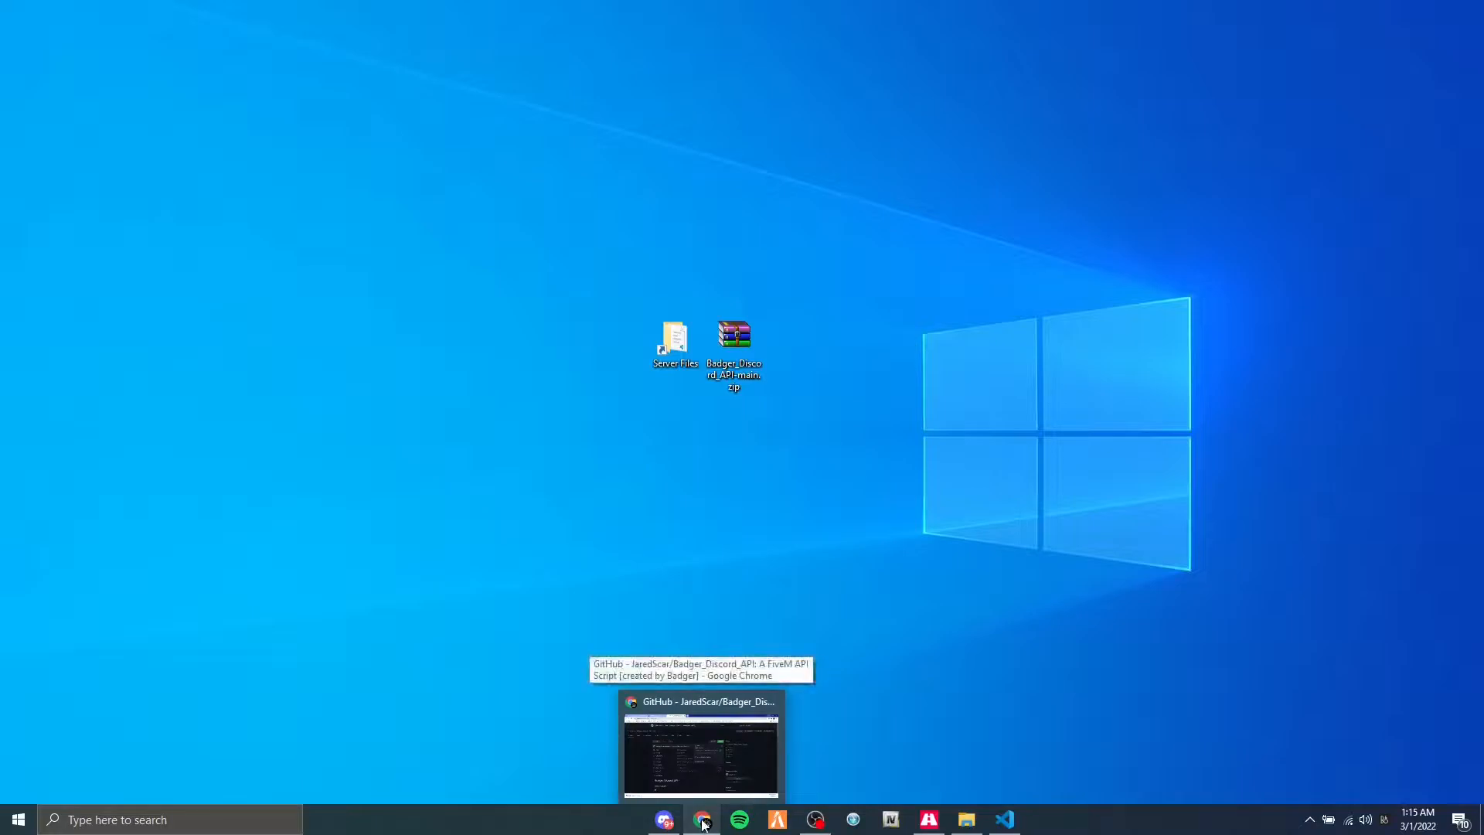
pyautogui.click(701, 742)
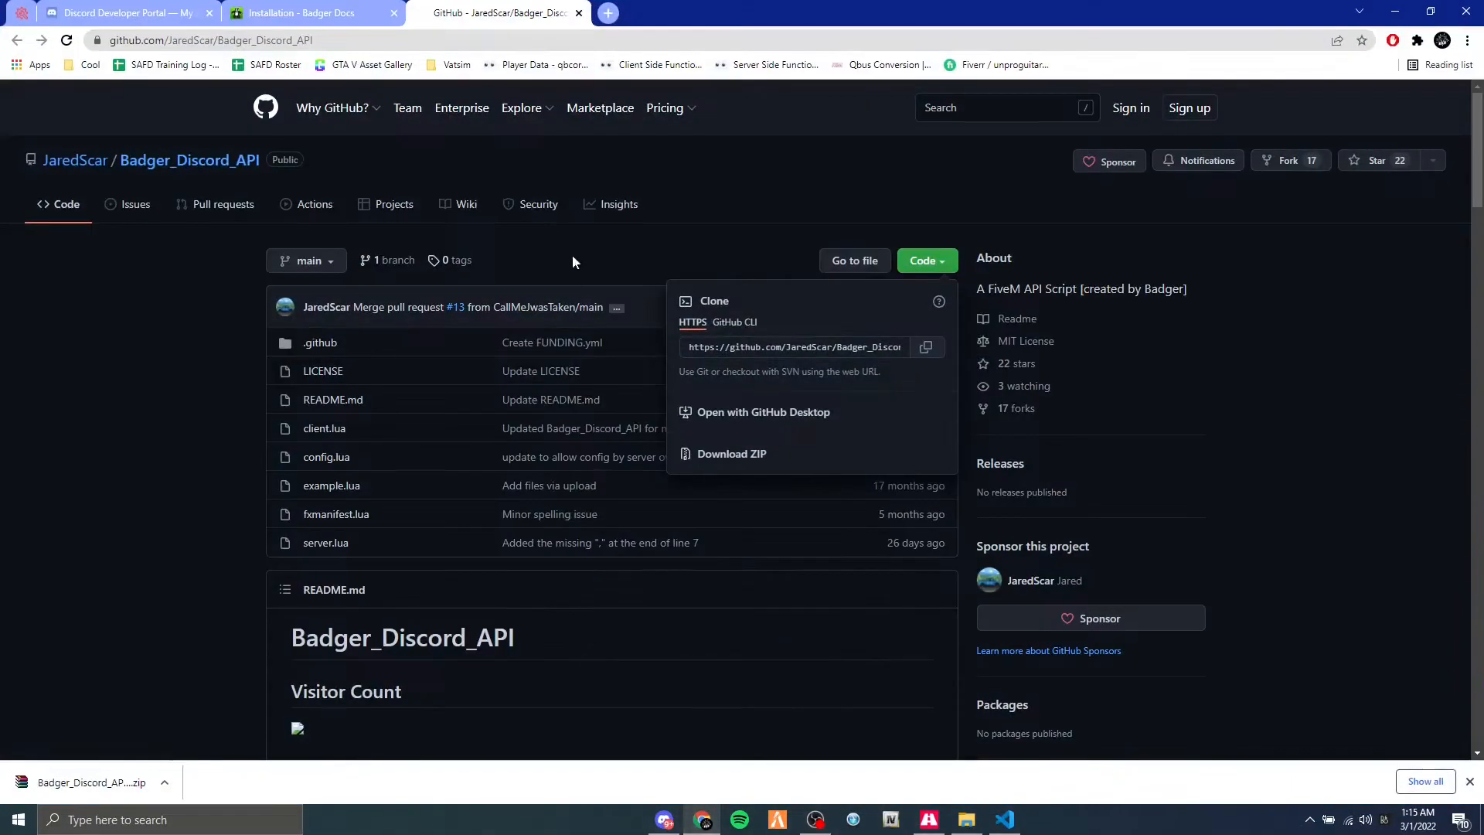
pyautogui.click(579, 13)
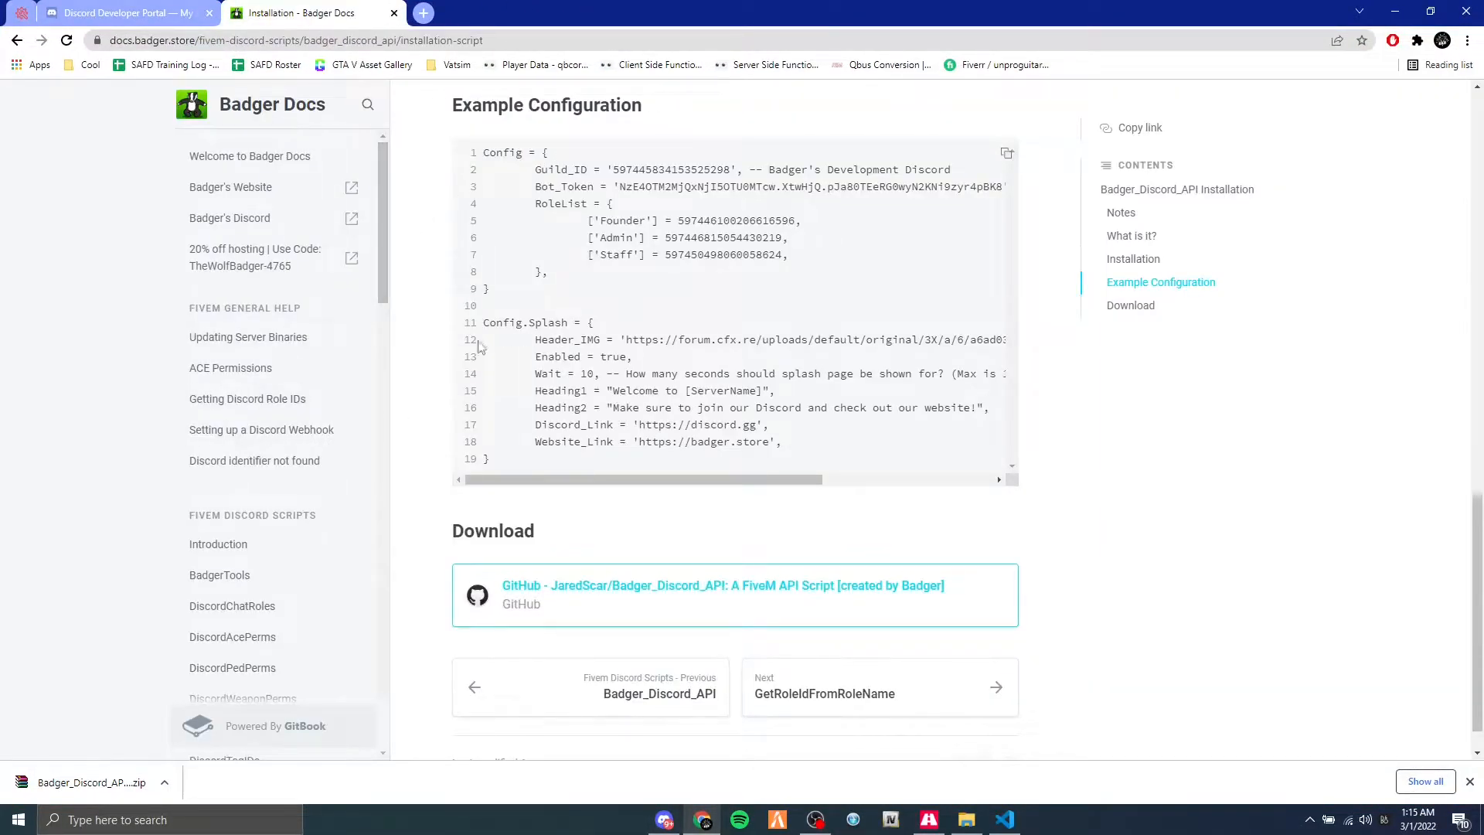
# Open the DiscordAcePerms page under Fivem Discord Scripts in the Badger documentation.
pyautogui.scroll(-1, 274, 556)
pyautogui.click(271, 570)
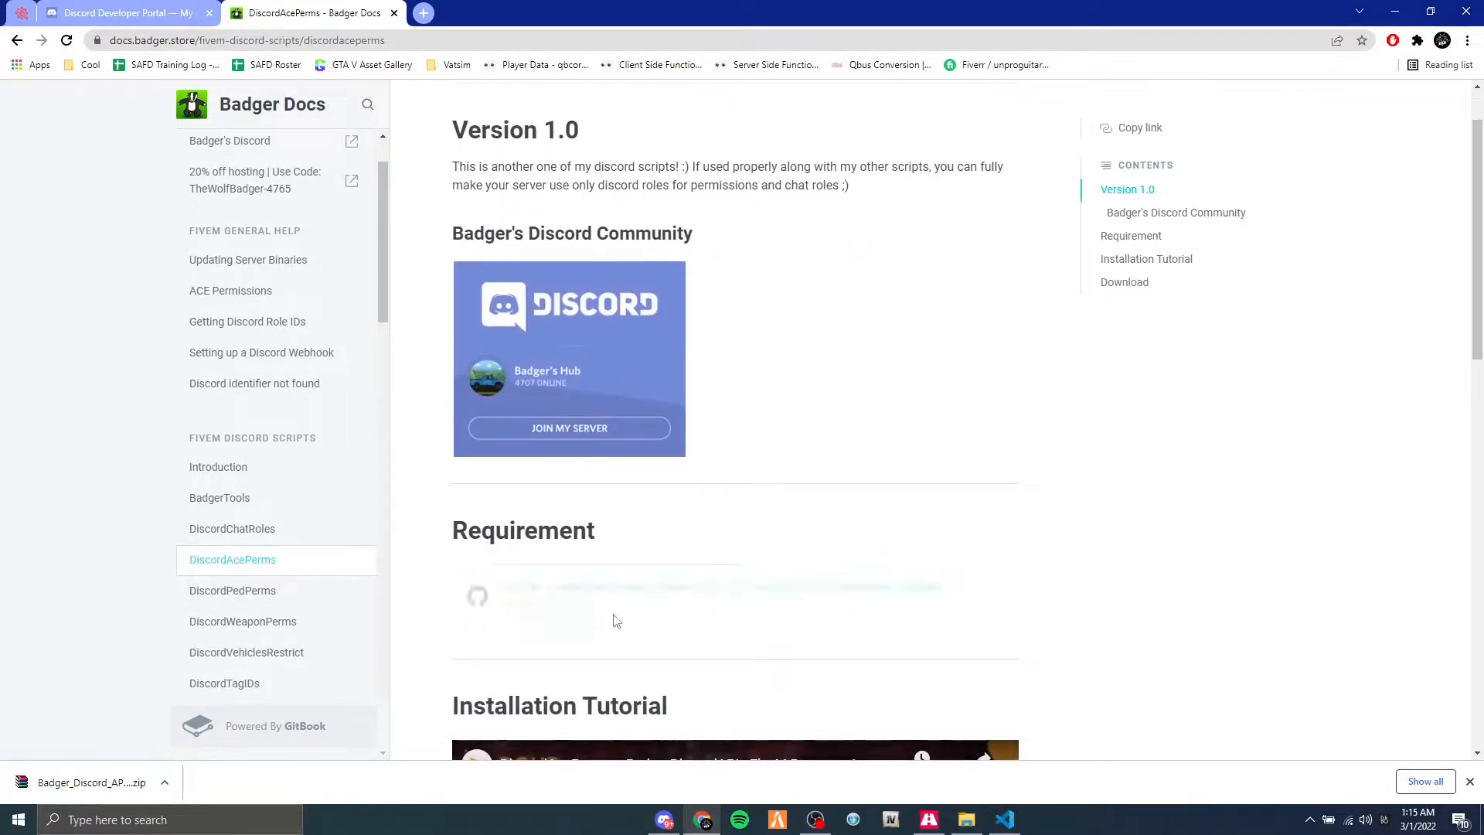
pyautogui.click(613, 611)
pyautogui.hotkey('ctrl', 'shift', 'Tab')
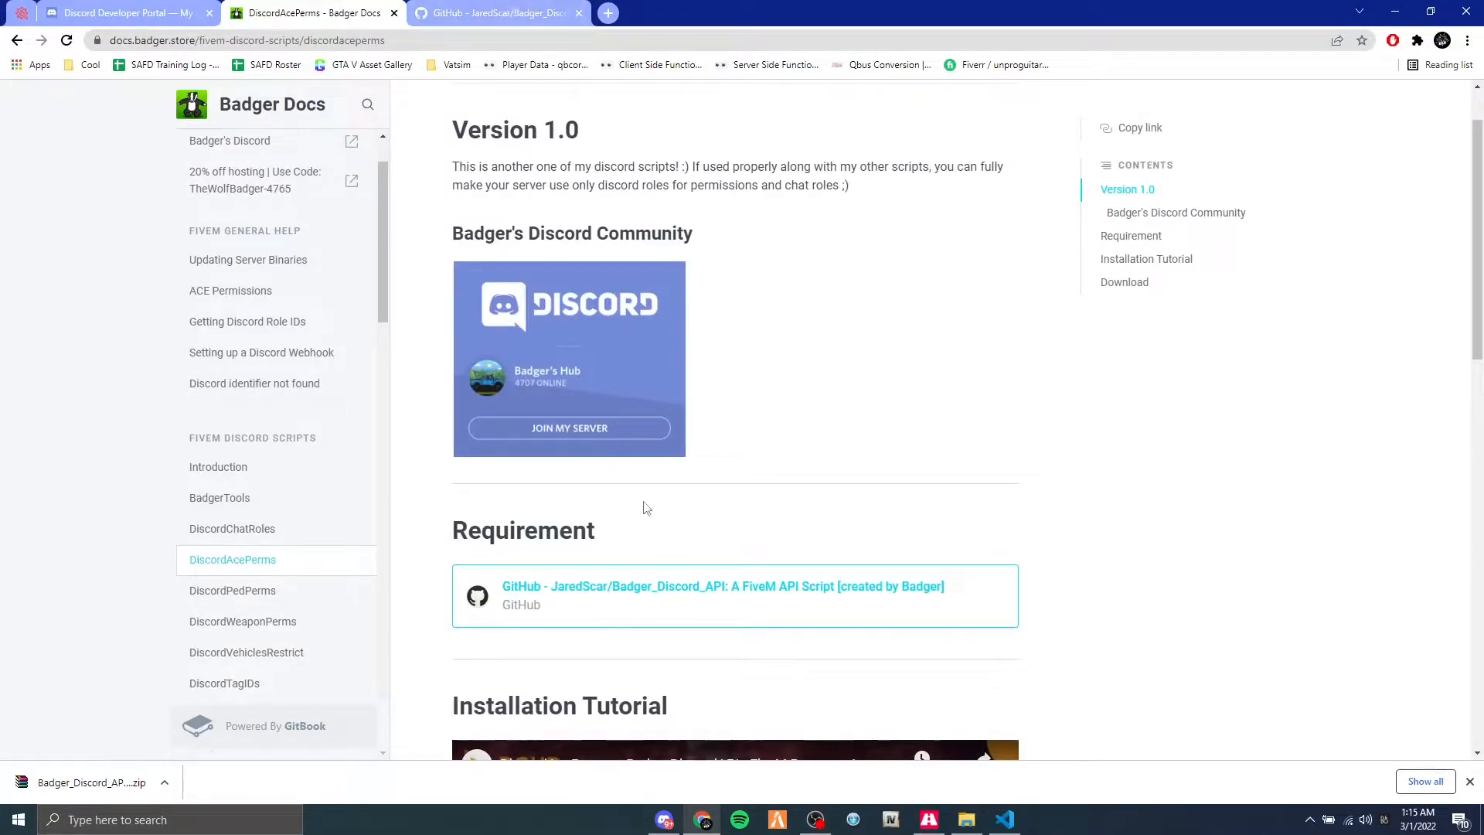
pyautogui.click(510, 11)
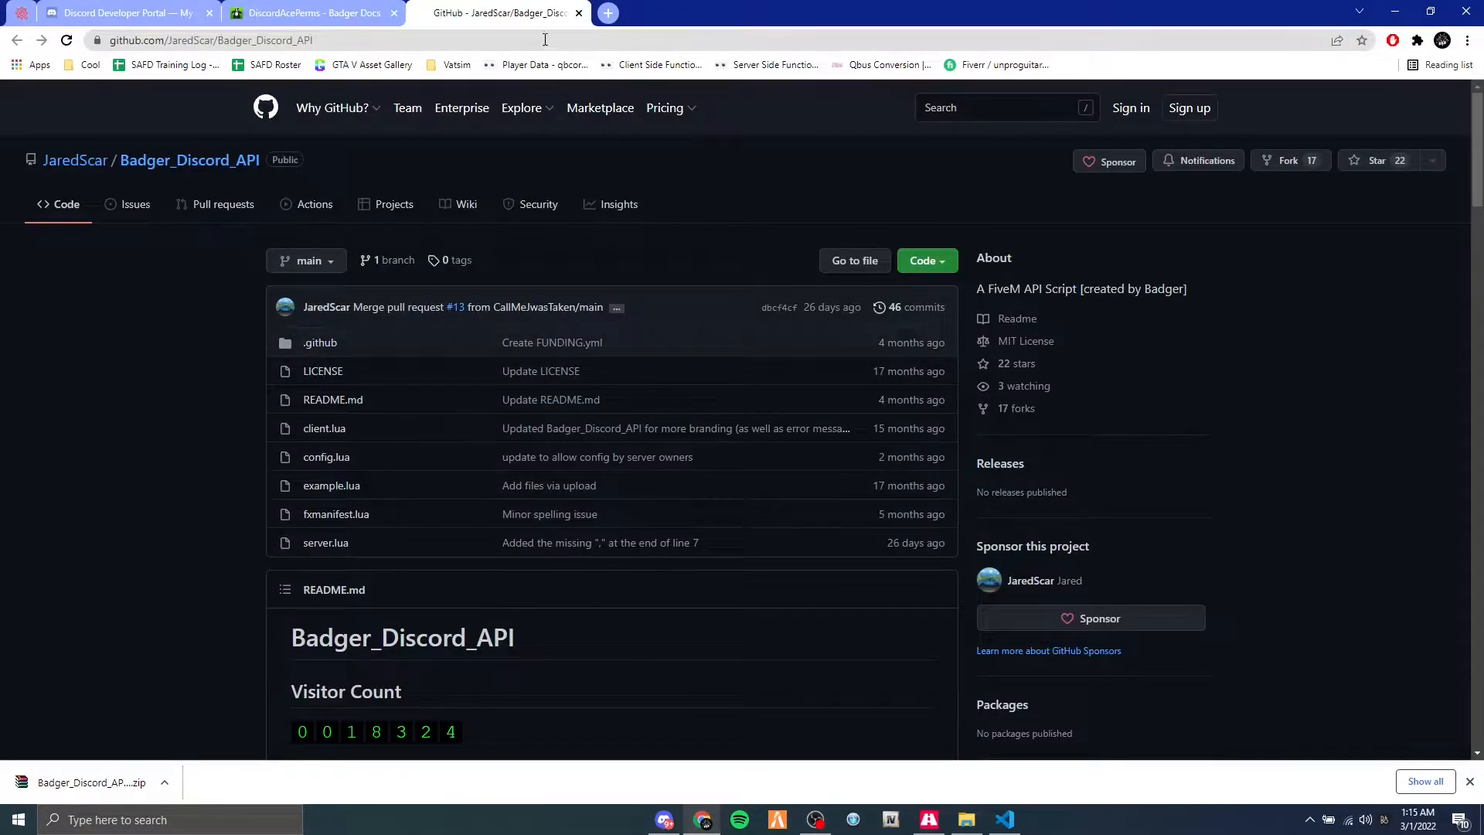
pyautogui.click(579, 14)
# Open the DiscordAcePerms GitHub repository linked under the page's Download section in a new tab.
pyautogui.scroll(-12, 708, 616)
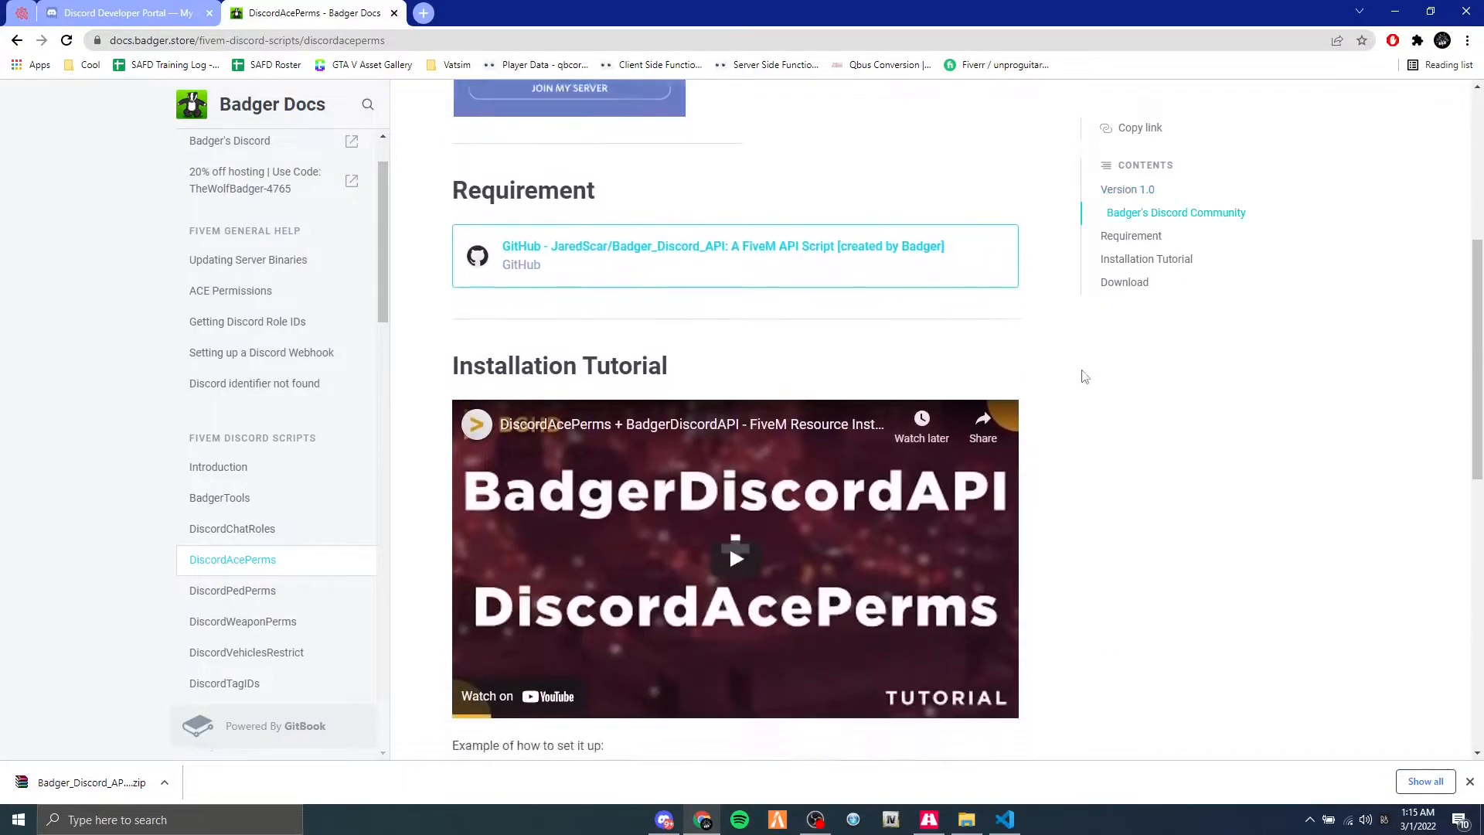
pyautogui.scroll(-2, 1057, 492)
pyautogui.rightClick(536, 580)
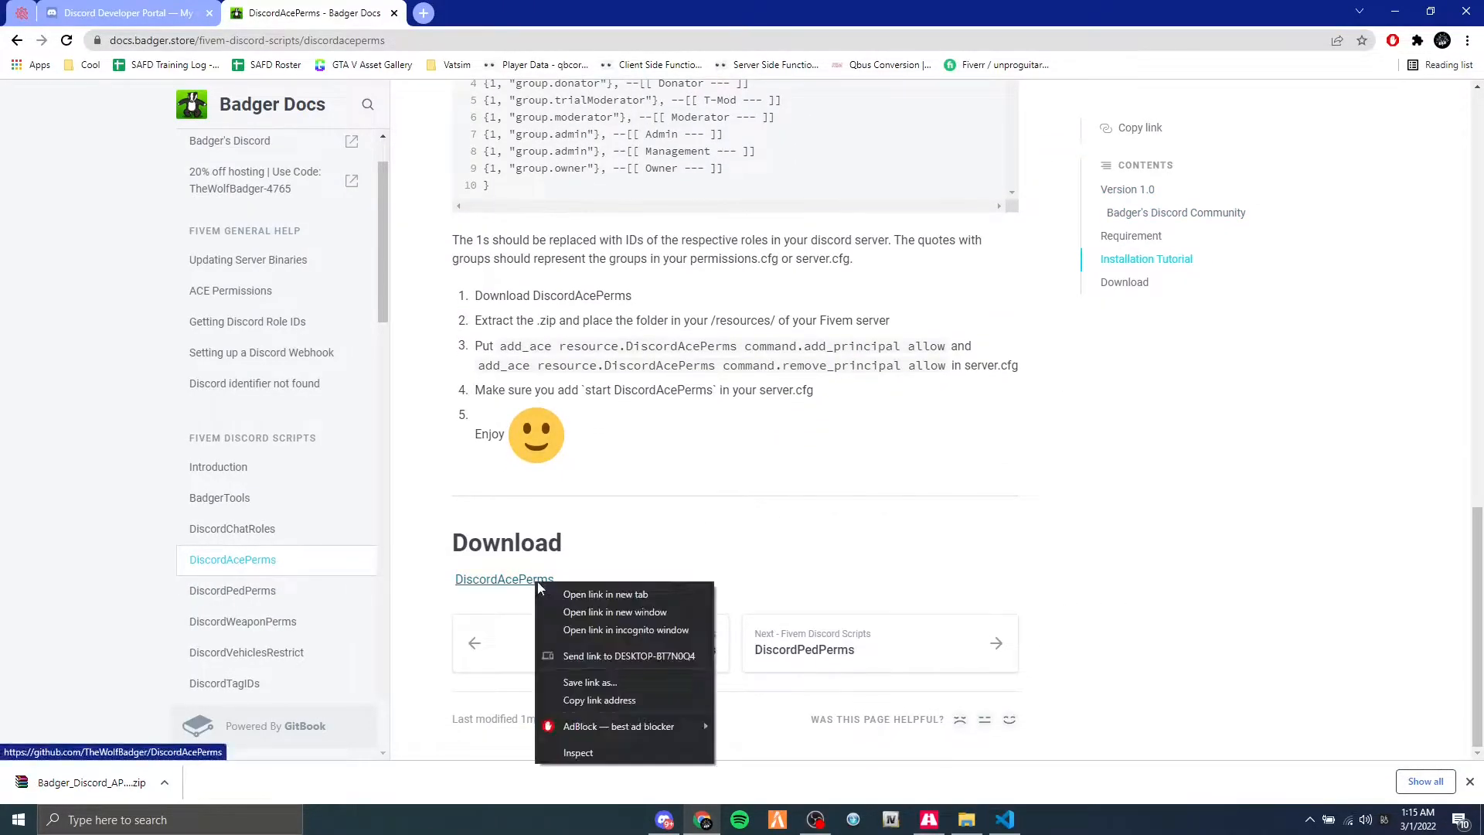
pyautogui.click(605, 595)
pyautogui.click(495, 13)
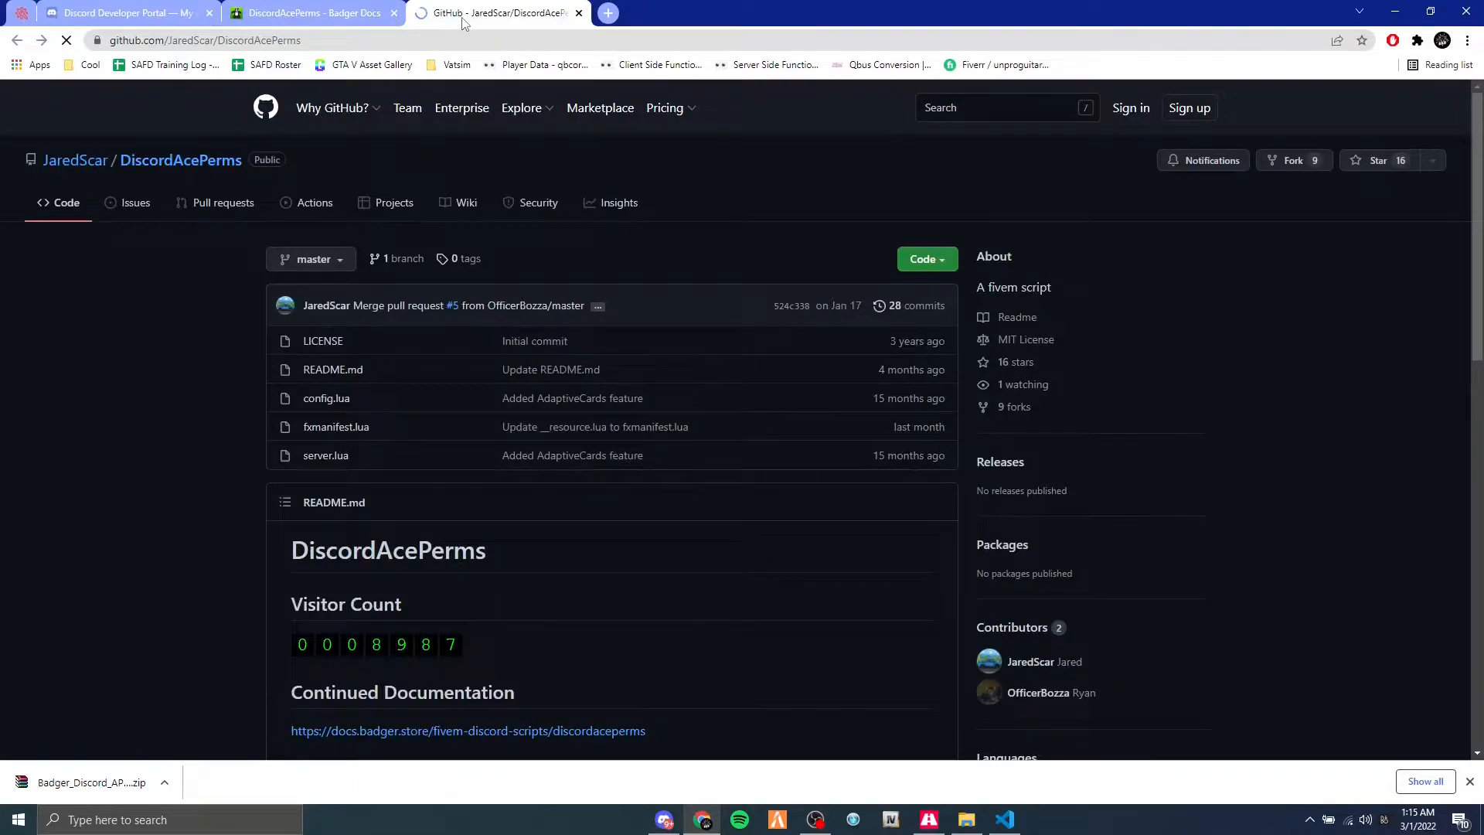
# Download the repository as a ZIP, save DiscordAcePerms-master.zip to the Desktop, and dismiss the download notification.
pyautogui.click(925, 263)
pyautogui.click(795, 456)
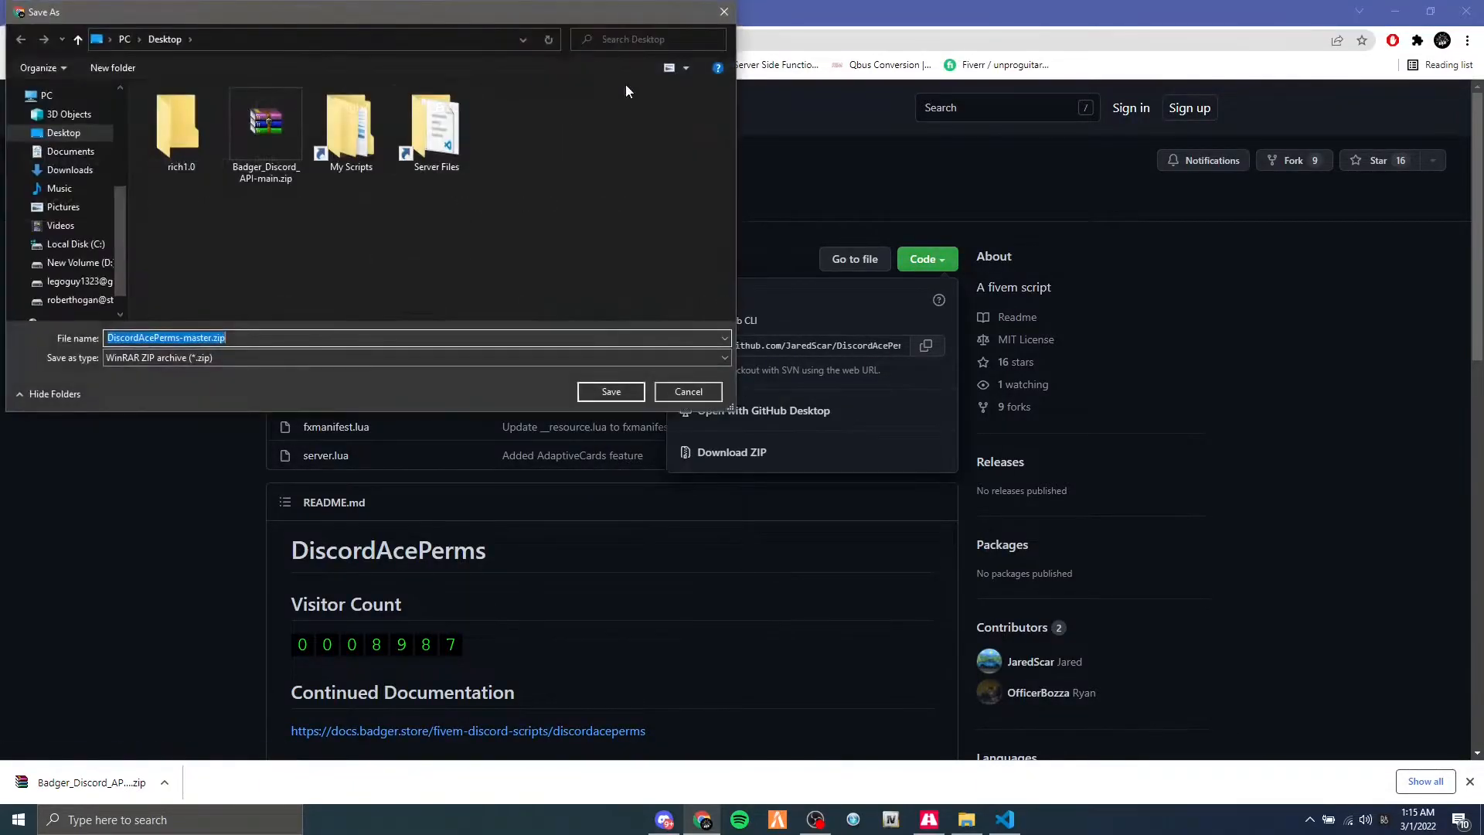
pyautogui.click(610, 392)
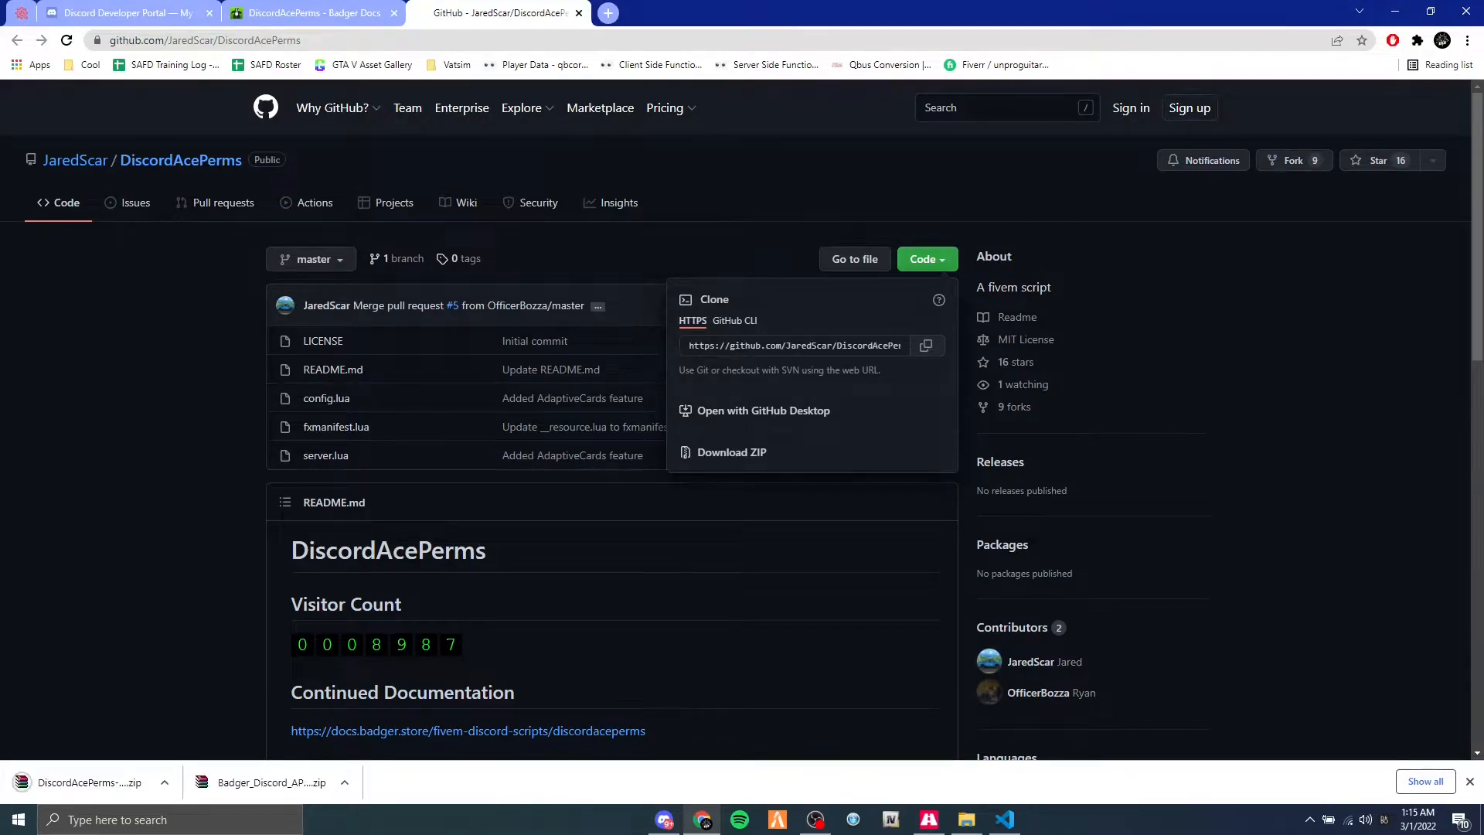
pyautogui.click(1470, 780)
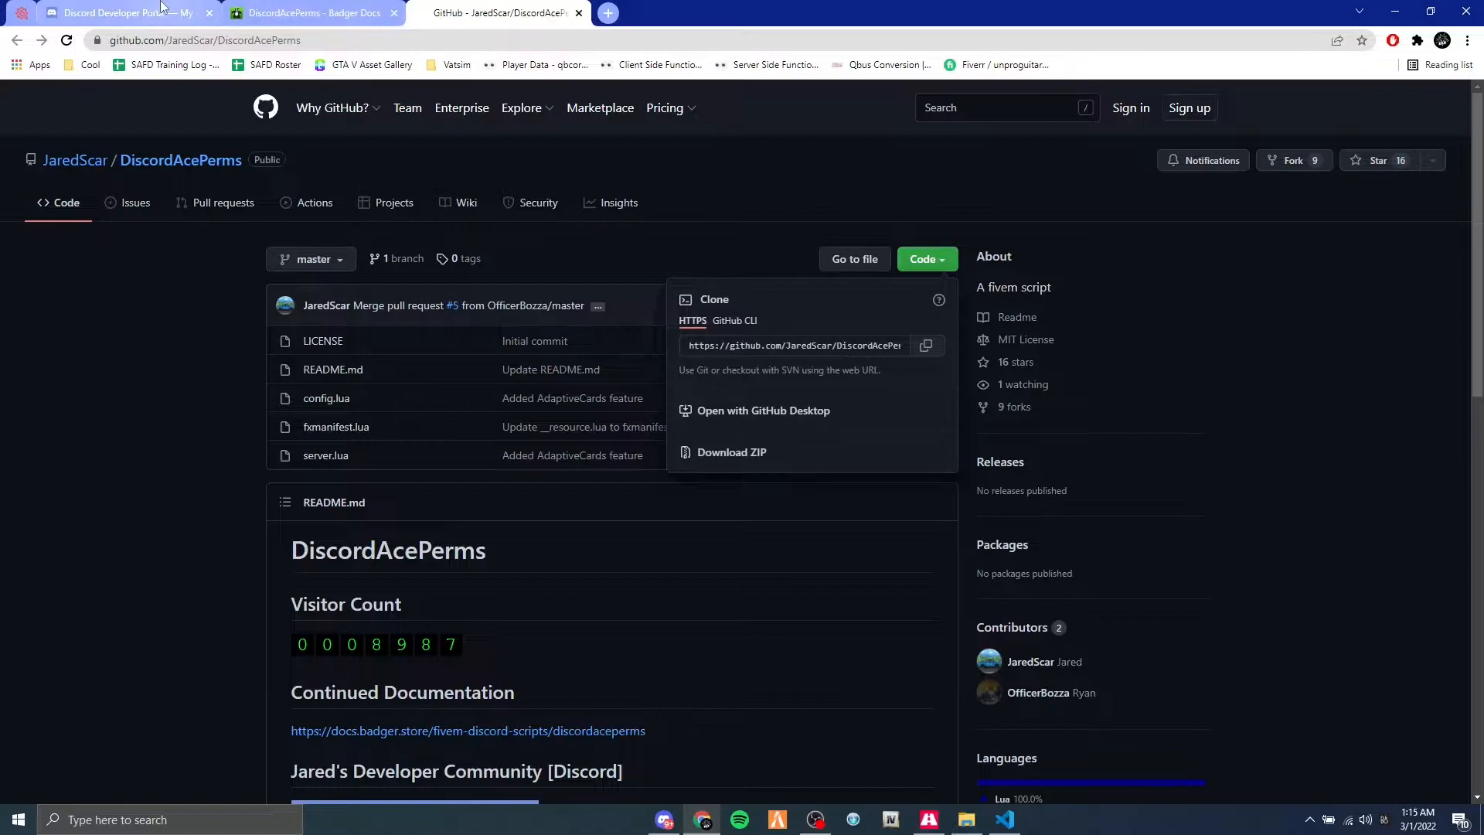
# Return to the Discord Developer Portal and try to add a bot user to the Test Bot application.
pyautogui.click(104, 9)
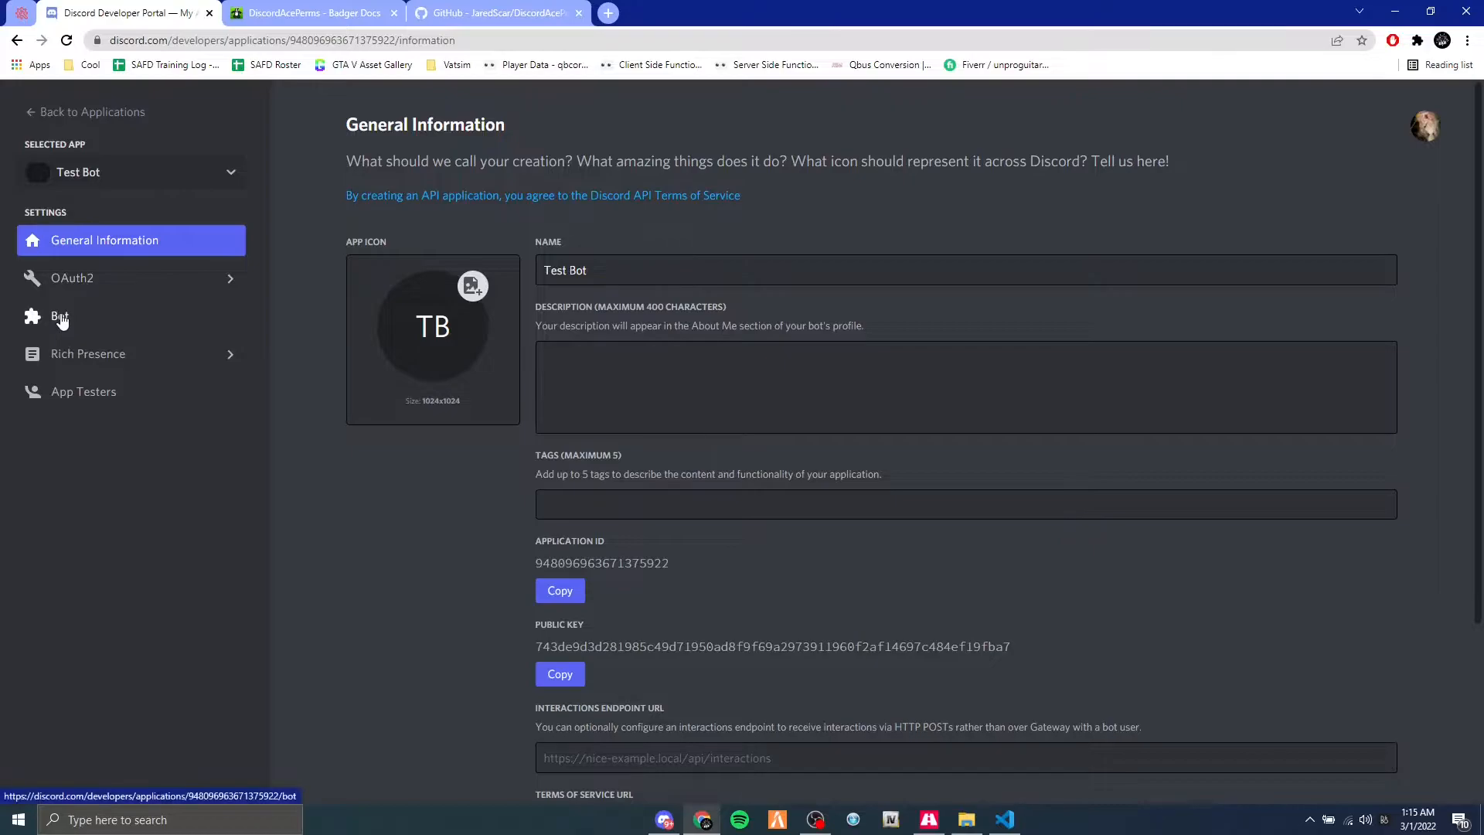
pyautogui.click(84, 324)
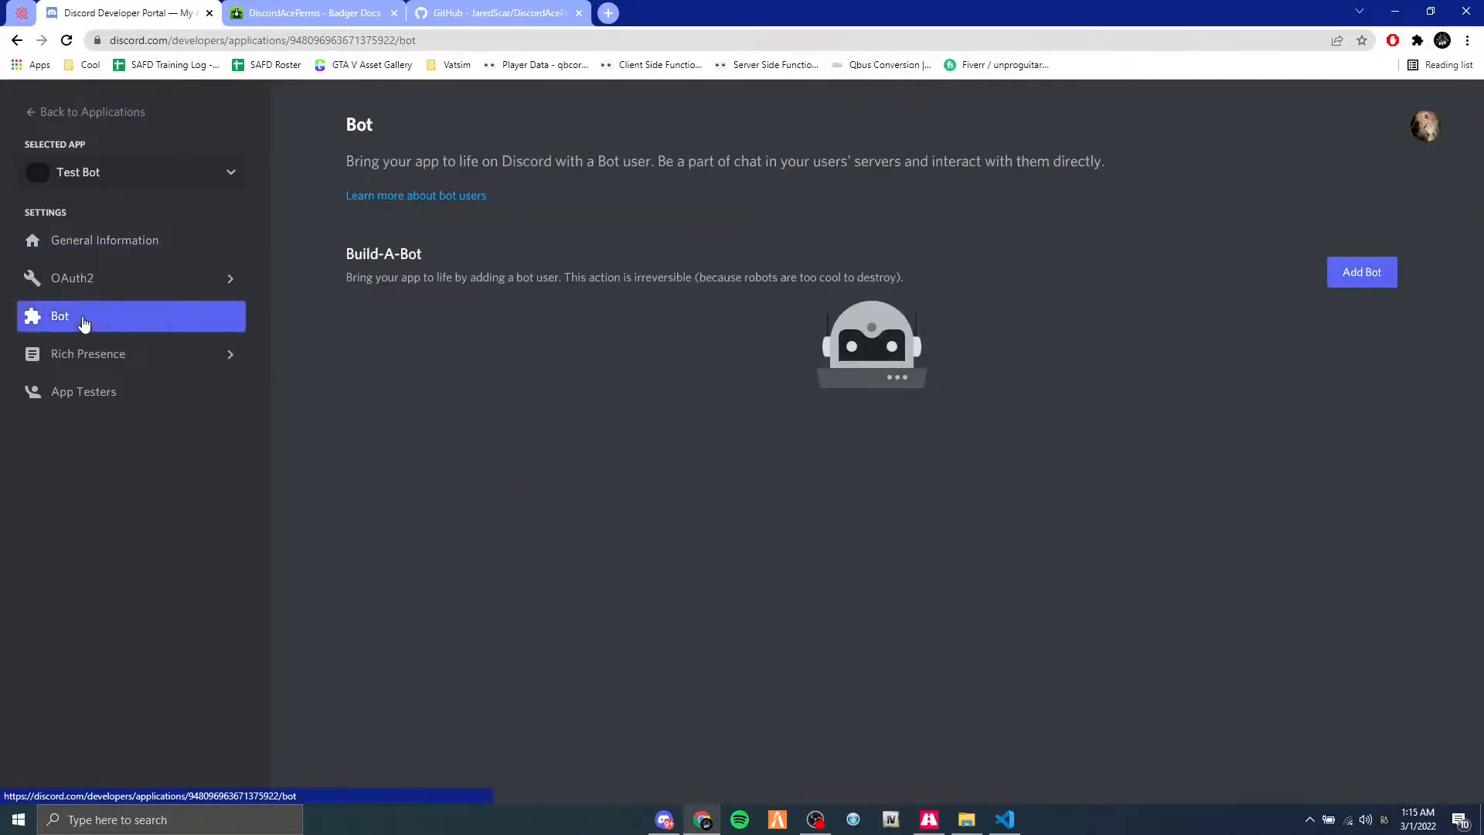
pyautogui.click(1355, 277)
pyautogui.click(858, 490)
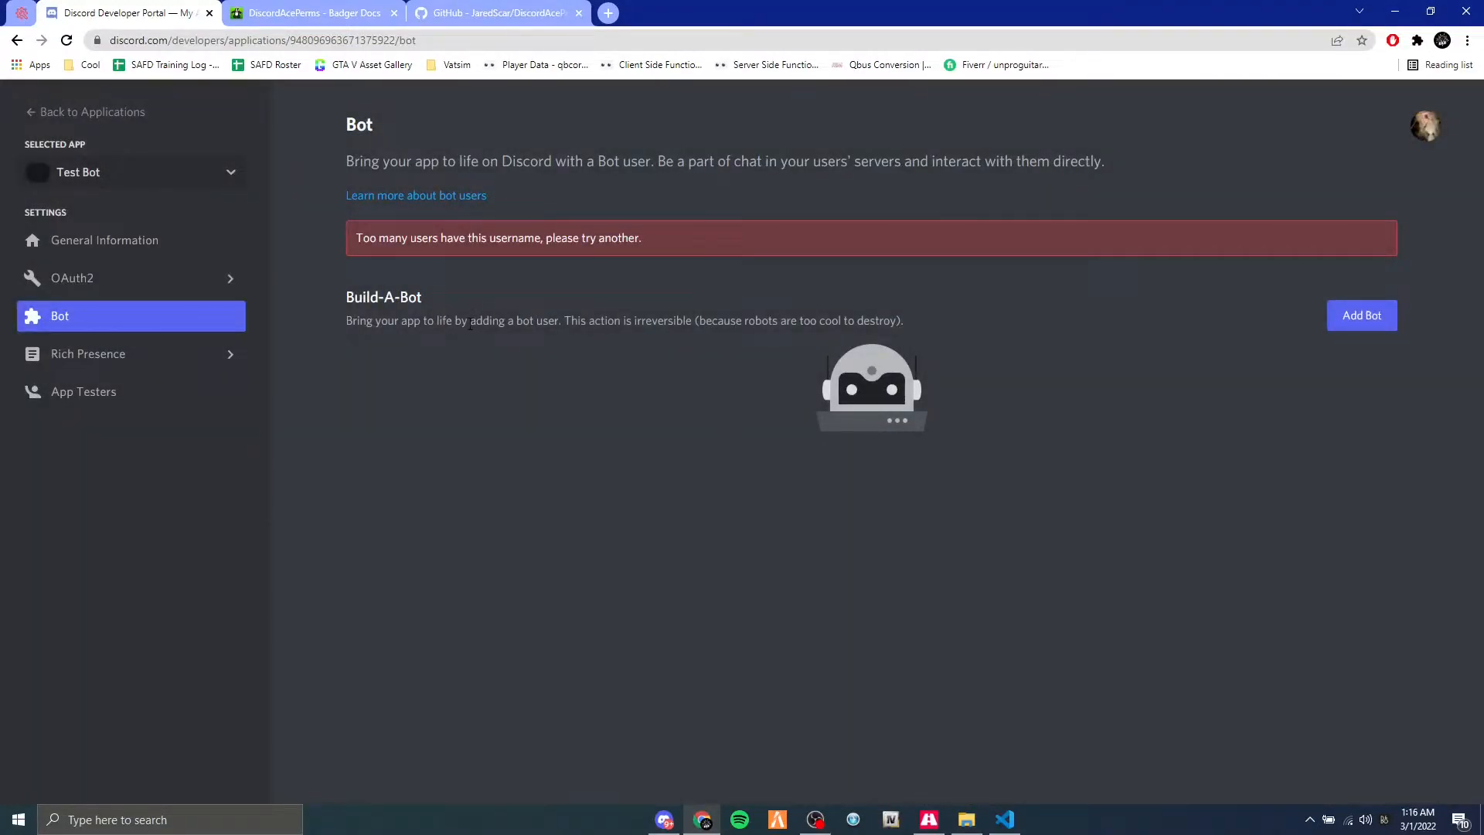
# Rename the Test Bot application to SfuOW in its general information and save the change.
pyautogui.click(116, 246)
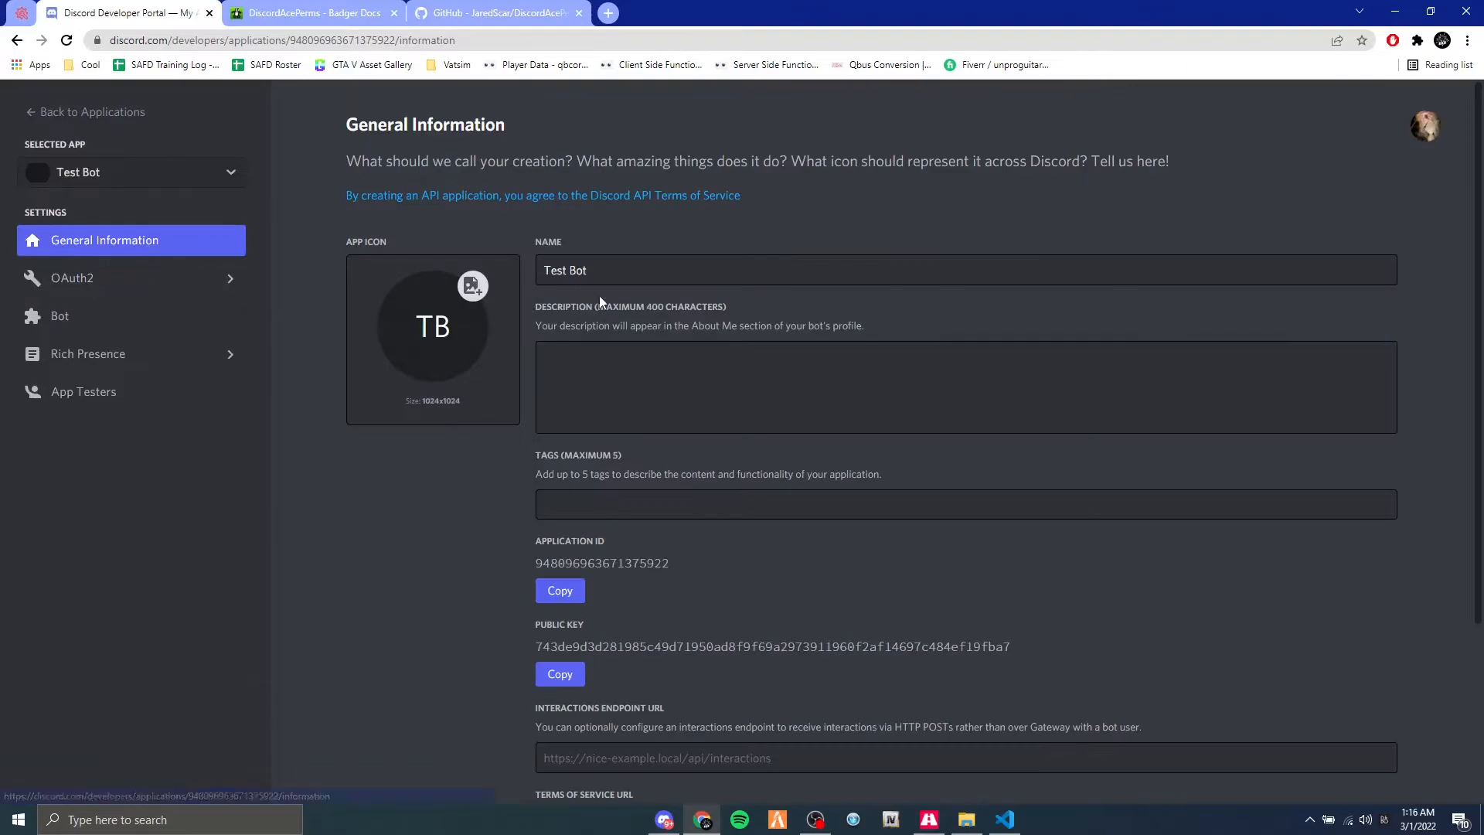
pyautogui.click(606, 271)
pyautogui.hotkey('ctrl', 'a')
pyautogui.press('BackSpace')
pyautogui.write('sfuoOw')
pyautogui.hotkey('ctrl', 'a')
pyautogui.write('SfuOW')
pyautogui.click(1177, 765)
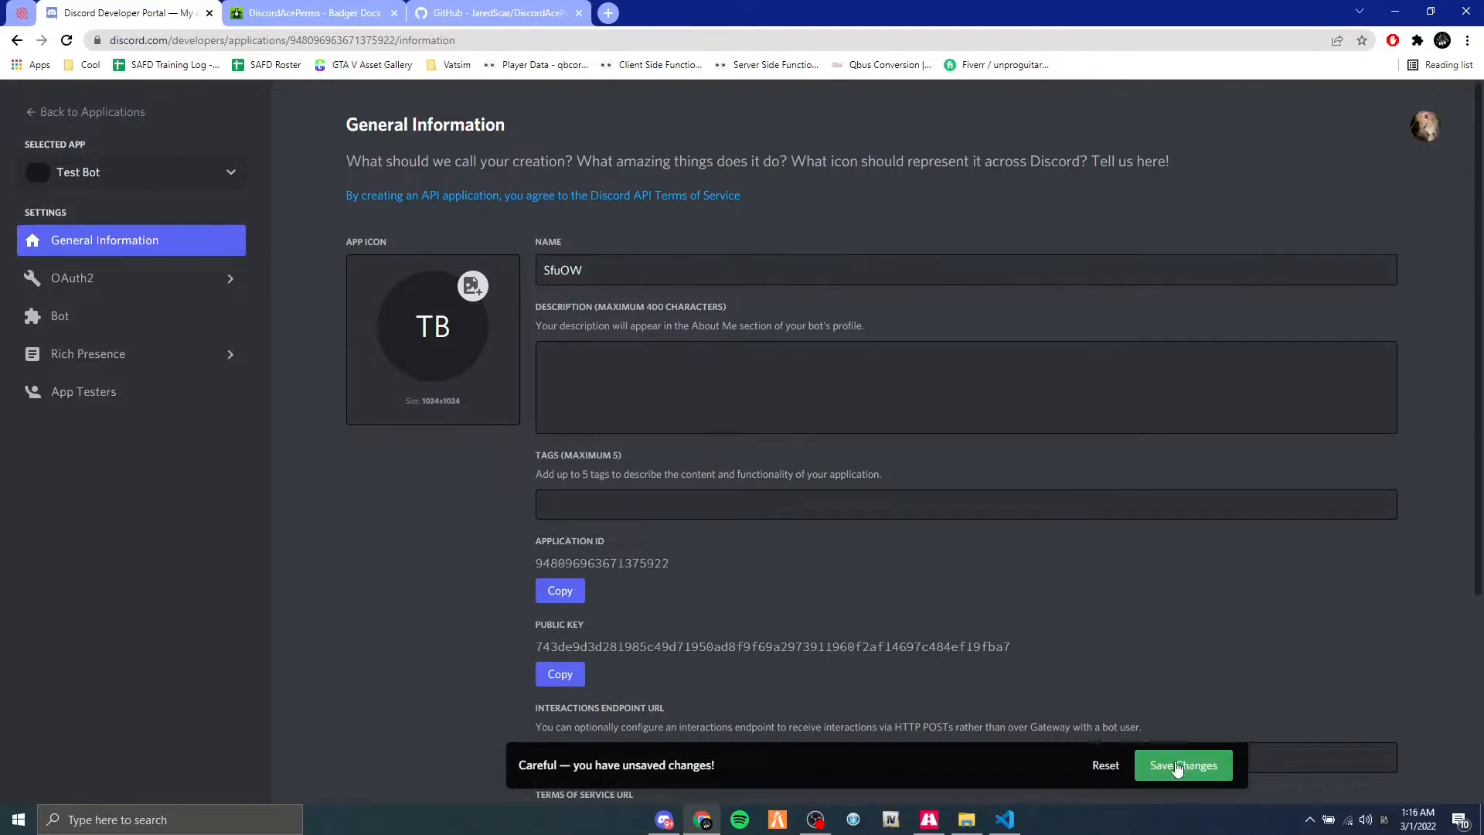
# Add a bot user to the renamed application and copy the bot's token.
pyautogui.click(109, 325)
pyautogui.click(1346, 279)
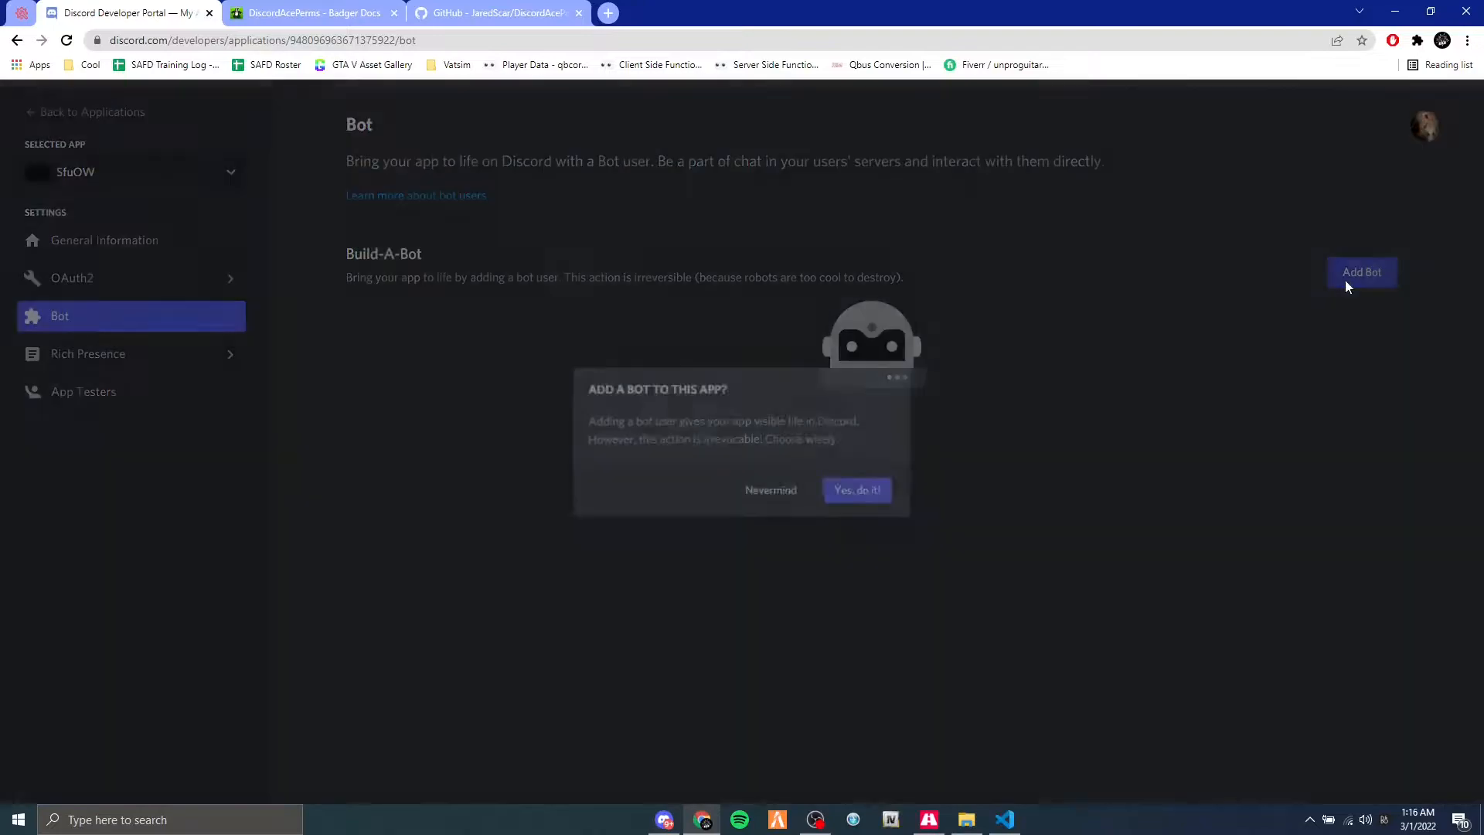
pyautogui.click(855, 488)
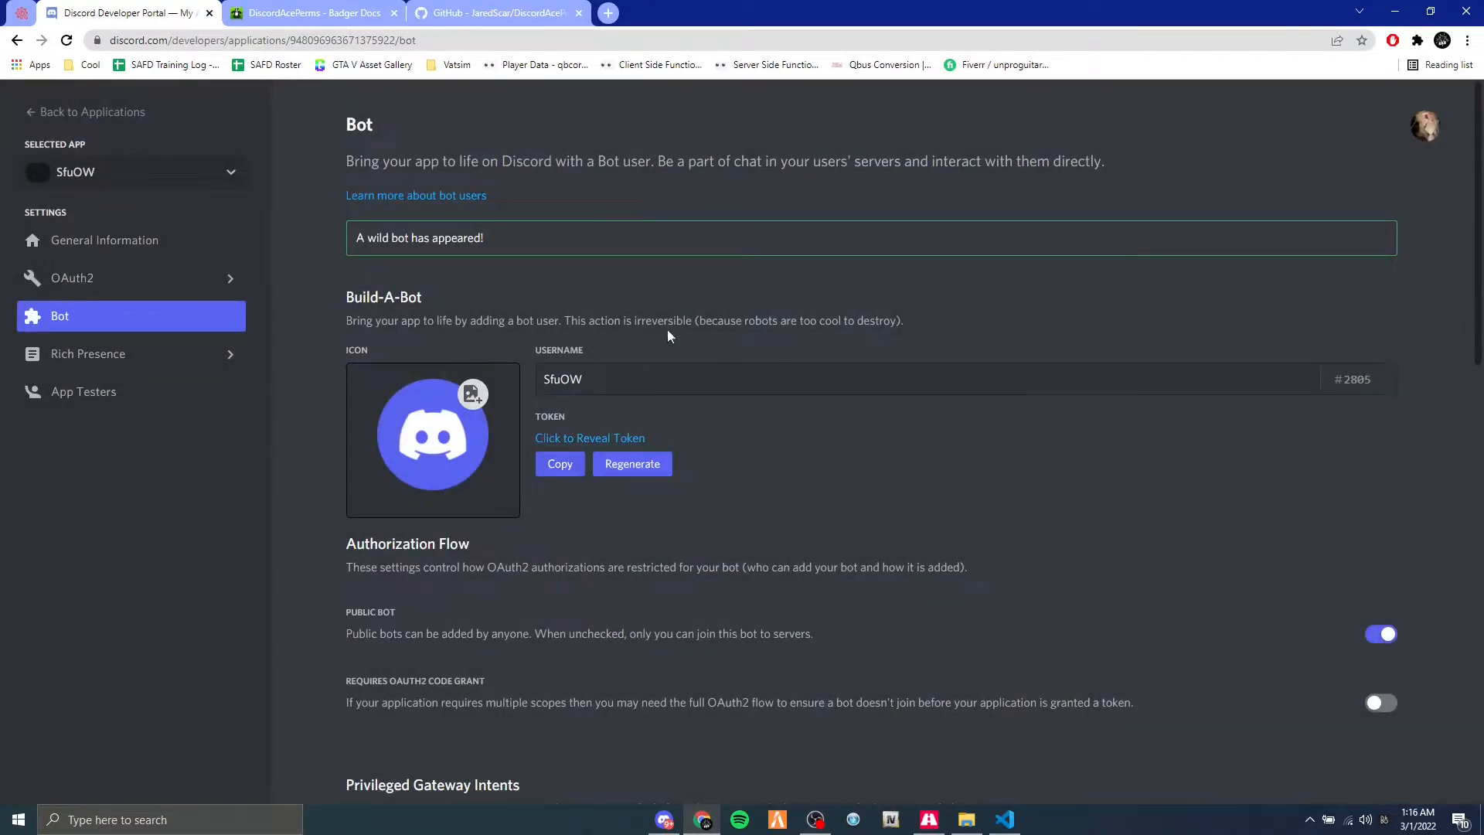
pyautogui.click(561, 463)
# Review the Public Bot and Requires OAuth2 Code Grant settings under the bot's Authorization Flow.
pyautogui.doubleClick(363, 635)
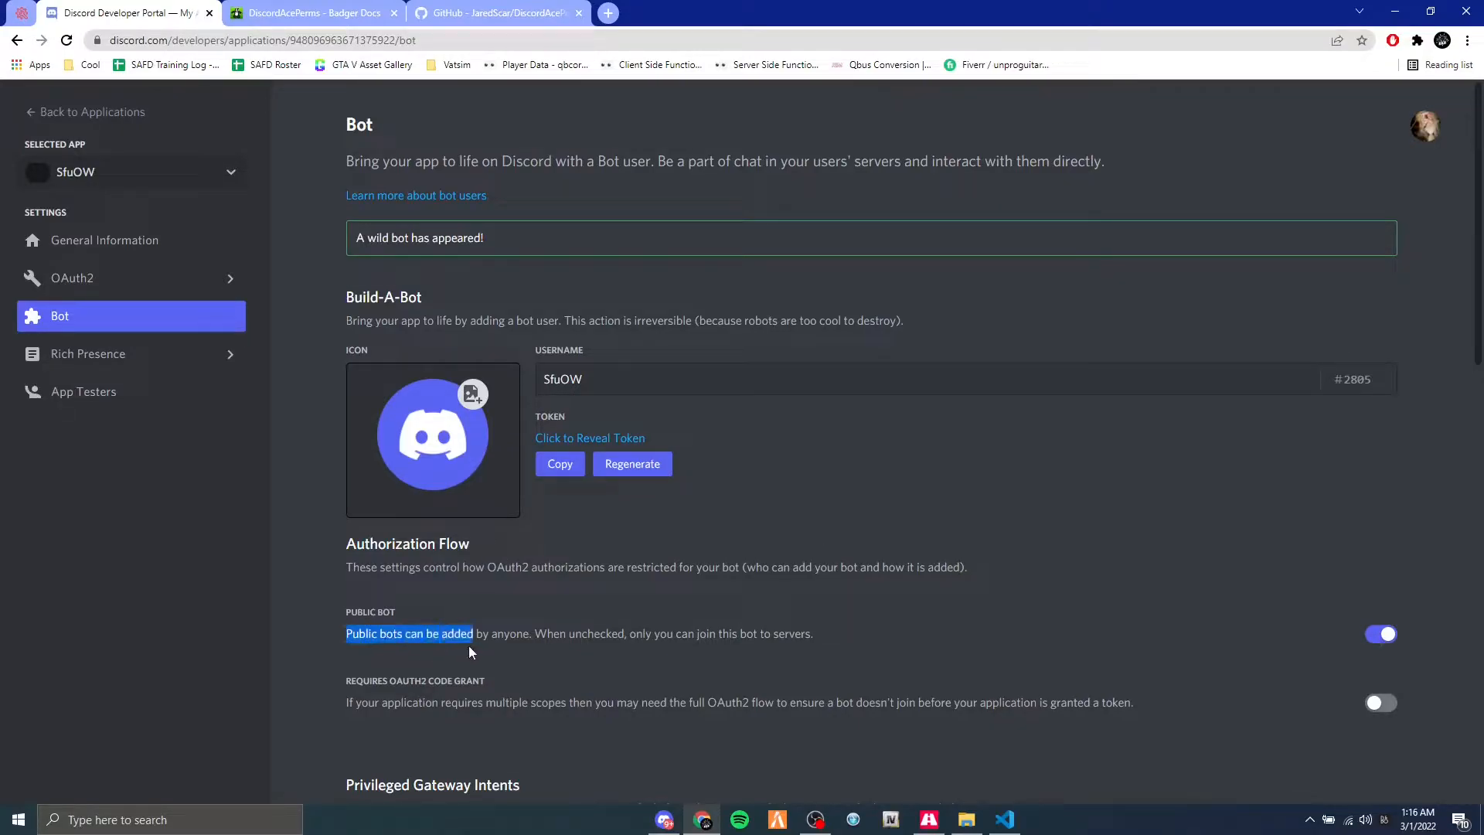
pyautogui.click(366, 635)
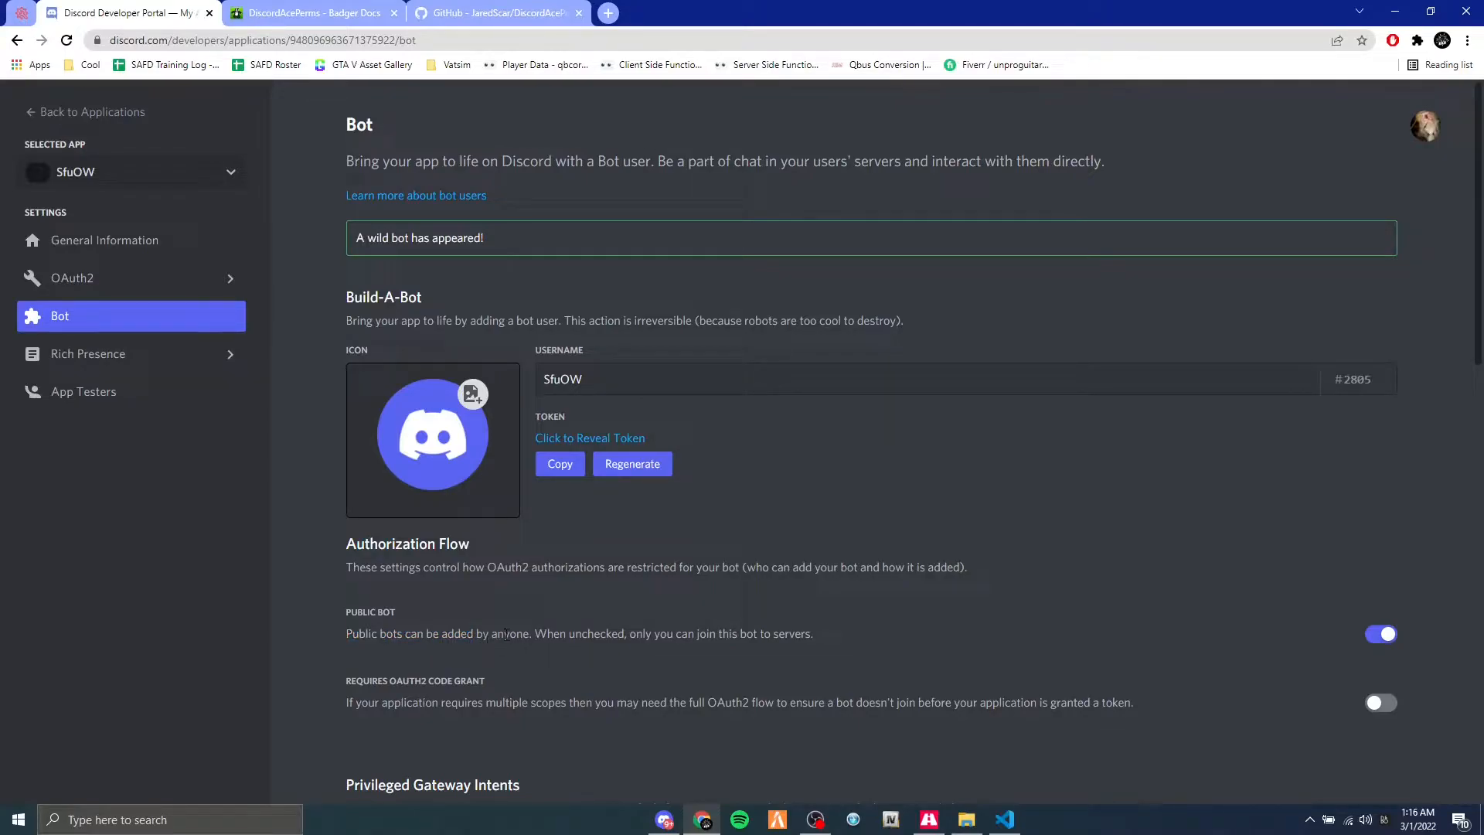
pyautogui.doubleClick(370, 681)
pyautogui.click(467, 686)
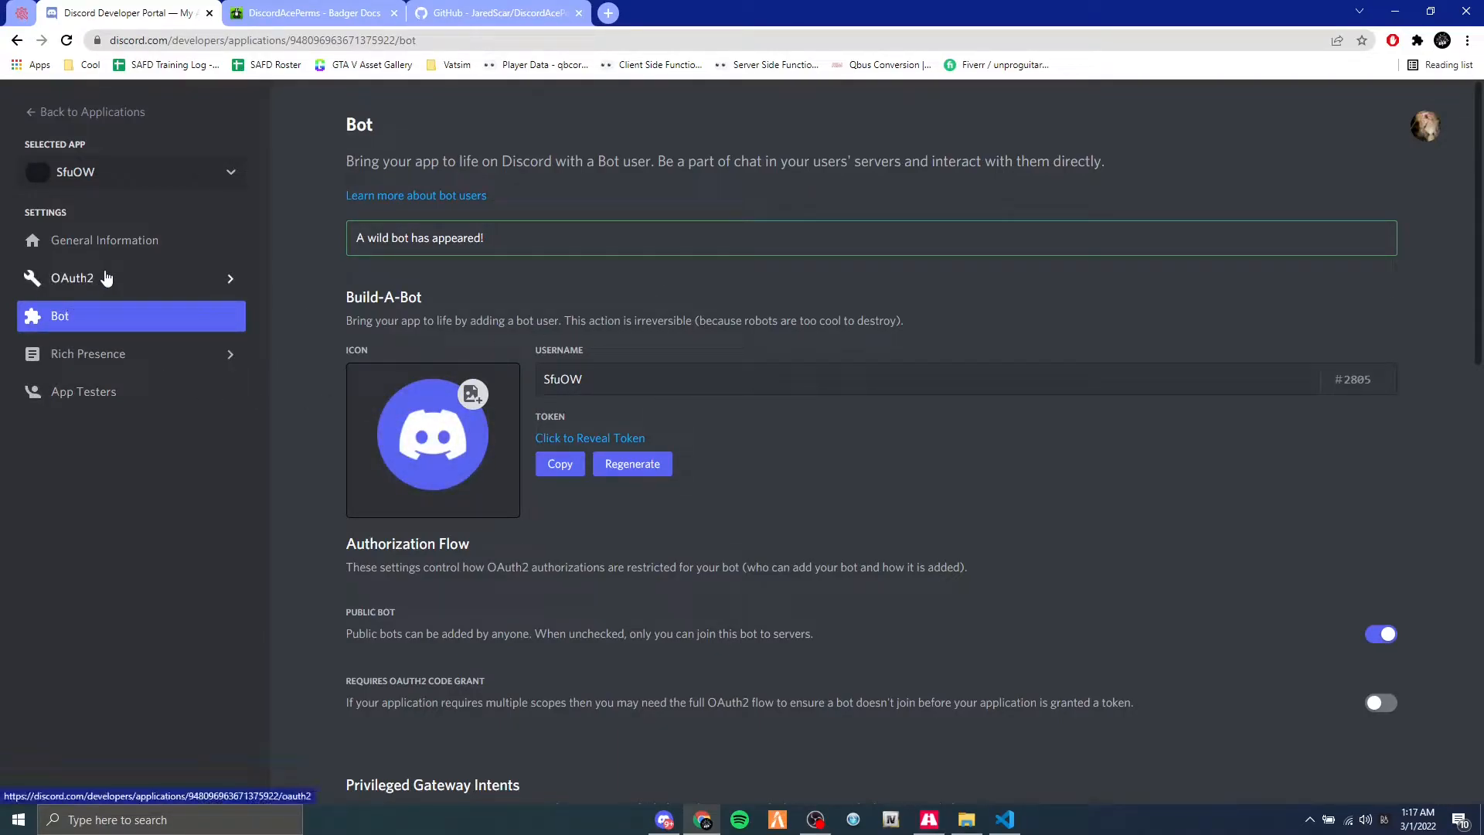
# Switch to the Discord app, examine the roles assignable to the Test Server member, and return to the Developer Portal.
pyautogui.click(664, 819)
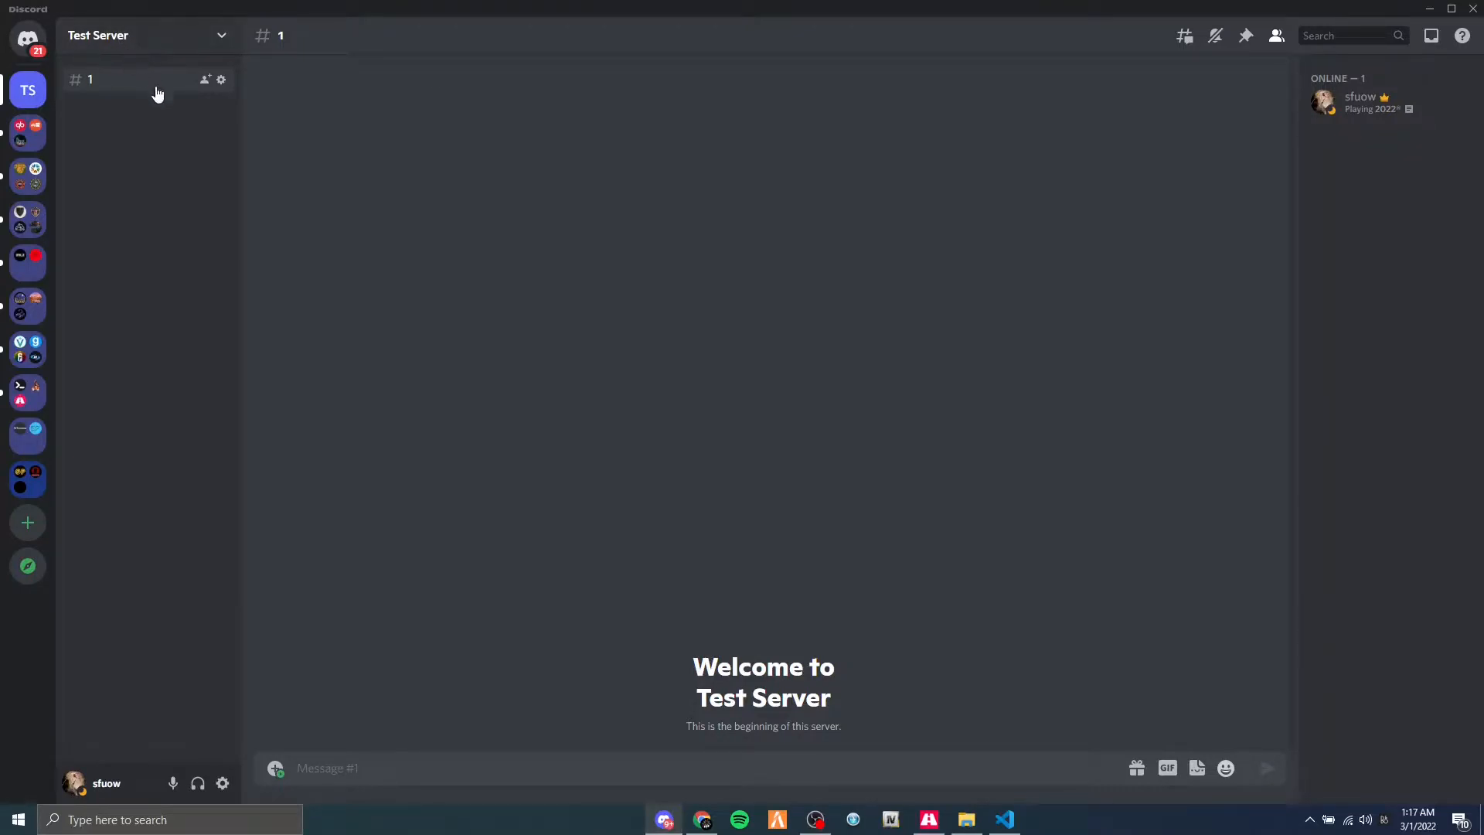
pyautogui.click(1362, 109)
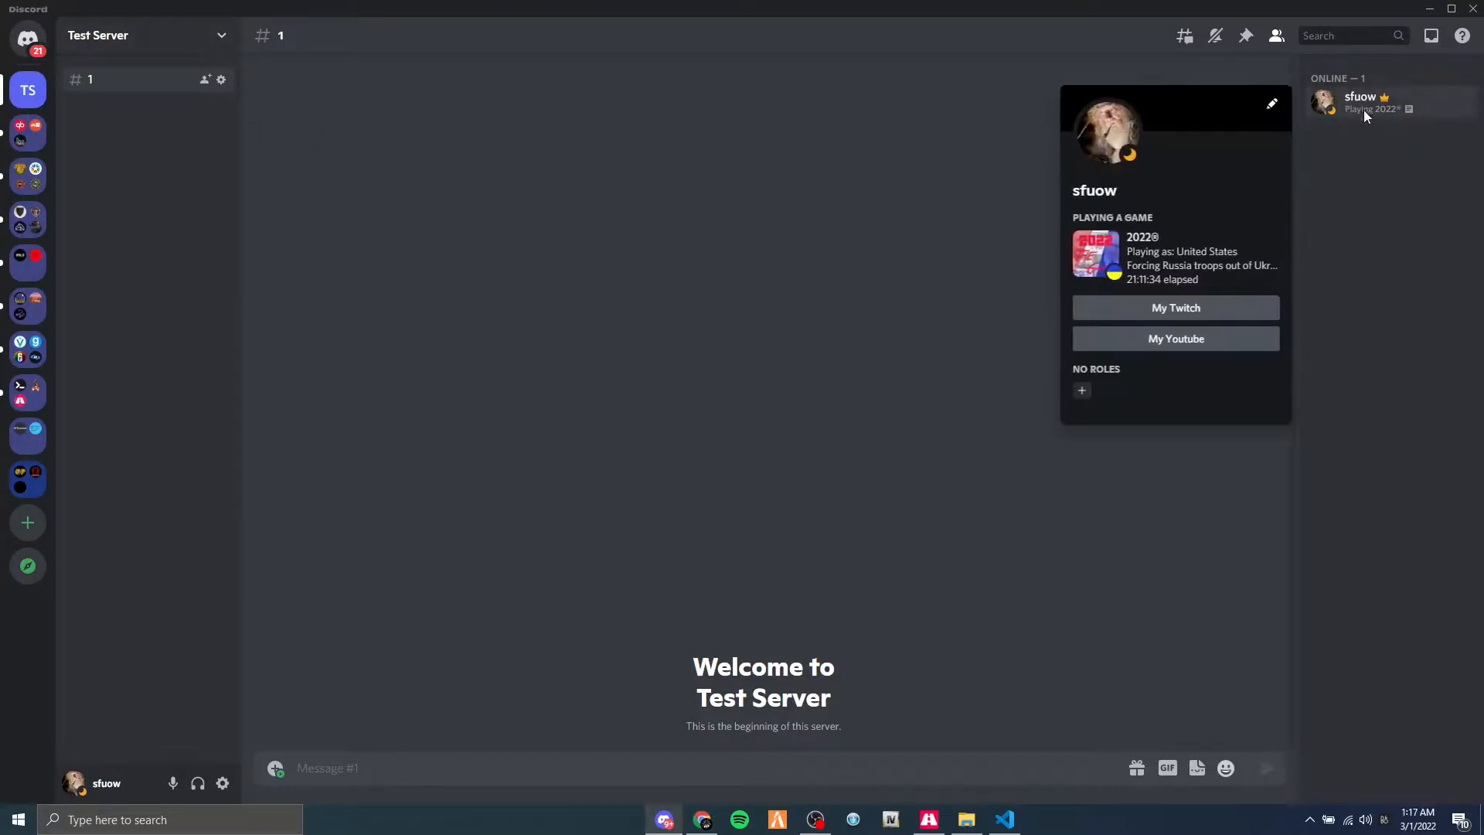
pyautogui.rightClick(1365, 113)
pyautogui.moveTo(1215, 348)
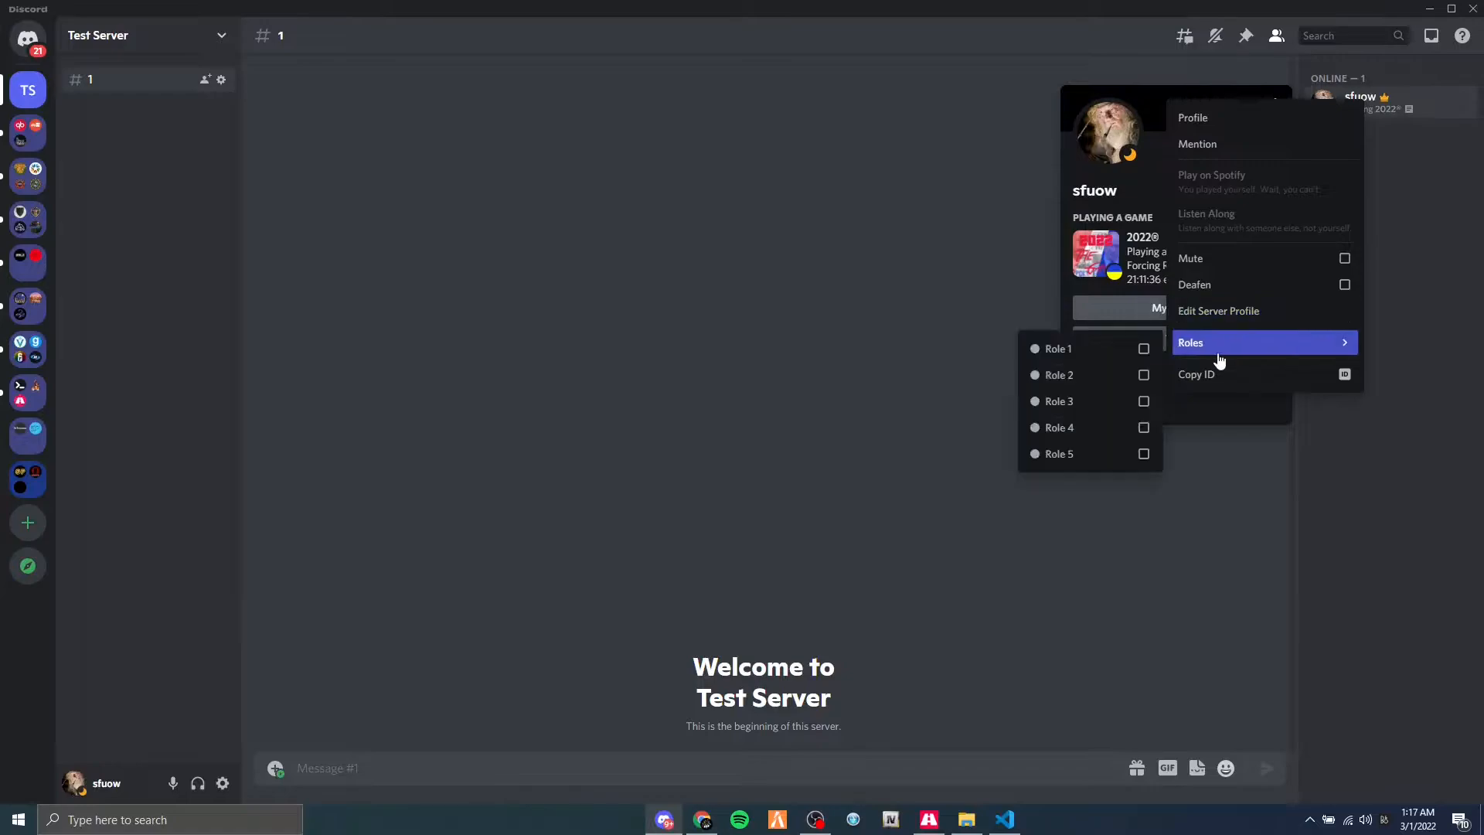
pyautogui.click(889, 362)
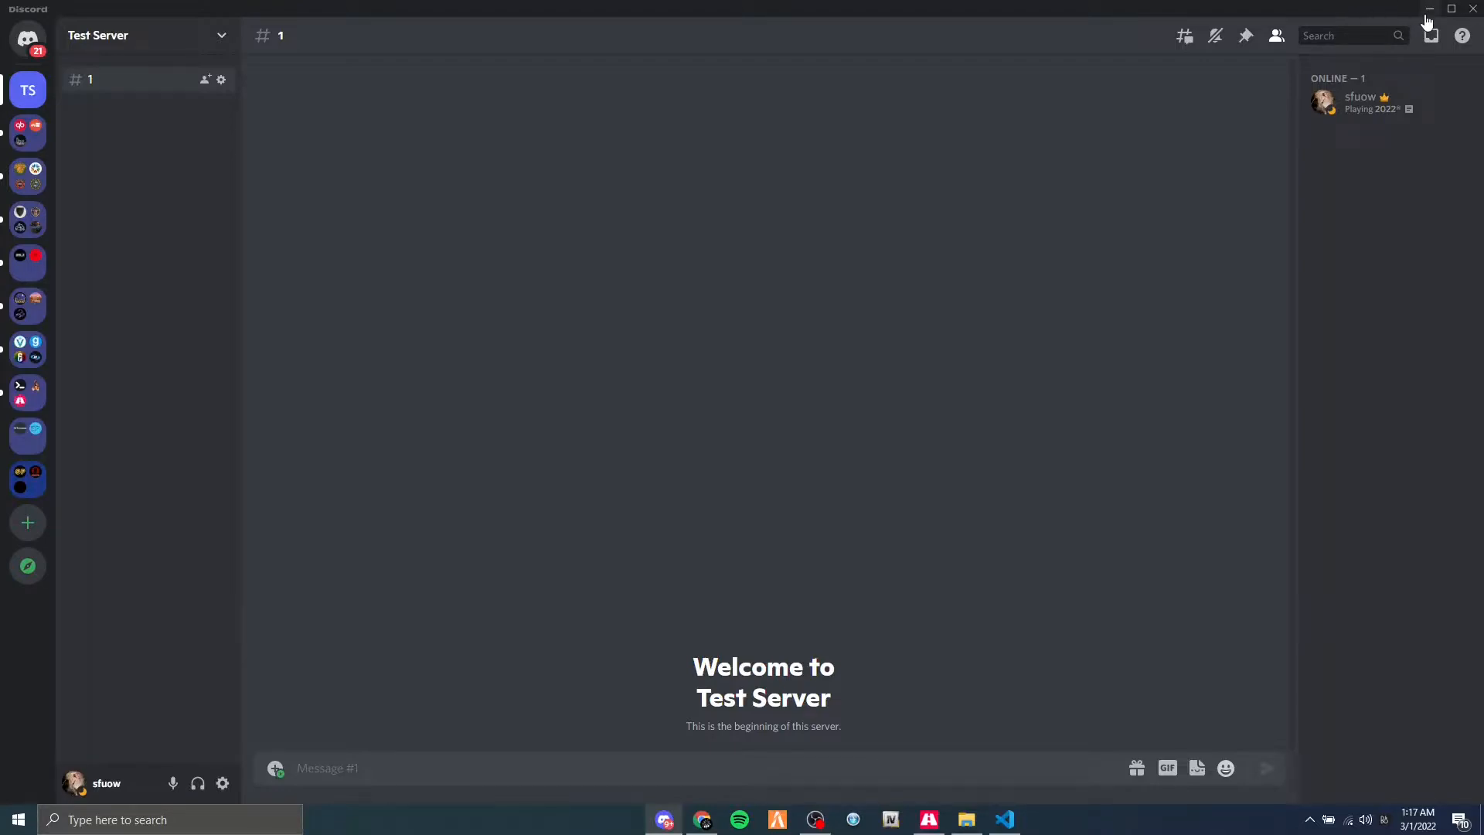
pyautogui.click(1357, 113)
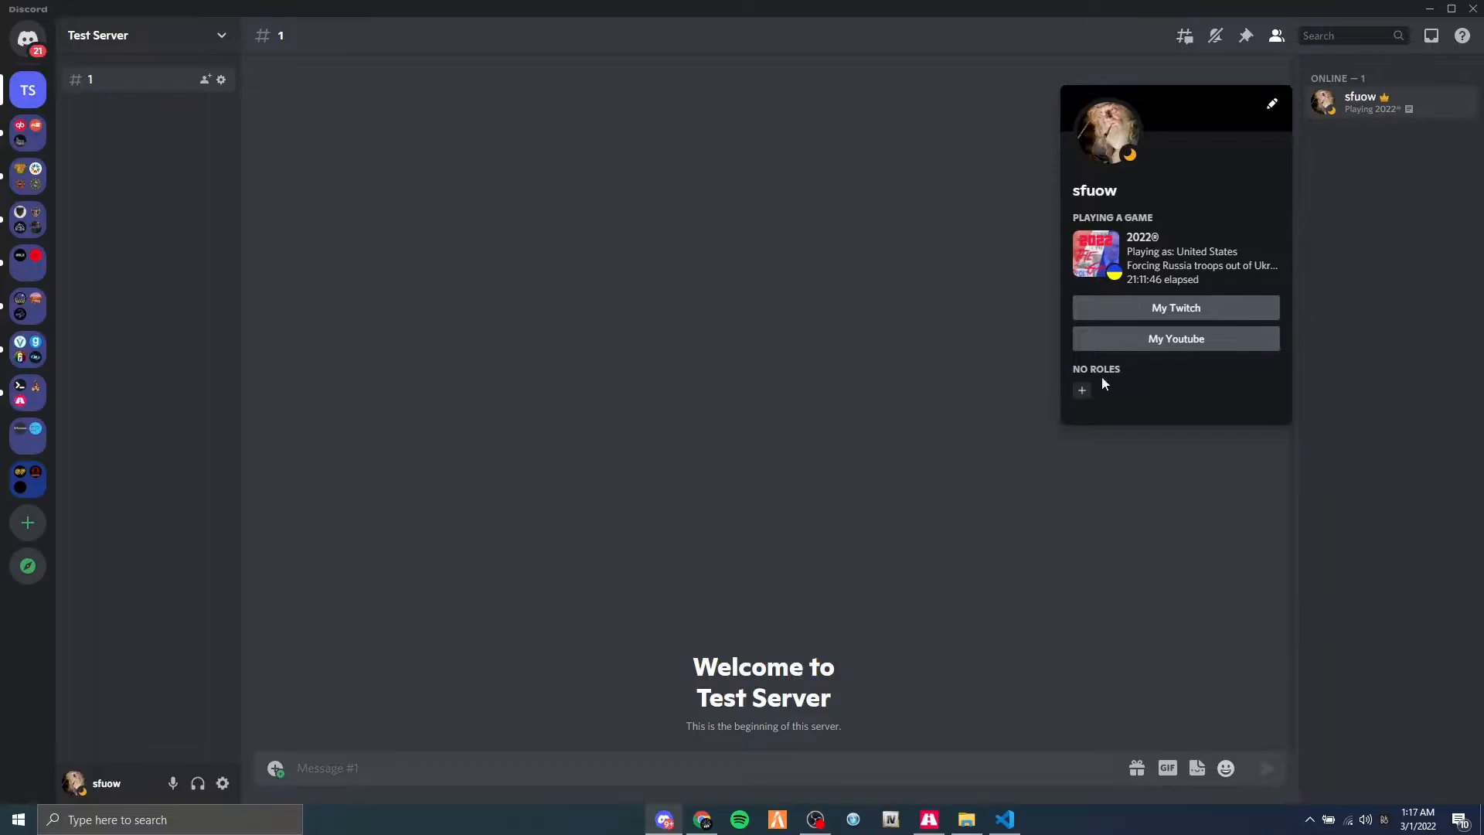
pyautogui.click(1081, 392)
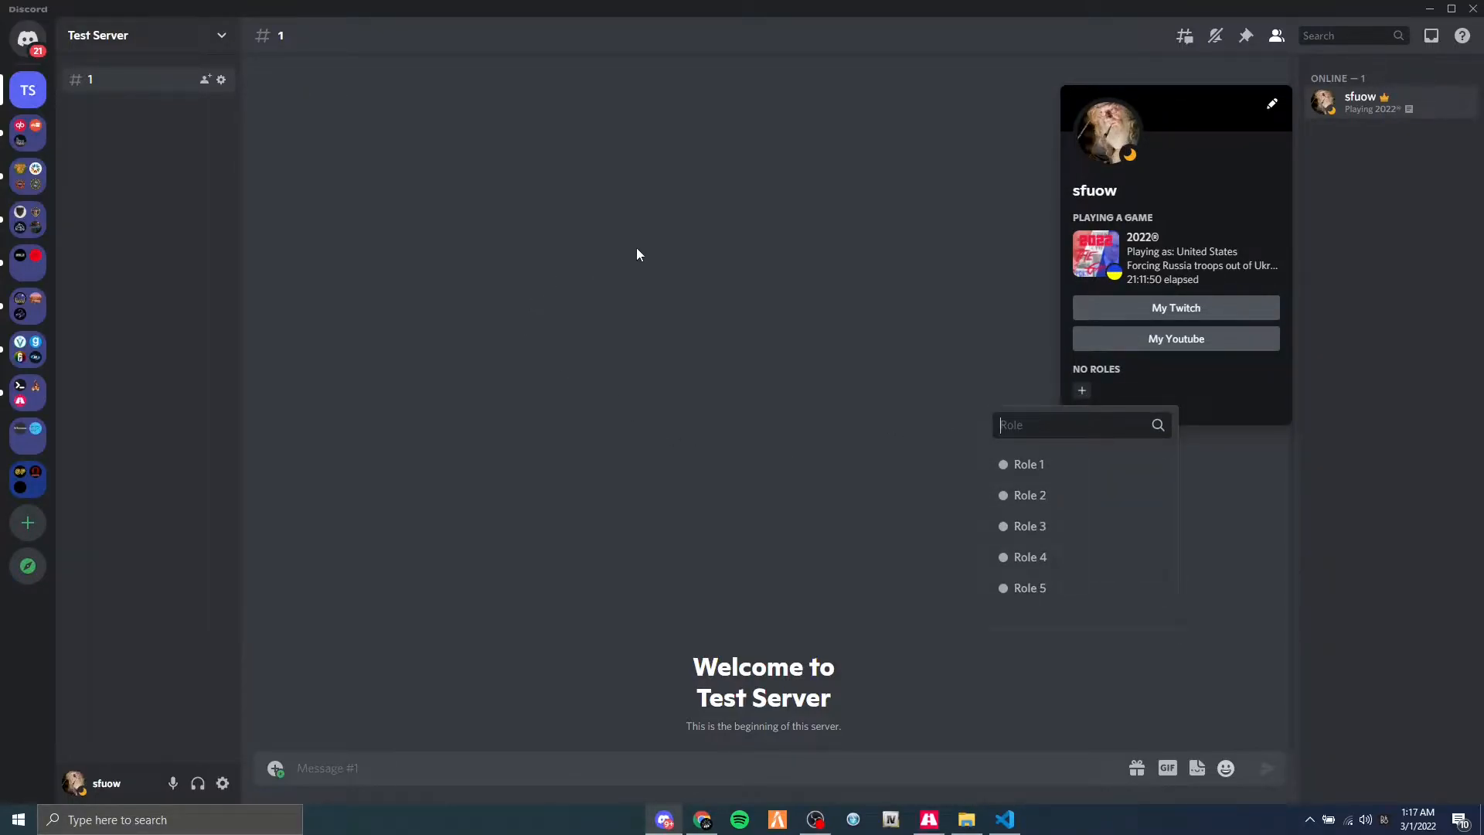
pyautogui.click(662, 238)
pyautogui.click(1428, 9)
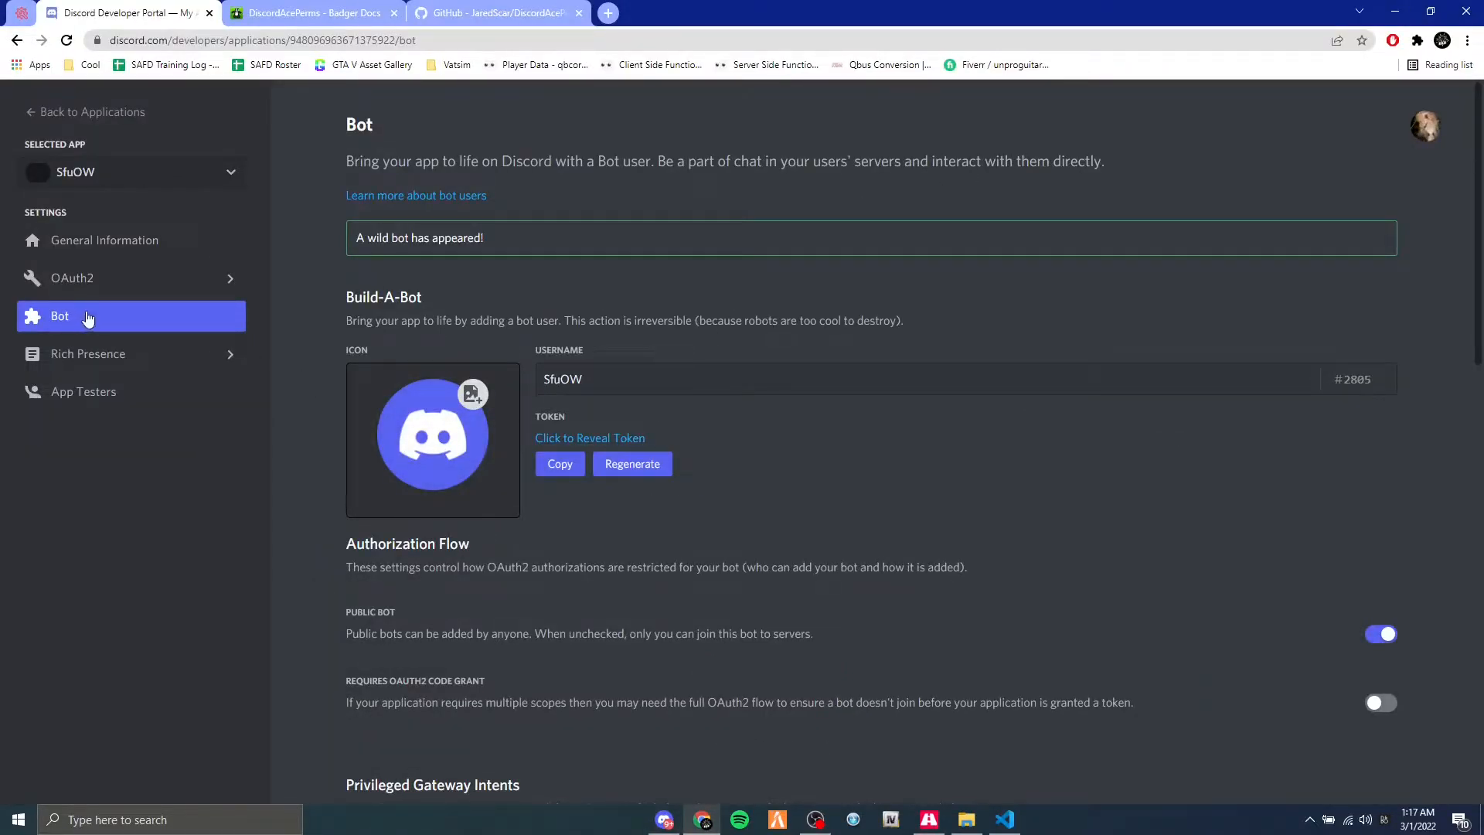
# Configure an invite link in the OAuth2 URL Generator with the bot scope and the Administrator permission.
pyautogui.click(109, 288)
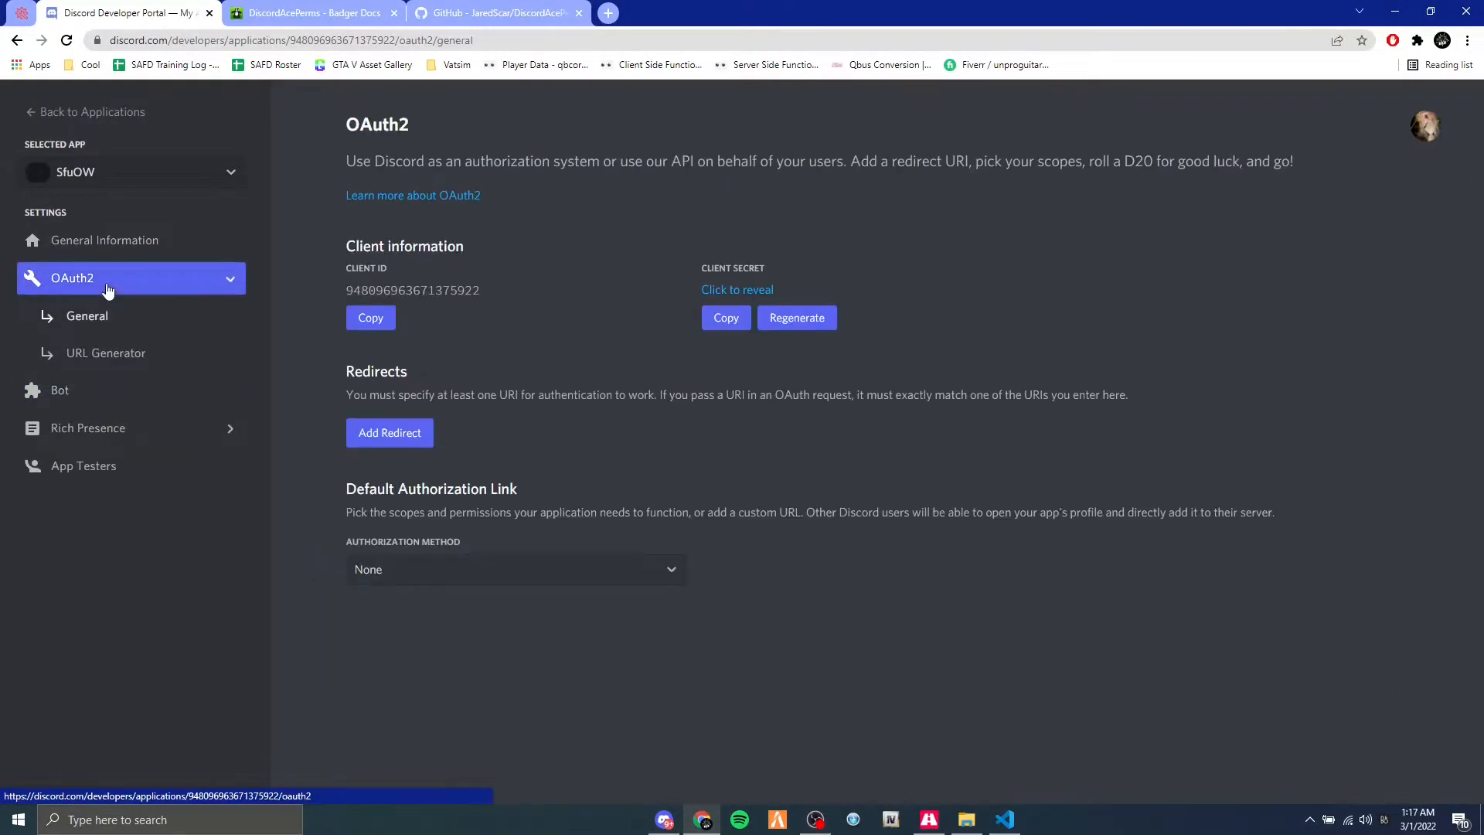
pyautogui.click(125, 360)
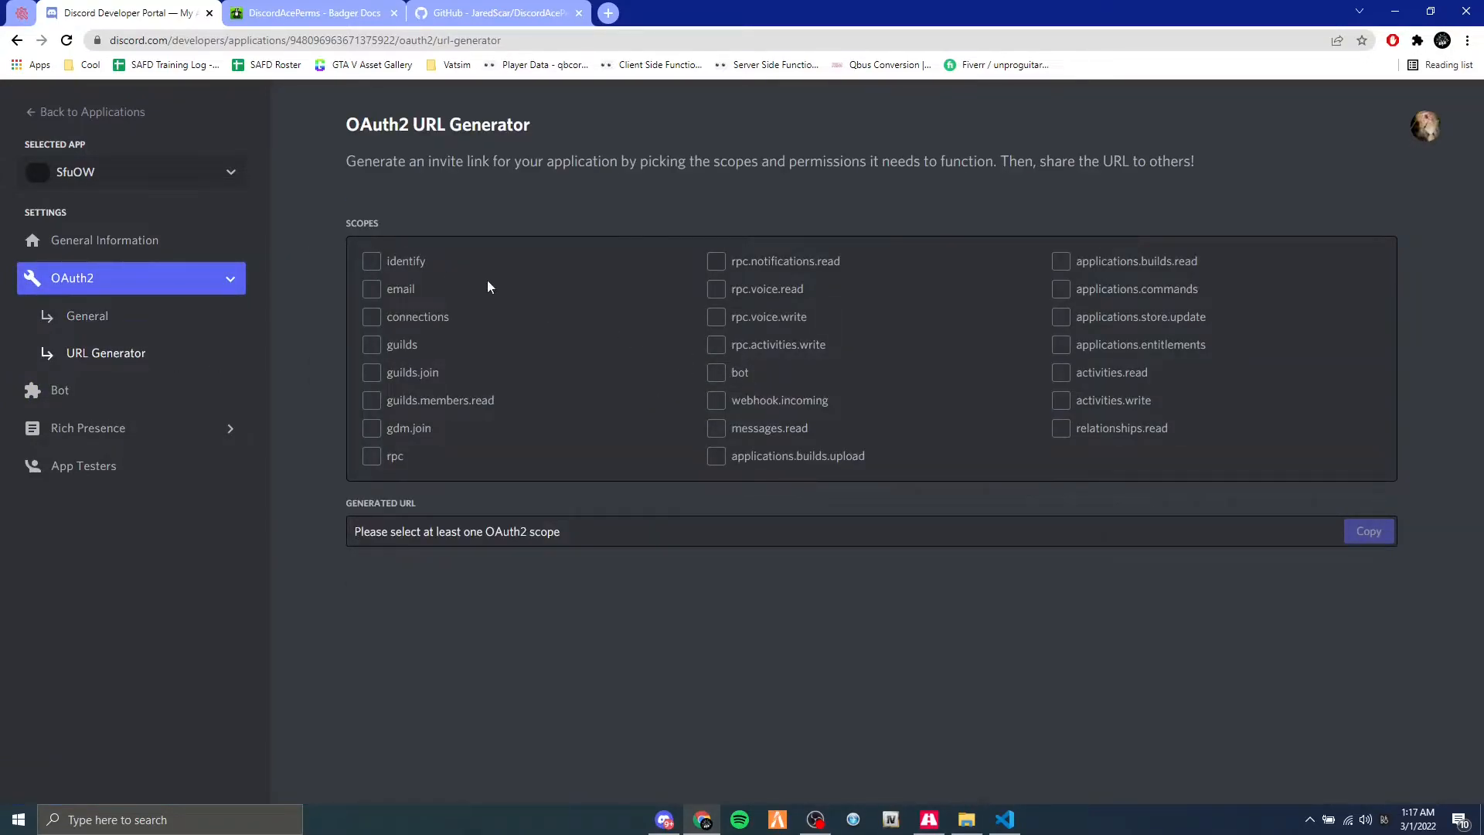
pyautogui.click(717, 374)
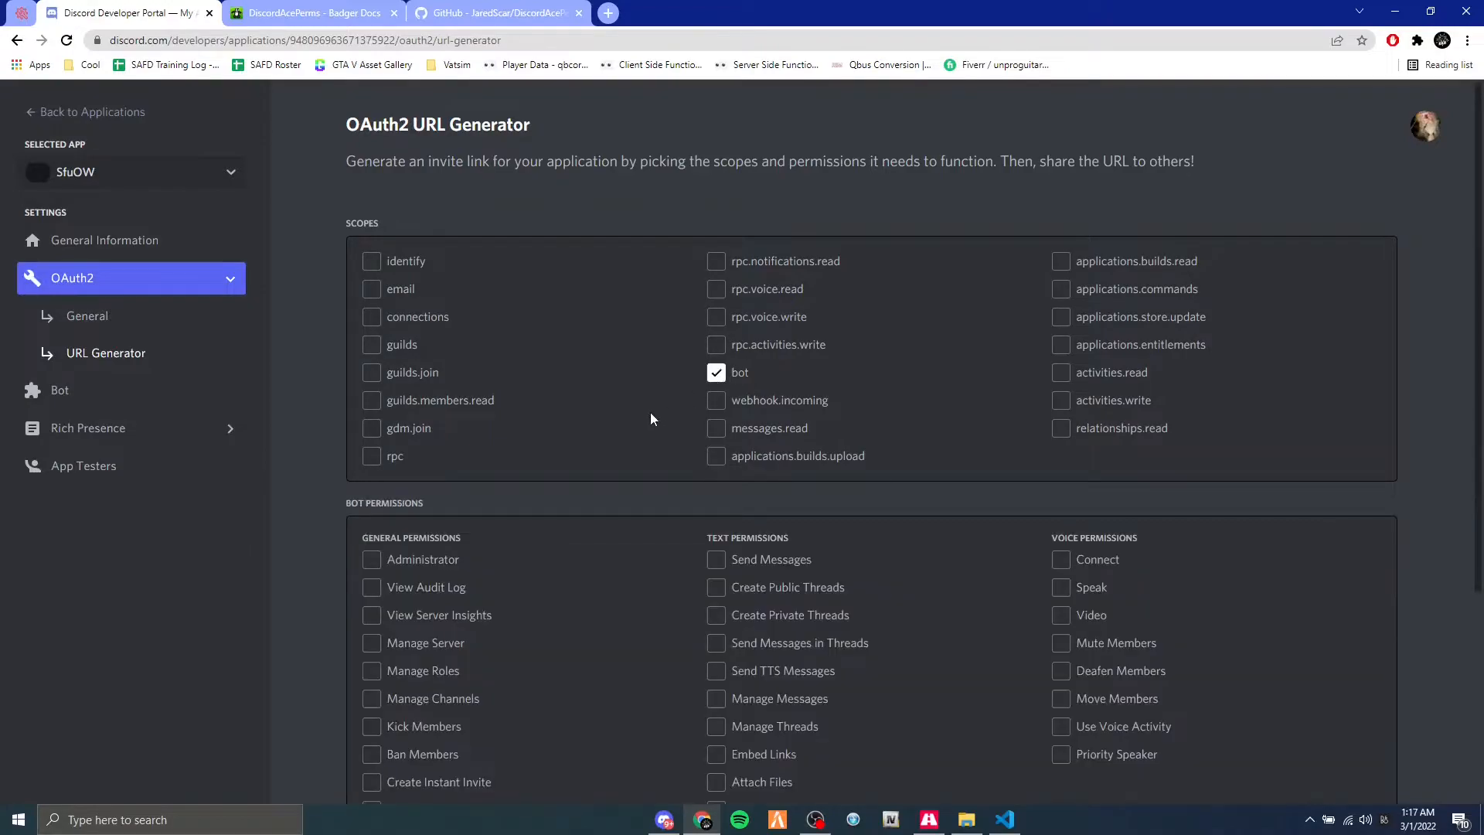
pyautogui.scroll(-3, 541, 424)
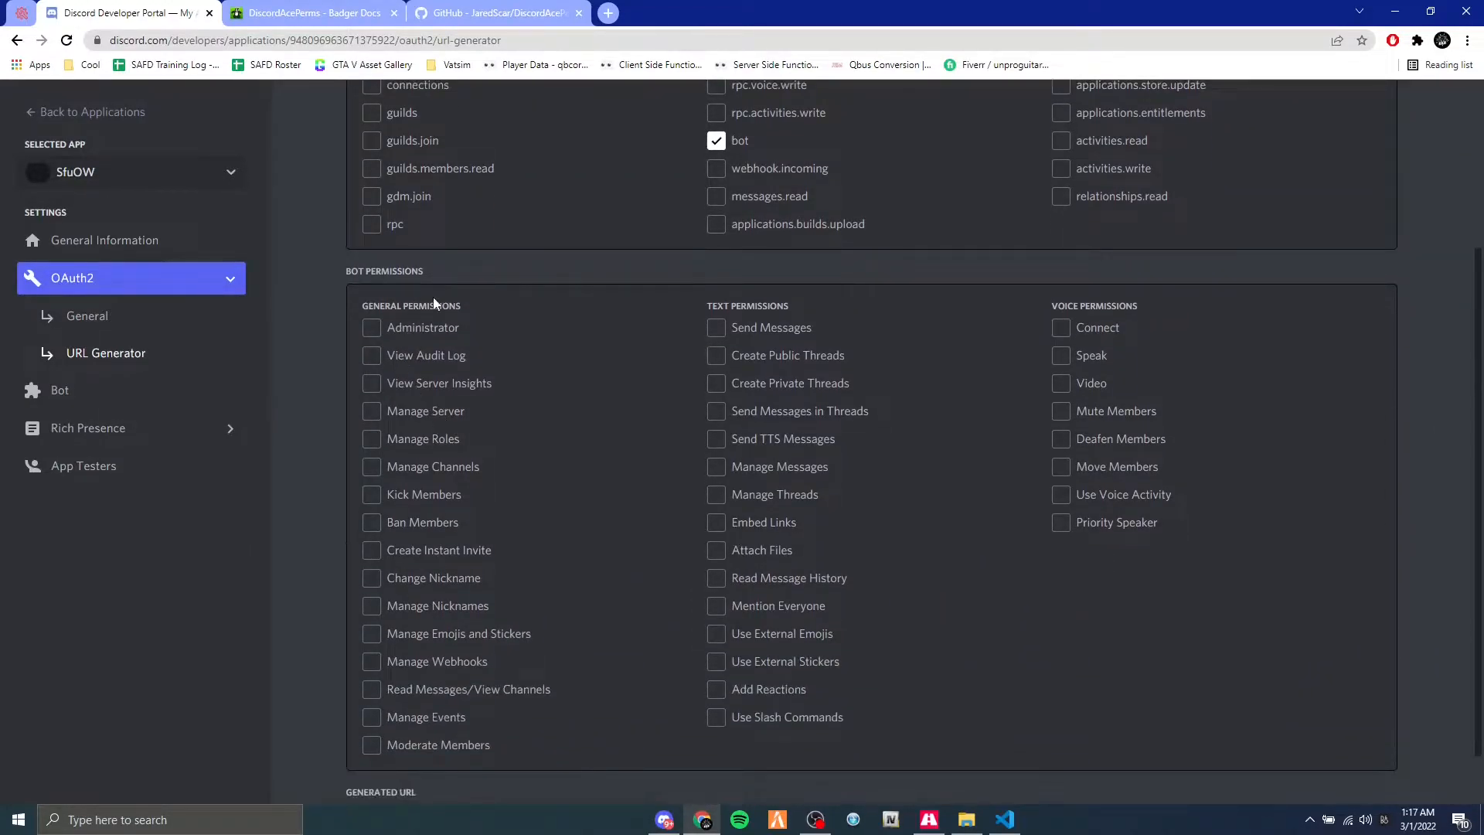
pyautogui.scroll(-1, 829, 333)
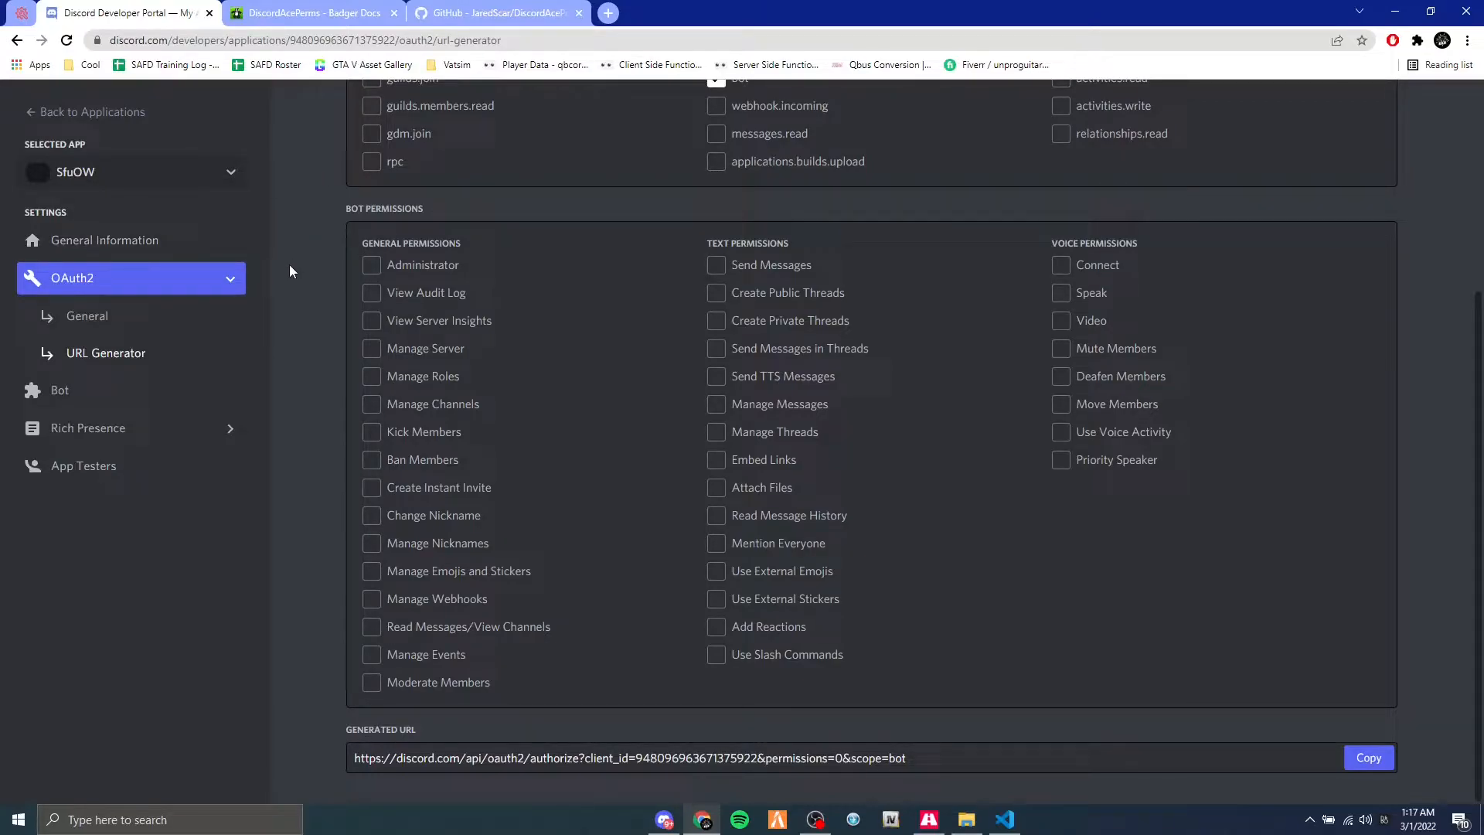
pyautogui.click(373, 266)
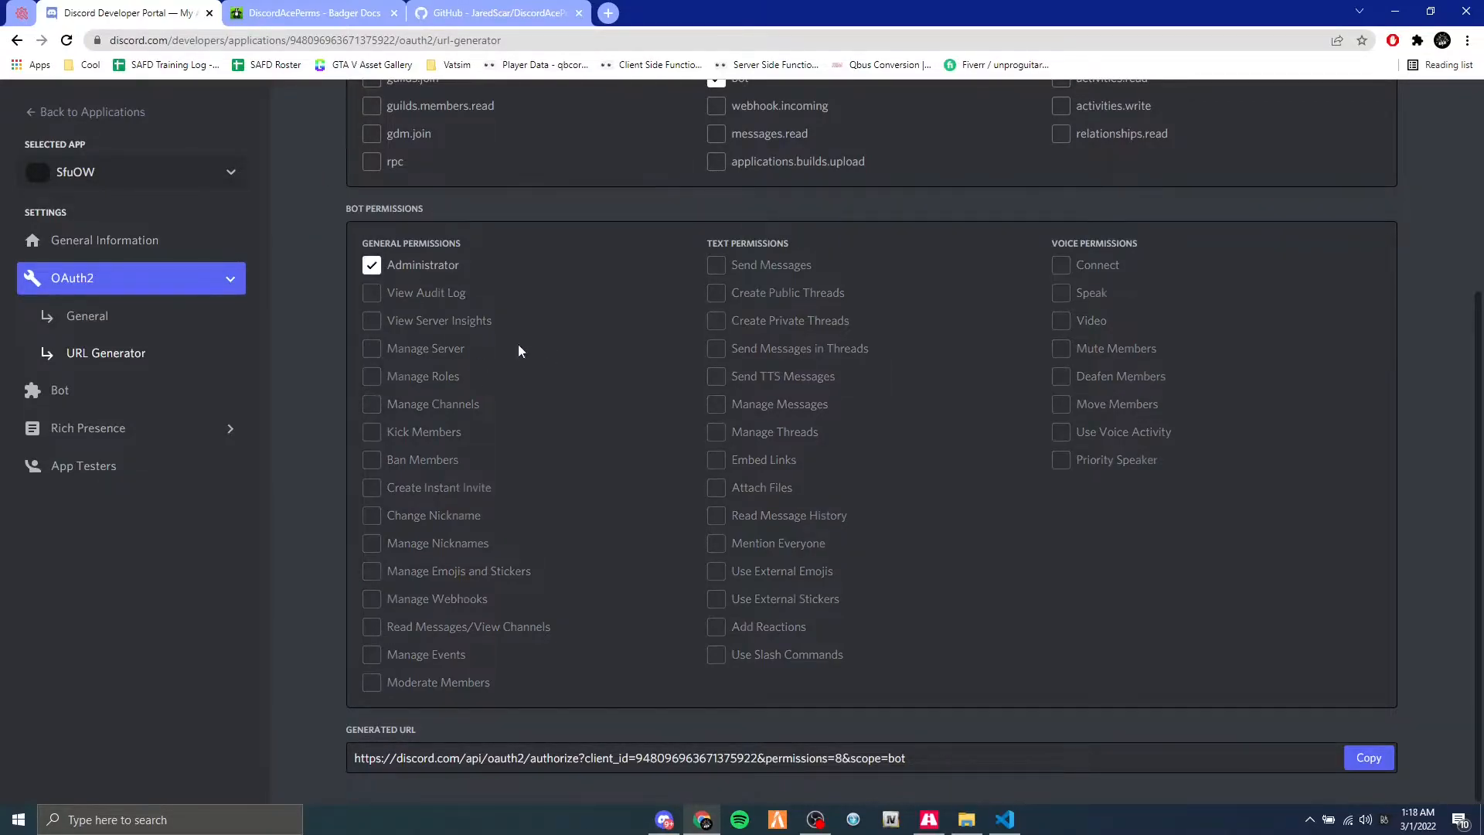
# Copy the generated invite URL, load it in a new browser tab, and return to the Developer Portal.
pyautogui.click(1366, 757)
pyautogui.click(608, 13)
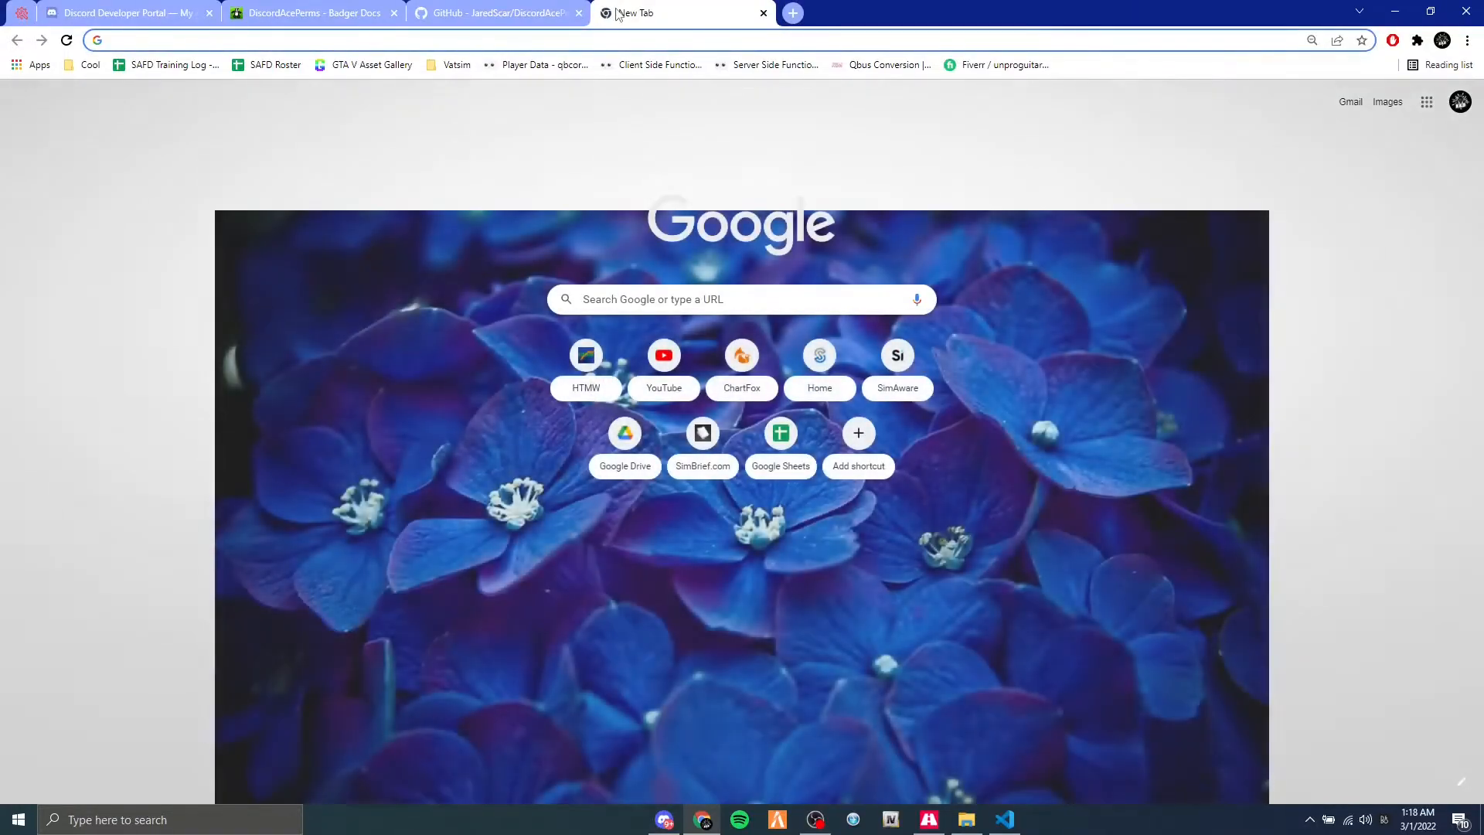
pyautogui.hotkey('ctrl', 'v')
pyautogui.press('Return')
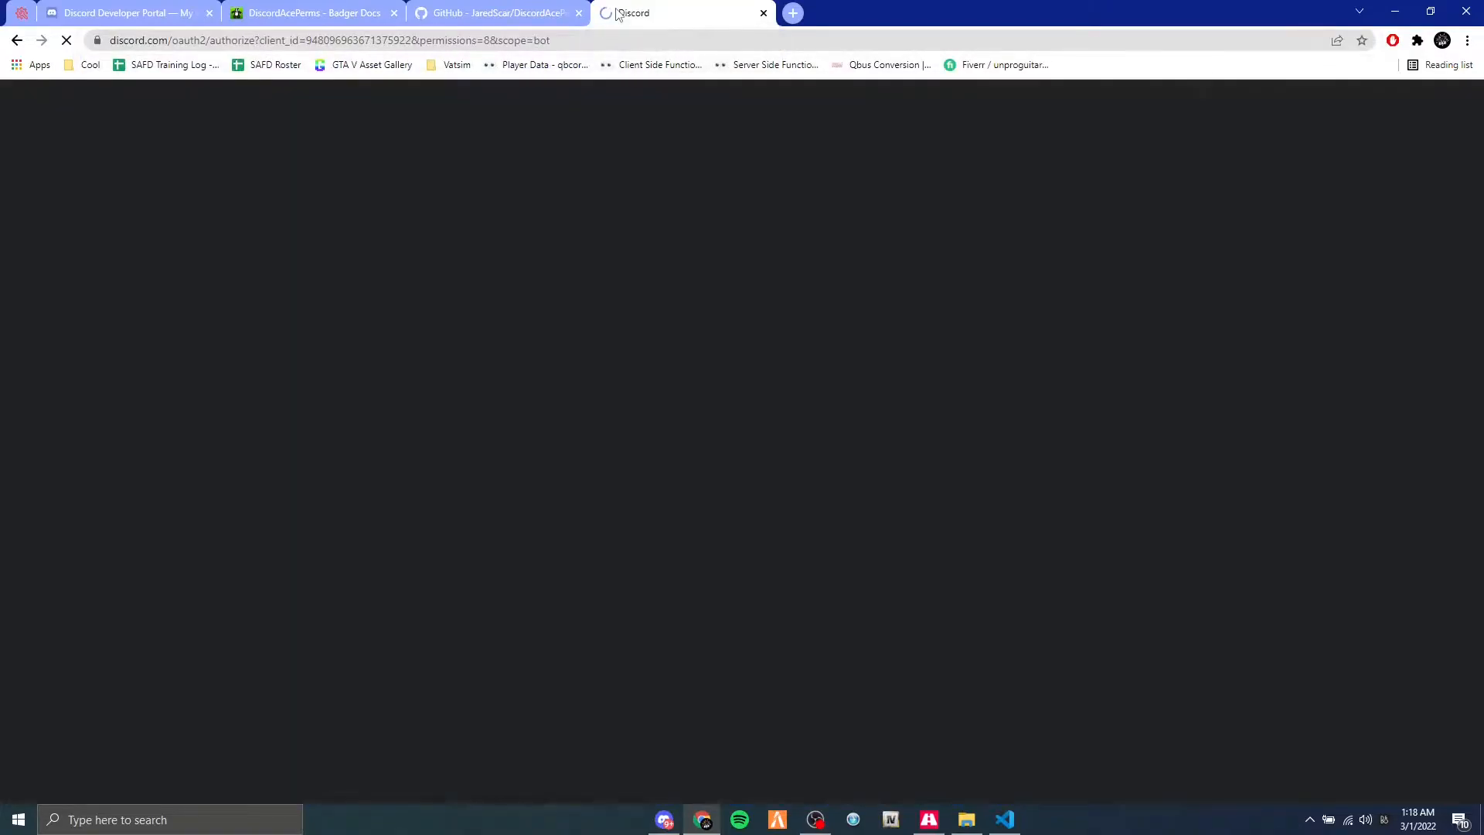
pyautogui.click(116, 13)
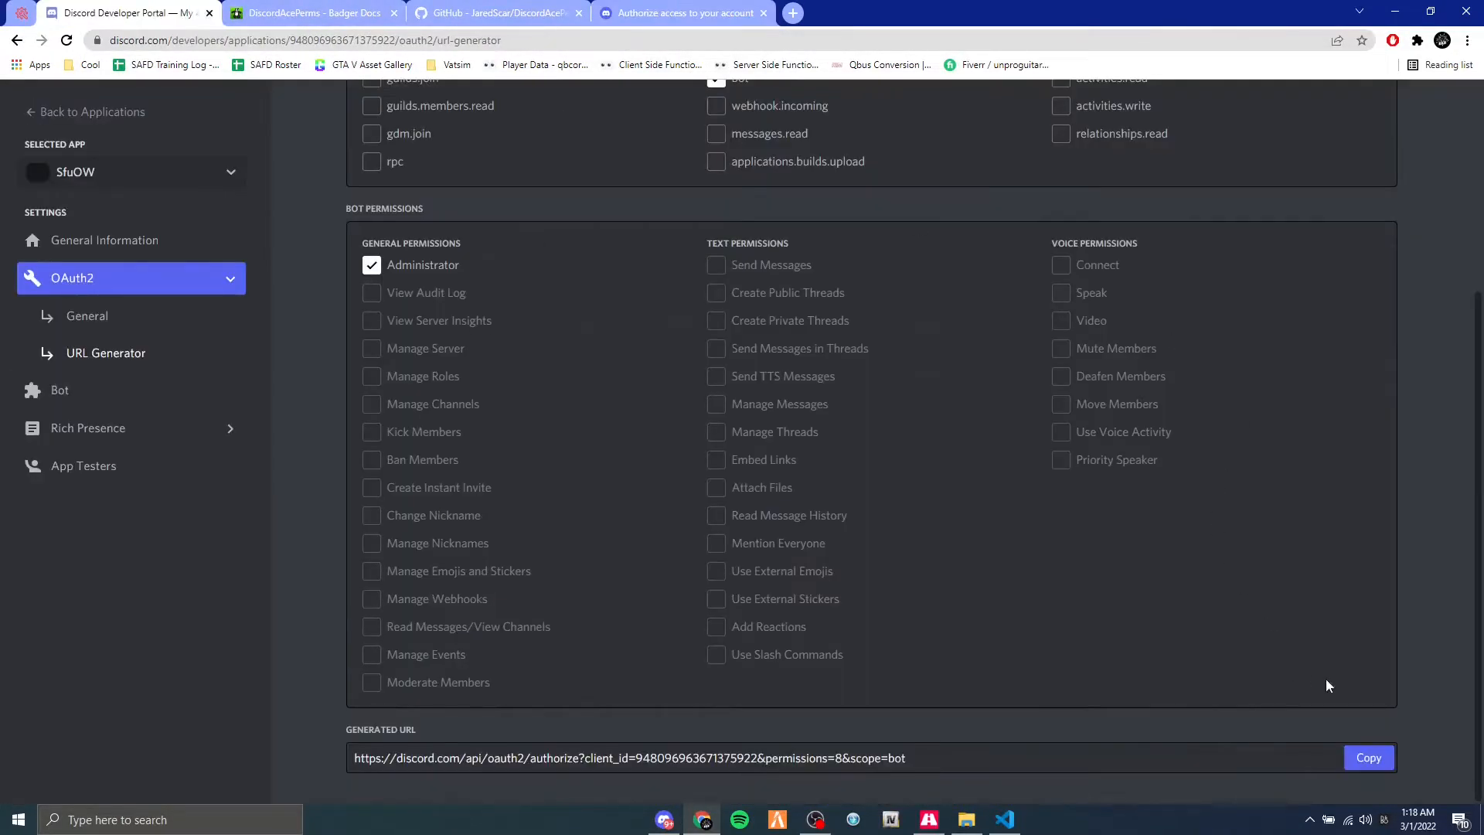
# Select Test Server in the bot's authorization page and continue to the permission confirmation.
pyautogui.click(664, 13)
pyautogui.click(536, 524)
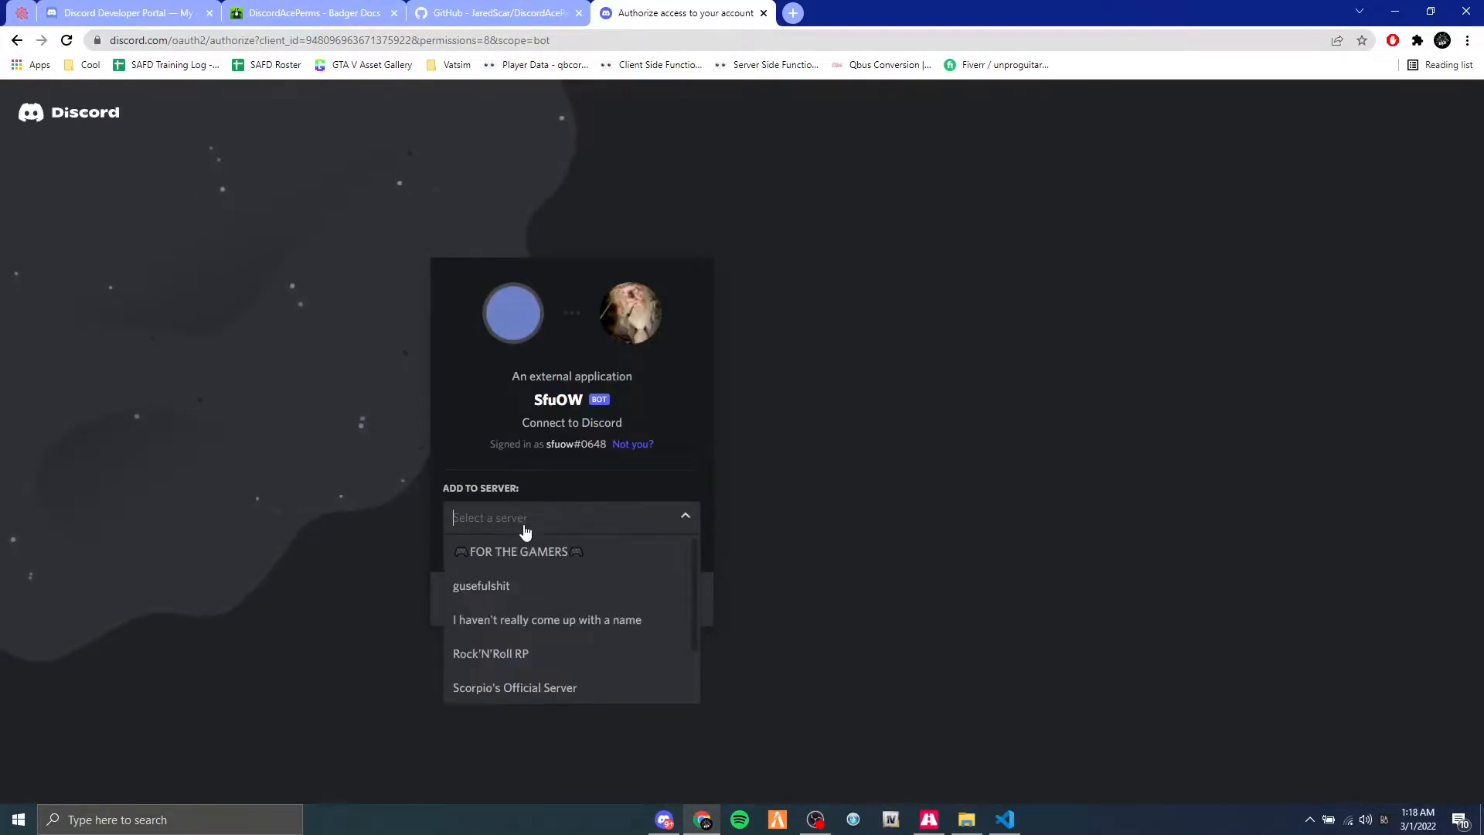
pyautogui.scroll(-2, 541, 571)
pyautogui.moveTo(677, 12); pyautogui.dragTo(666, 17)
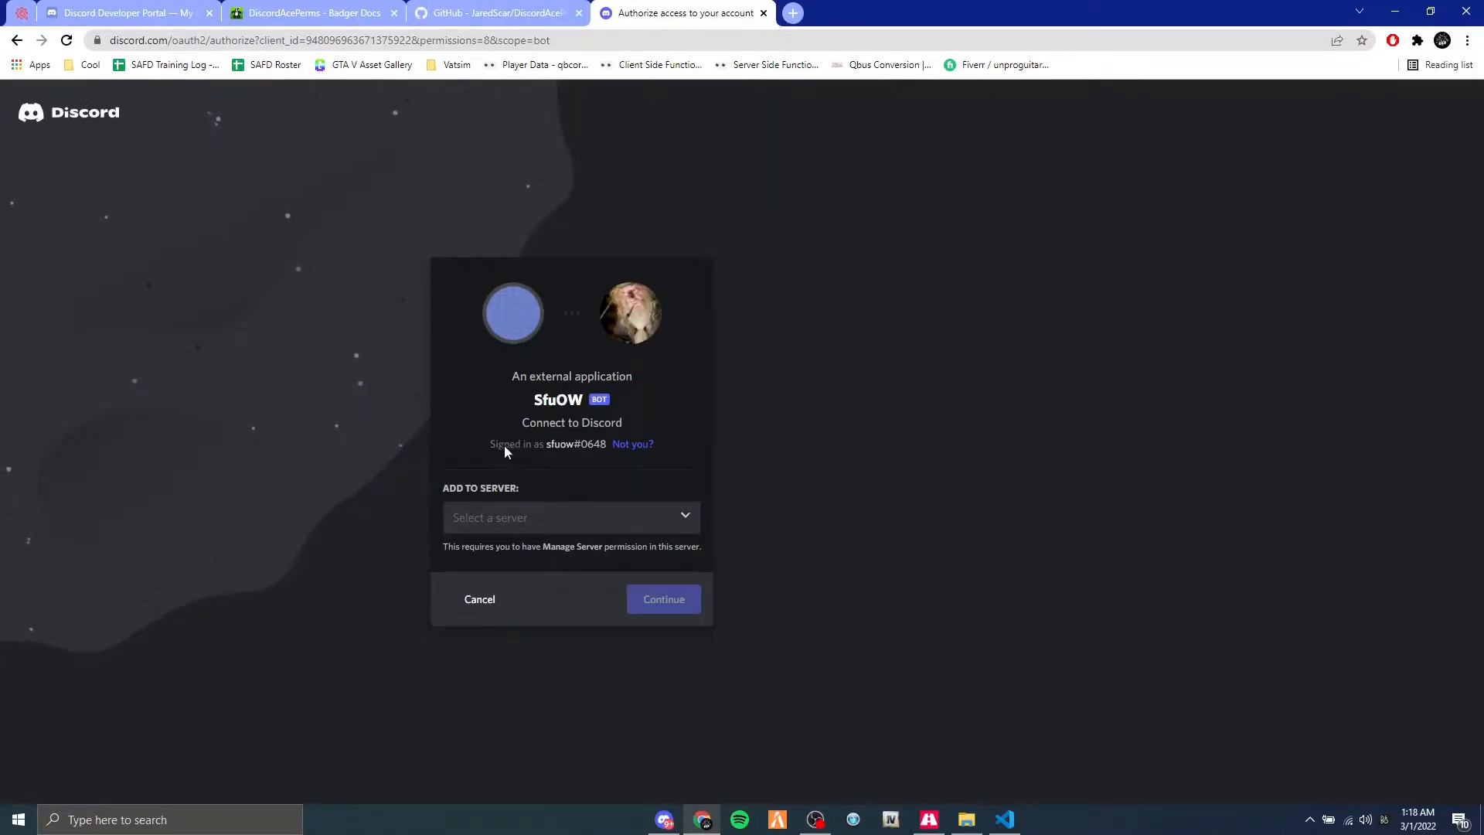
pyautogui.click(523, 519)
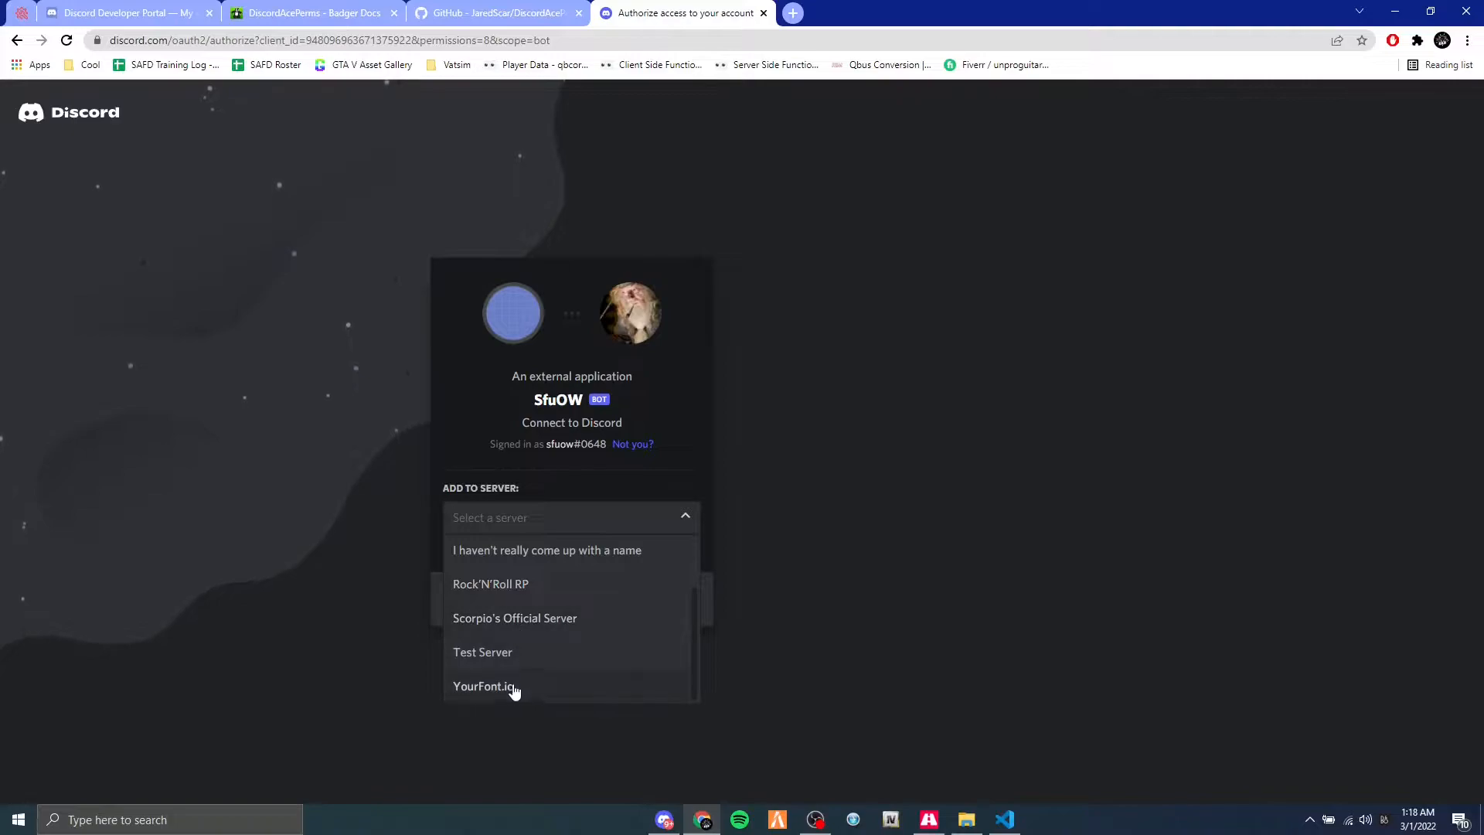
pyautogui.click(510, 657)
pyautogui.click(642, 609)
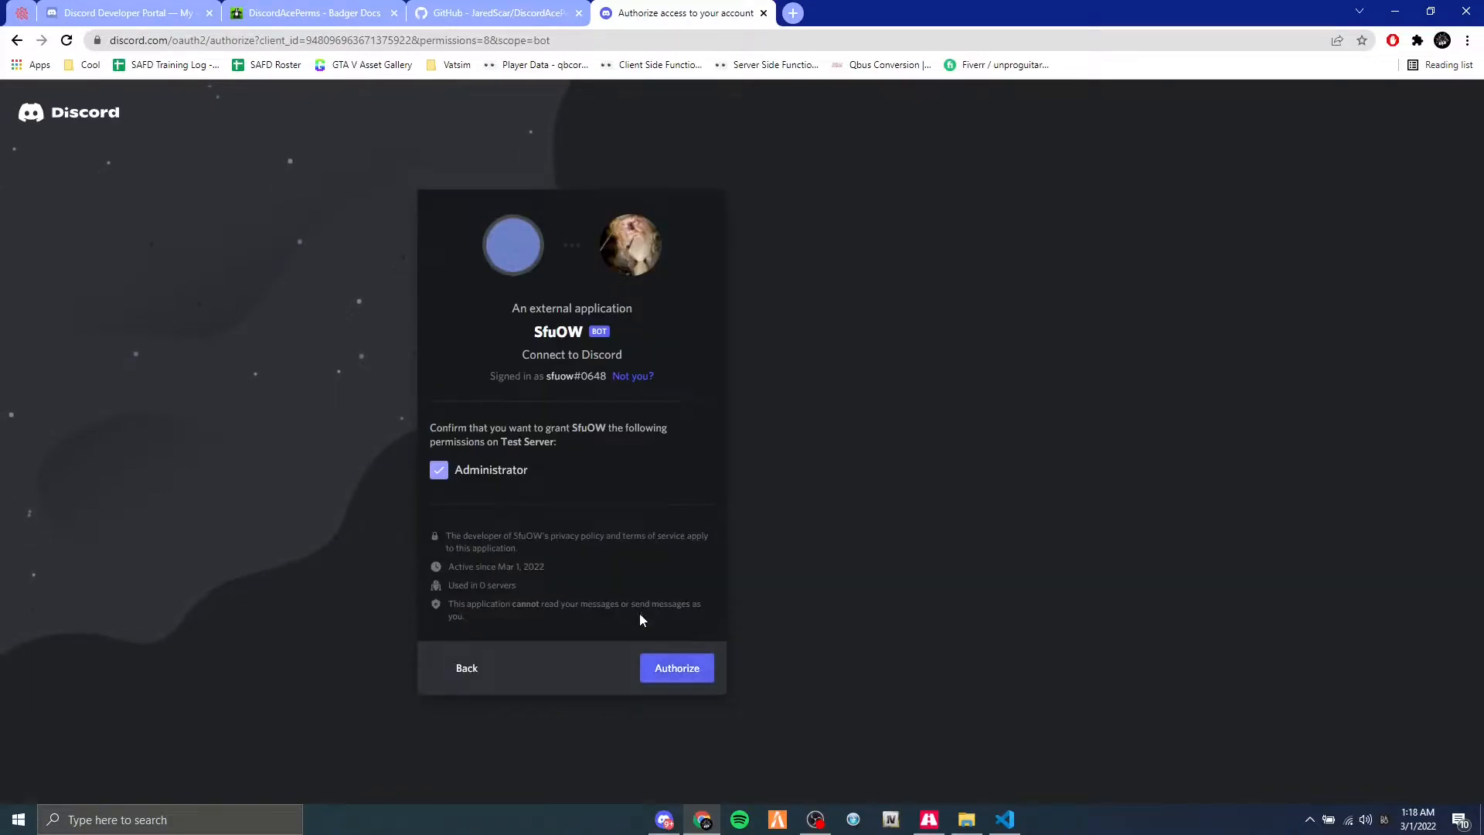
# Authorize the bot with the Administrator permission, including the vertical river image verification, and close the authorization page.
pyautogui.click(663, 669)
pyautogui.click(521, 568)
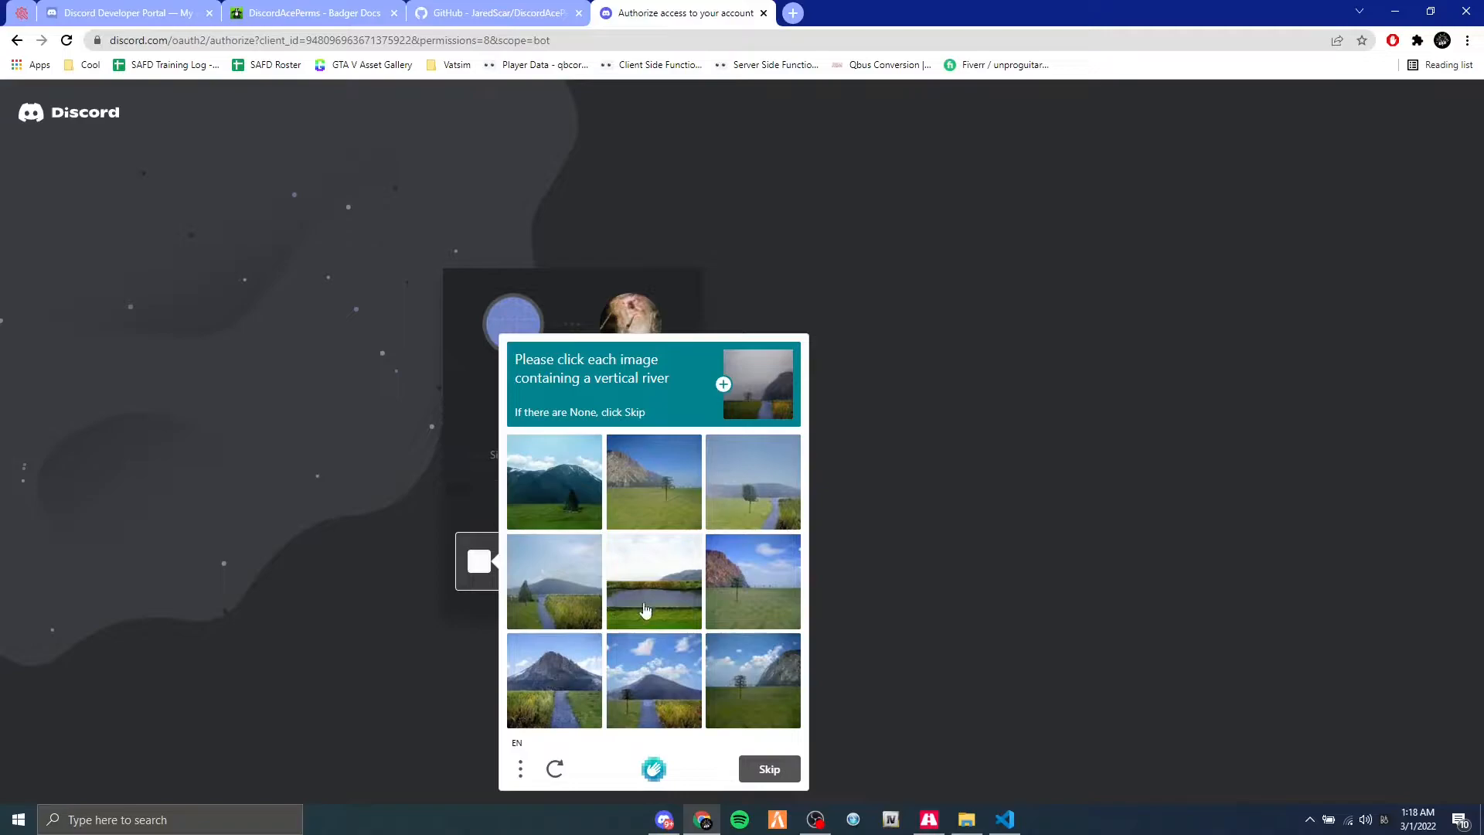
pyautogui.click(568, 682)
pyautogui.click(654, 680)
pyautogui.click(548, 603)
pyautogui.click(771, 768)
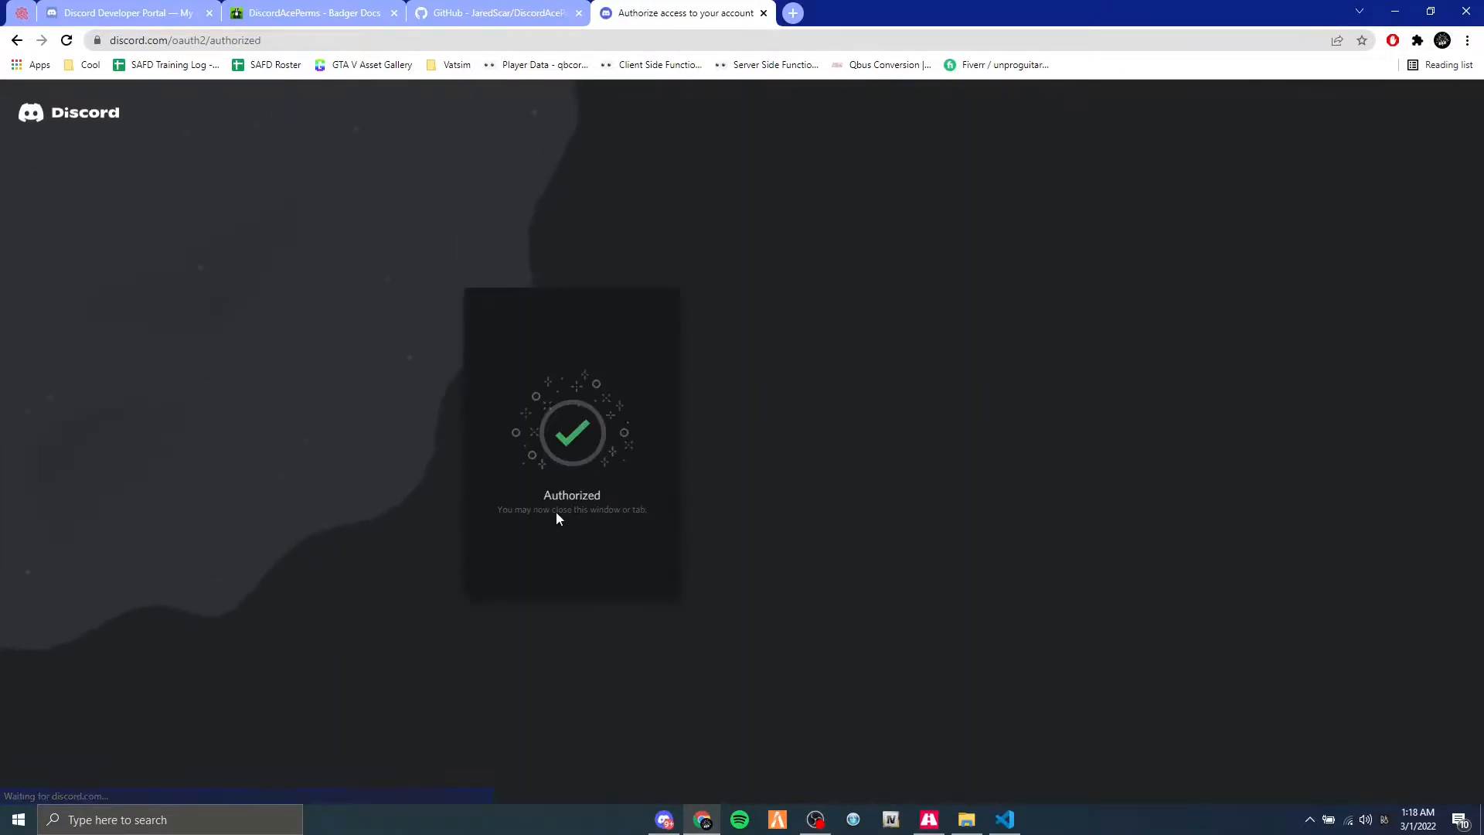
pyautogui.click(763, 13)
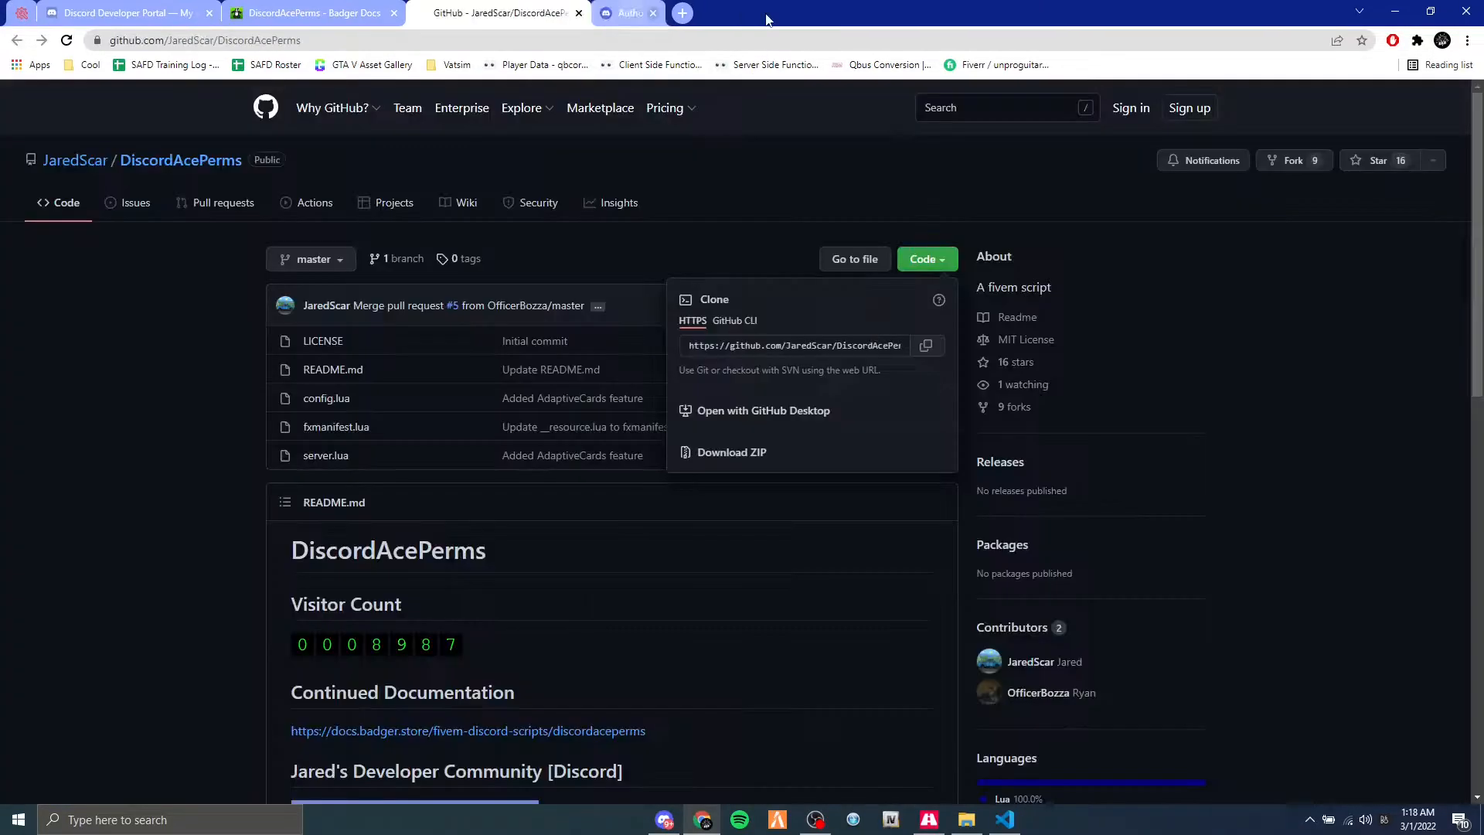
# Switch to the Discord app and examine the new bot's profile and role in Test Server.
pyautogui.click(1395, 11)
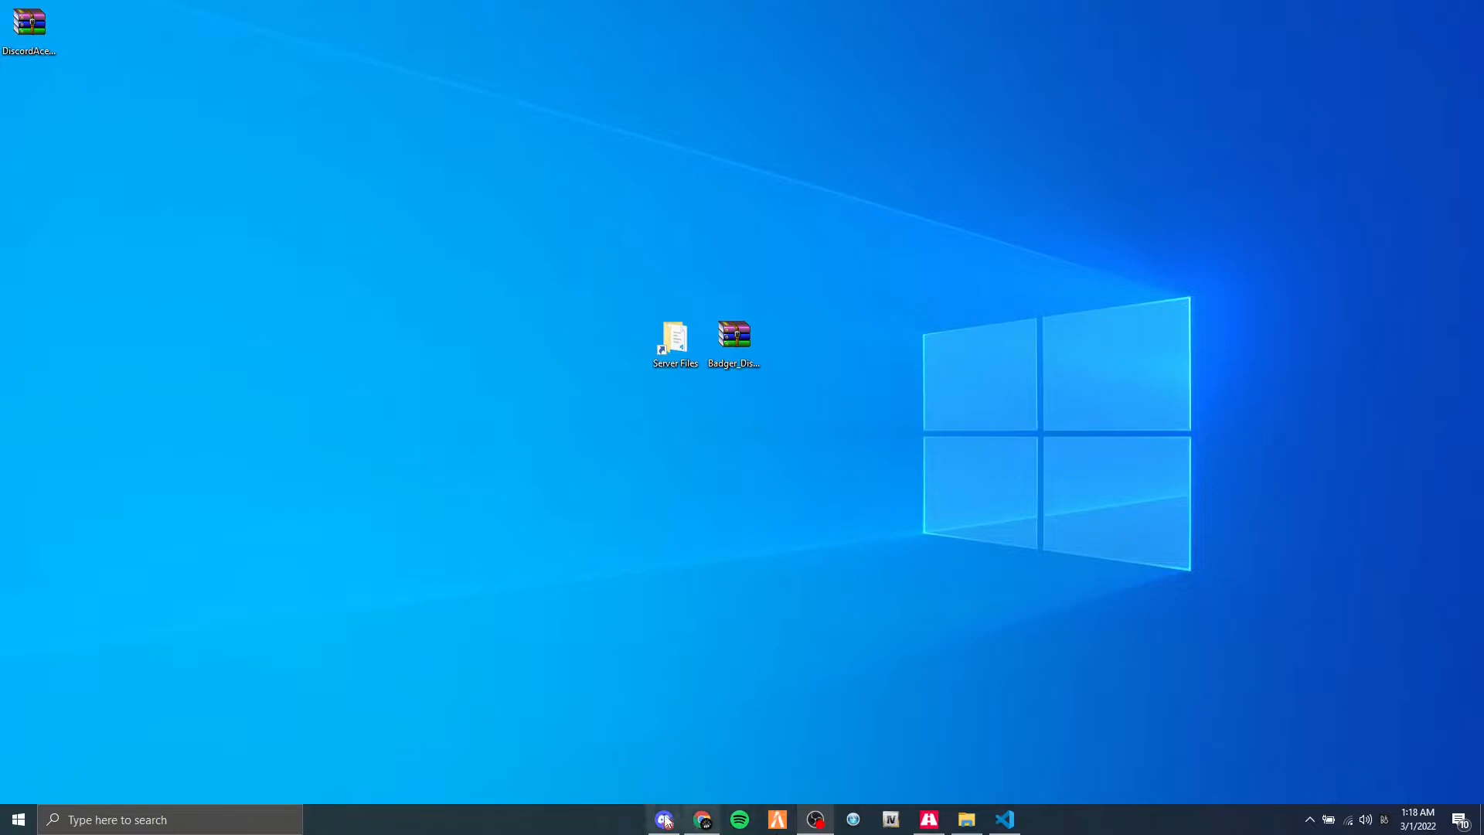
pyautogui.click(664, 820)
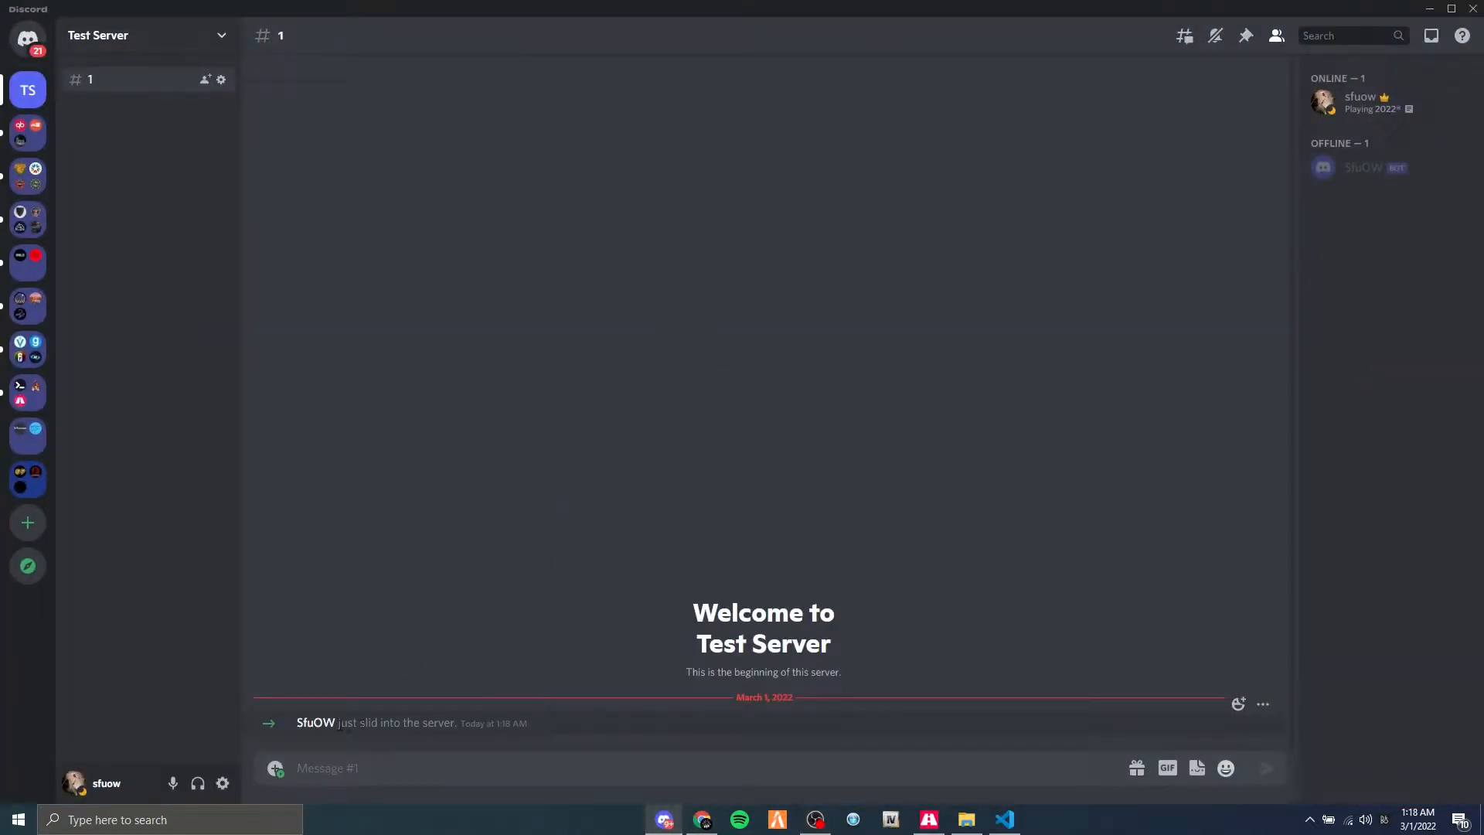
pyautogui.click(328, 724)
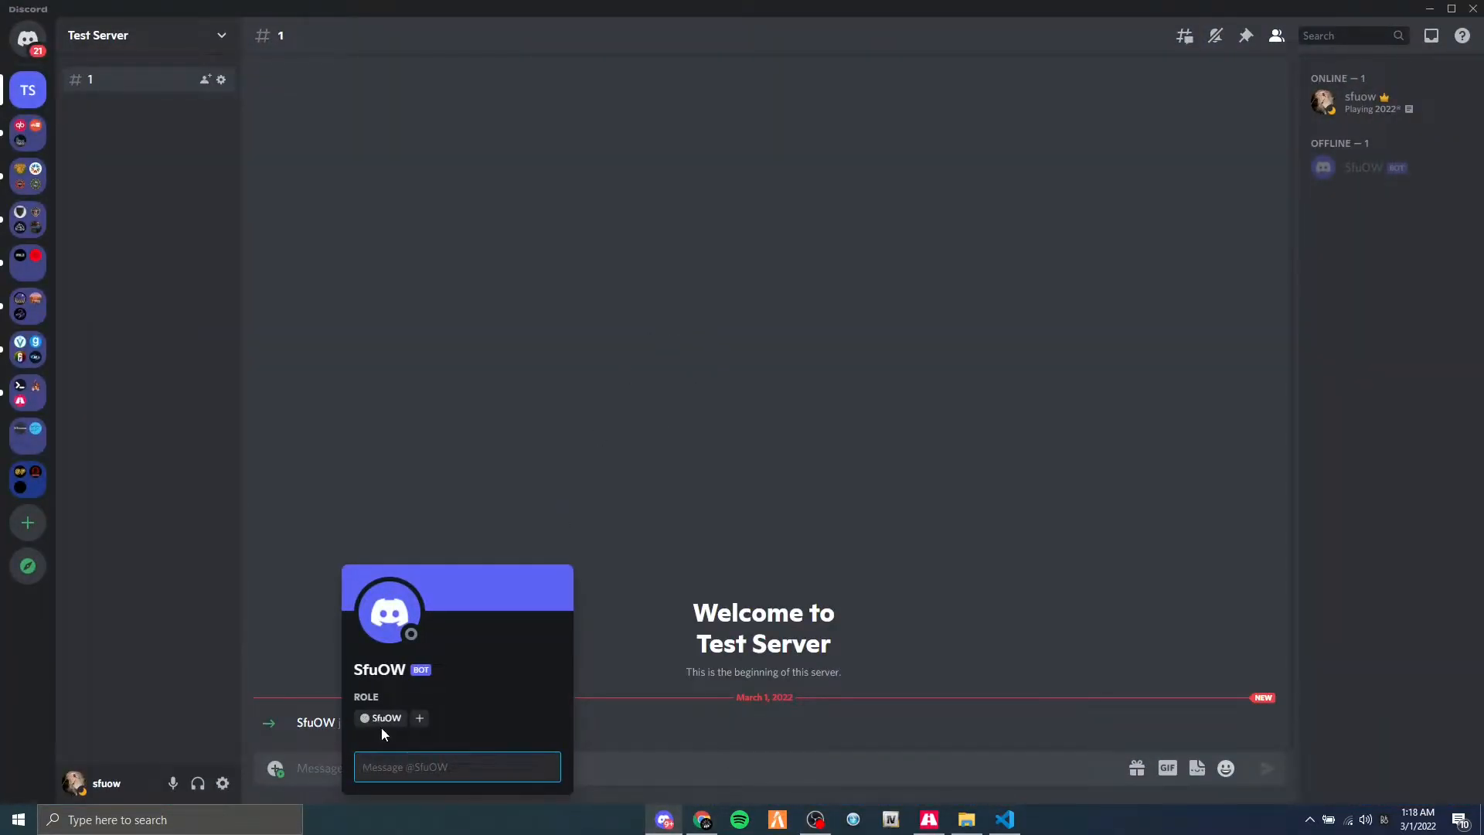
pyautogui.click(814, 281)
pyautogui.click(1353, 169)
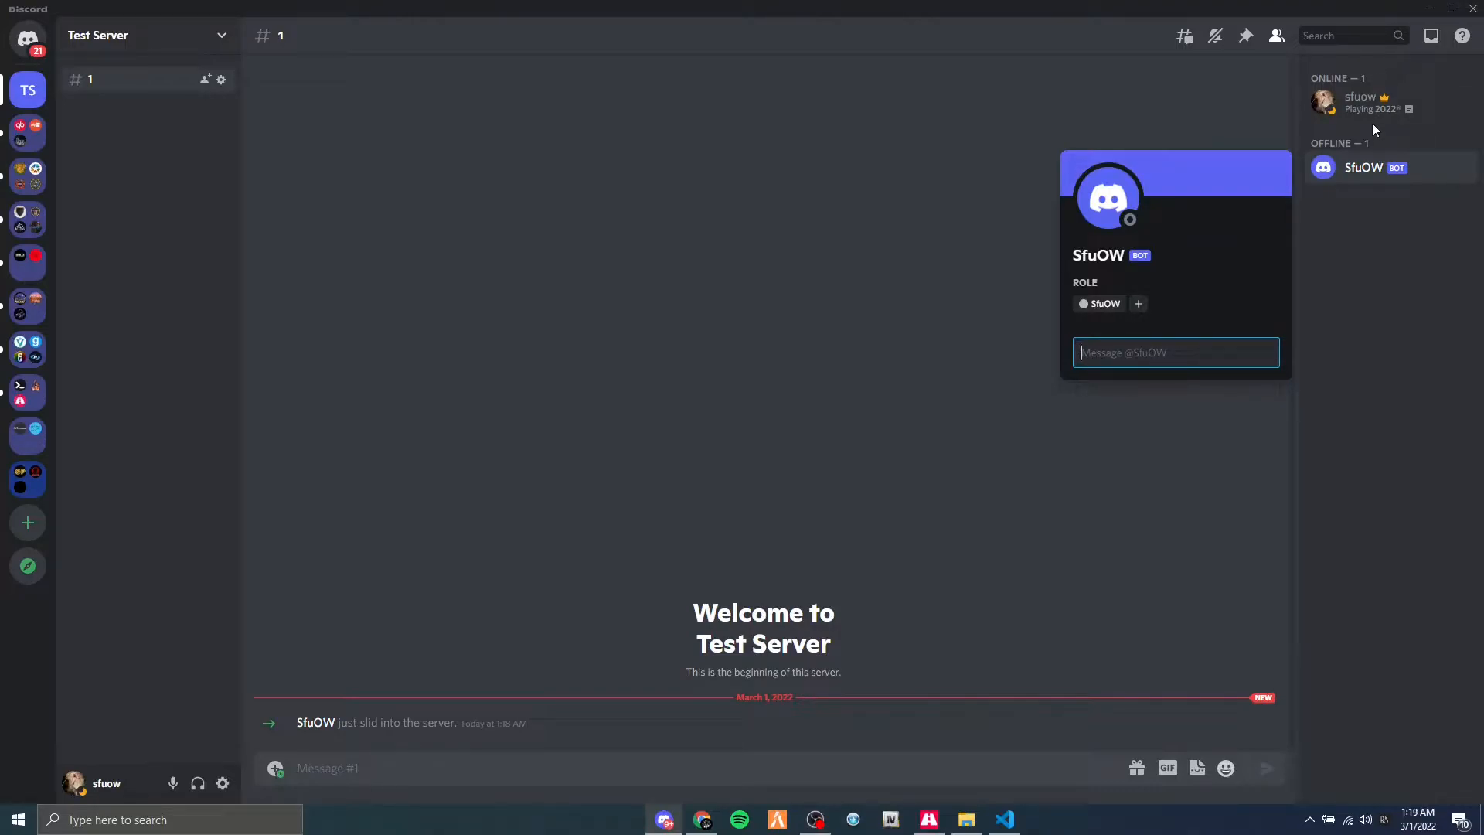
pyautogui.click(1434, 9)
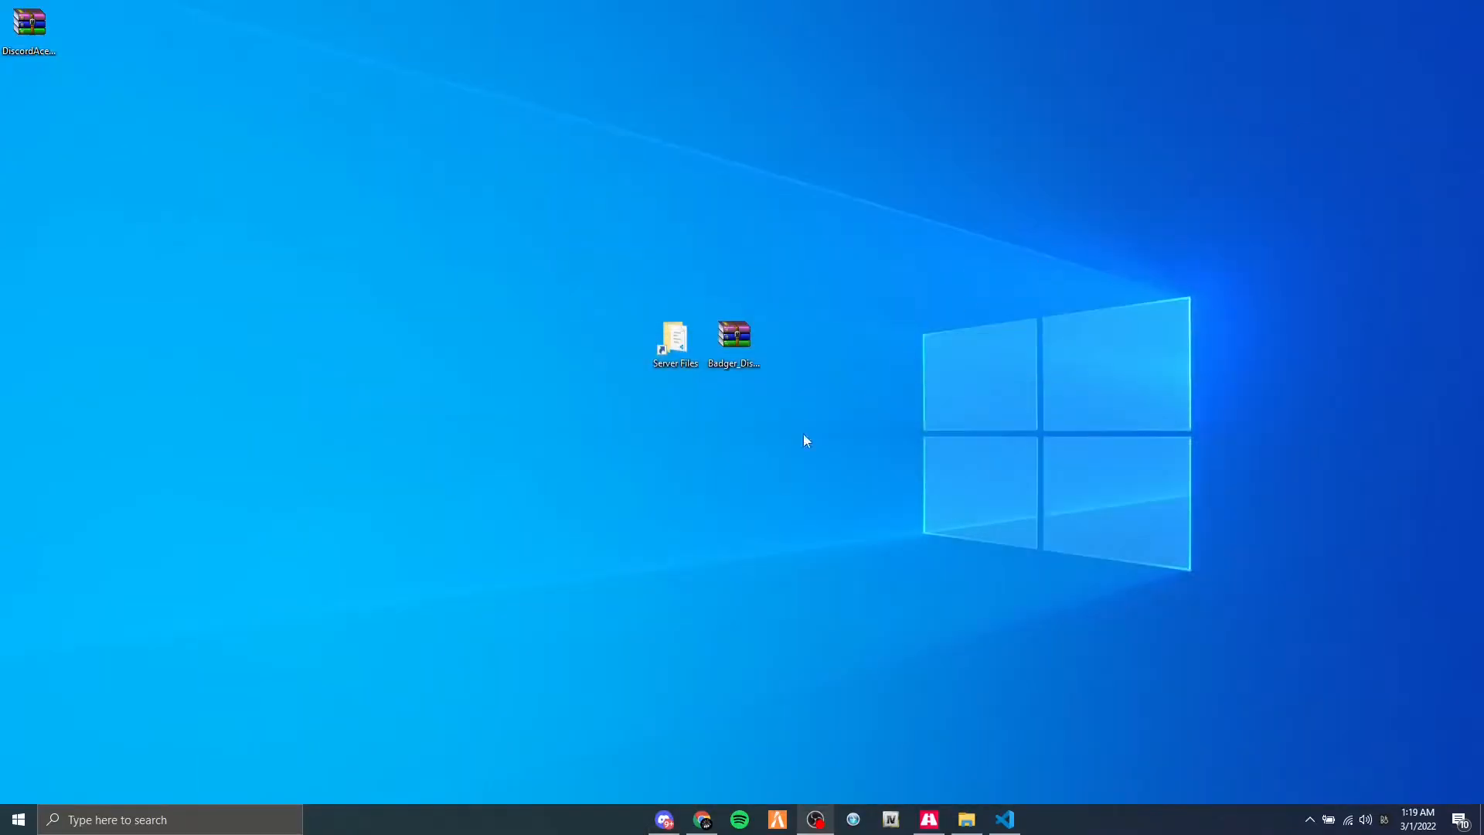
# Switch to txAdmin in the browser and examine the Discord bot settings for the FiveM server.
pyautogui.click(702, 819)
pyautogui.click(21, 13)
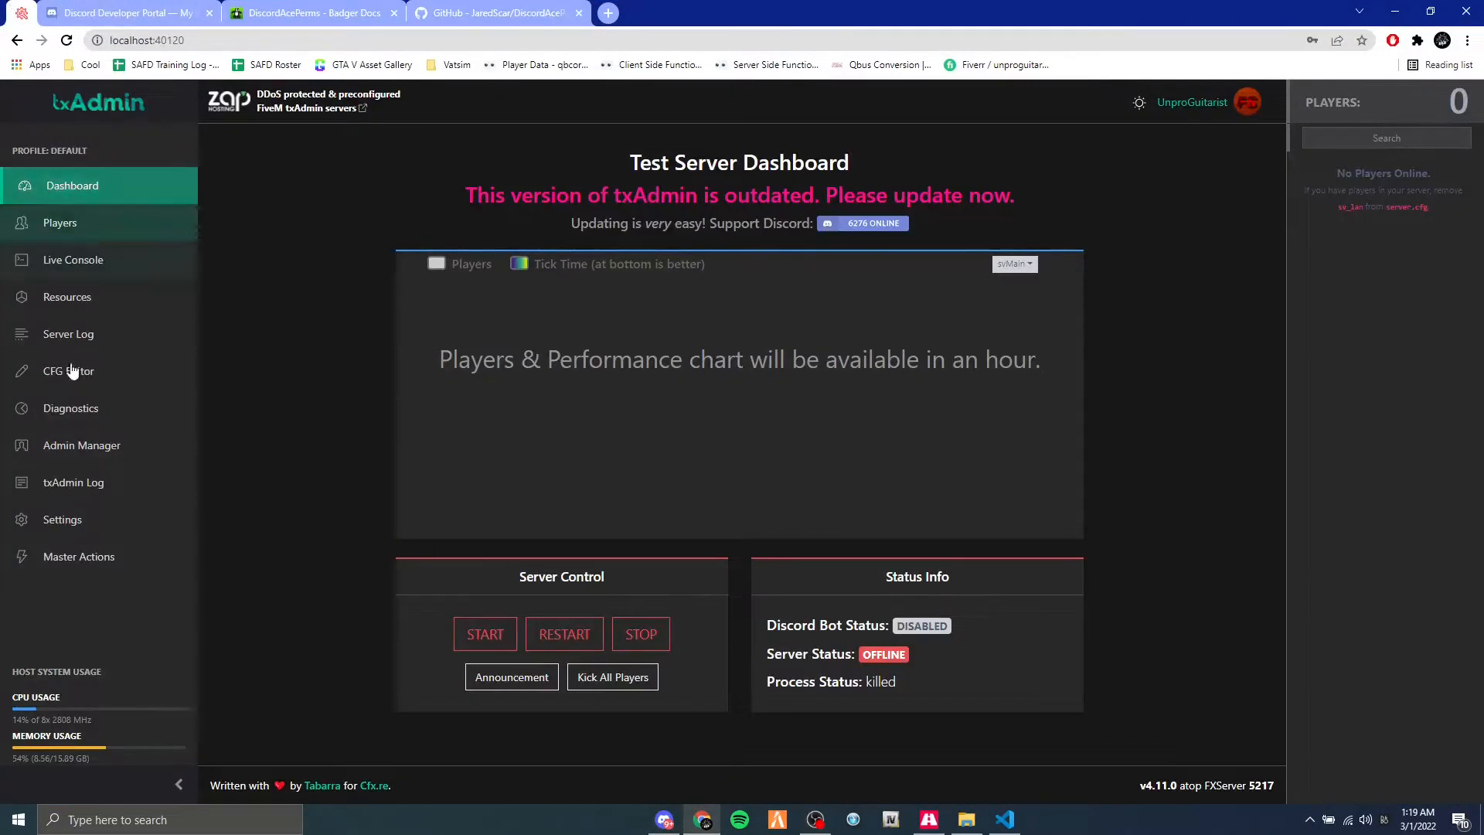
pyautogui.click(93, 558)
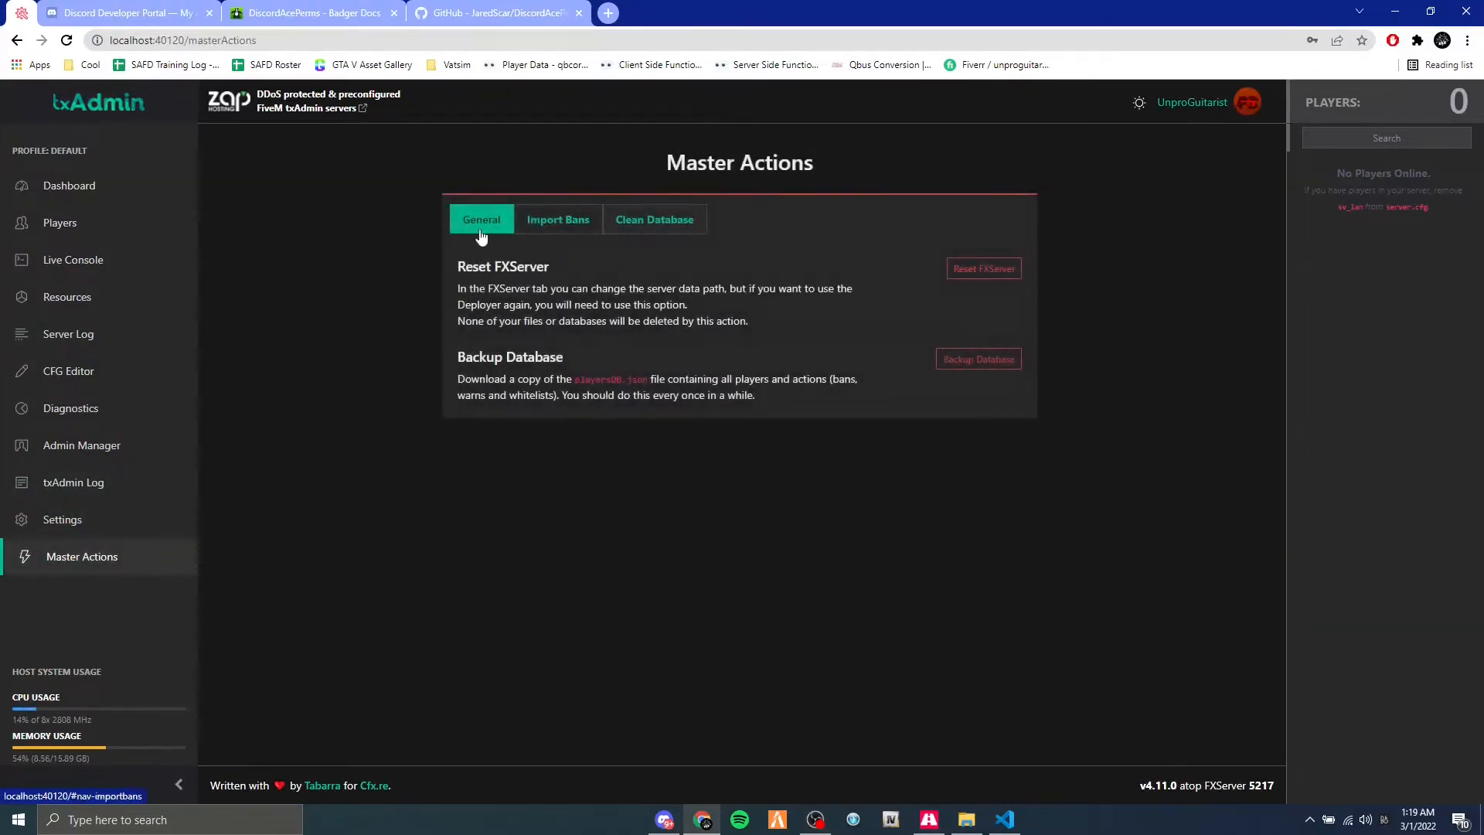
pyautogui.click(77, 520)
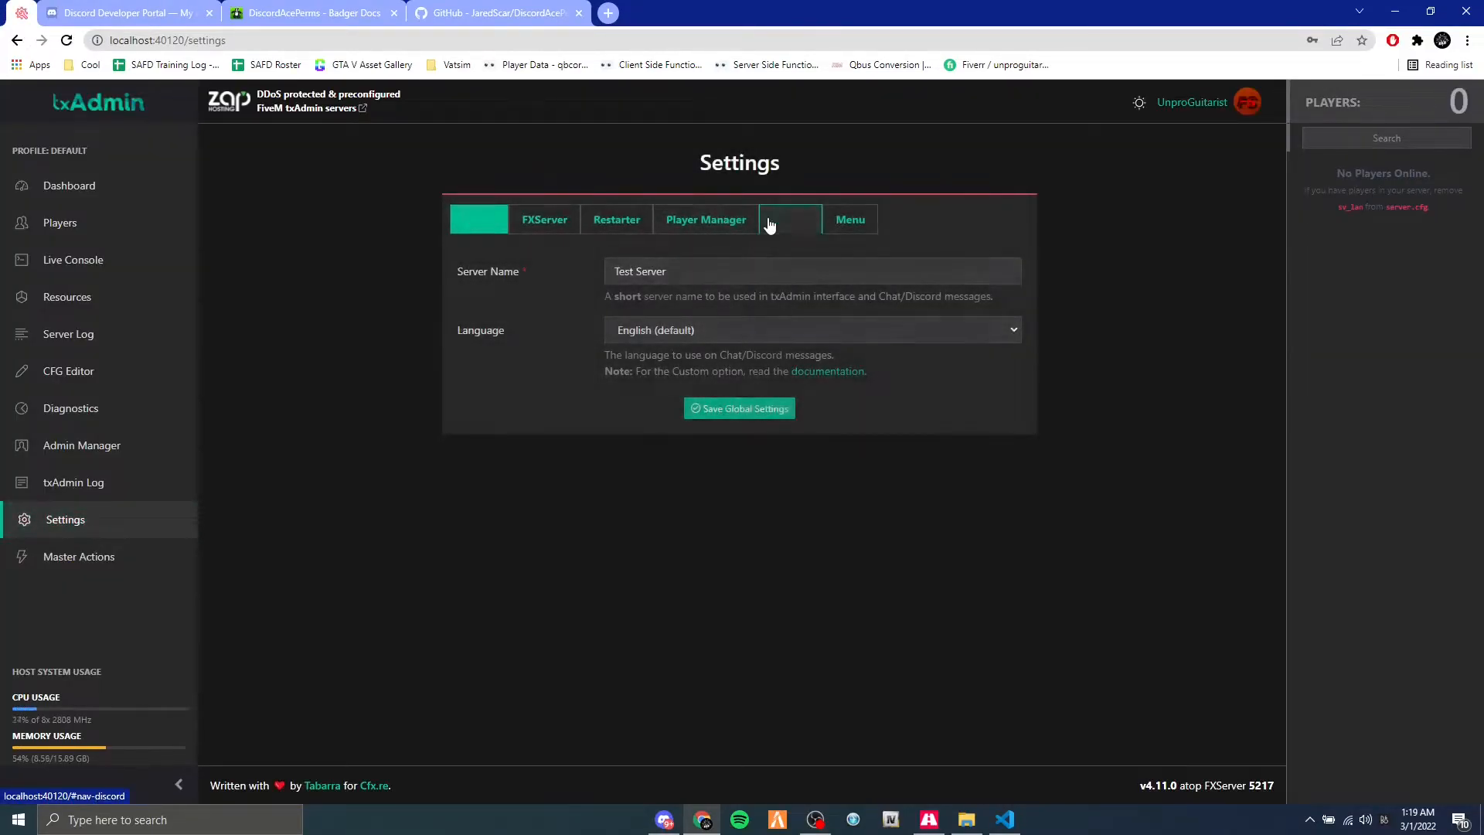
pyautogui.click(790, 221)
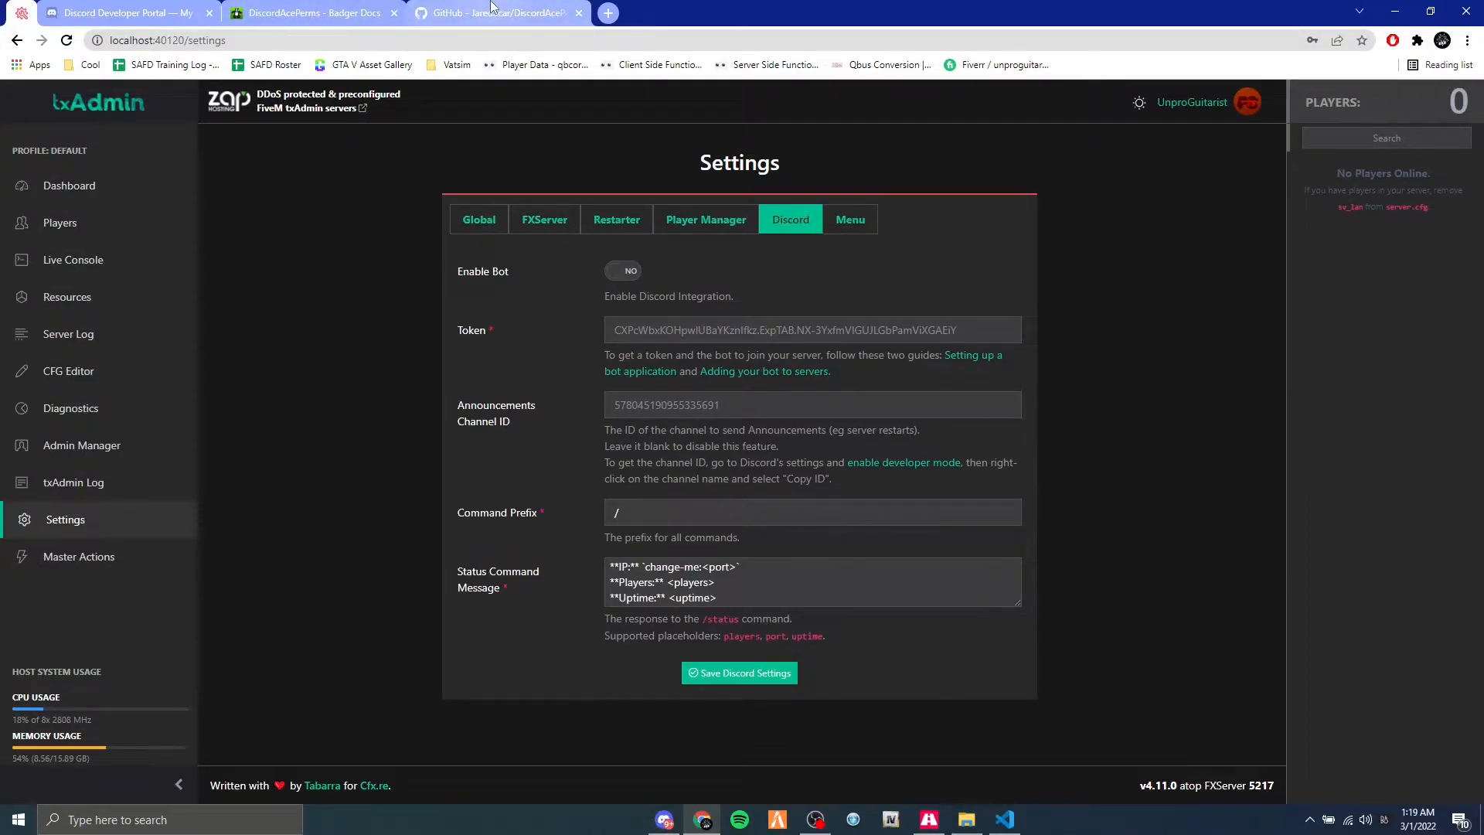
pyautogui.click(1395, 12)
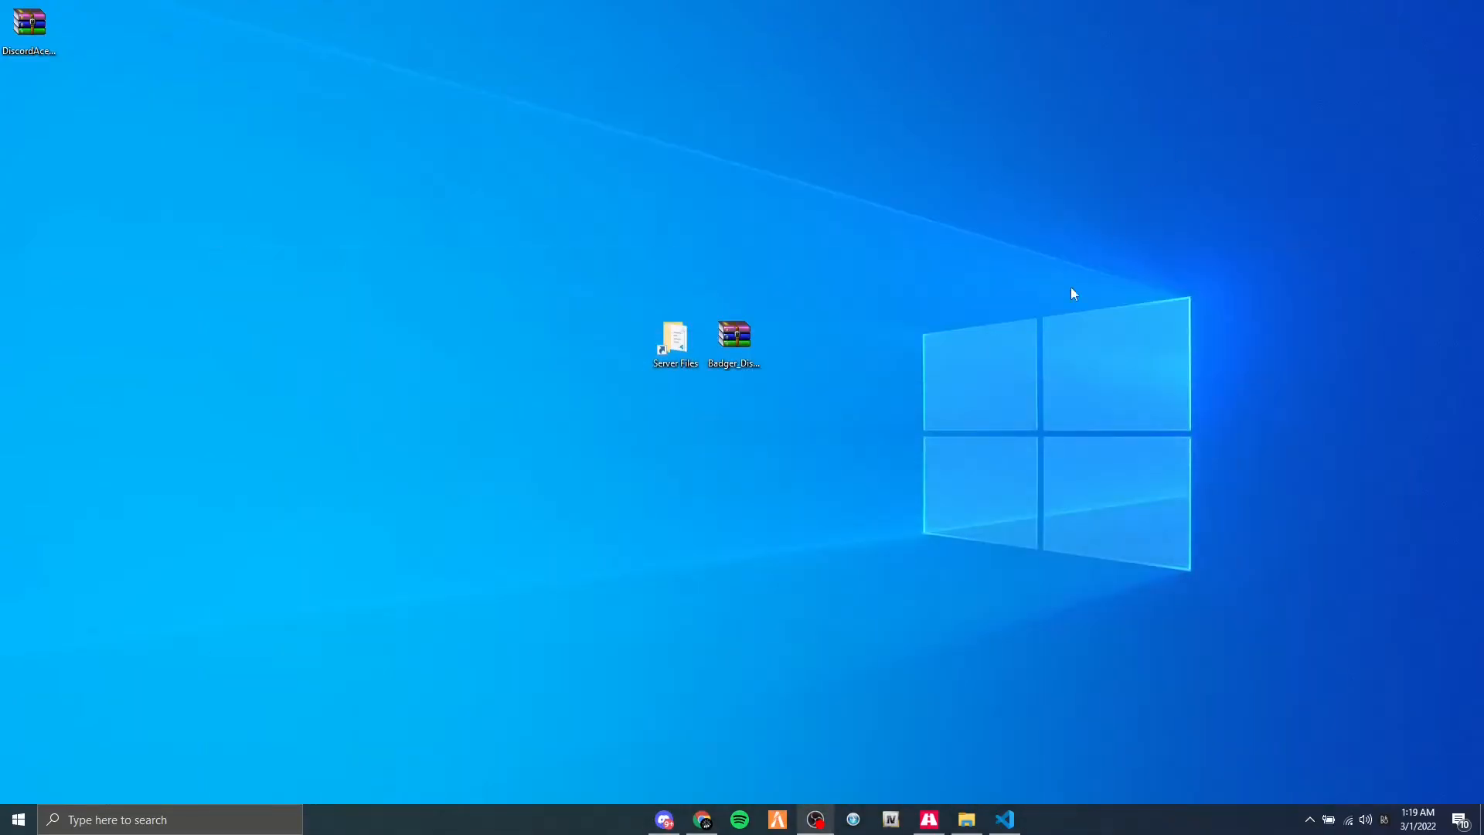
# Switch back to the Discord app and review the roles assignable to the Test Server owner.
pyautogui.click(665, 818)
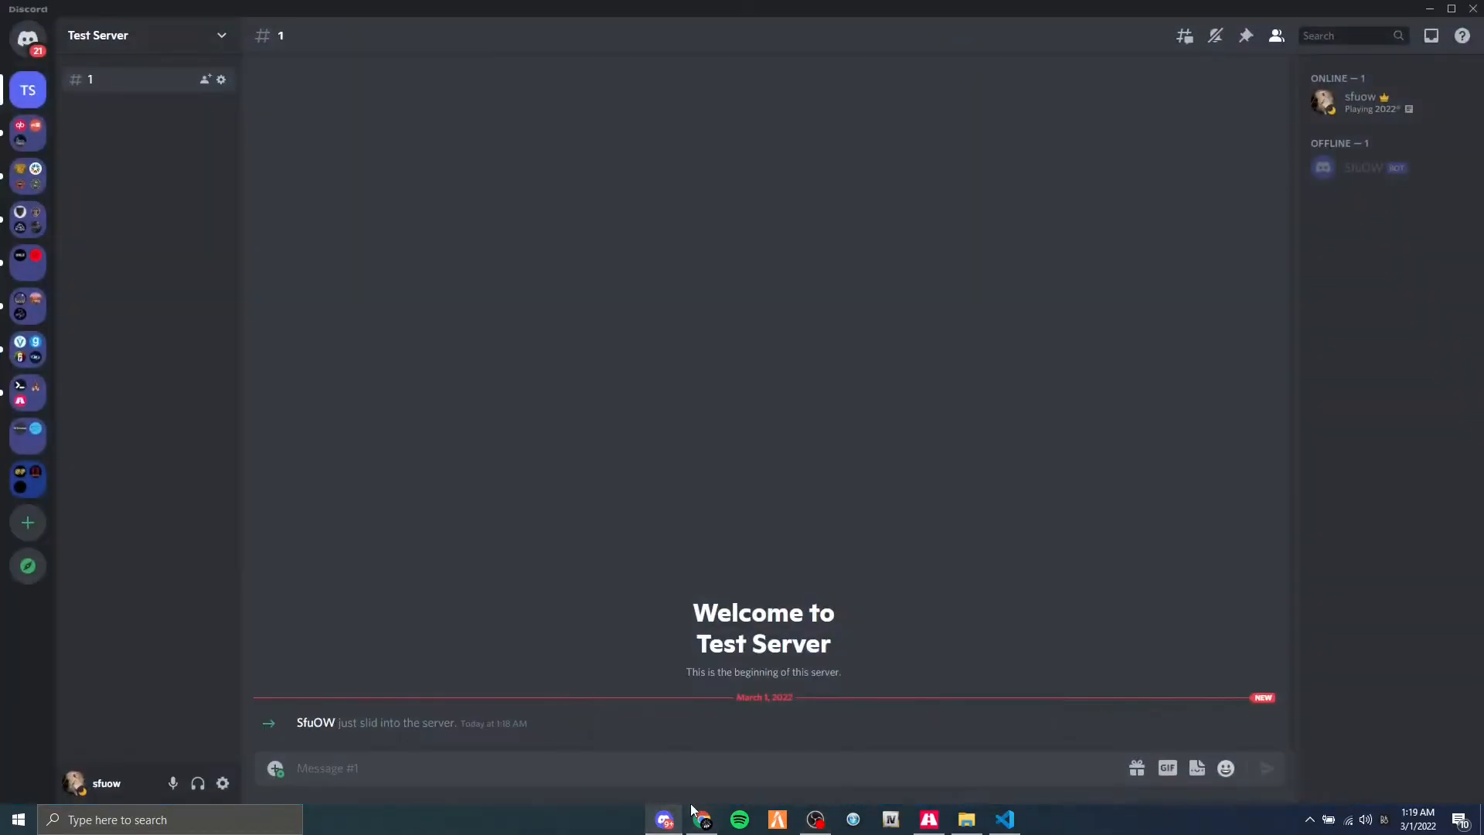
pyautogui.click(313, 723)
pyautogui.click(569, 442)
pyautogui.click(1360, 100)
pyautogui.click(1081, 390)
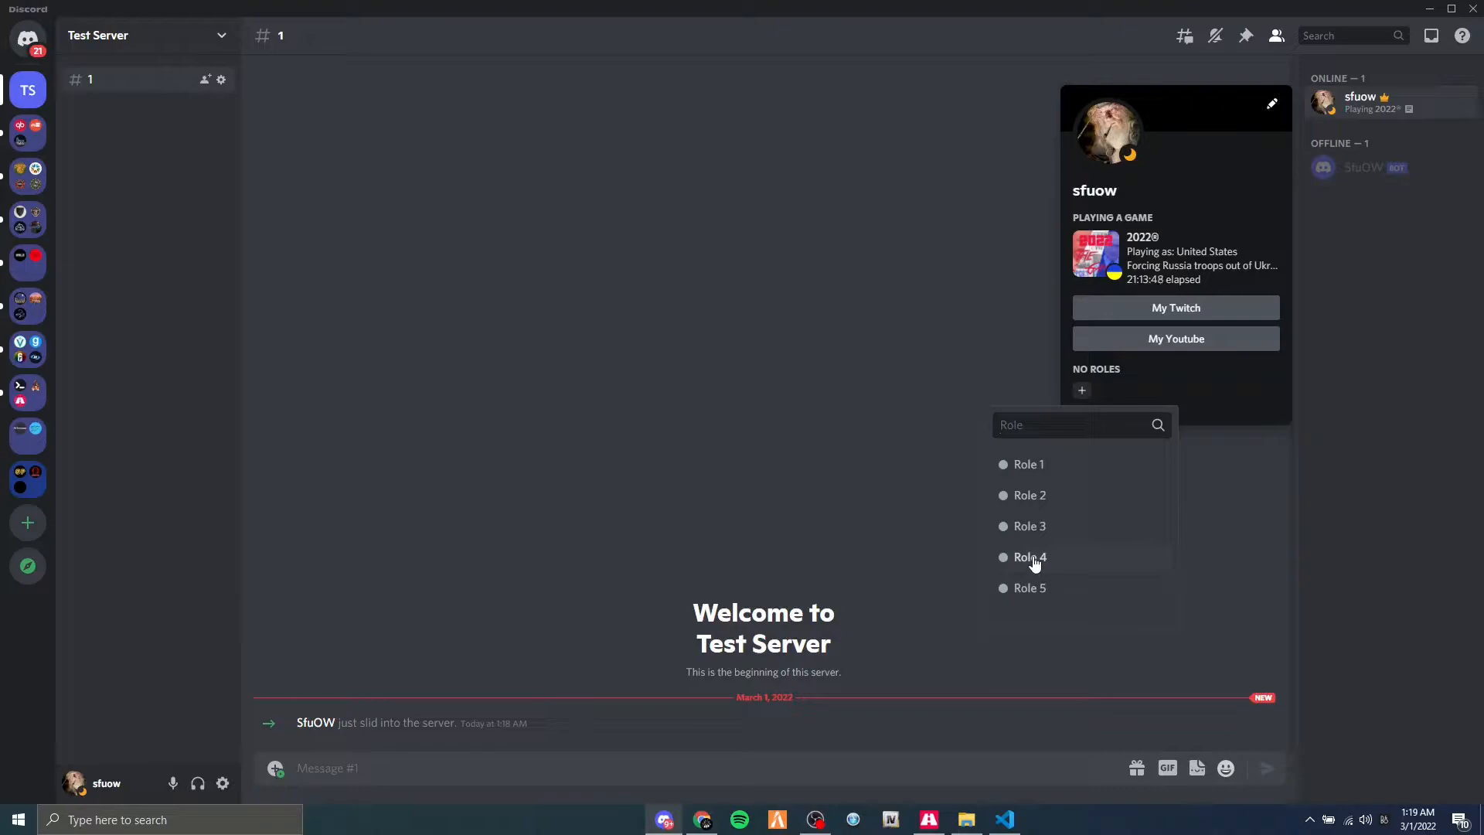
pyautogui.click(828, 392)
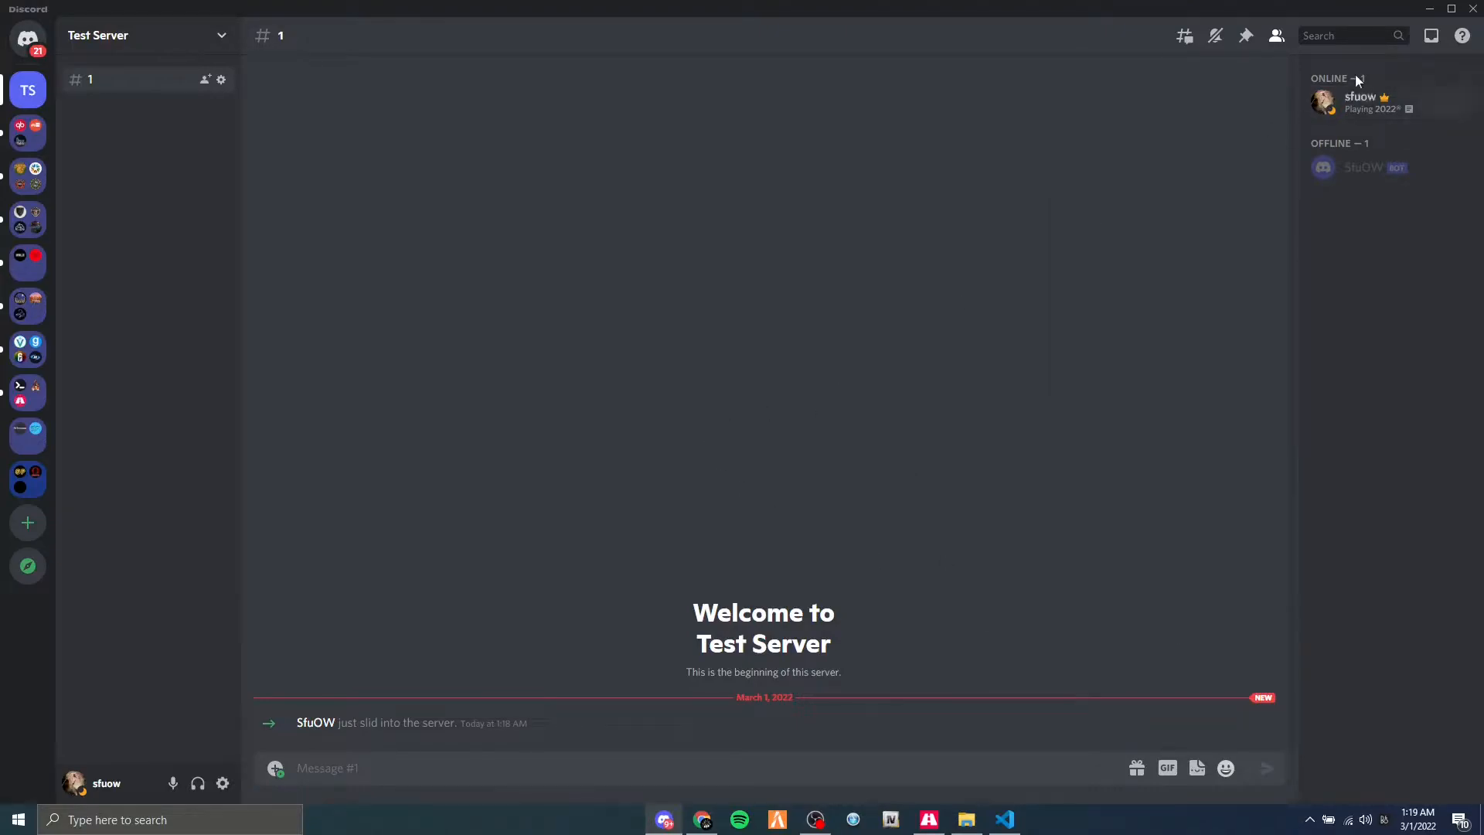
pyautogui.click(1429, 10)
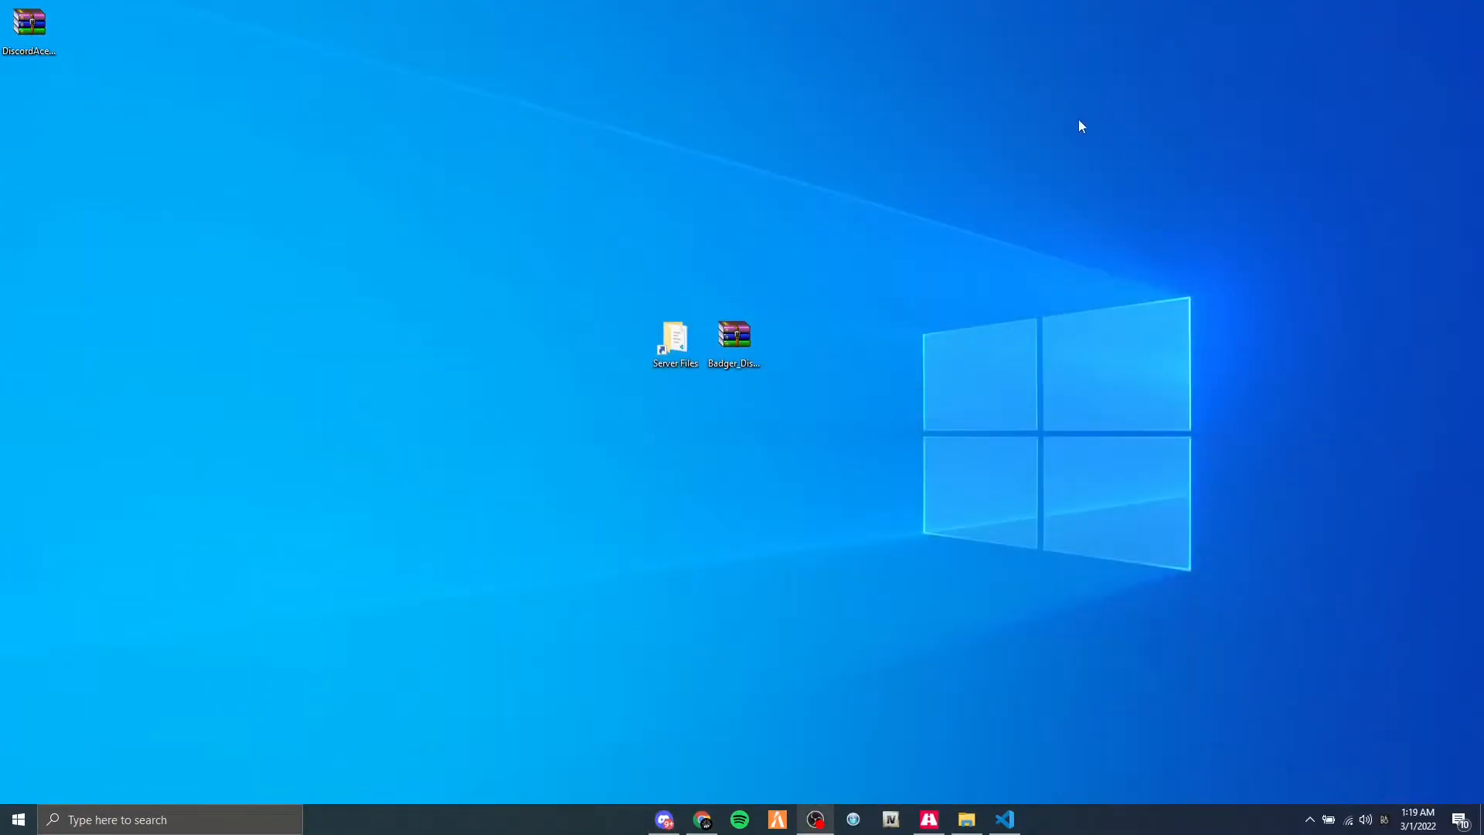
# Place the DiscordAcePerms archive beside the Badger archive on the desktop and open the resources folder inside CFXDefault_1DB6AD.base.
pyautogui.moveTo(37, 42); pyautogui.dragTo(803, 354)
pyautogui.doubleClick(696, 363)
pyautogui.moveTo(966, 819)
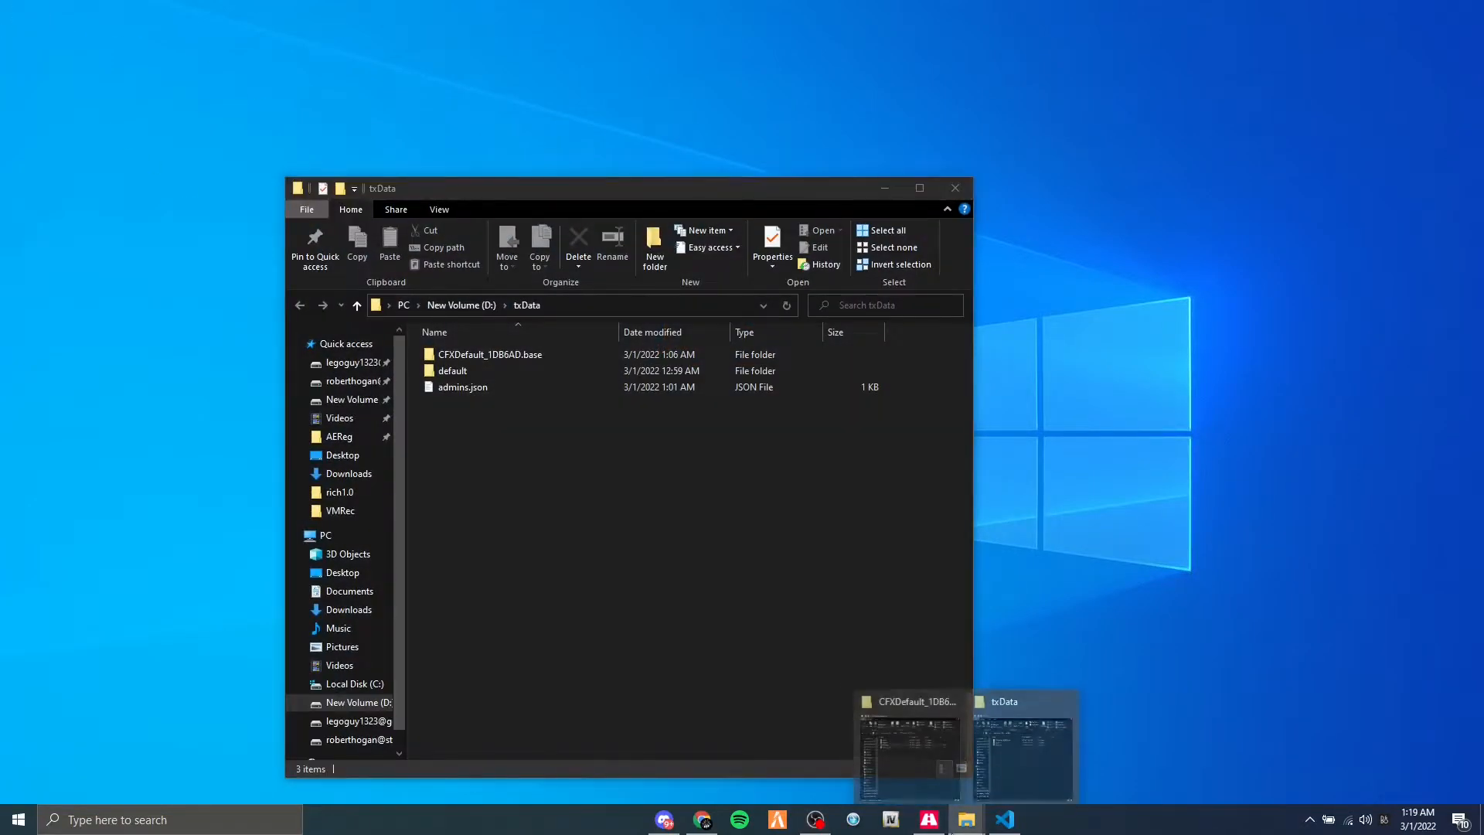
pyautogui.click(951, 697)
pyautogui.doubleClick(559, 356)
pyautogui.doubleClick(471, 366)
pyautogui.moveTo(551, 188); pyautogui.dragTo(261, 103)
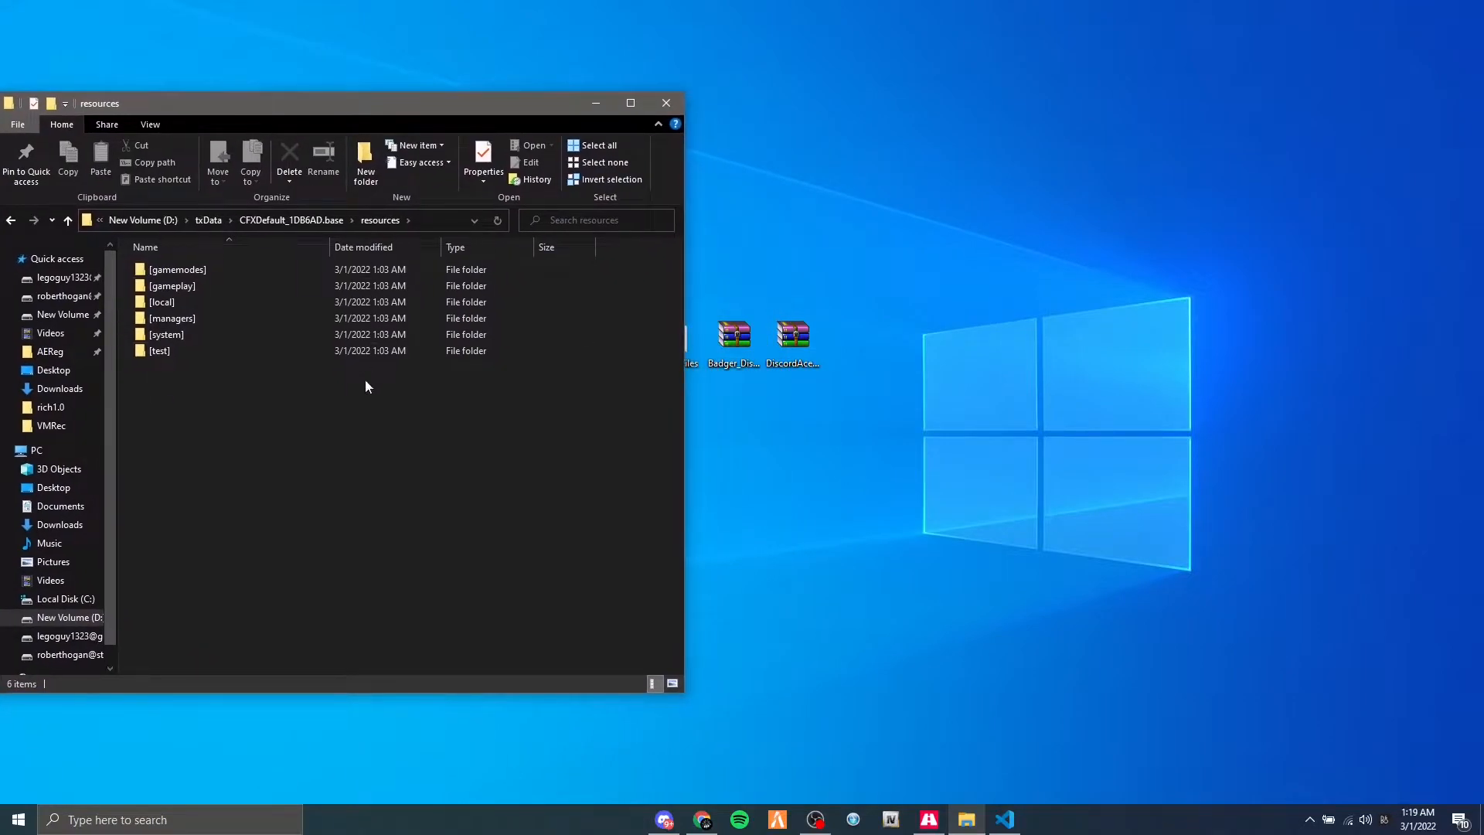
# Create a folder named [Discord] in the server's resources folder, open it, and return to resources.
pyautogui.rightClick(245, 424)
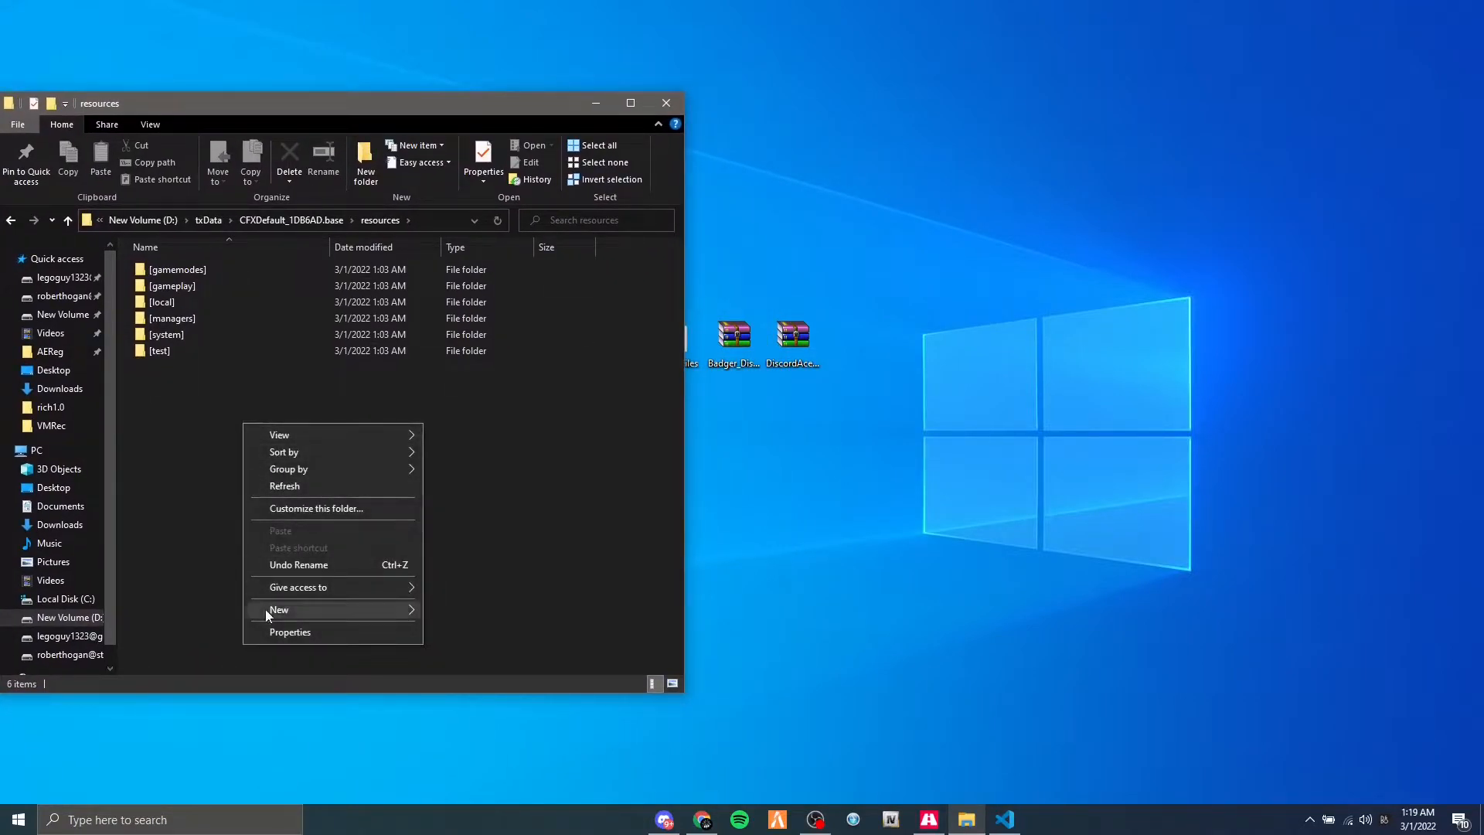
pyautogui.moveTo(266, 609)
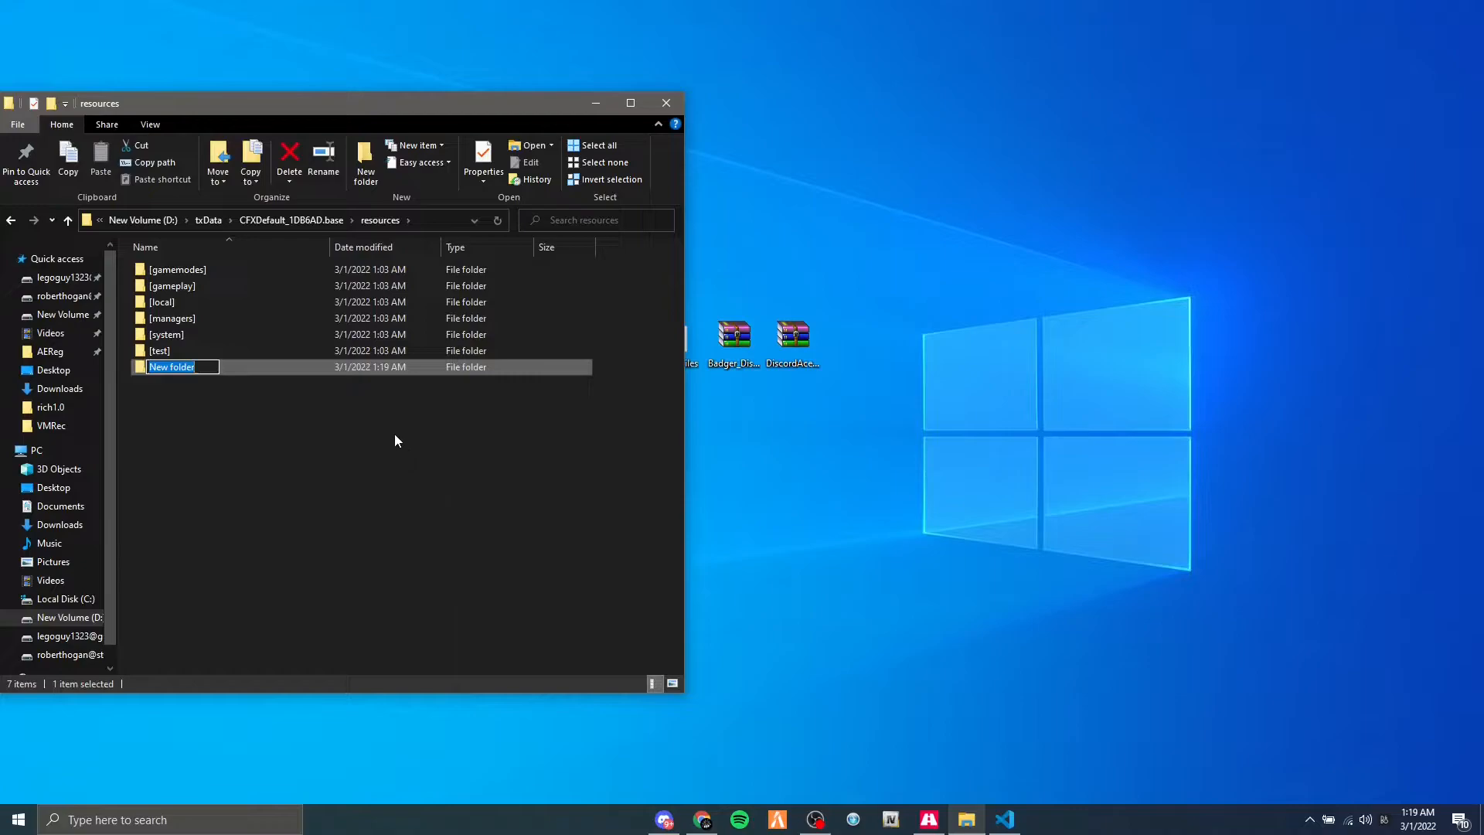
pyautogui.write('[Discord]')
pyautogui.press('Return')
pyautogui.press('Return')
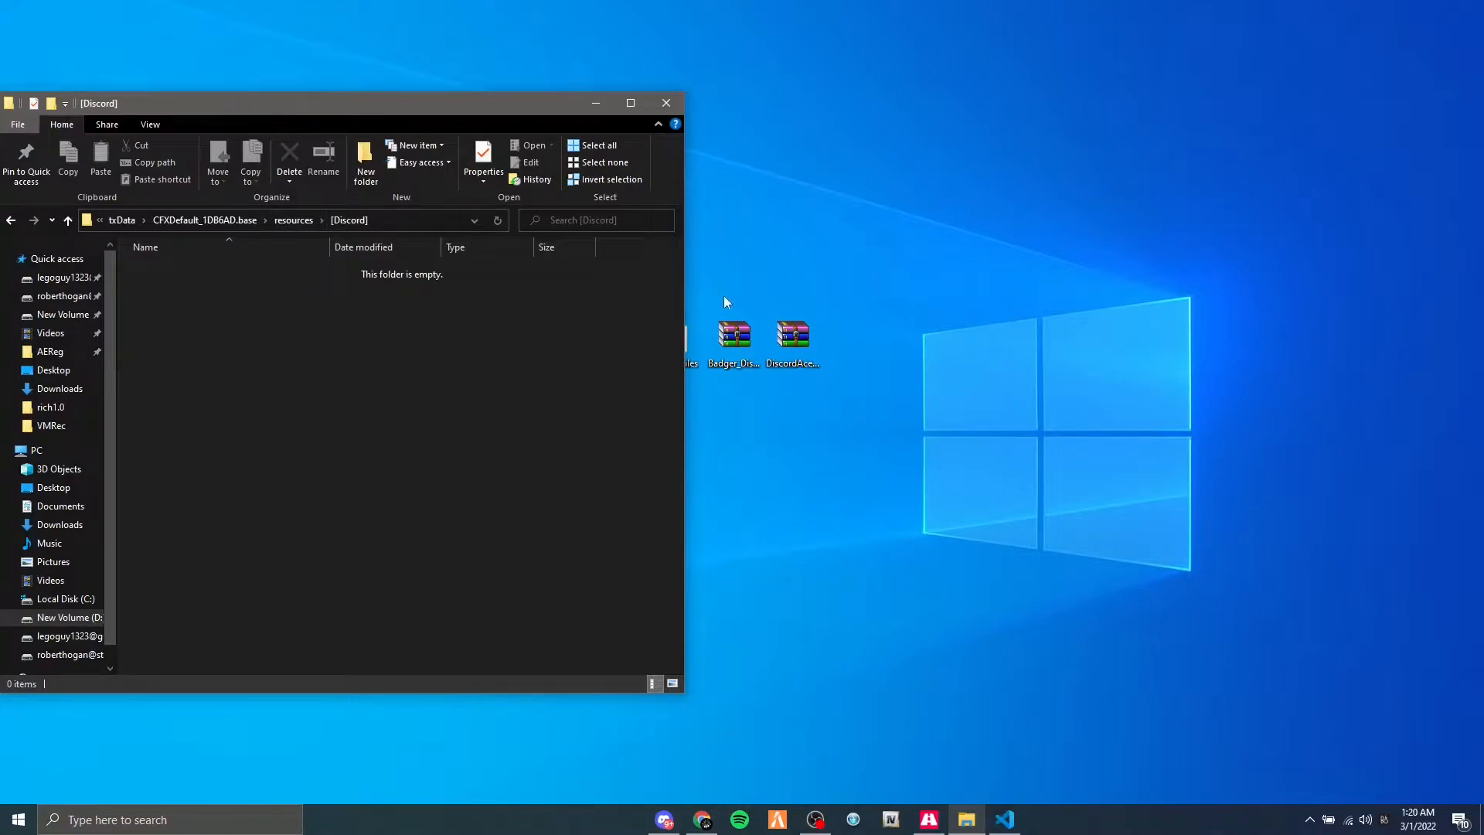
pyautogui.moveTo(317, 109); pyautogui.dragTo(329, 97)
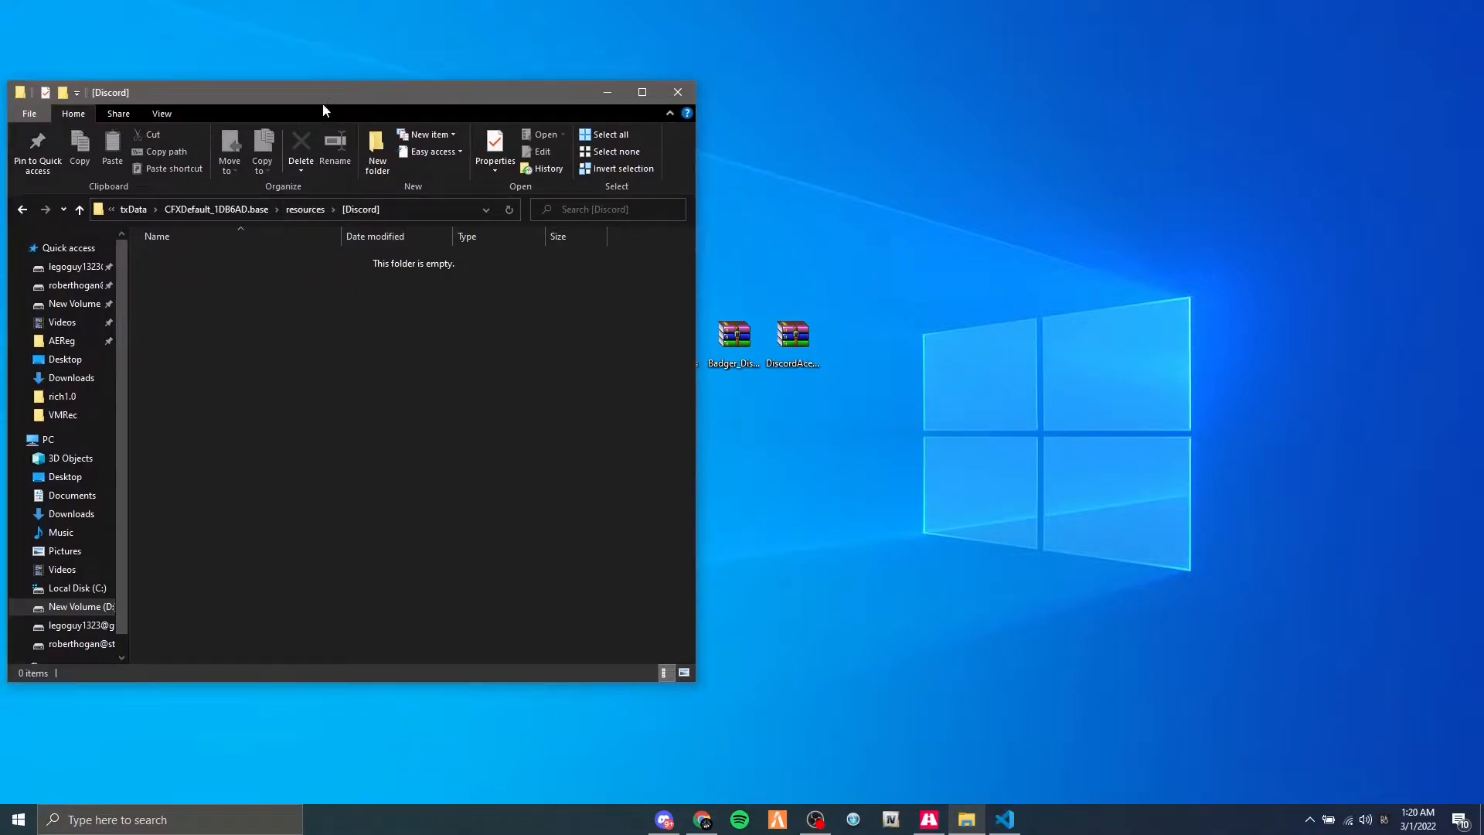
pyautogui.click(303, 209)
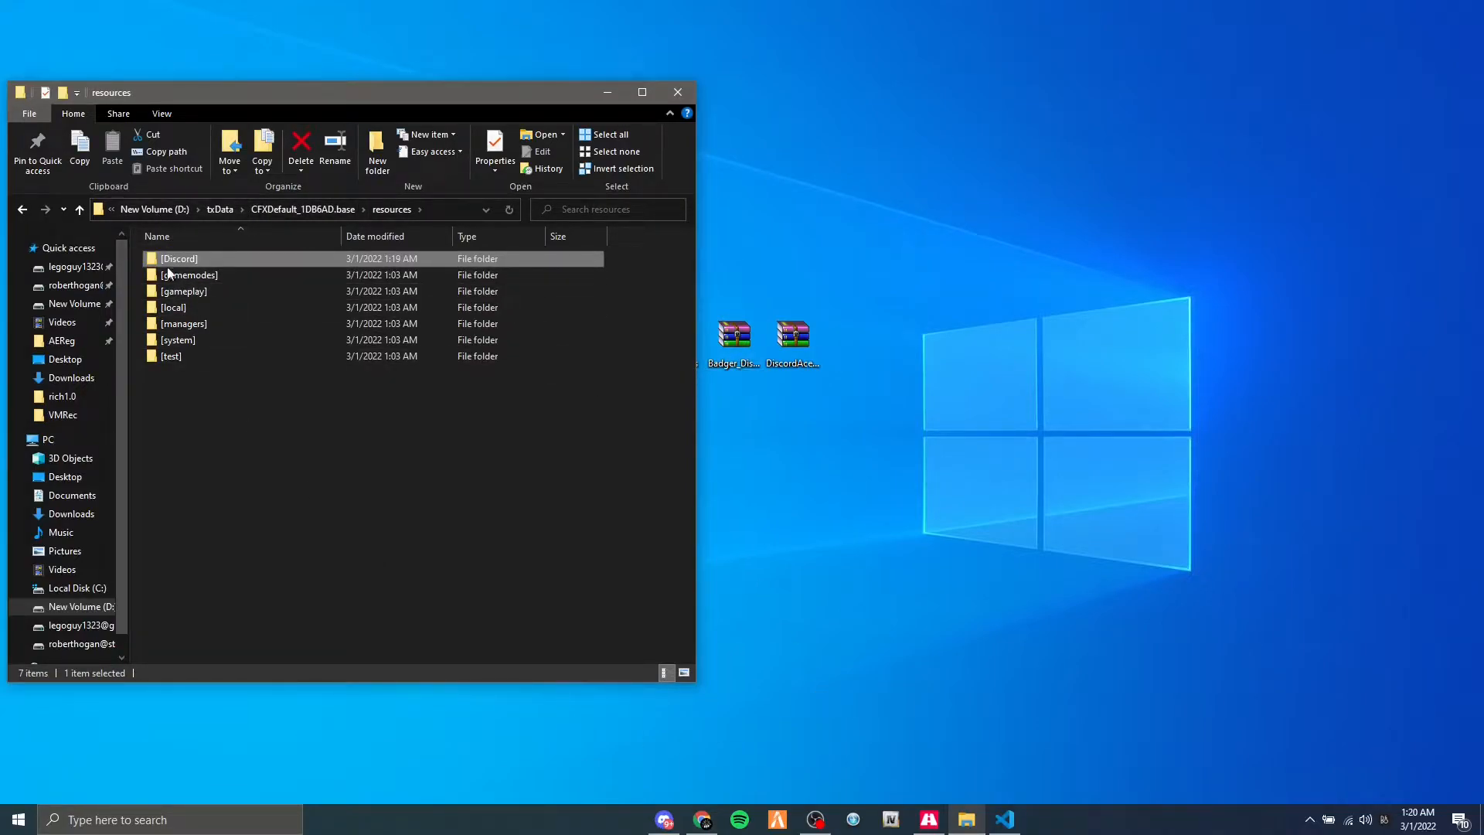
# Switch to Visual Studio Code and add the line ensure [Discord] under the Discord Tutorial Scripts comment in server.cfg.
pyautogui.click(1004, 820)
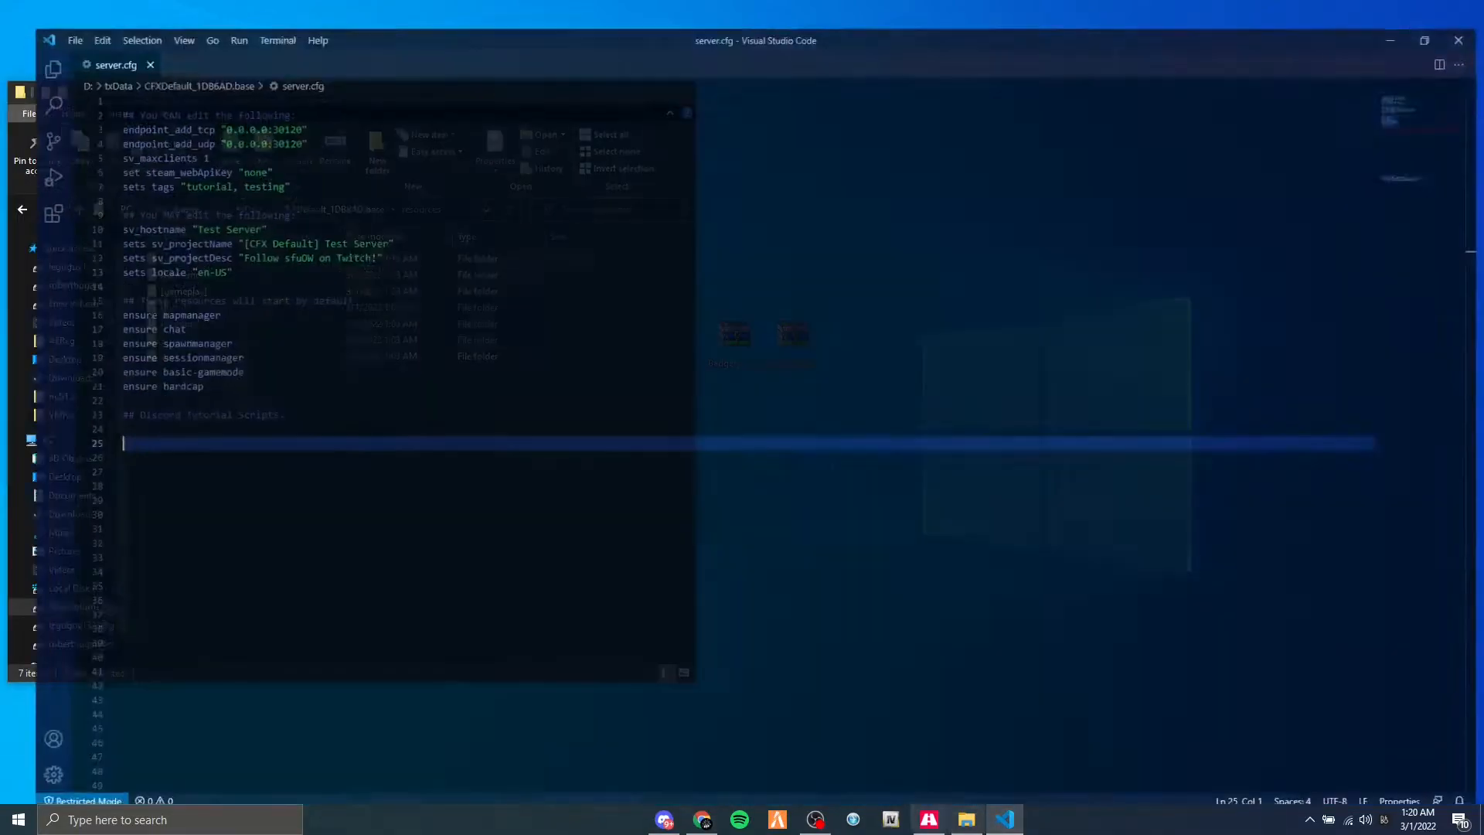
pyautogui.write('ensure p')
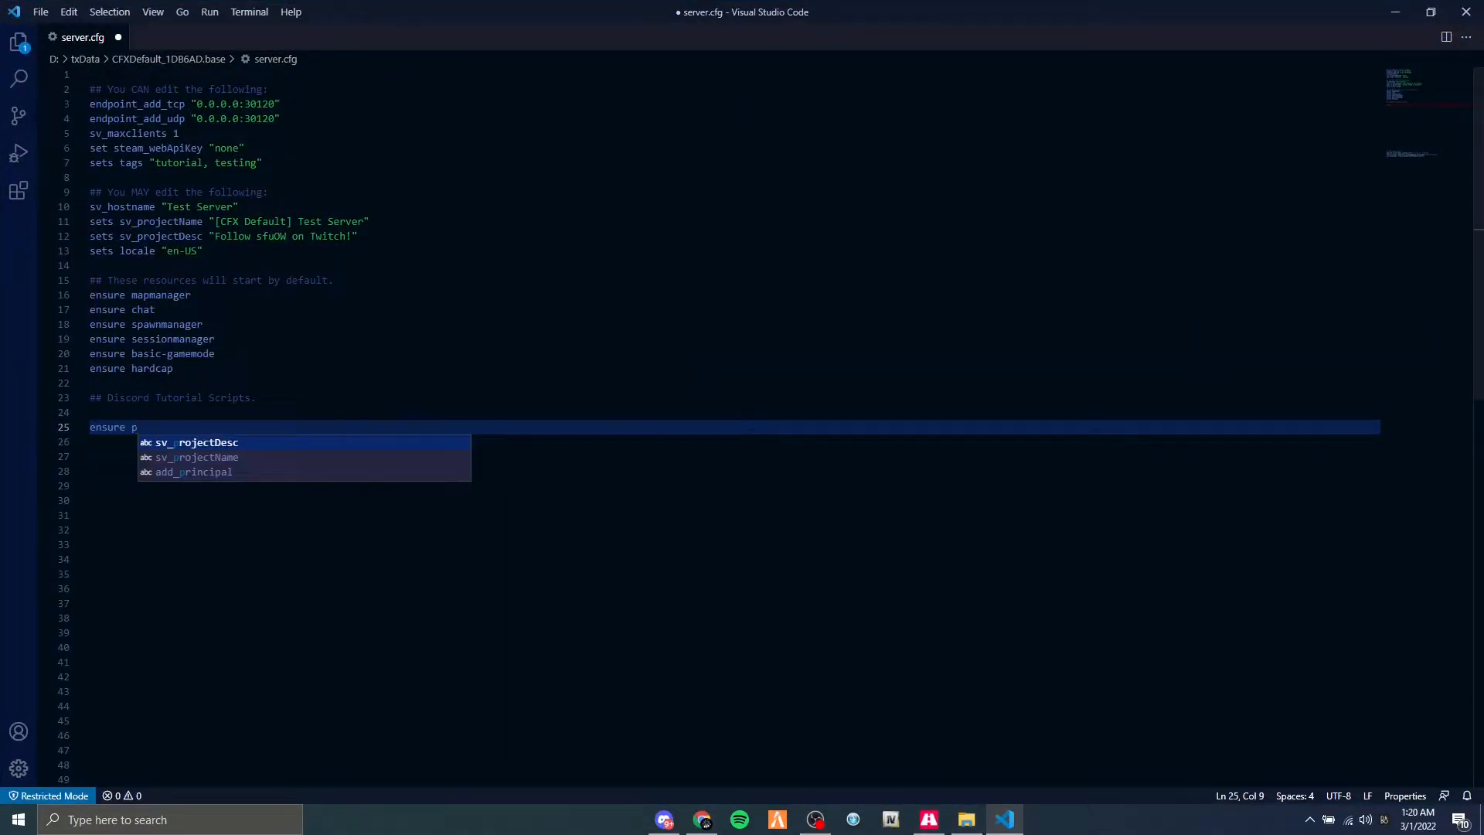
pyautogui.press('BackSpace')
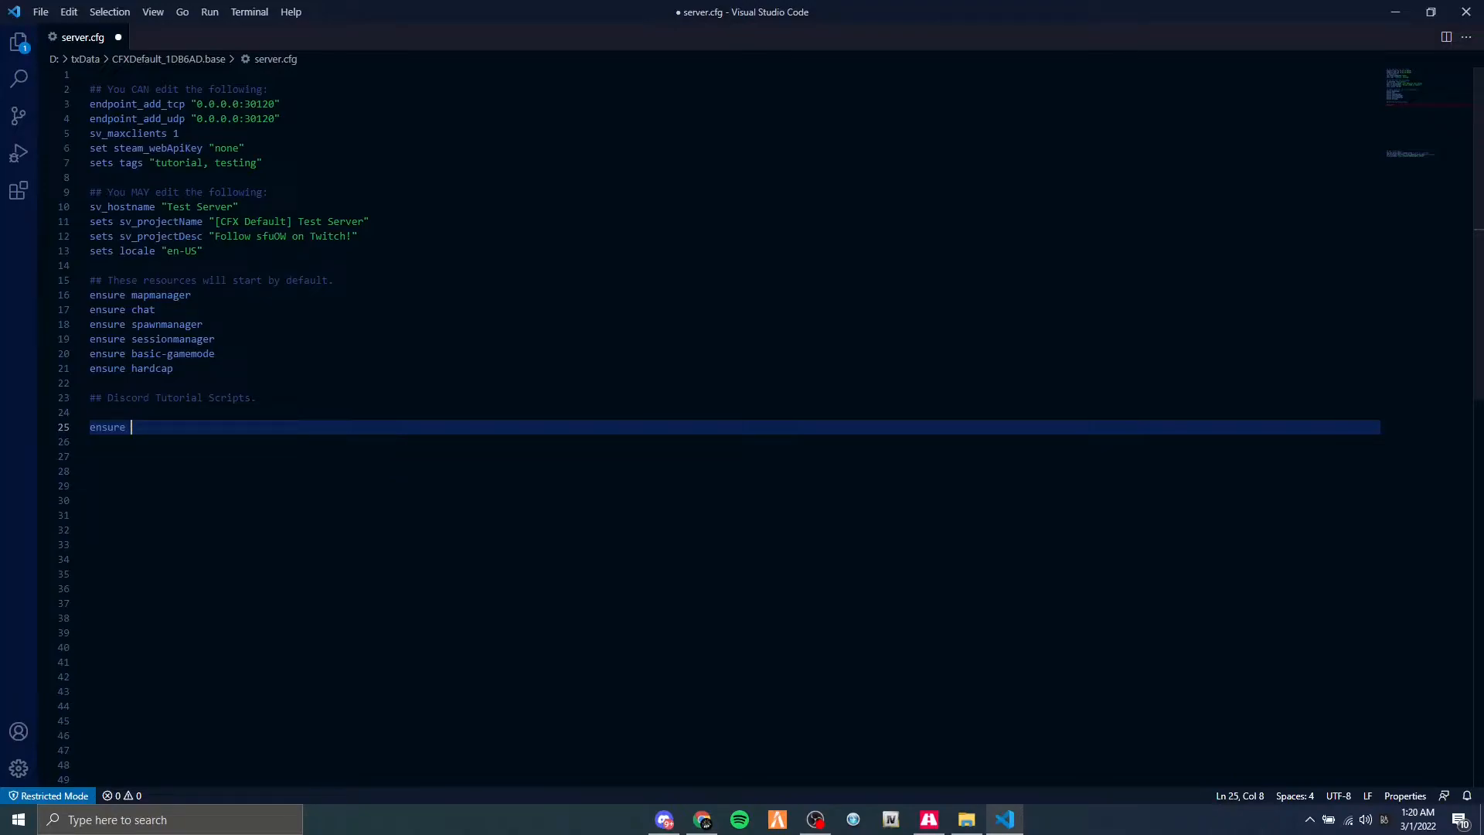
pyautogui.write('[Discord')
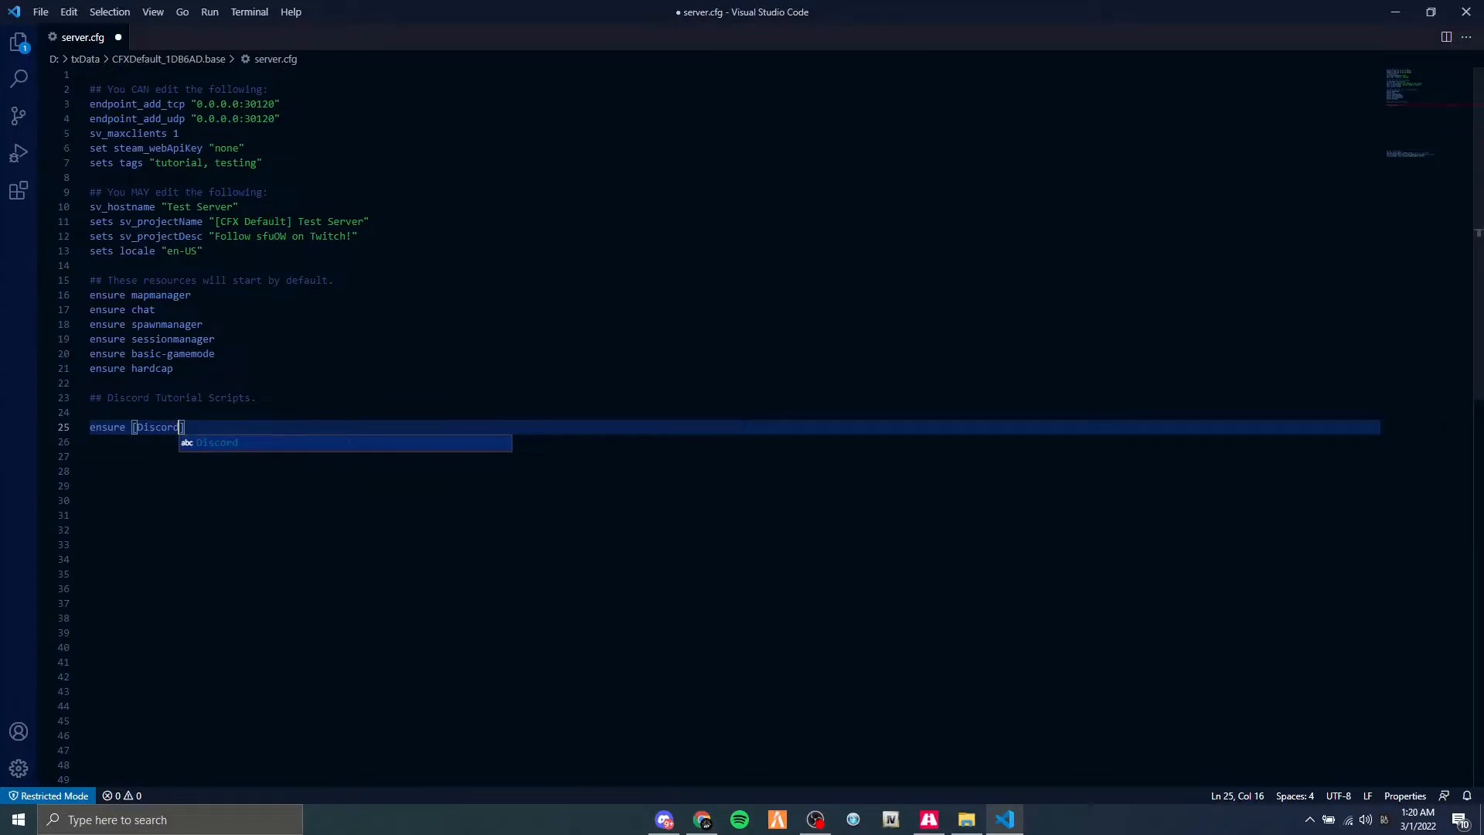
pyautogui.write(']')
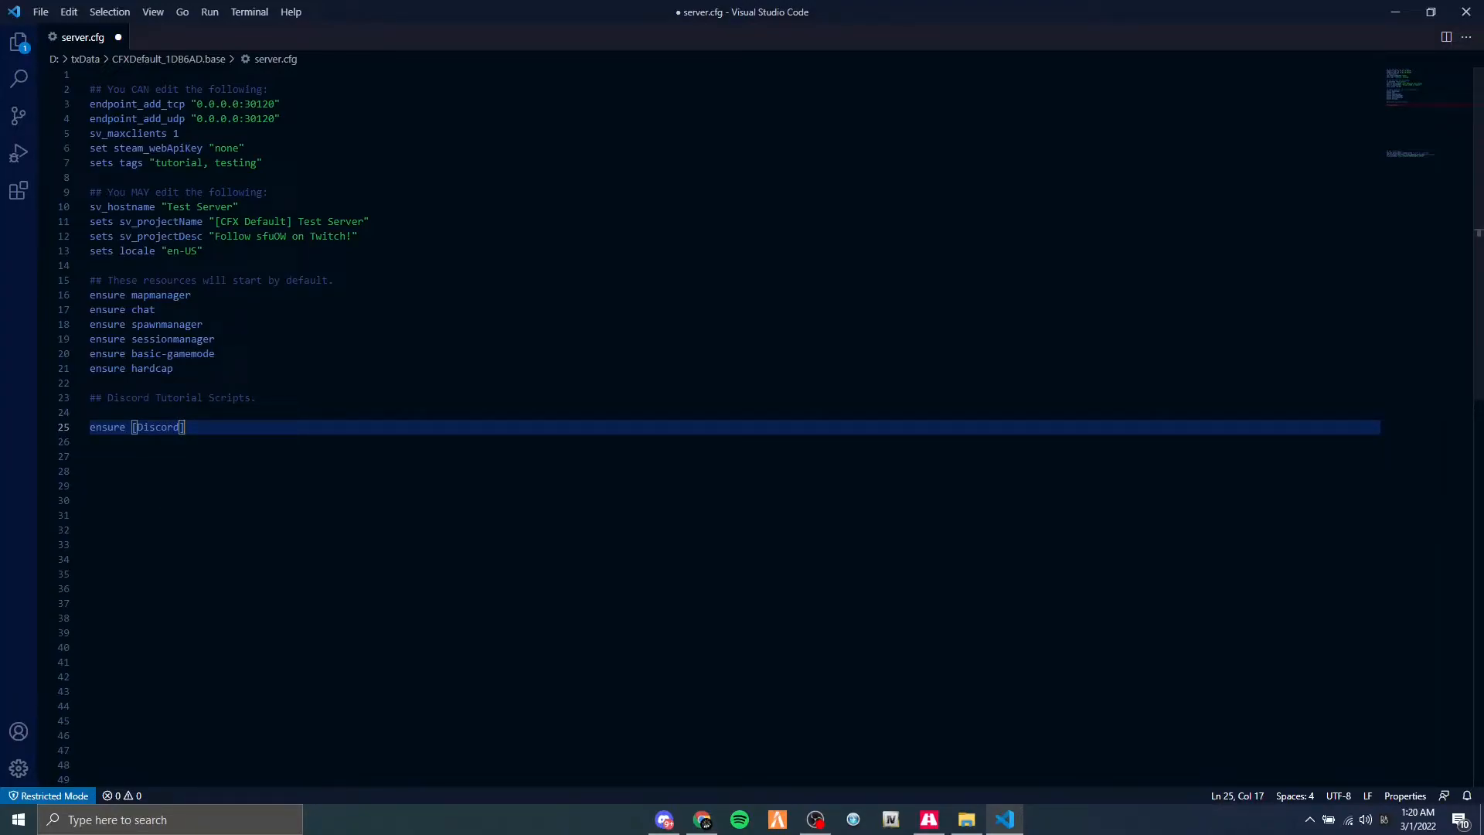
# Remove the [Discord] resource name from the new ensure line in server.cfg and return to the resources folder.
pyautogui.press('BackSpace')
pyautogui.press('BackSpace')
pyautogui.press('BackSpace')
pyautogui.press('BackSpace')
pyautogui.press('BackSpace')
pyautogui.press('BackSpace')
pyautogui.press('BackSpace')
pyautogui.press('BackSpace')
pyautogui.press('BackSpace')
pyautogui.click(1395, 11)
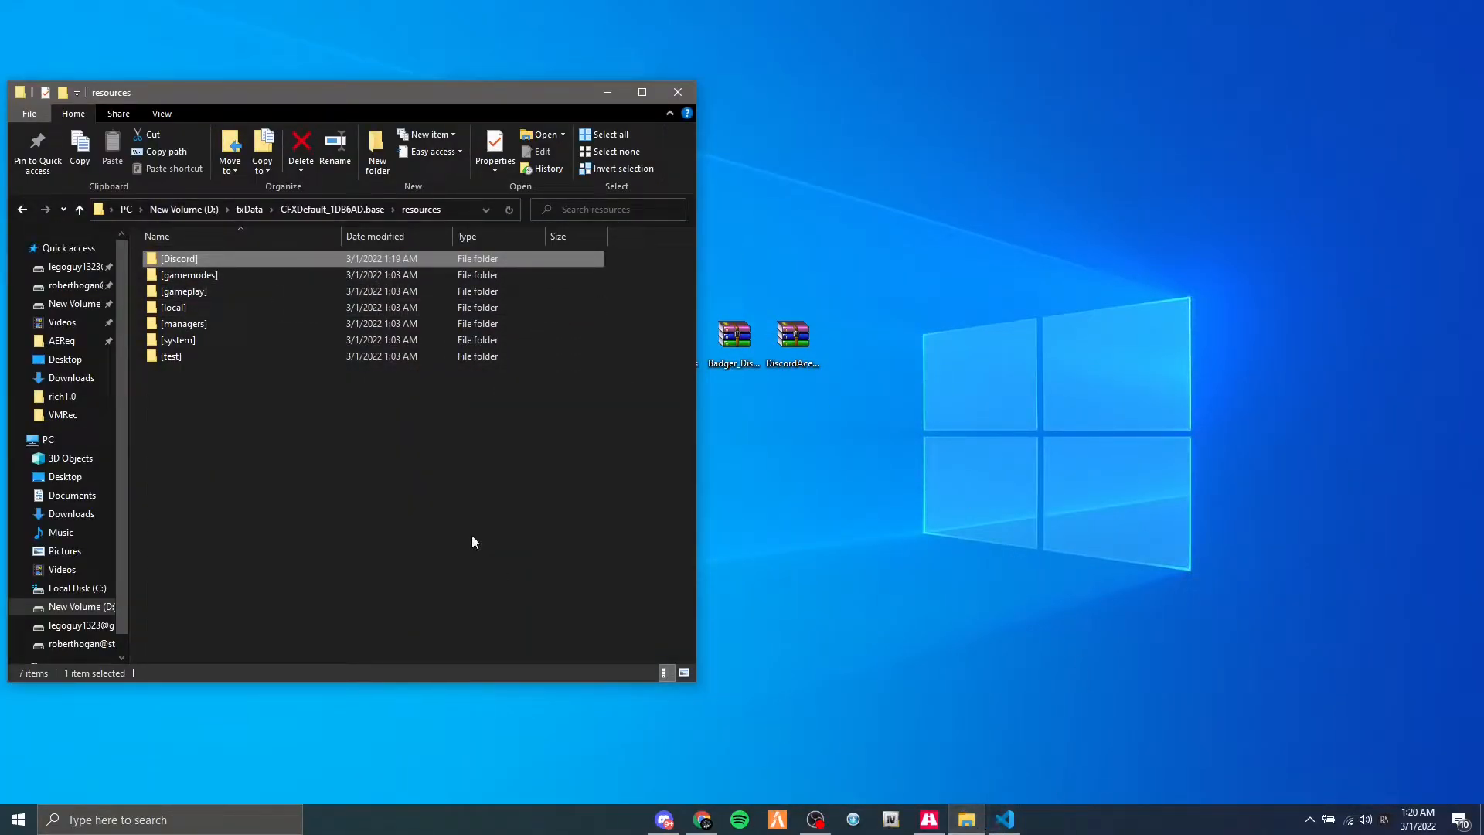
# Extract the Badger_Discord_API-main folder from its ZIP archive onto the desktop and delete the archive.
pyautogui.moveTo(734, 336); pyautogui.dragTo(910, 261)
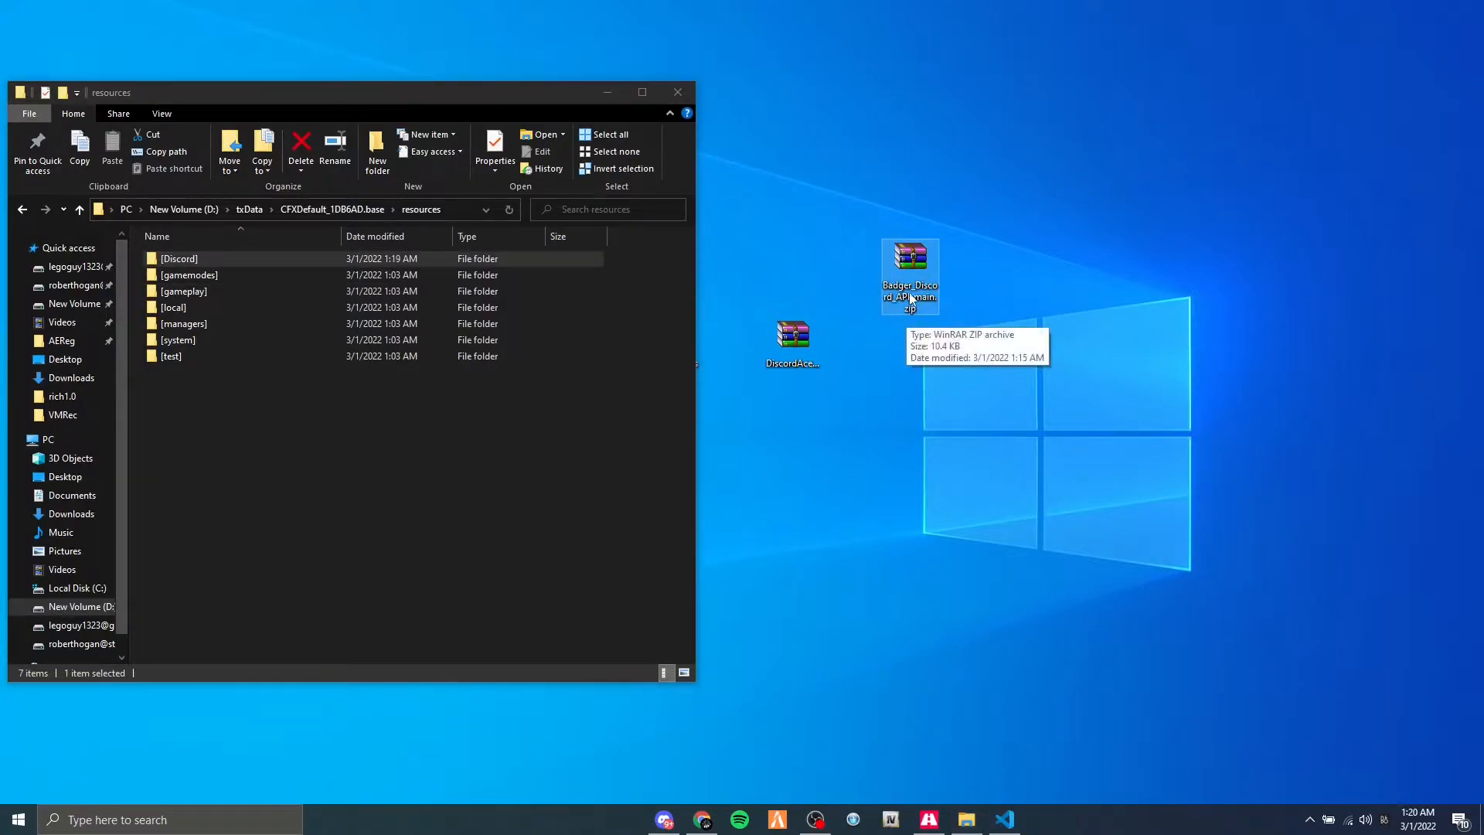
pyautogui.doubleClick(910, 270)
pyautogui.moveTo(1018, 227); pyautogui.dragTo(829, 265)
pyautogui.moveTo(1455, 89); pyautogui.dragTo(702, 72)
pyautogui.click(1264, 70)
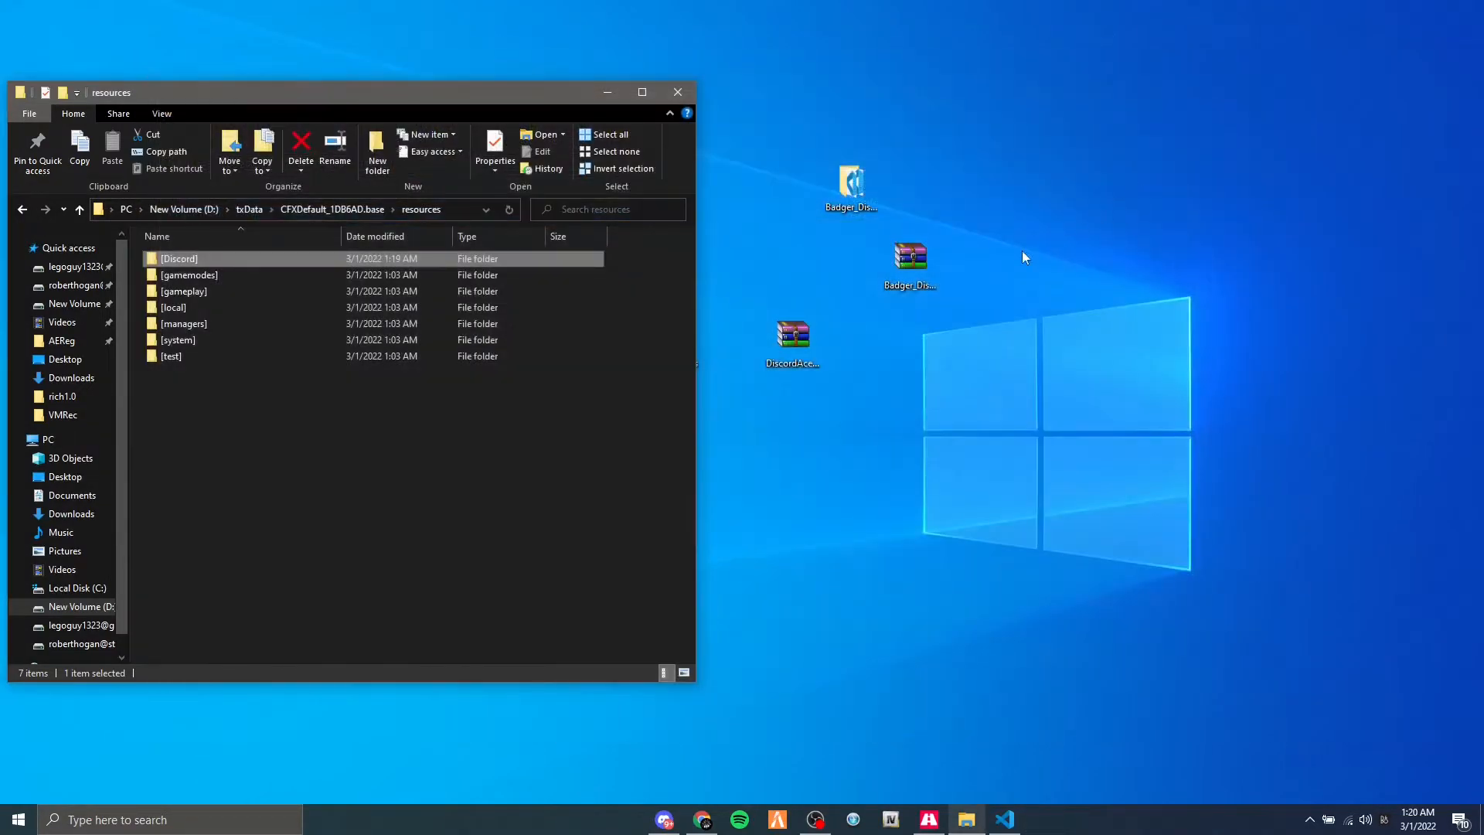
pyautogui.press('Delete')
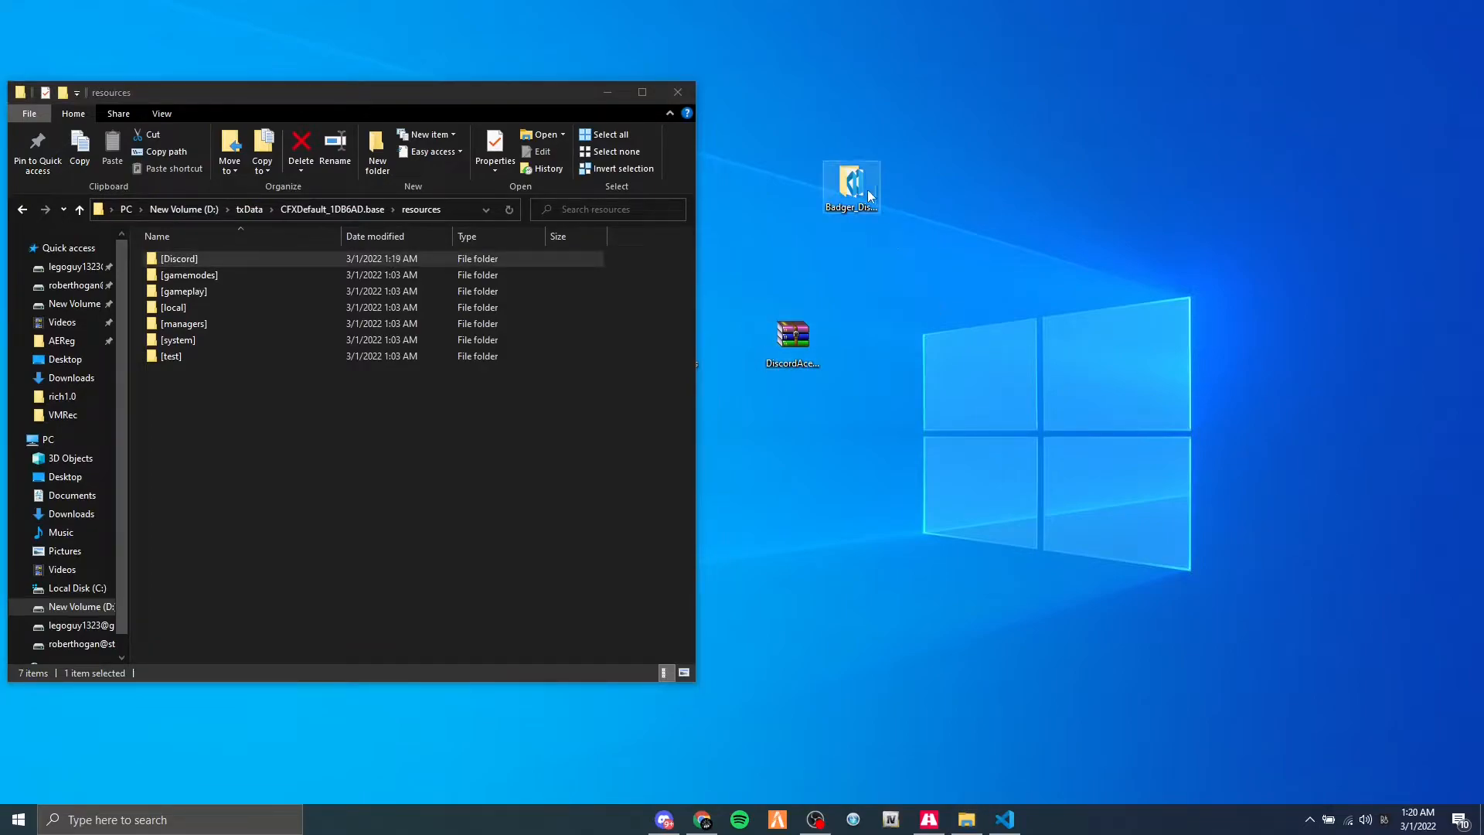
# Rename the extracted Badger folder on the desktop to Badger_Discord_API by removing the -main suffix.
pyautogui.click(827, 184)
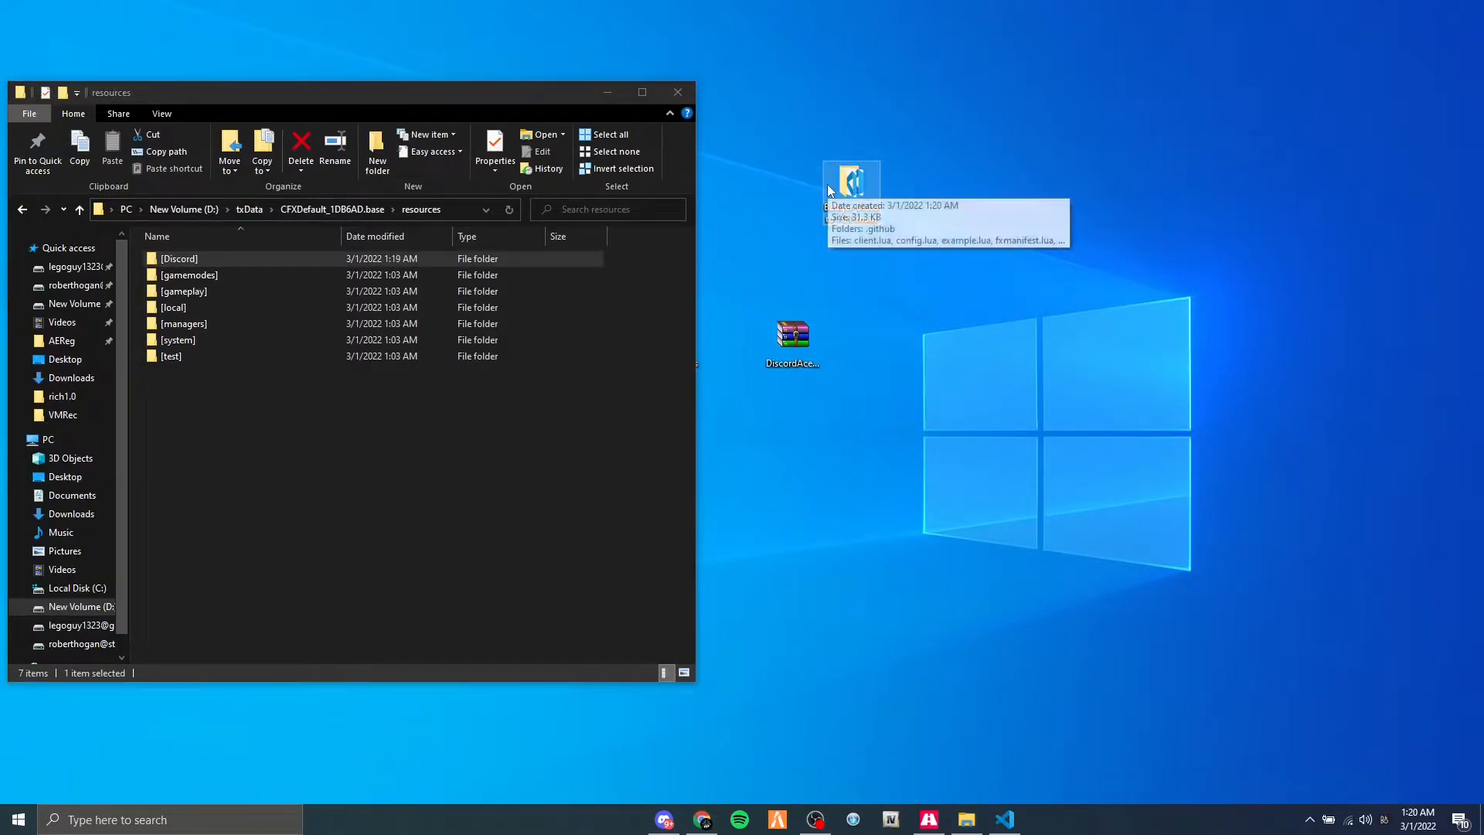
pyautogui.press('F2')
pyautogui.press('End')
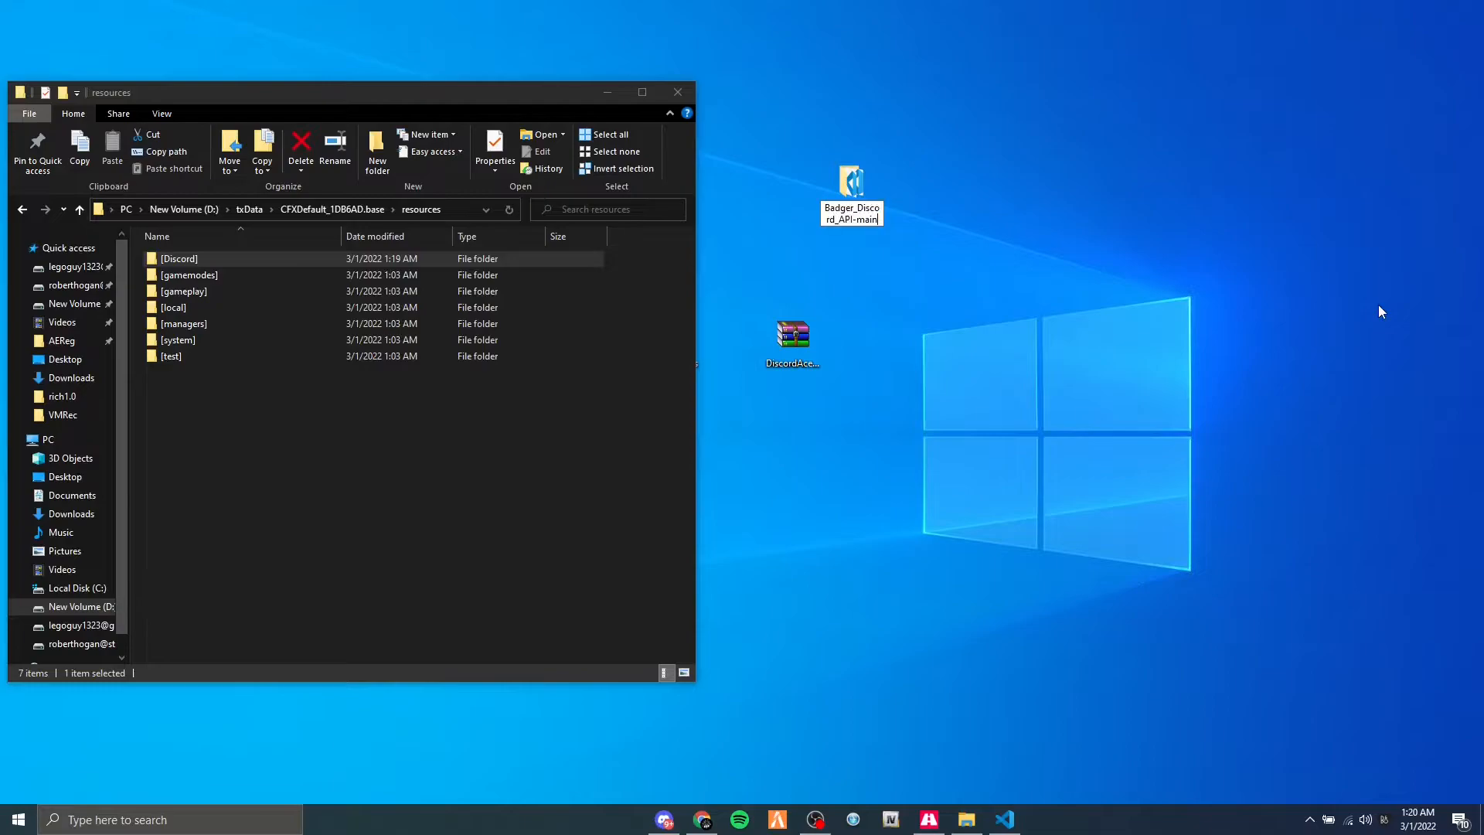
pyautogui.press('BackSpace')
pyautogui.press('BackSpace')
pyautogui.press('BackSpace')
pyautogui.press('BackSpace')
pyautogui.press('BackSpace')
pyautogui.press('Return')
pyautogui.click(934, 279)
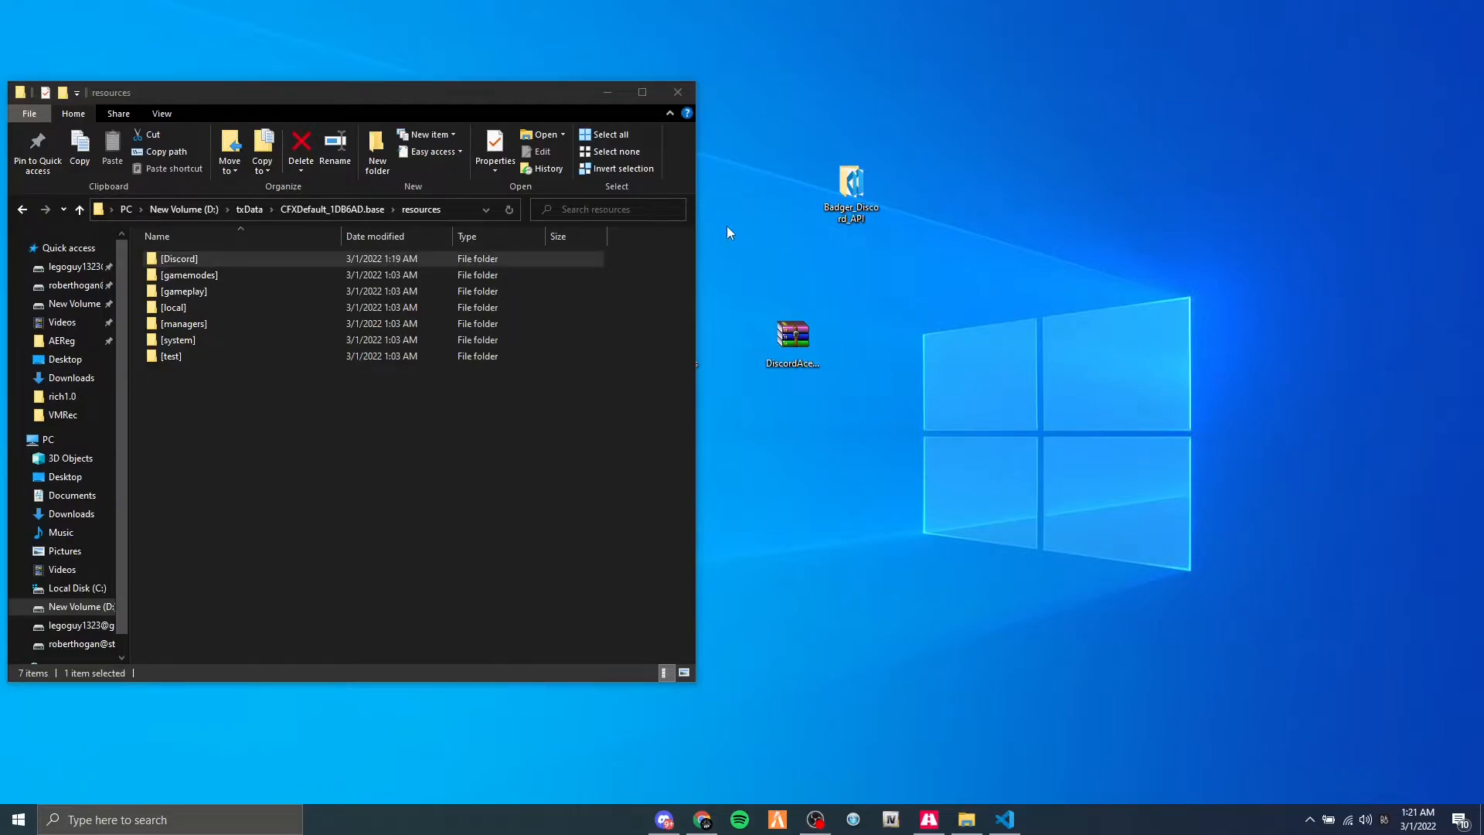
# Copy the Badger_Discord_API folder from the desktop into the server's [Discord] resource folder and open the copy.
pyautogui.moveTo(836, 186)
pyautogui.moveTo(850, 187); pyautogui.dragTo(291, 257)
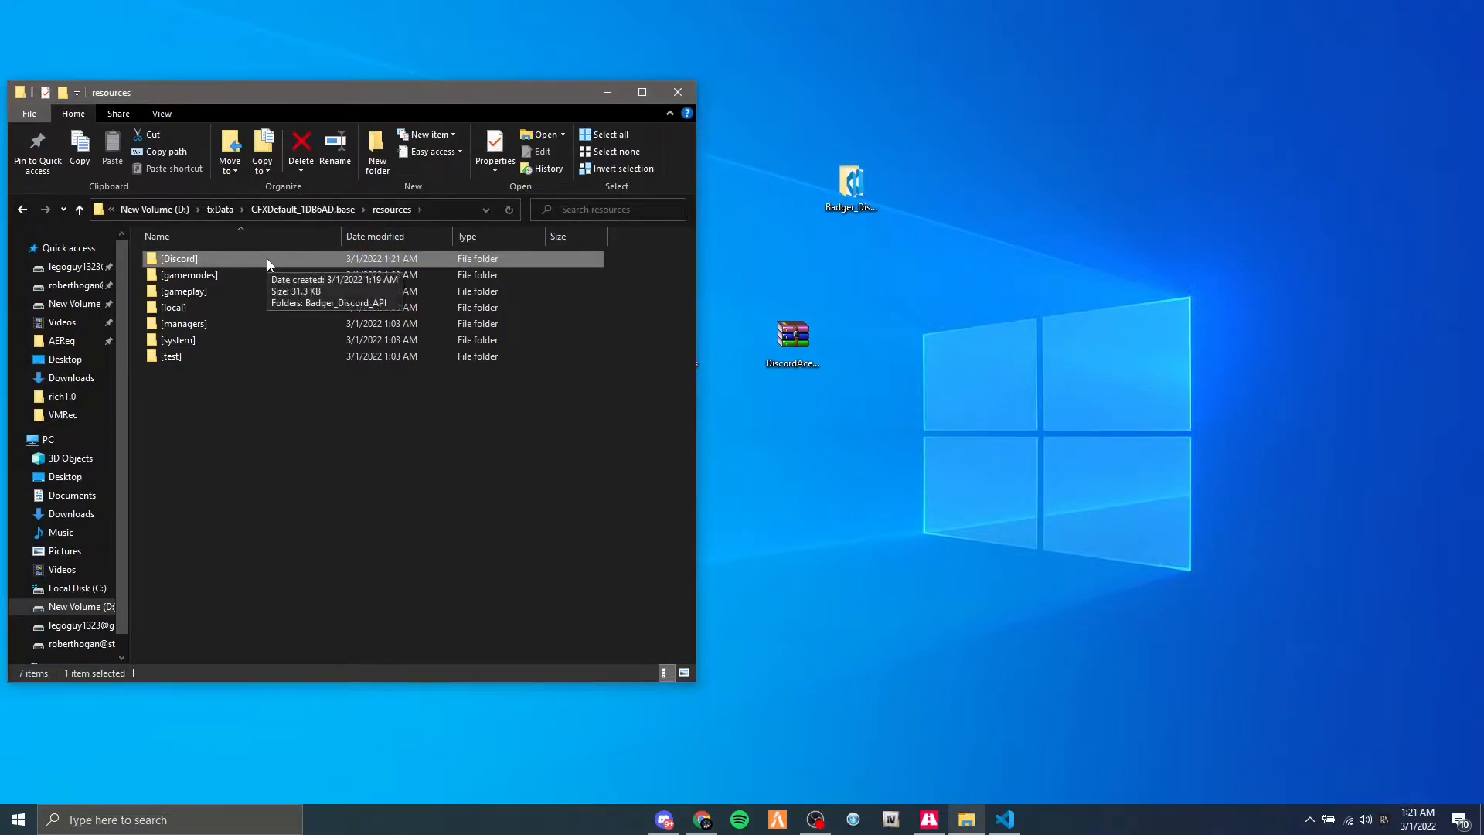
pyautogui.doubleClick(267, 259)
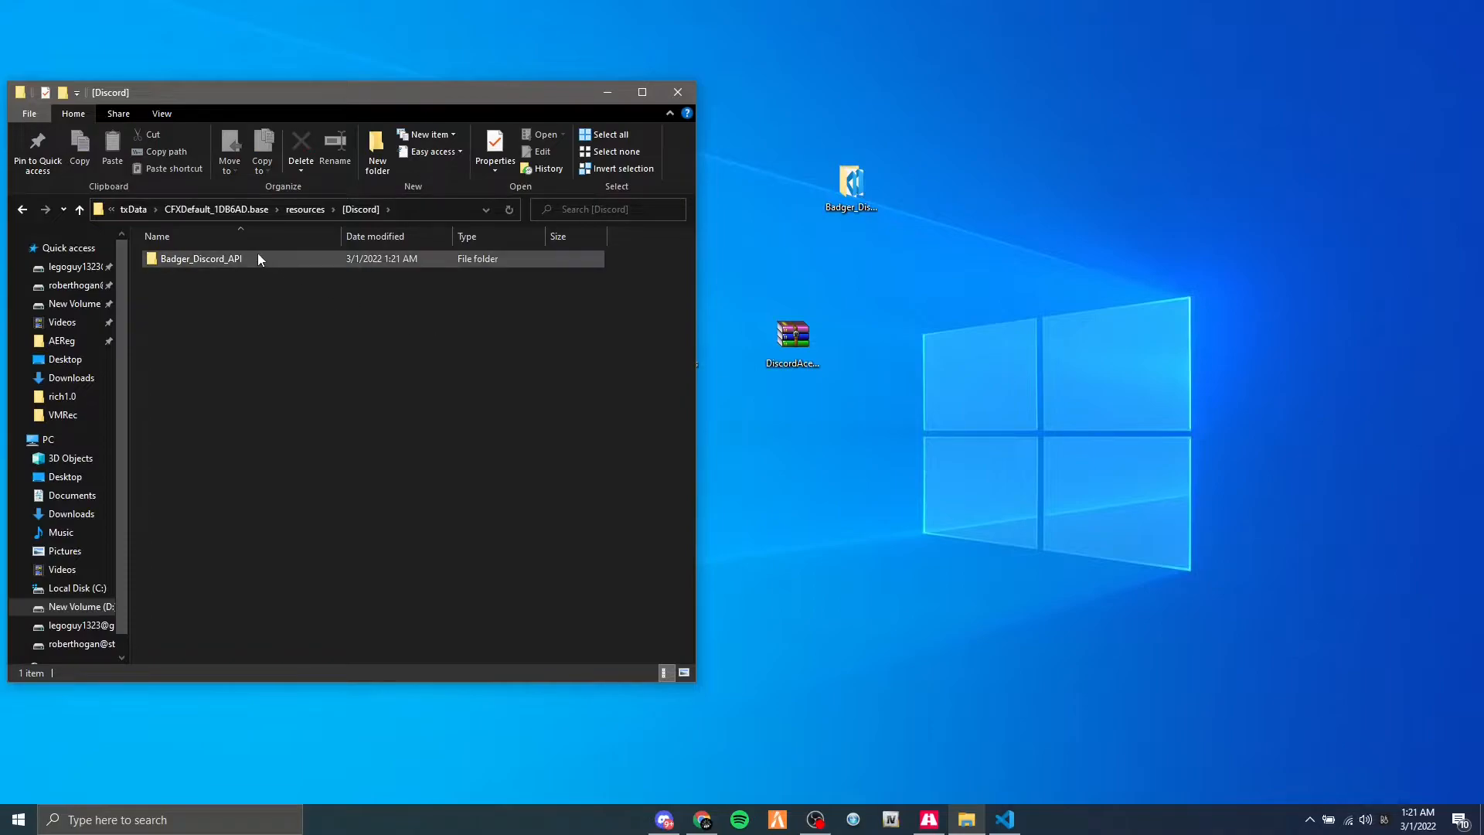
pyautogui.doubleClick(244, 259)
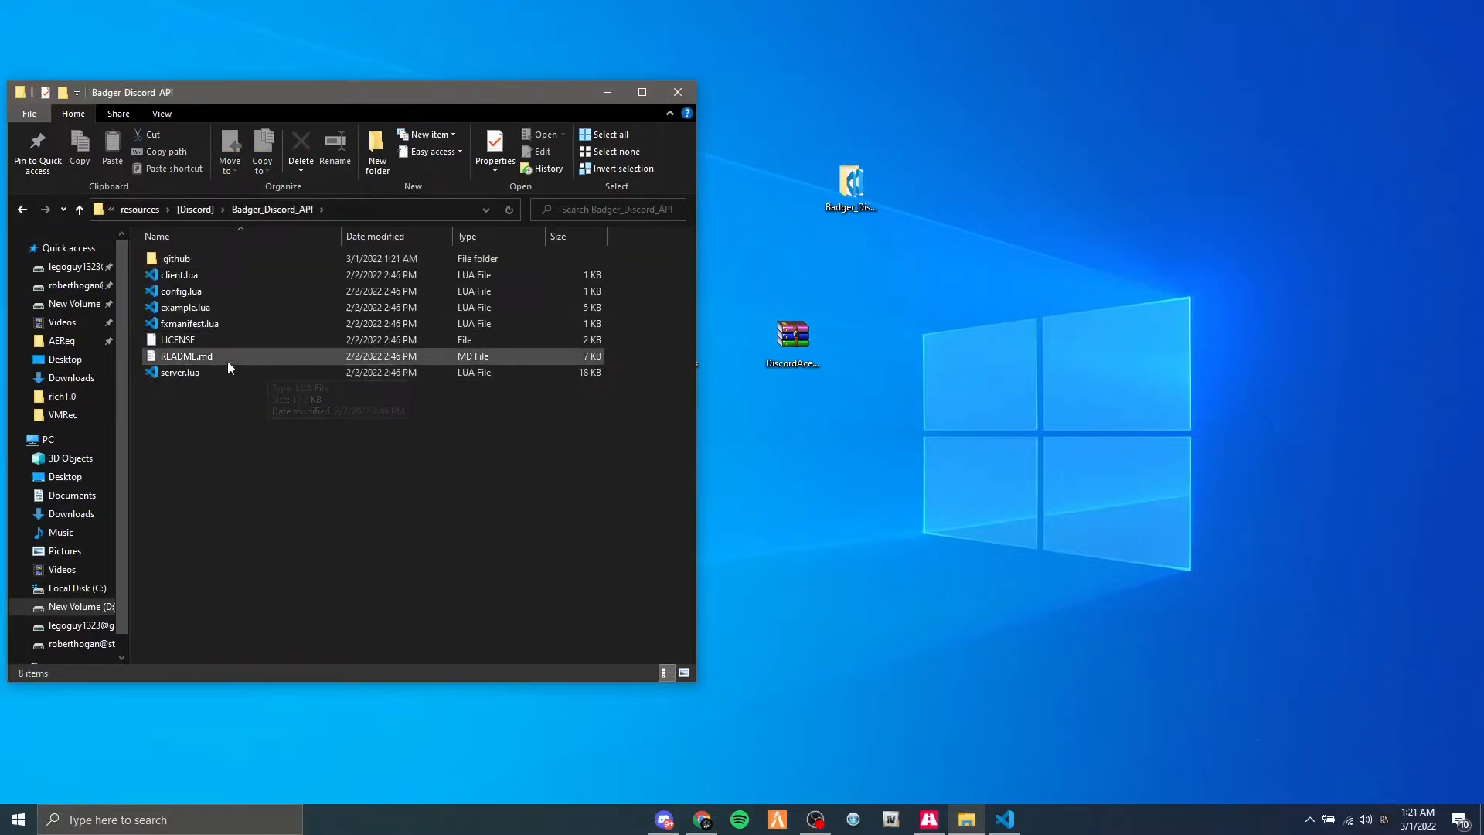
# Open fxmanifest.lua, examine its server_exports block alongside the resource's folder name, and close the file.
pyautogui.doubleClick(192, 328)
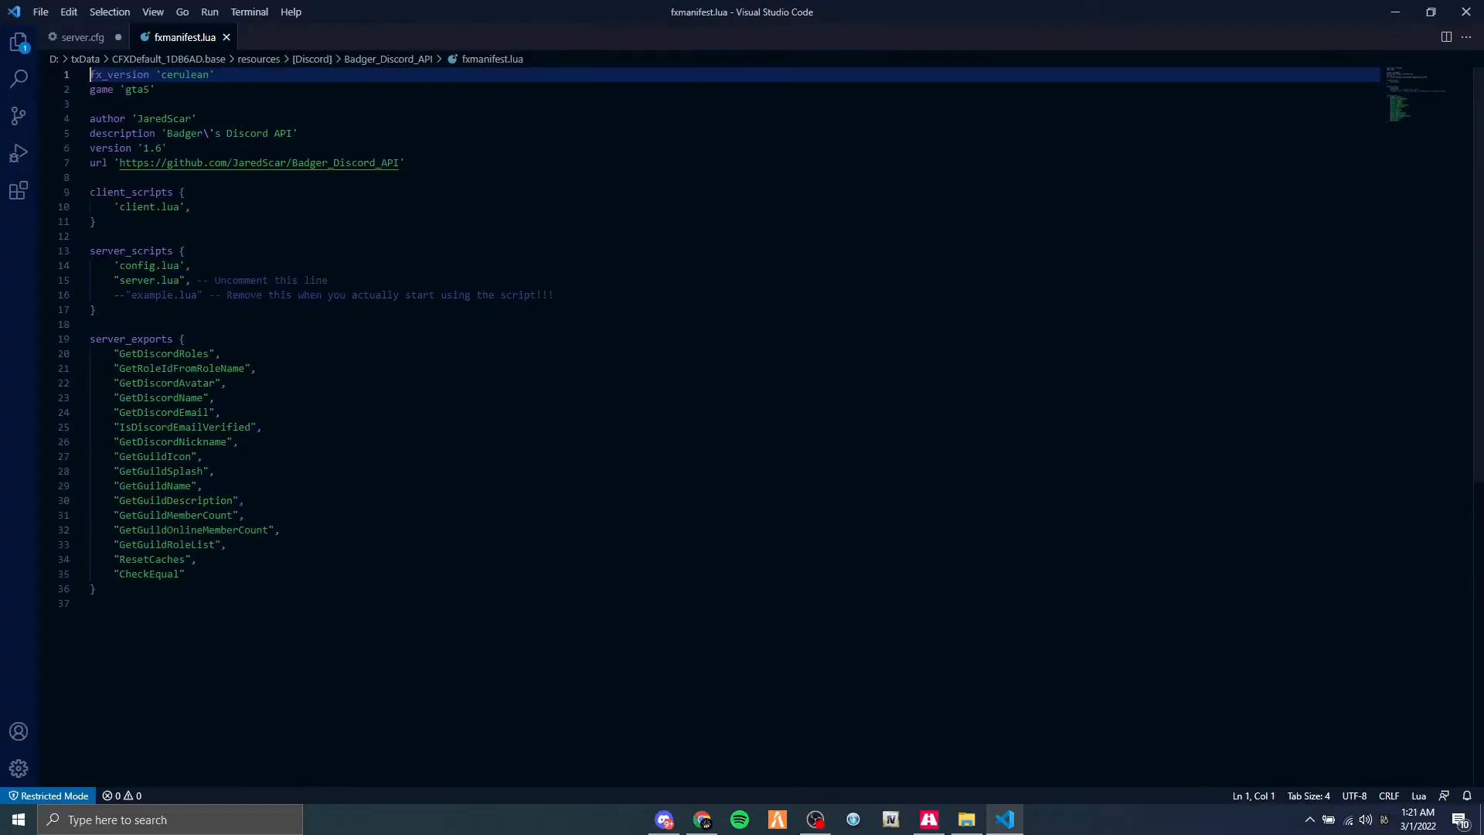
pyautogui.moveTo(97, 588); pyautogui.dragTo(90, 338)
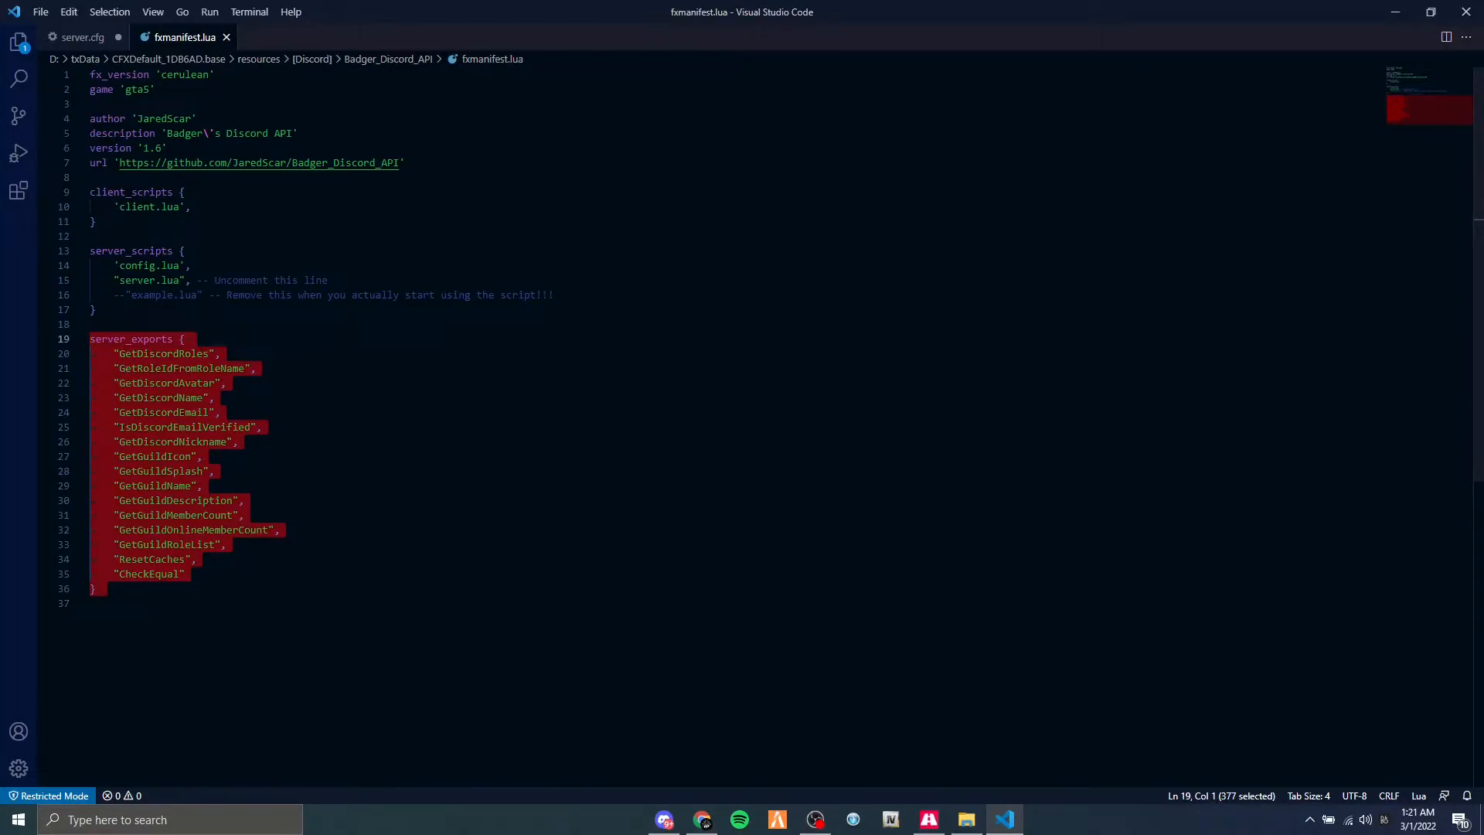
pyautogui.click(155, 353)
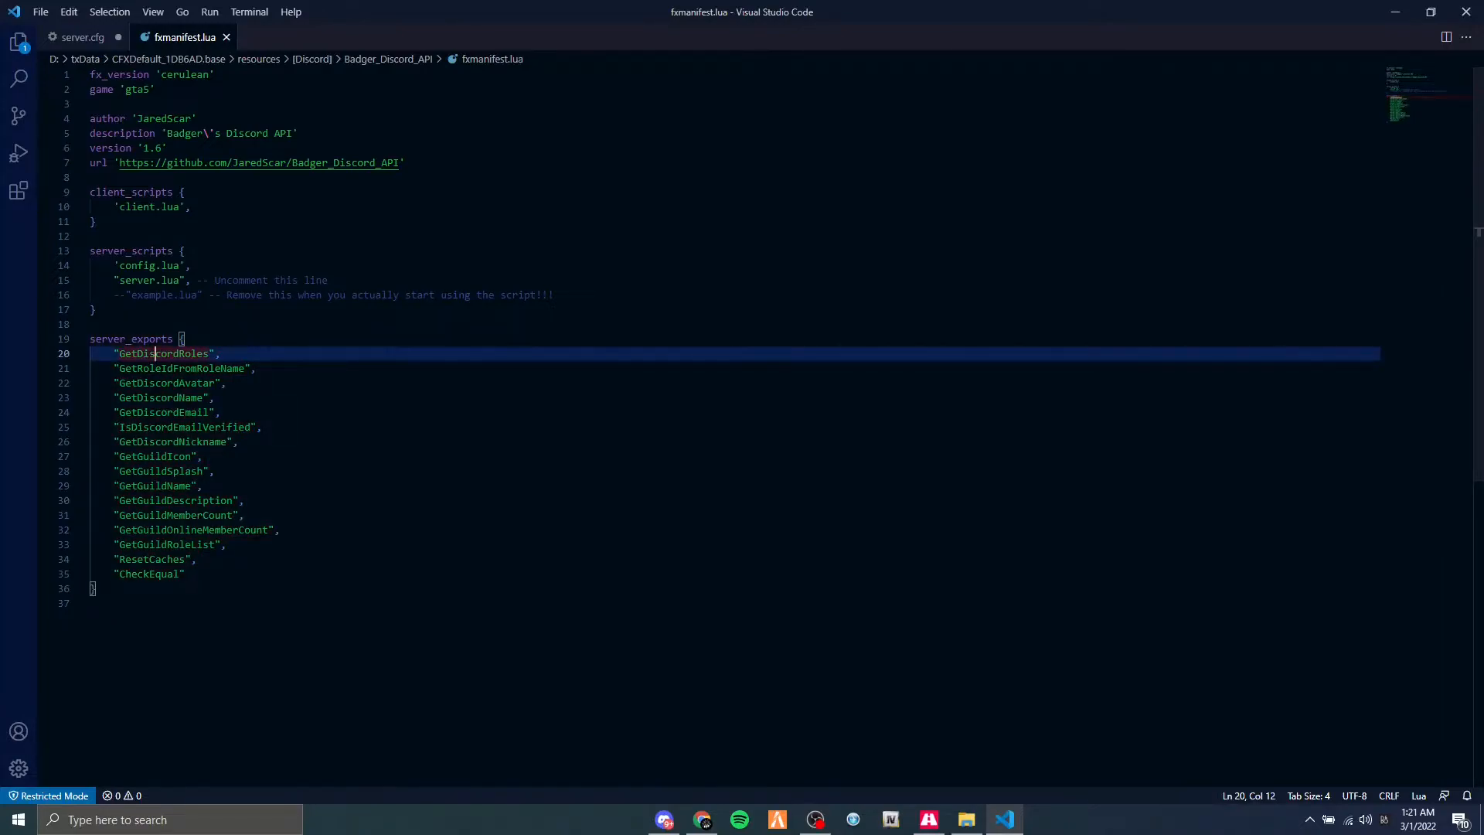
pyautogui.moveTo(462, 11); pyautogui.dragTo(712, 128)
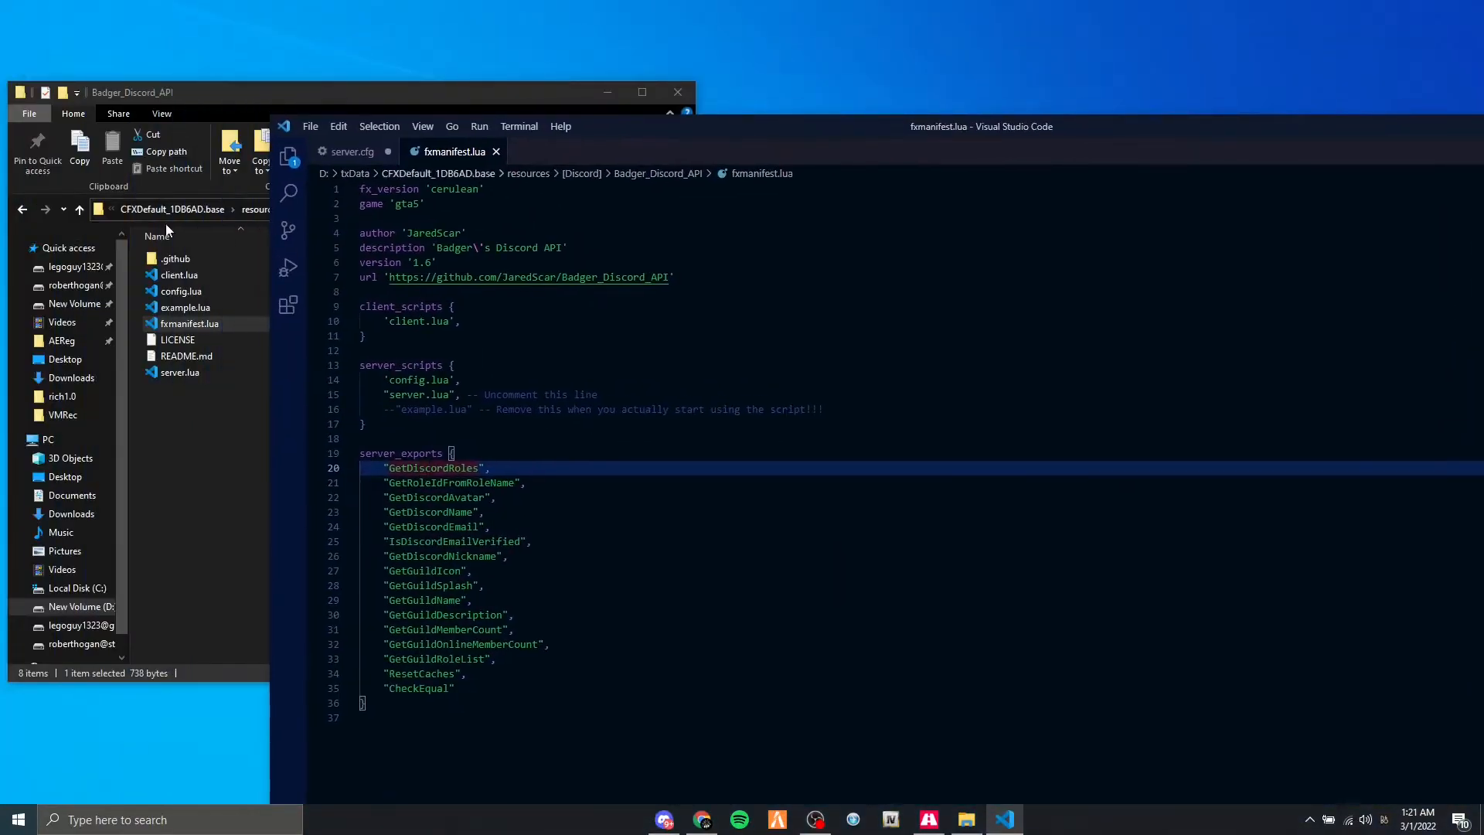
pyautogui.click(245, 444)
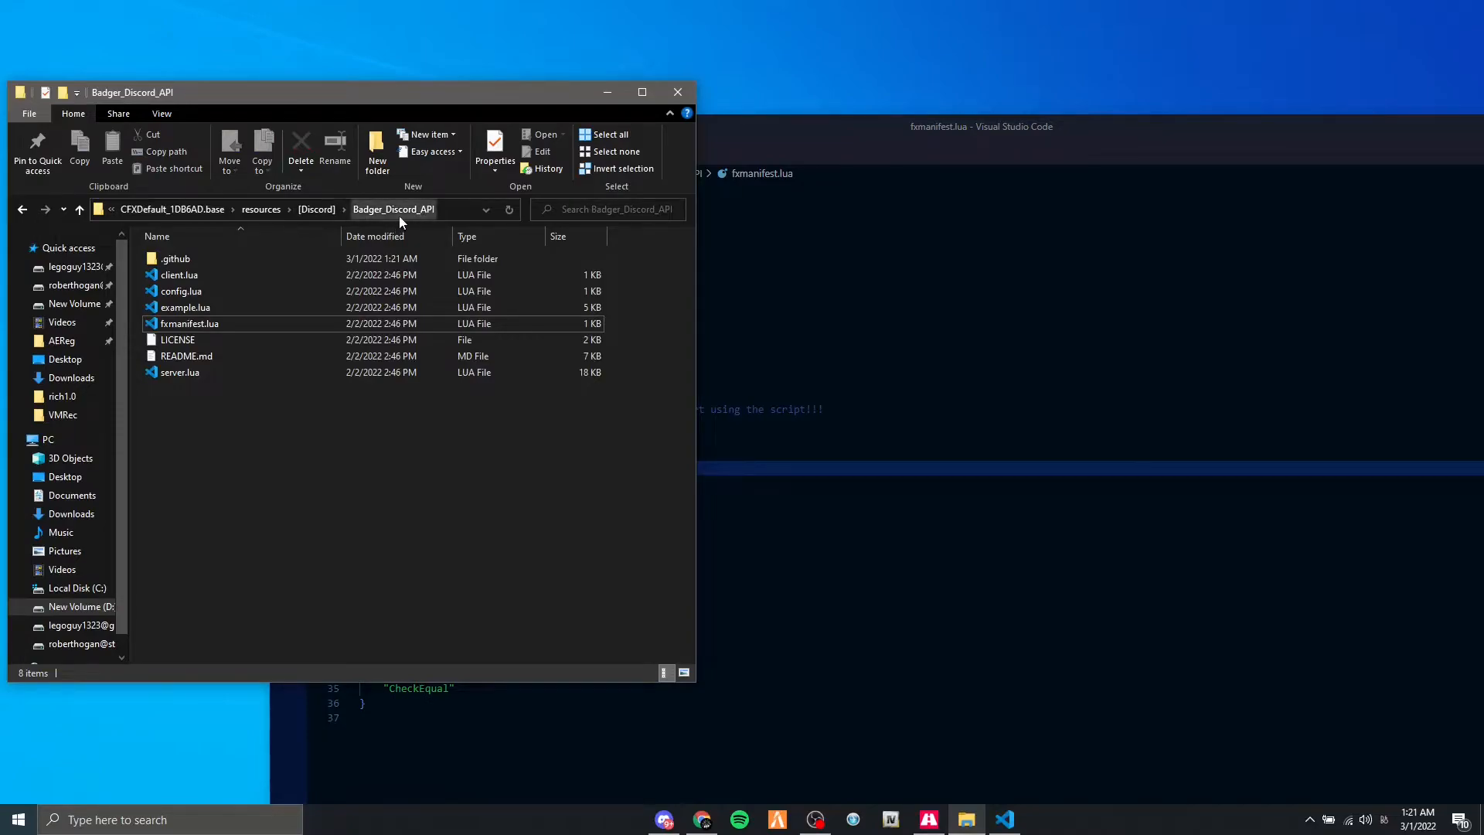
pyautogui.click(745, 278)
pyautogui.moveTo(370, 717); pyautogui.dragTo(354, 455)
pyautogui.click(220, 462)
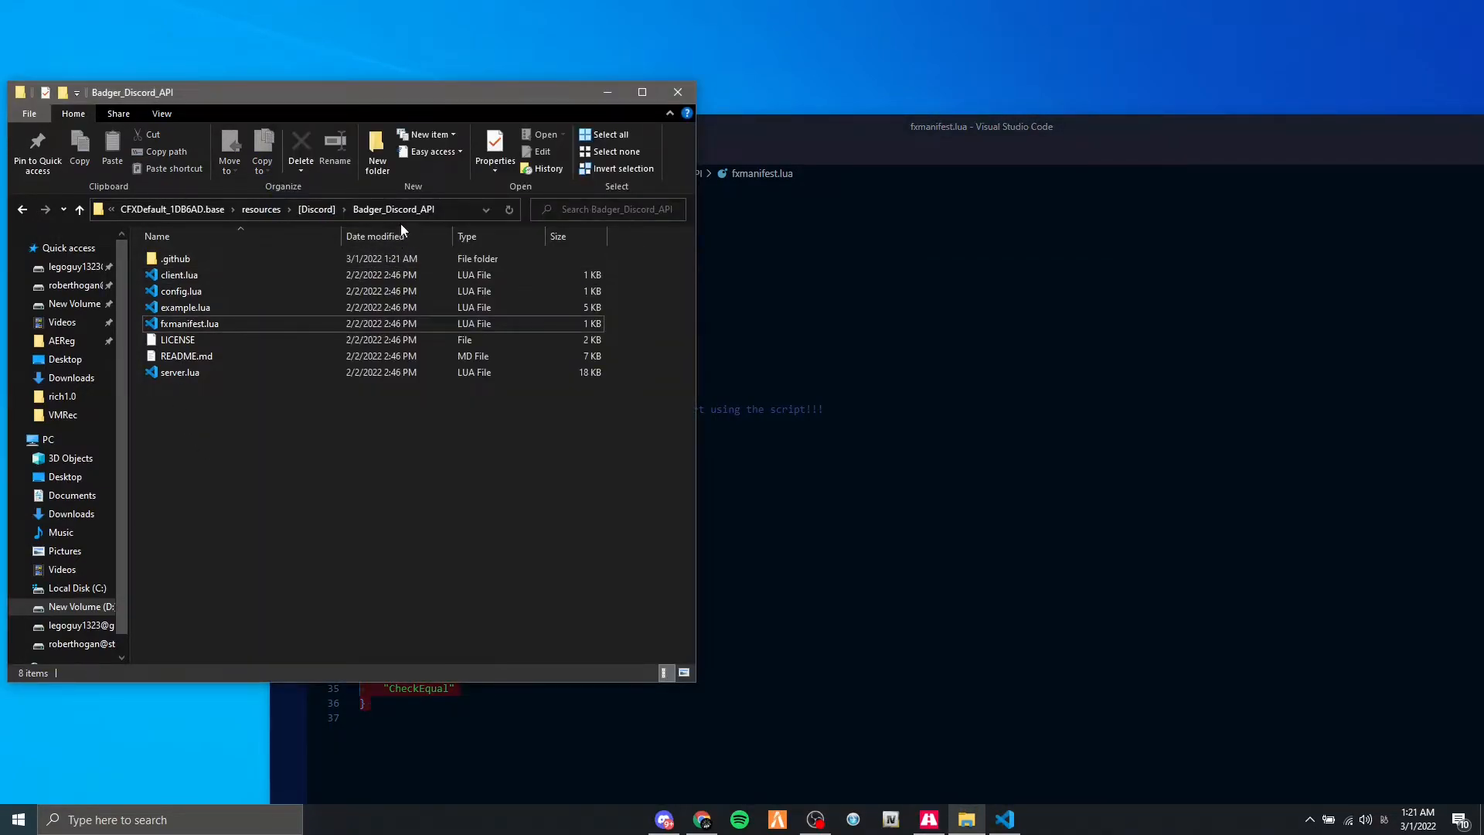
pyautogui.click(773, 629)
pyautogui.moveTo(640, 160); pyautogui.dragTo(560, 18)
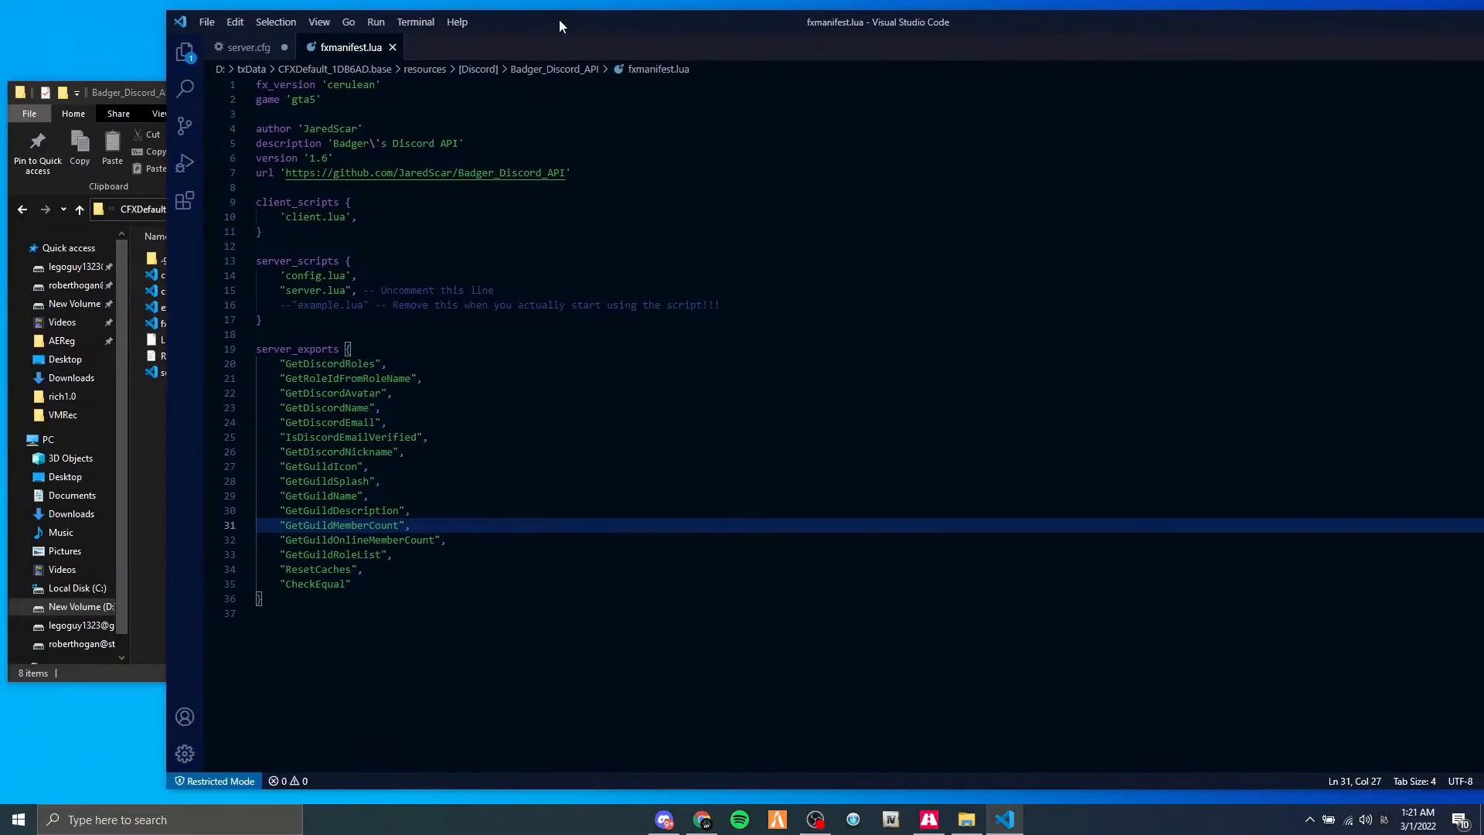
pyautogui.click(393, 47)
# Return to the Badger_Discord_API folder and delete its .github folder, LICENSE and README.md.
pyautogui.moveTo(549, 26); pyautogui.dragTo(384, 28)
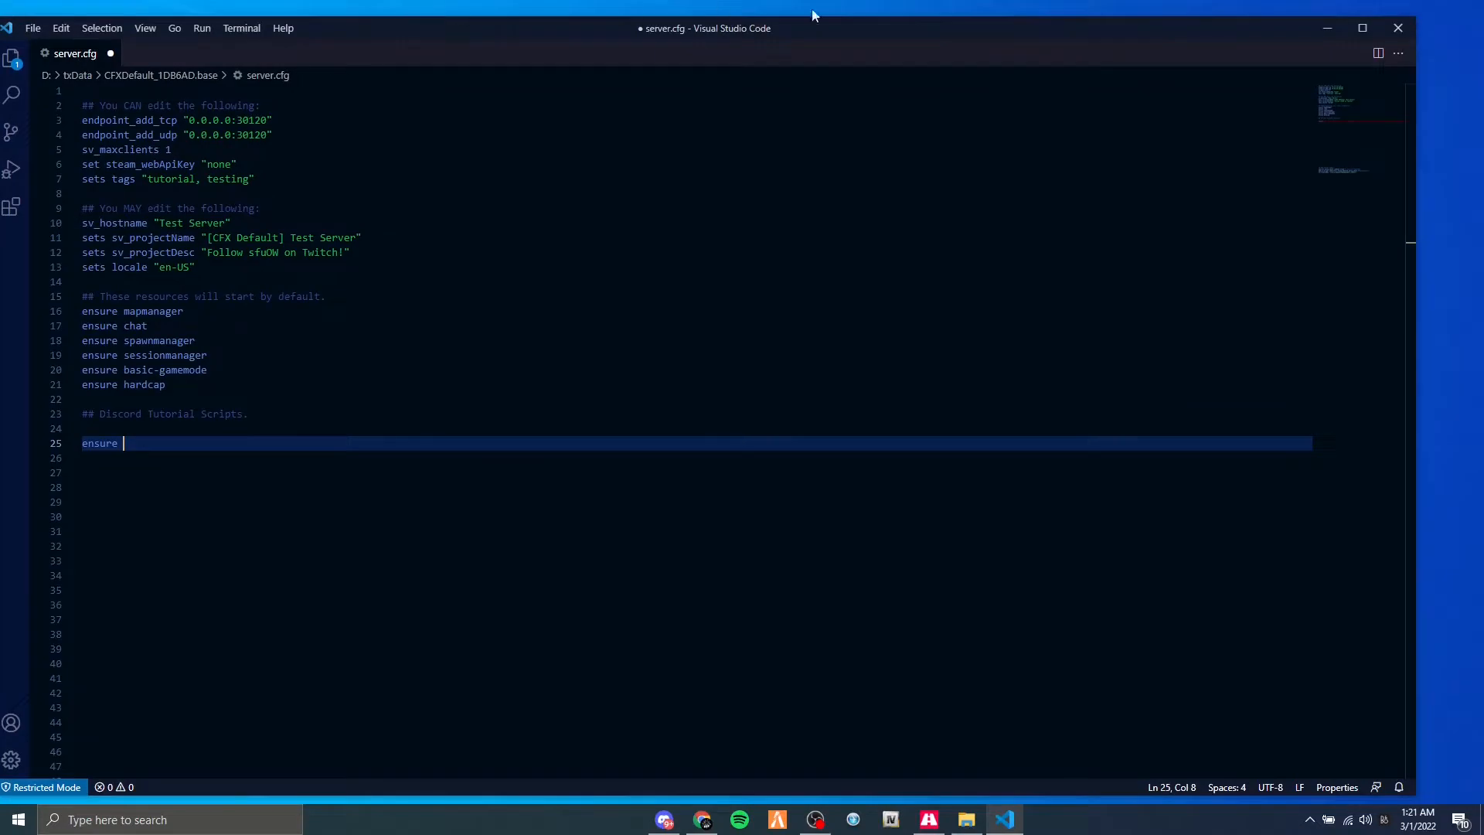
pyautogui.click(1336, 32)
pyautogui.click(314, 213)
pyautogui.doubleClick(246, 262)
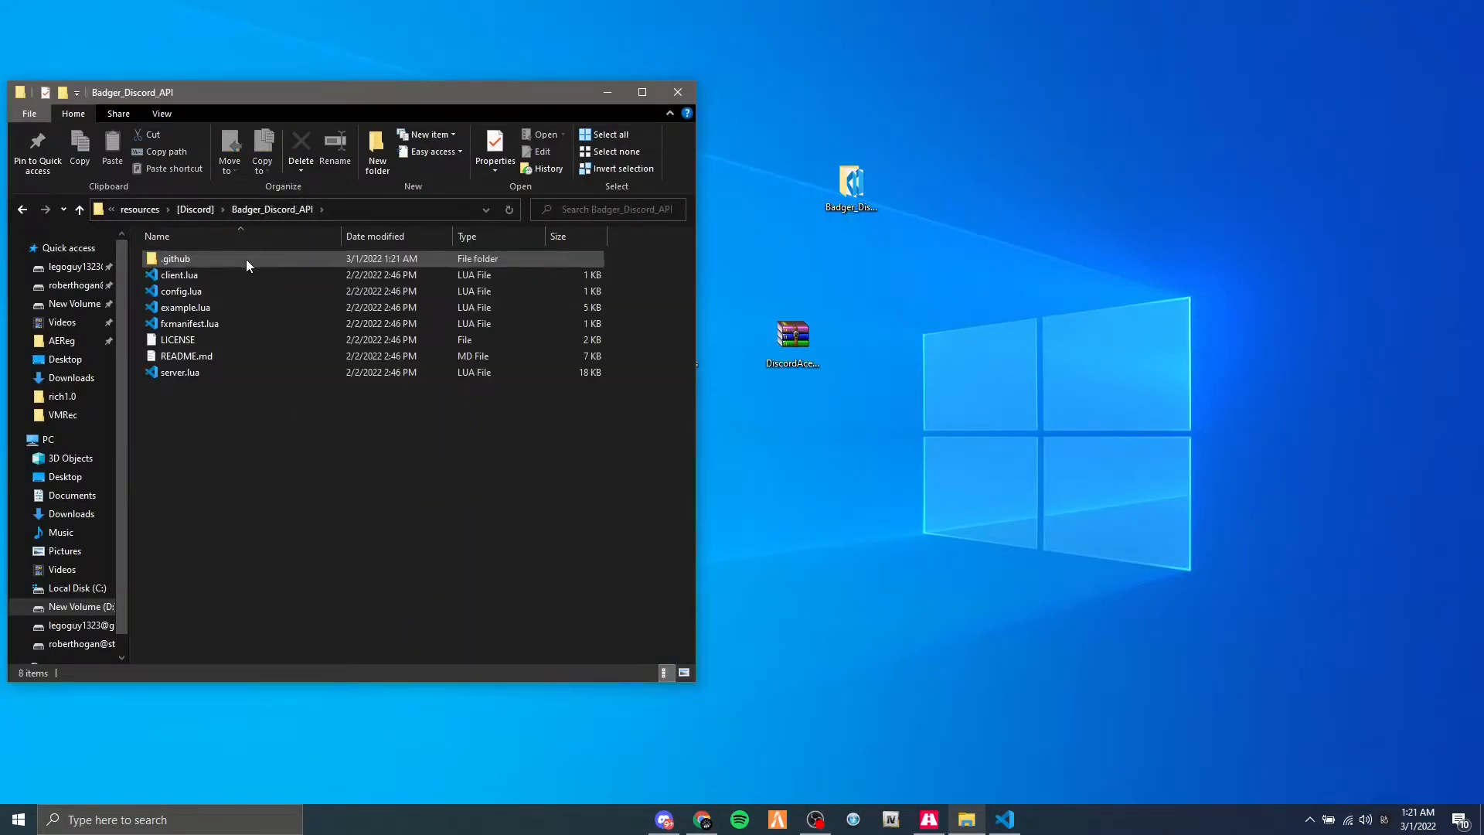
pyautogui.press('Delete')
pyautogui.click(247, 323)
pyautogui.keyDown('ctrl'); pyautogui.click(247, 340); pyautogui.keyUp('ctrl')
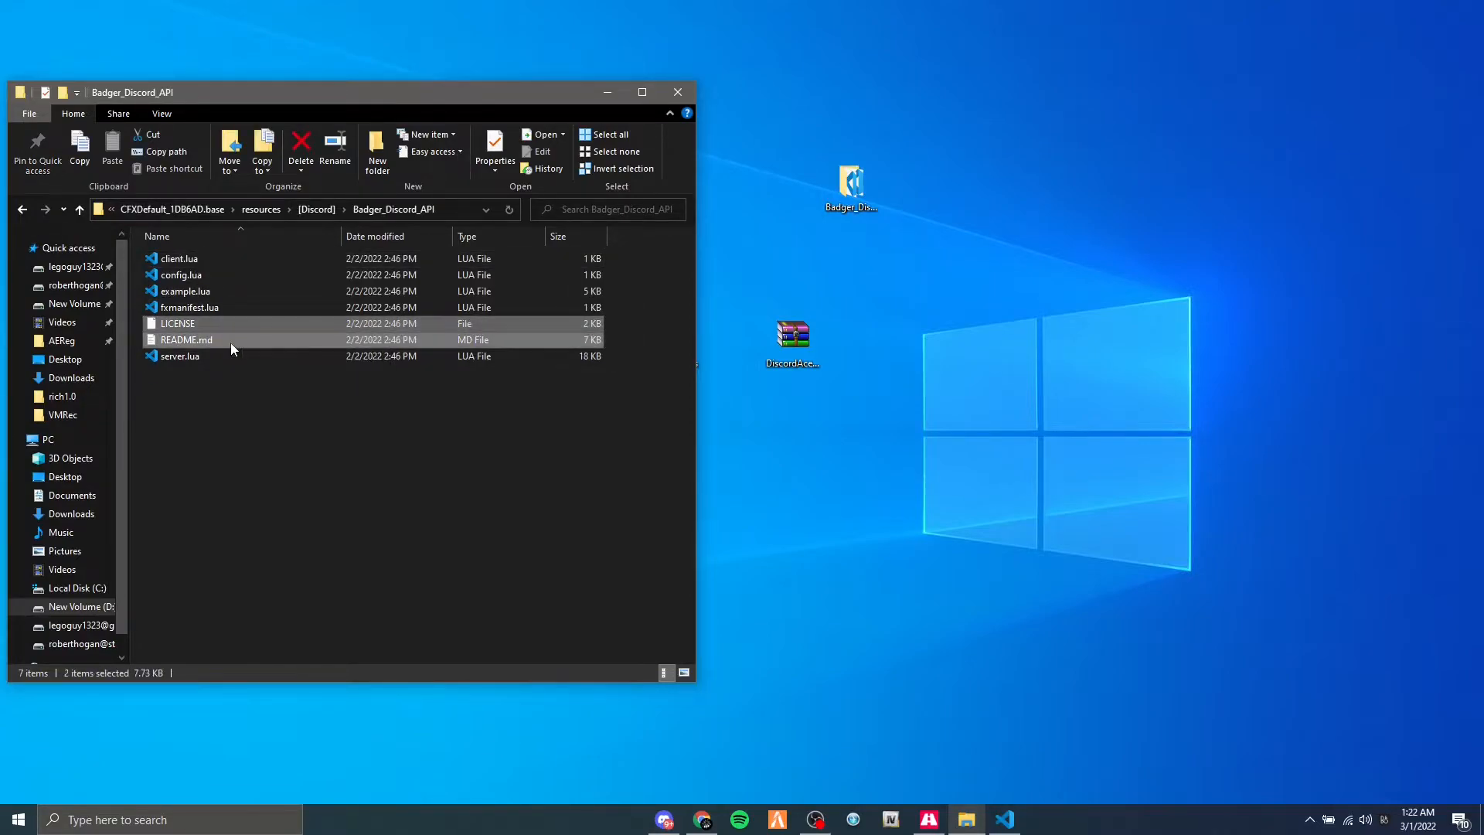
pyautogui.press('Delete')
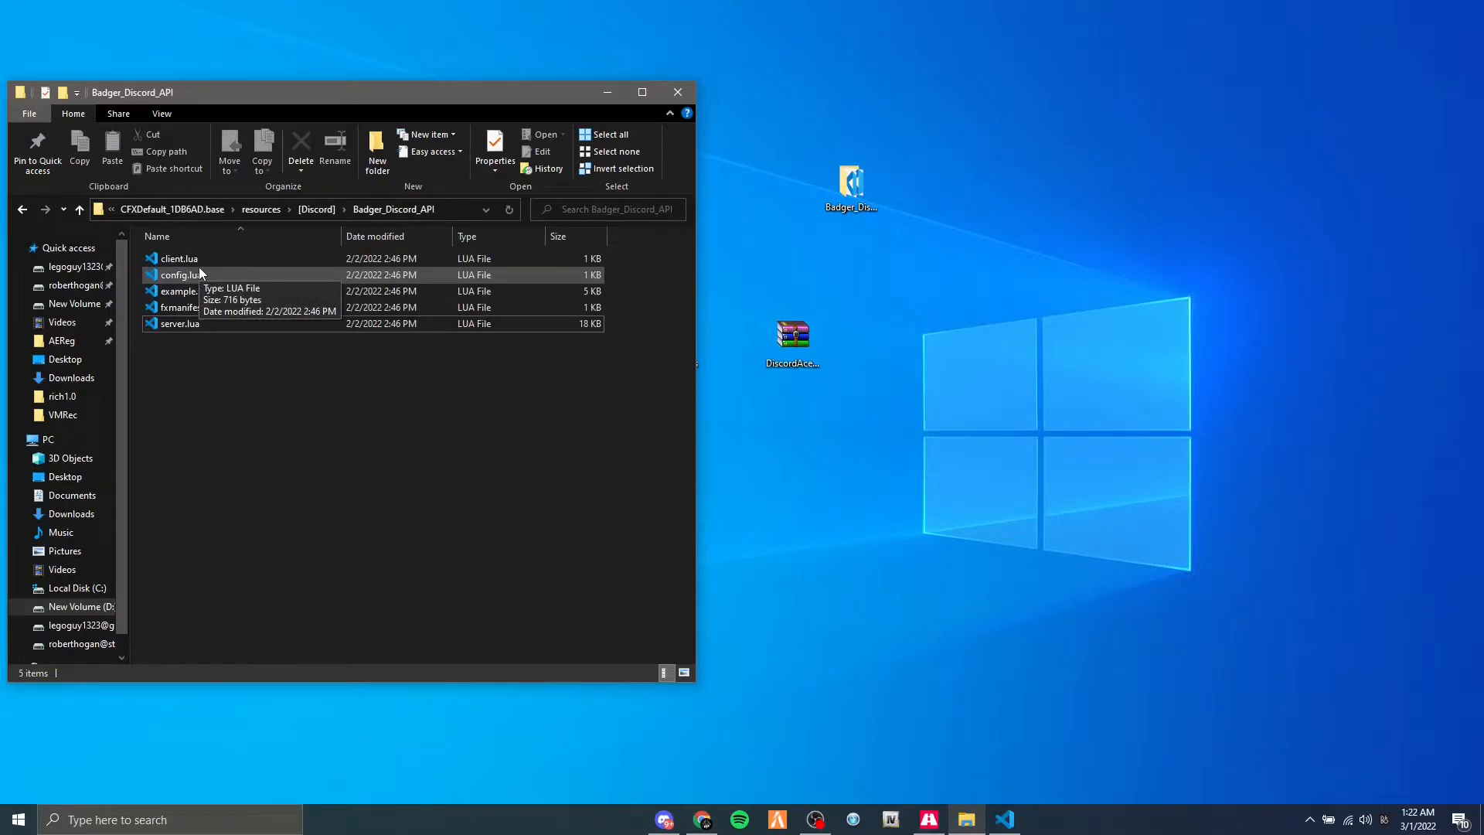
# Open config.lua of Badger_Discord_API and examine the Guild_ID, Bot_Token and Discord role caching settings.
pyautogui.doubleClick(226, 278)
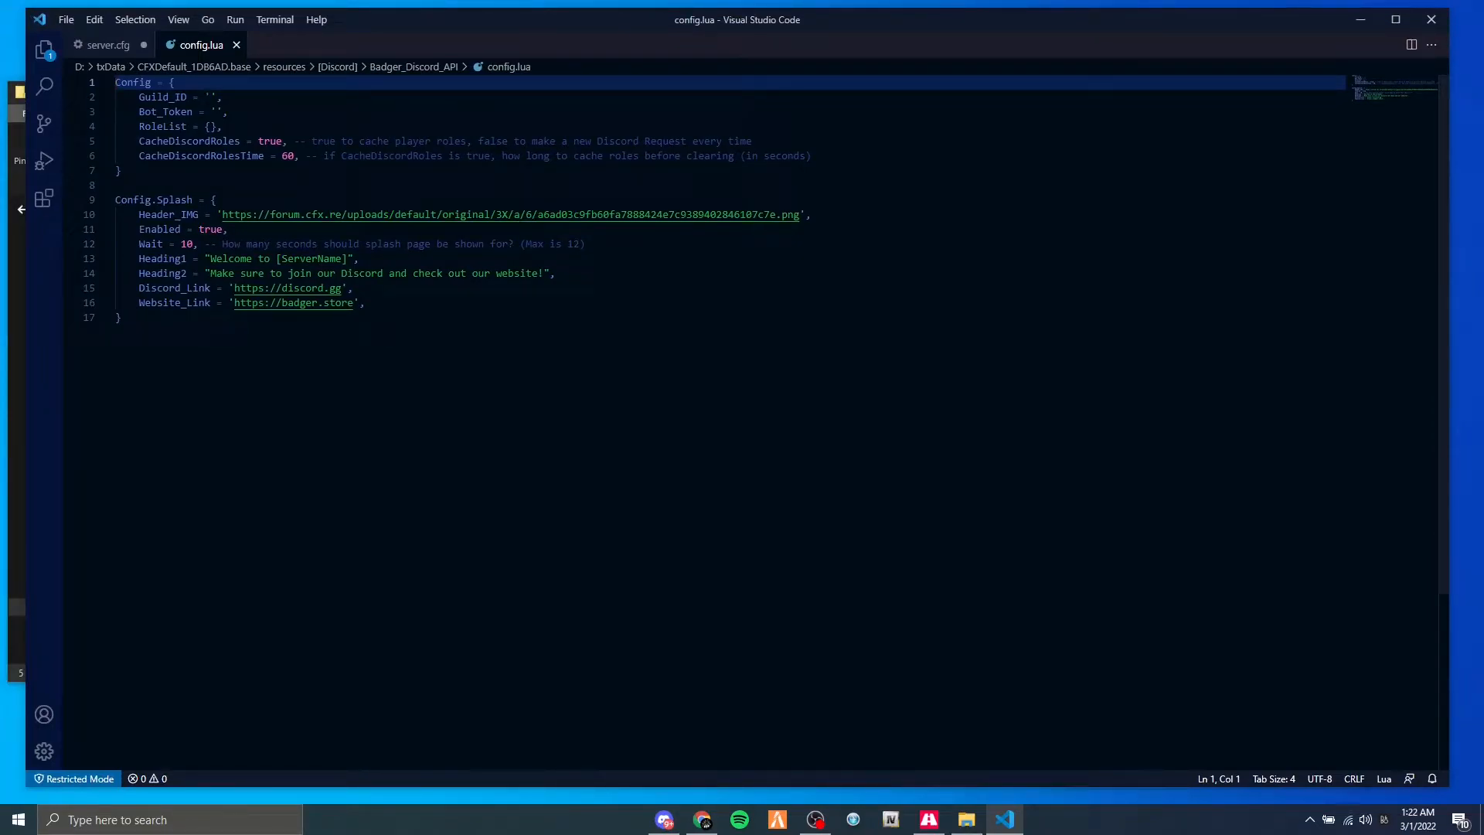
pyautogui.click(210, 97)
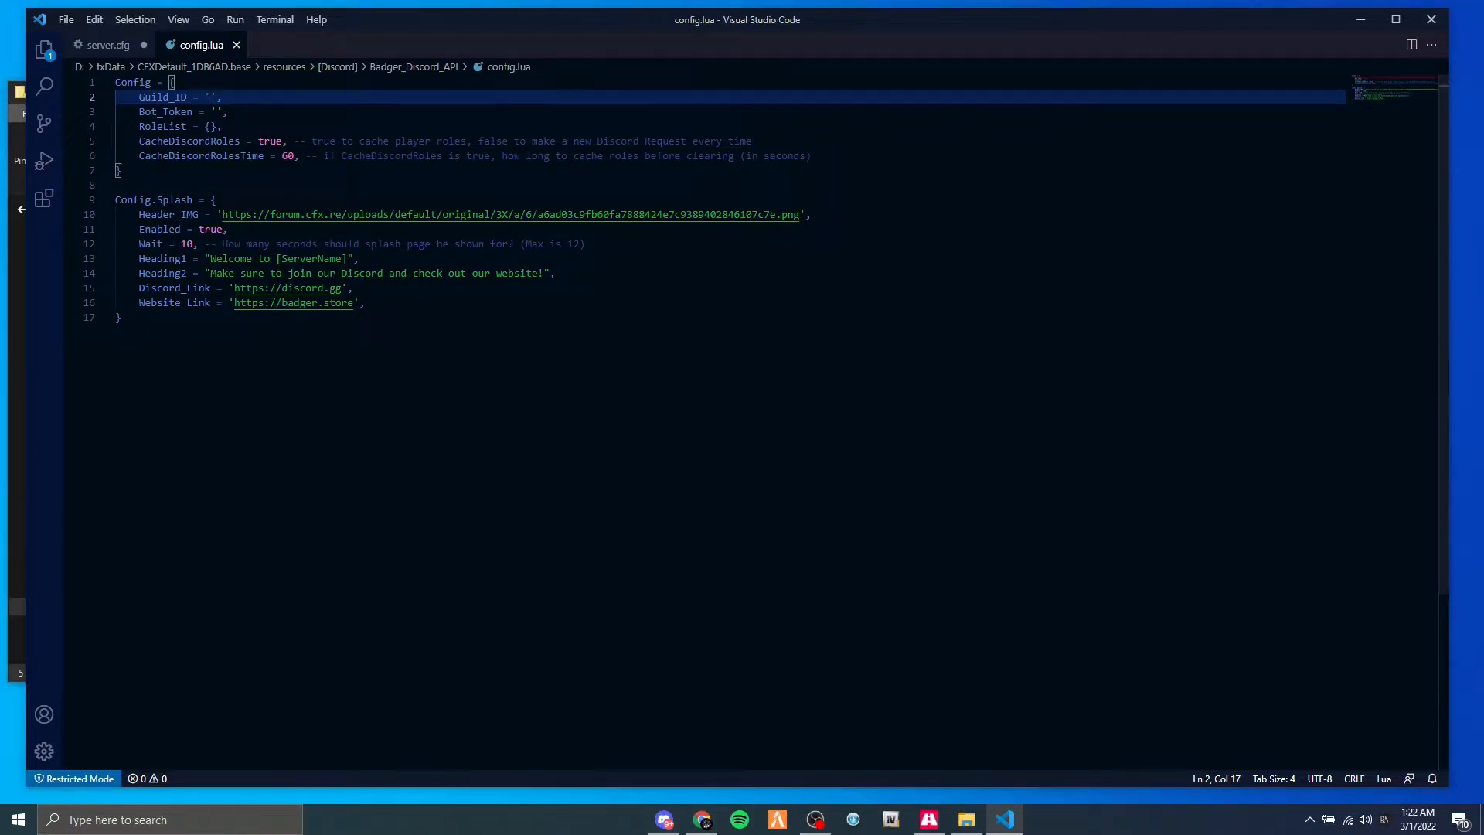
pyautogui.click(216, 112)
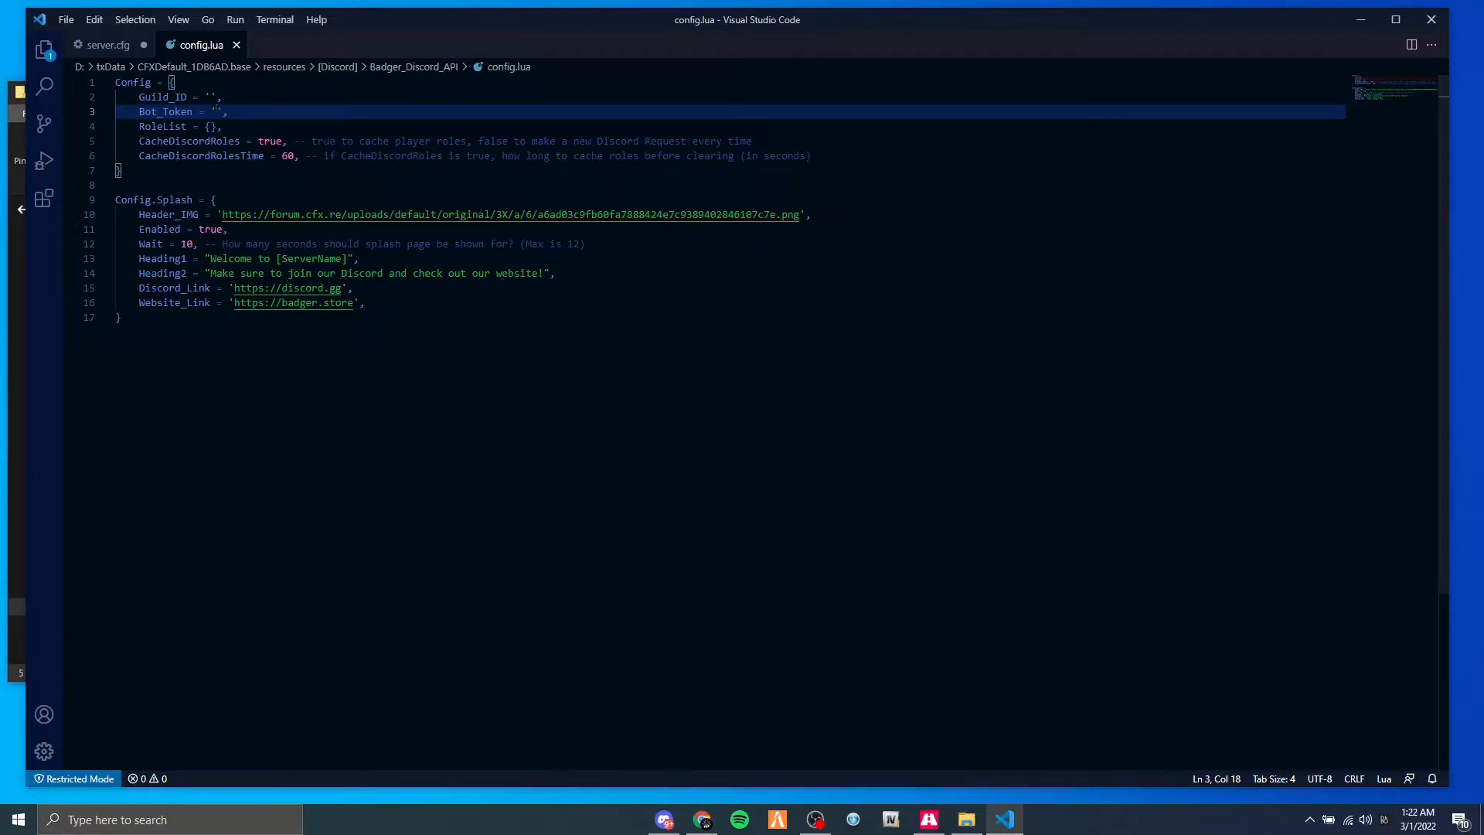
pyautogui.moveTo(751, 140); pyautogui.dragTo(341, 141)
pyautogui.click(359, 141)
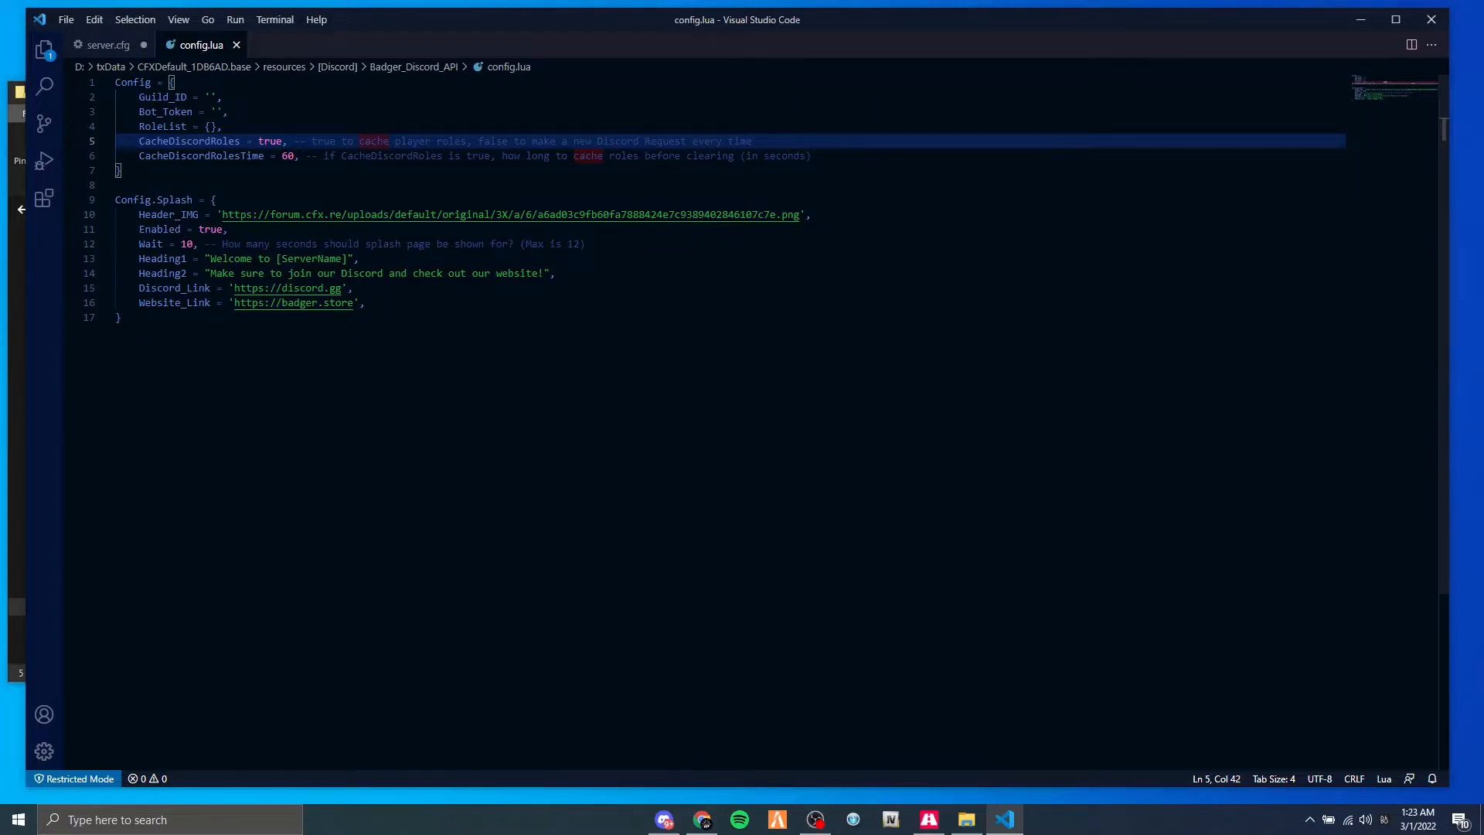
pyautogui.moveTo(821, 158); pyautogui.dragTo(821, 167)
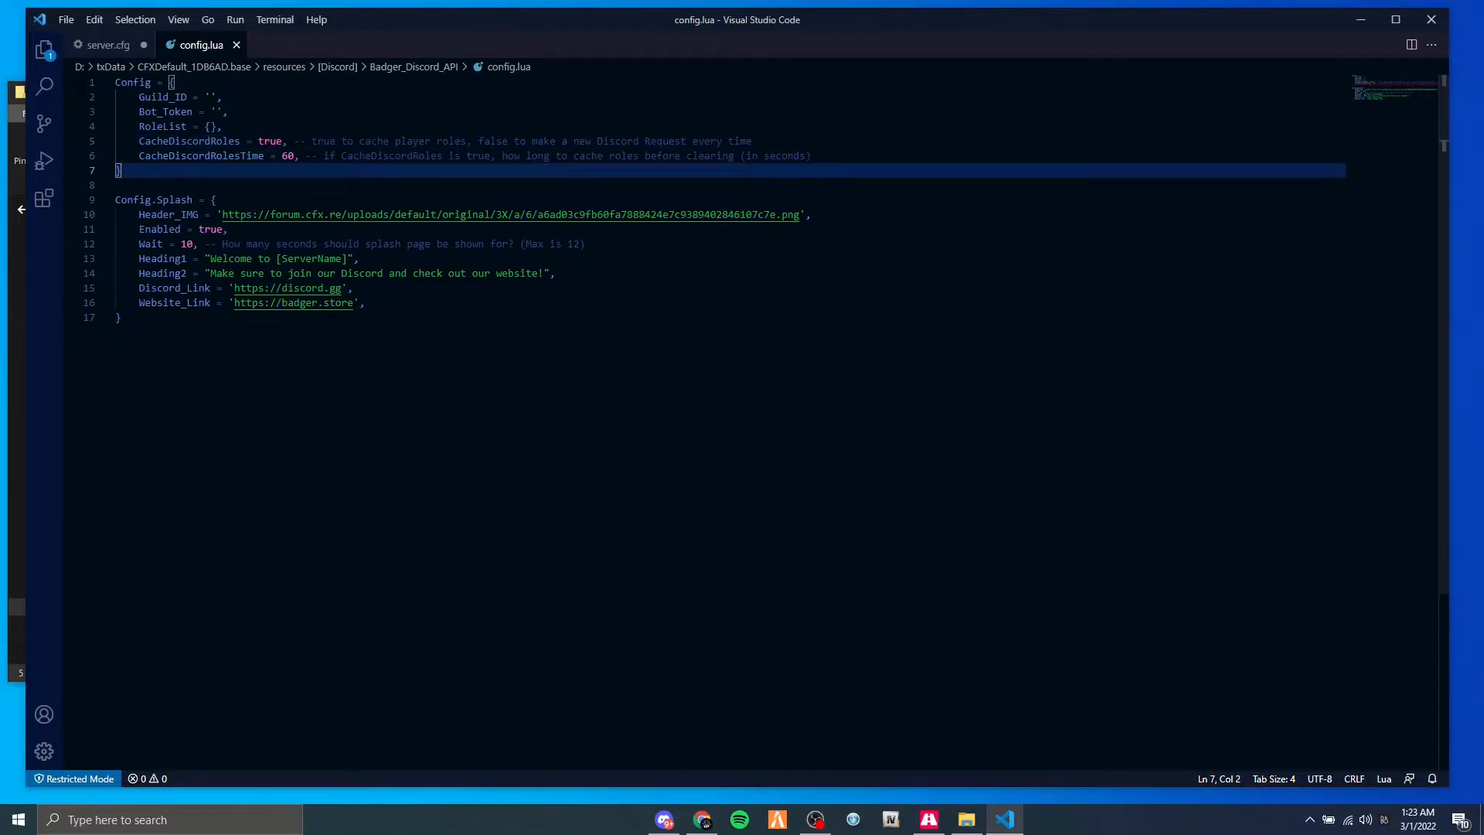
pyautogui.click(347, 157)
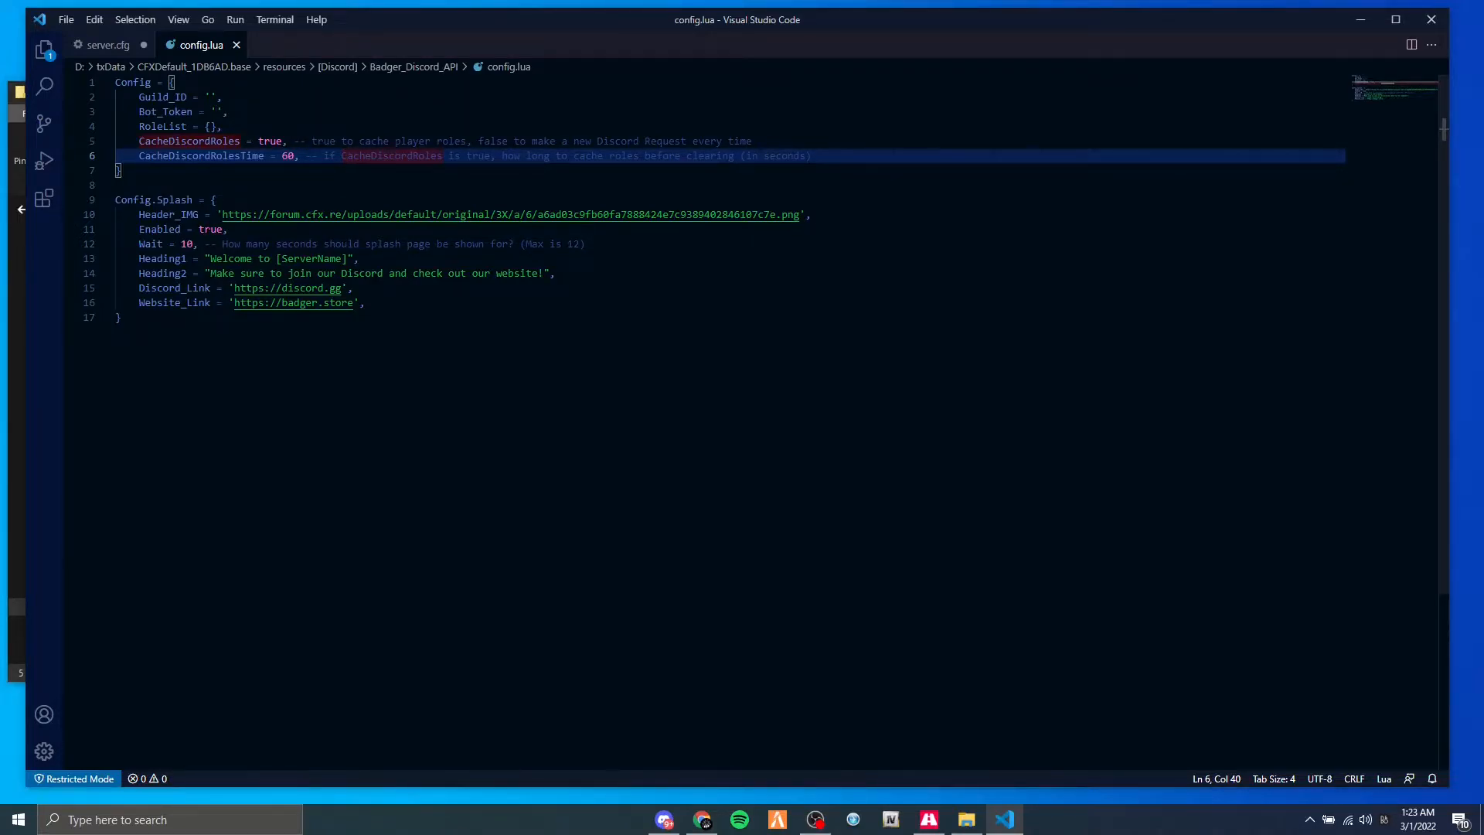
# Set Enabled to false in the Config.Splash block of config.lua.
pyautogui.doubleClick(210, 229)
pyautogui.write('false')
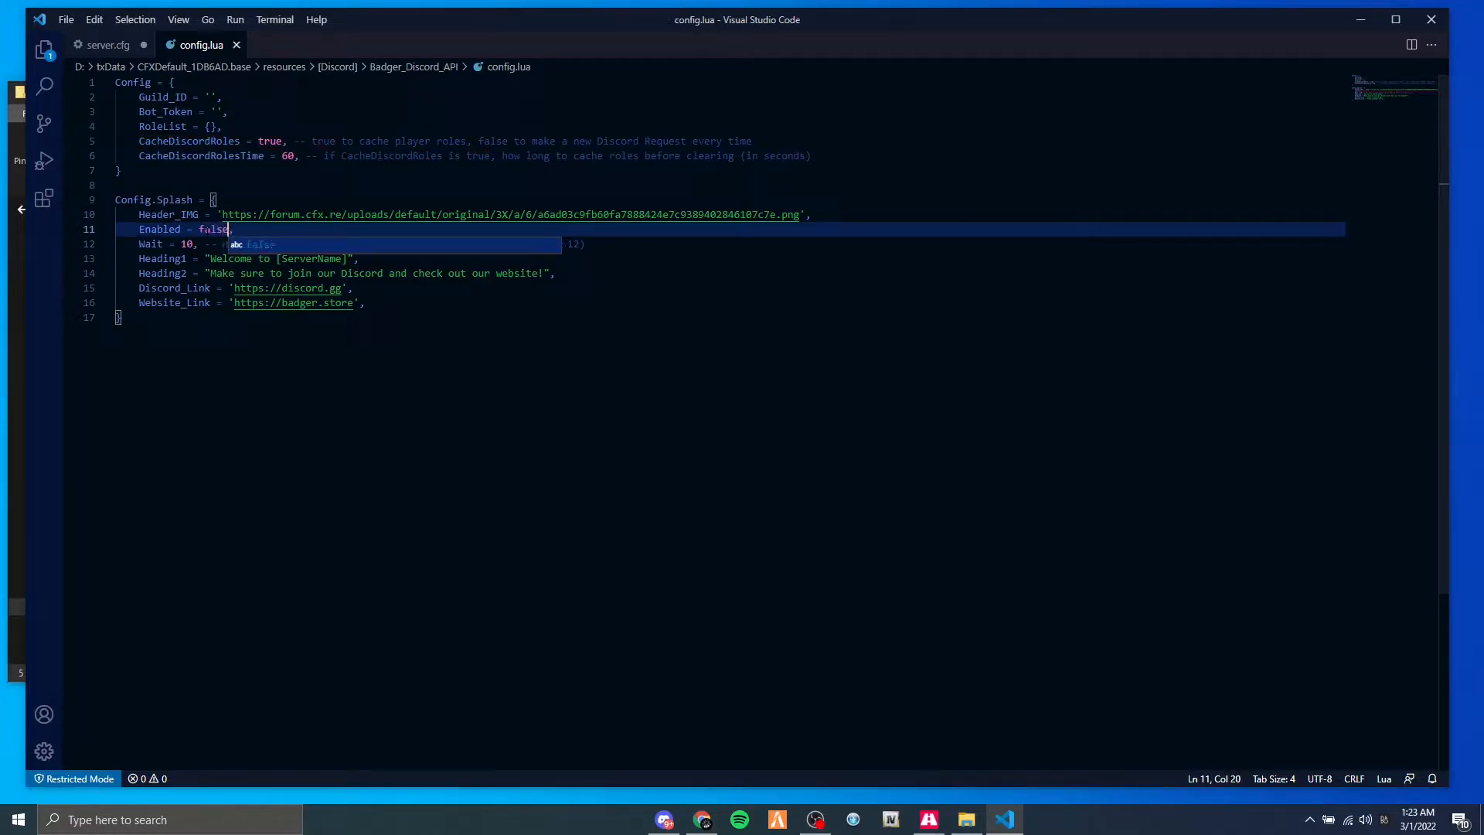
pyautogui.click(199, 230)
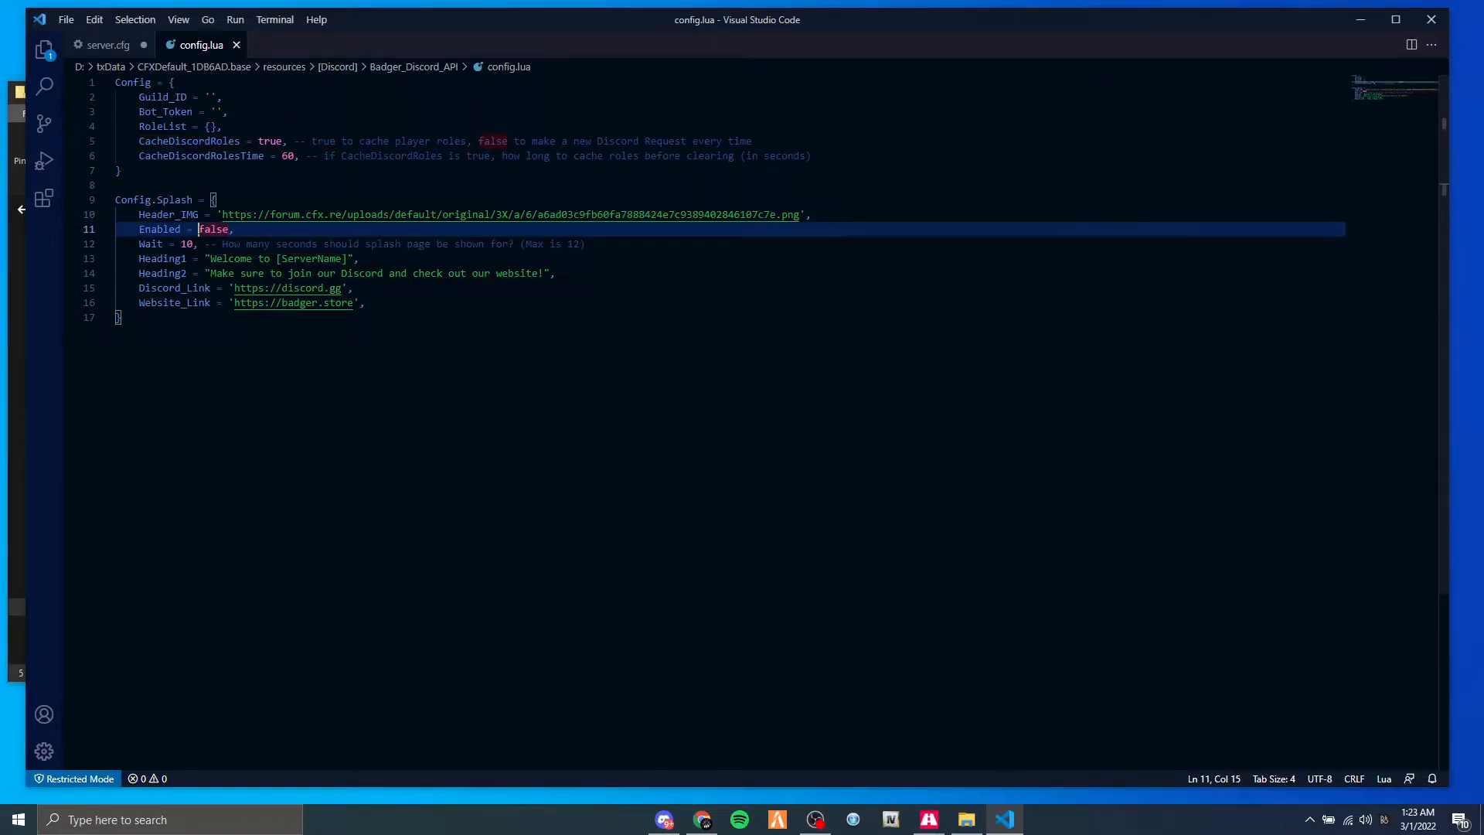
# Place the cursor inside the Guild_ID quotes in config.lua, switch to Discord and copy the Test Server's ID.
pyautogui.click(210, 97)
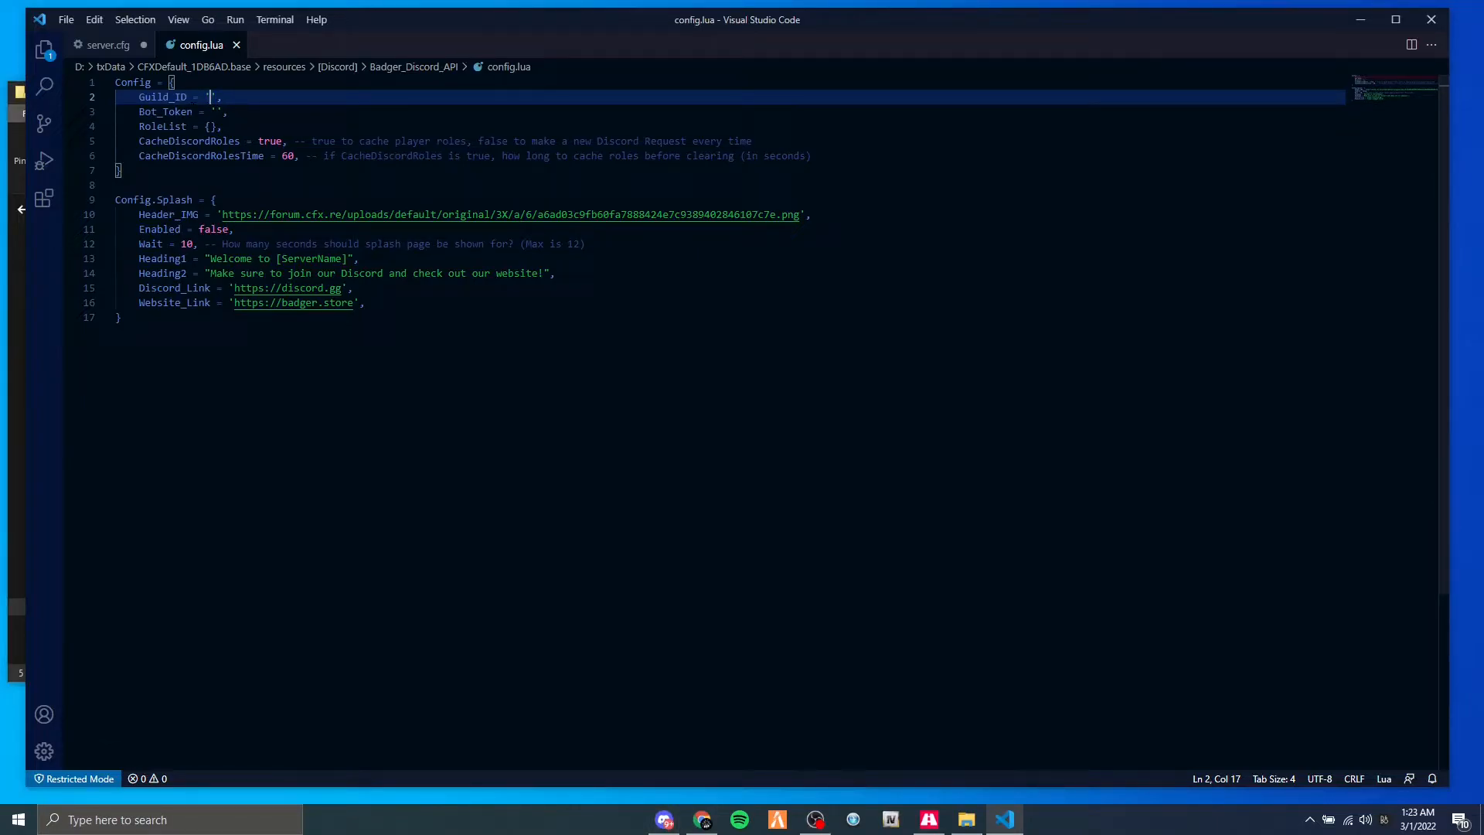
pyautogui.click(664, 819)
pyautogui.click(154, 37)
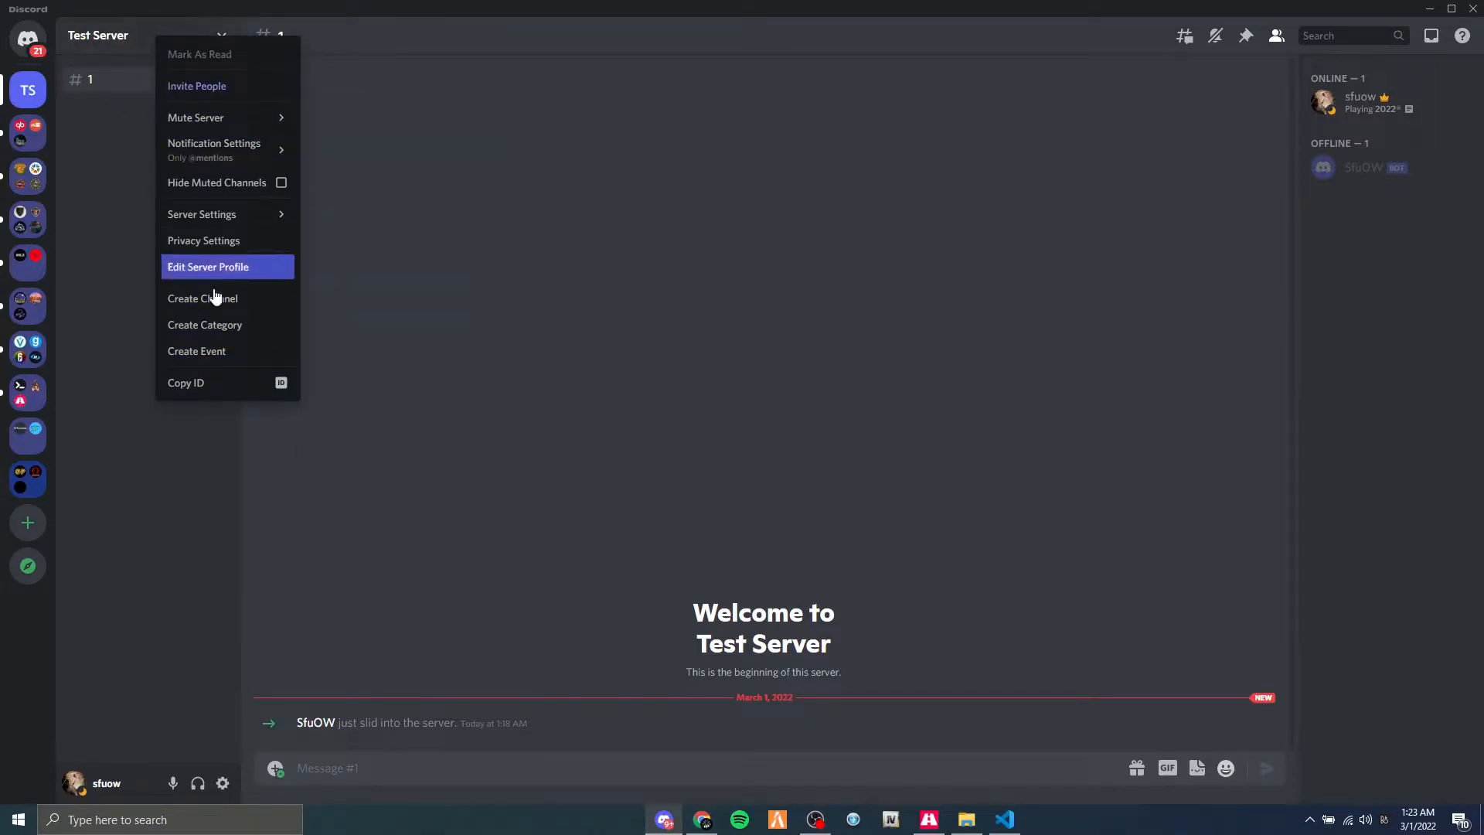
pyautogui.click(203, 383)
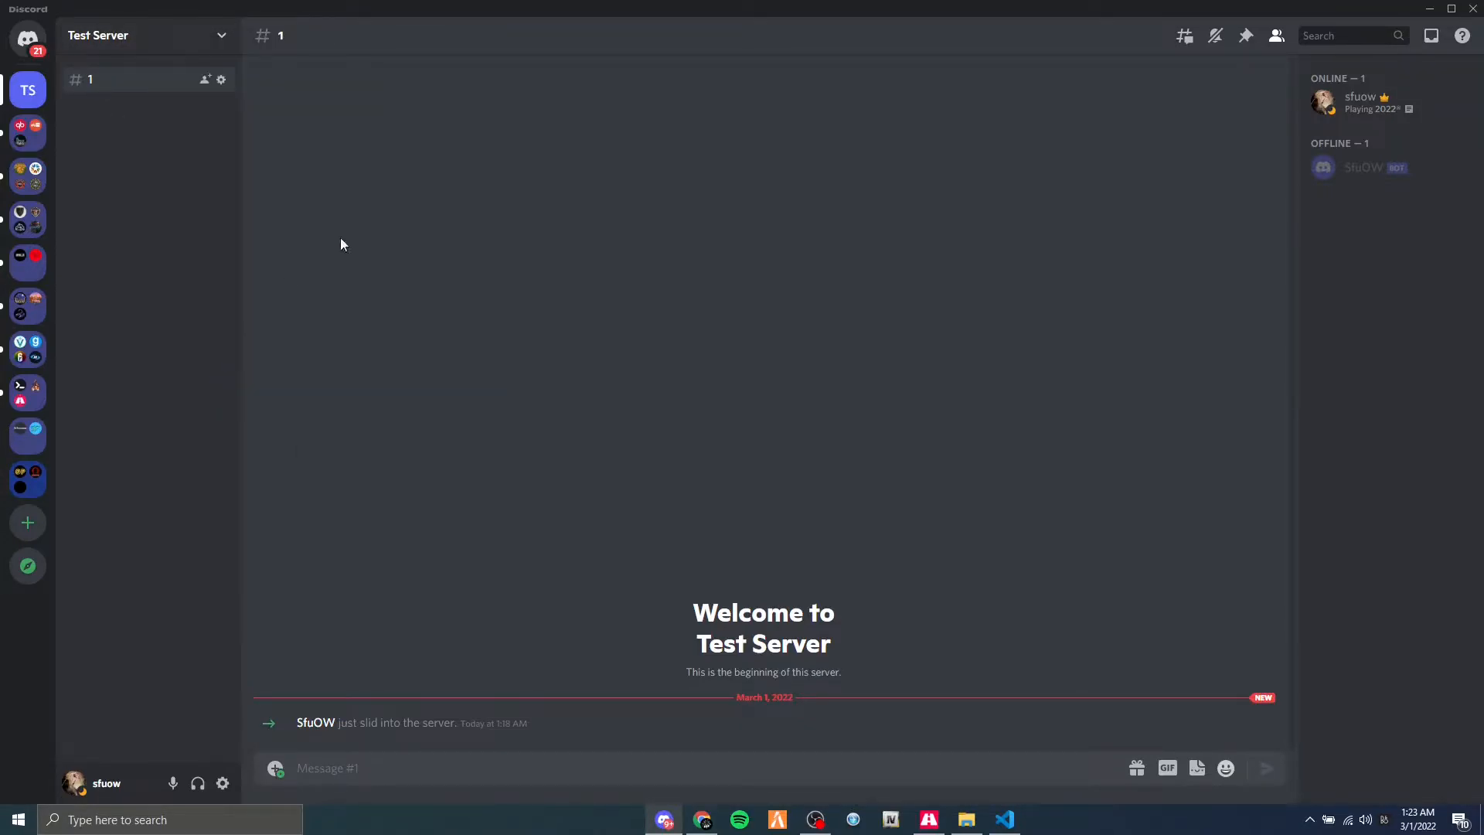
# Open the server owner's profile card in the member list, check its role options, and close it.
pyautogui.click(1345, 101)
pyautogui.click(1081, 391)
pyautogui.click(1029, 465)
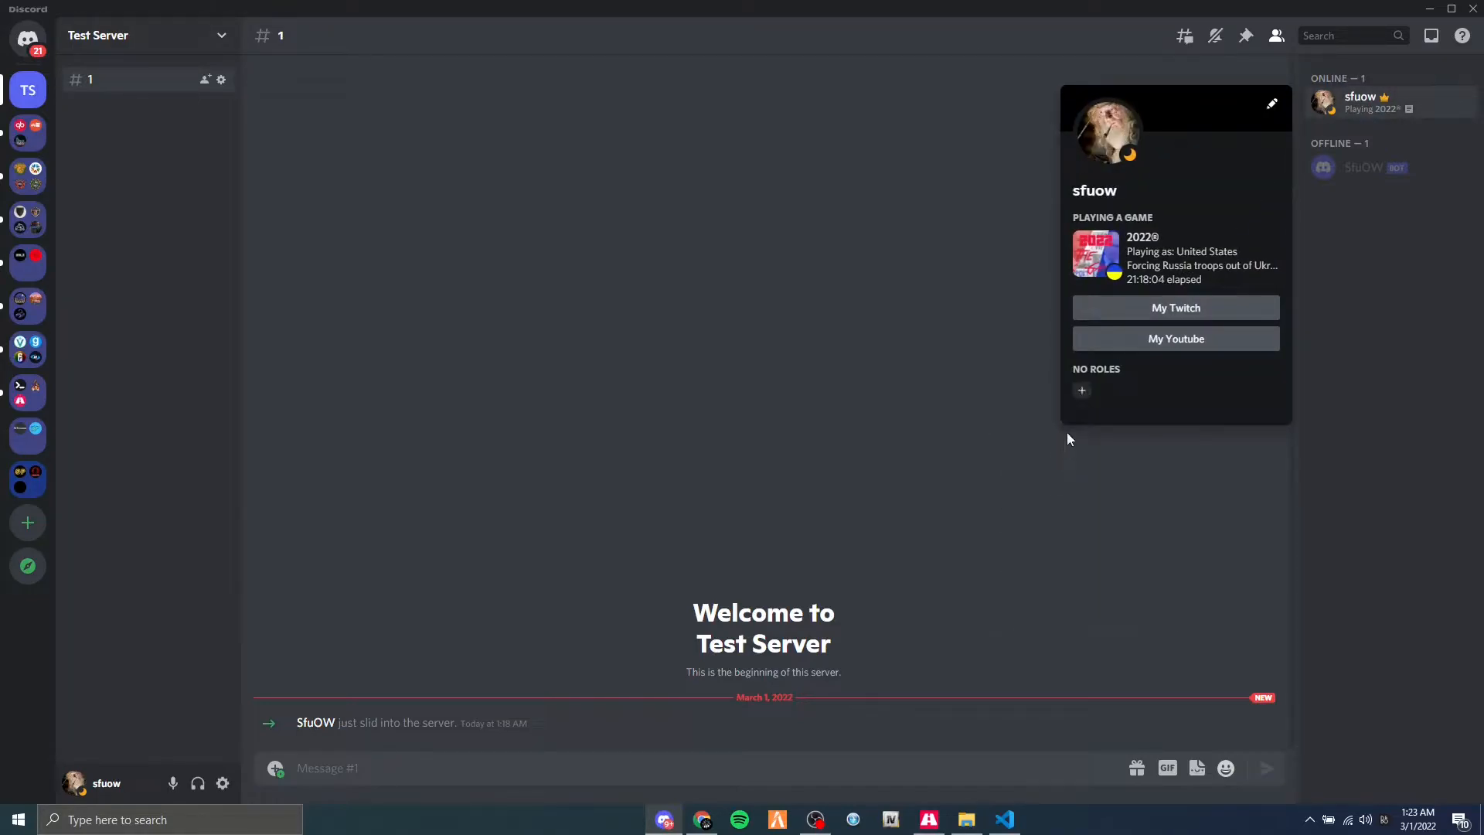
pyautogui.rightClick(1104, 385)
pyautogui.click(1193, 374)
# Check the Developer Mode option in Discord's advanced user settings and close the settings.
pyautogui.click(223, 785)
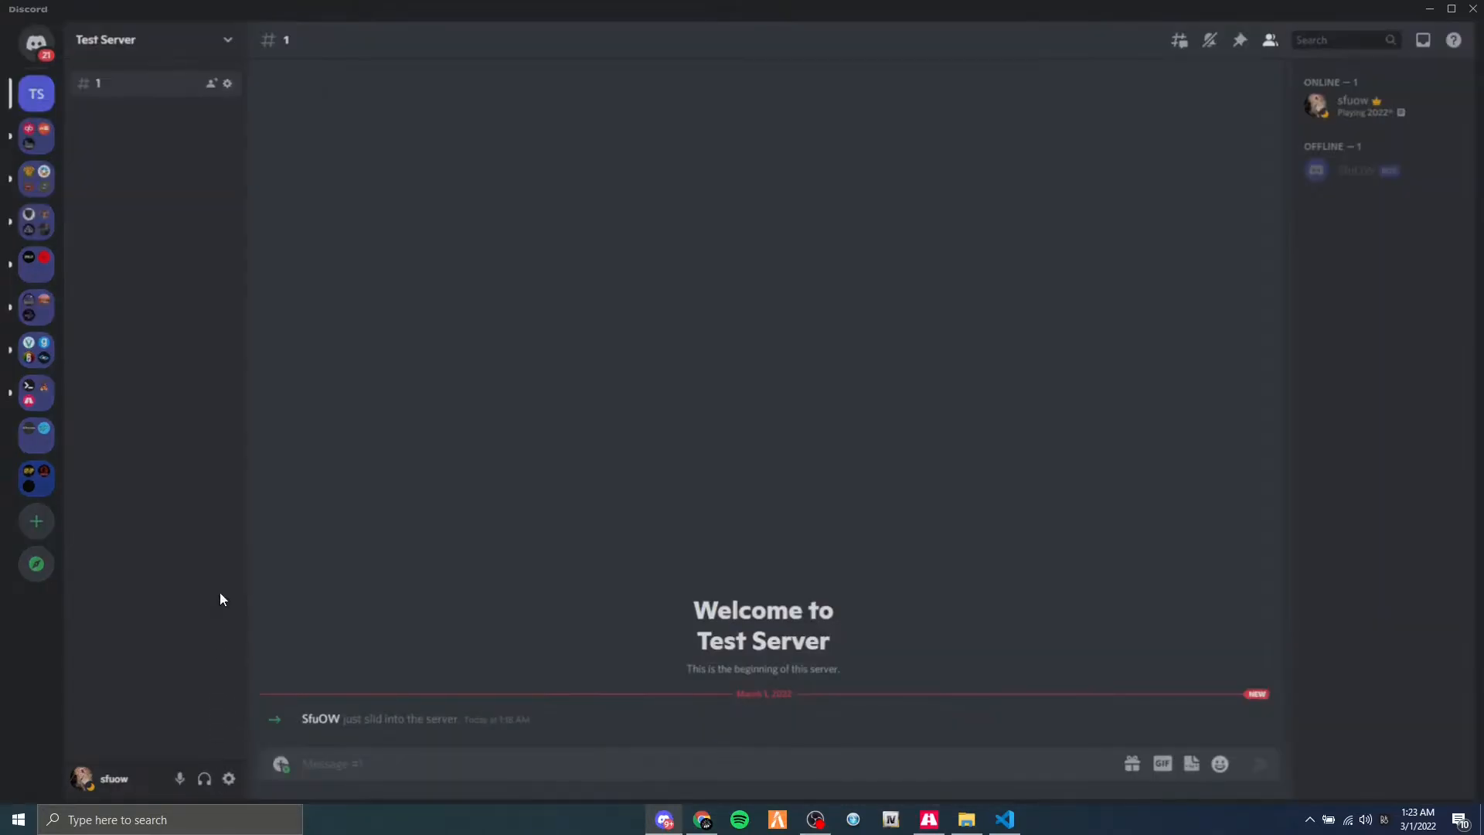
pyautogui.click(421, 661)
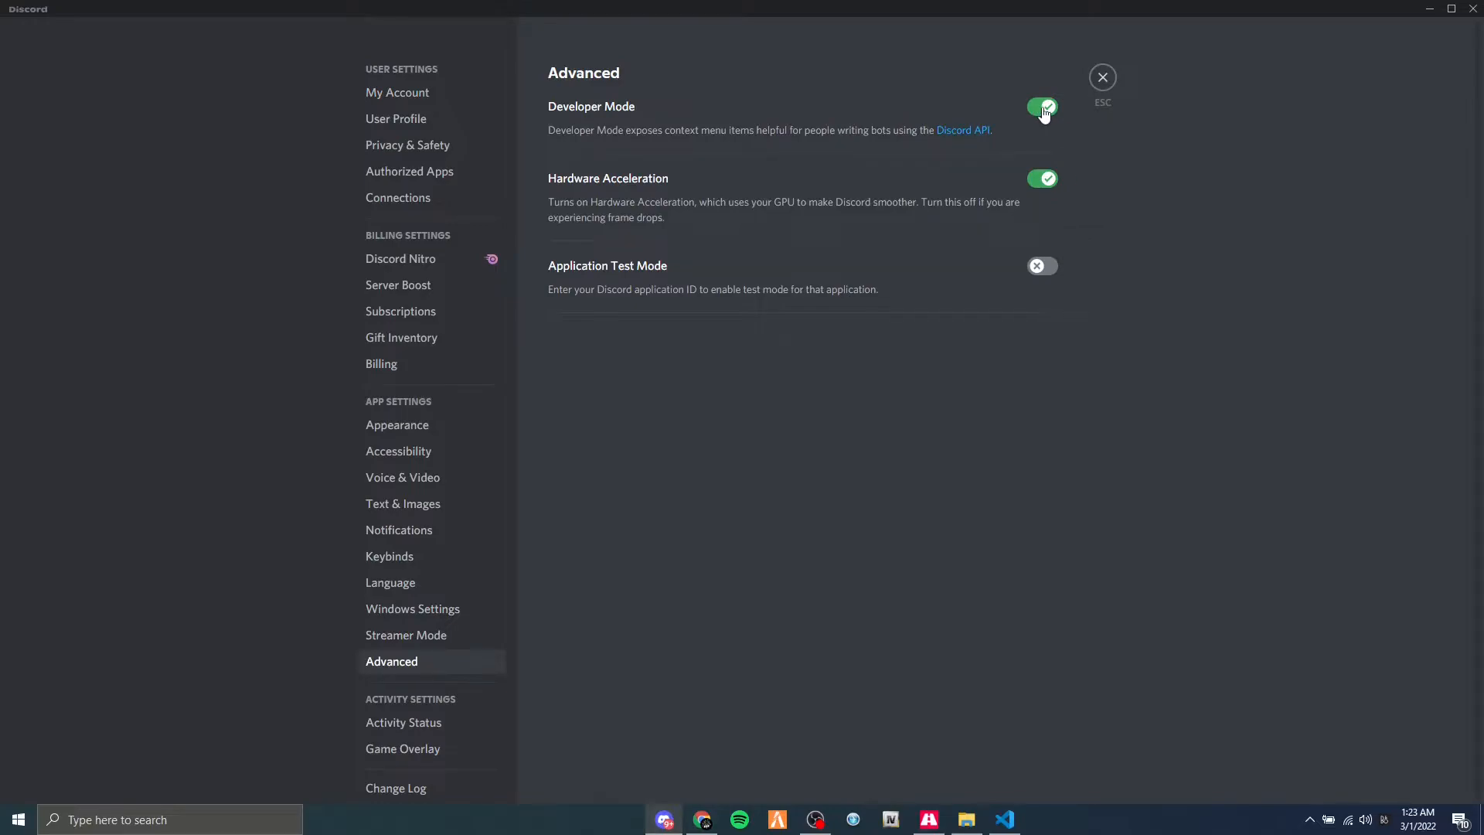
pyautogui.click(1101, 78)
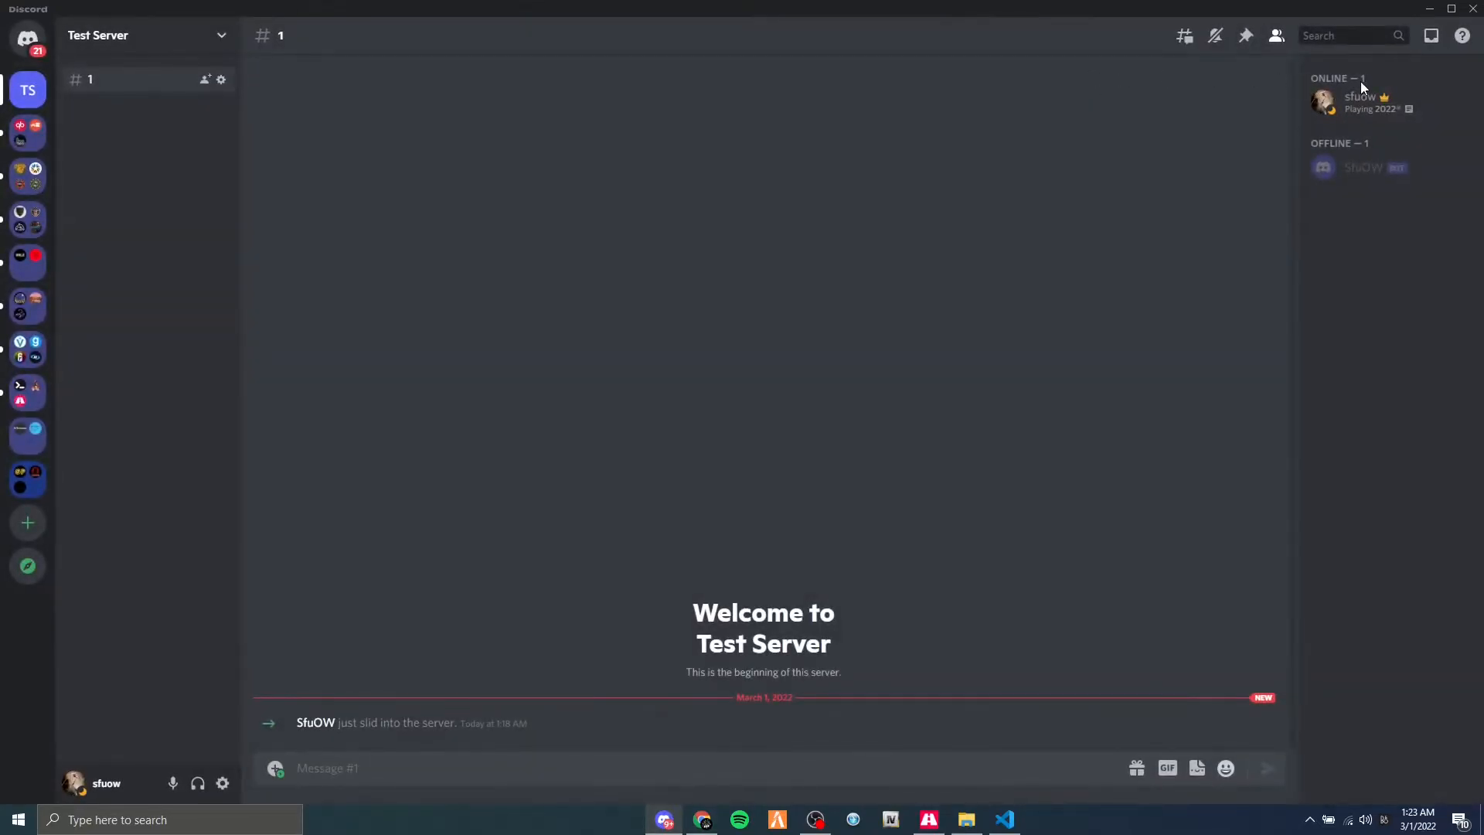
# Remove Role 1 from the server owner's profile card in the member list and close the card.
pyautogui.click(1371, 117)
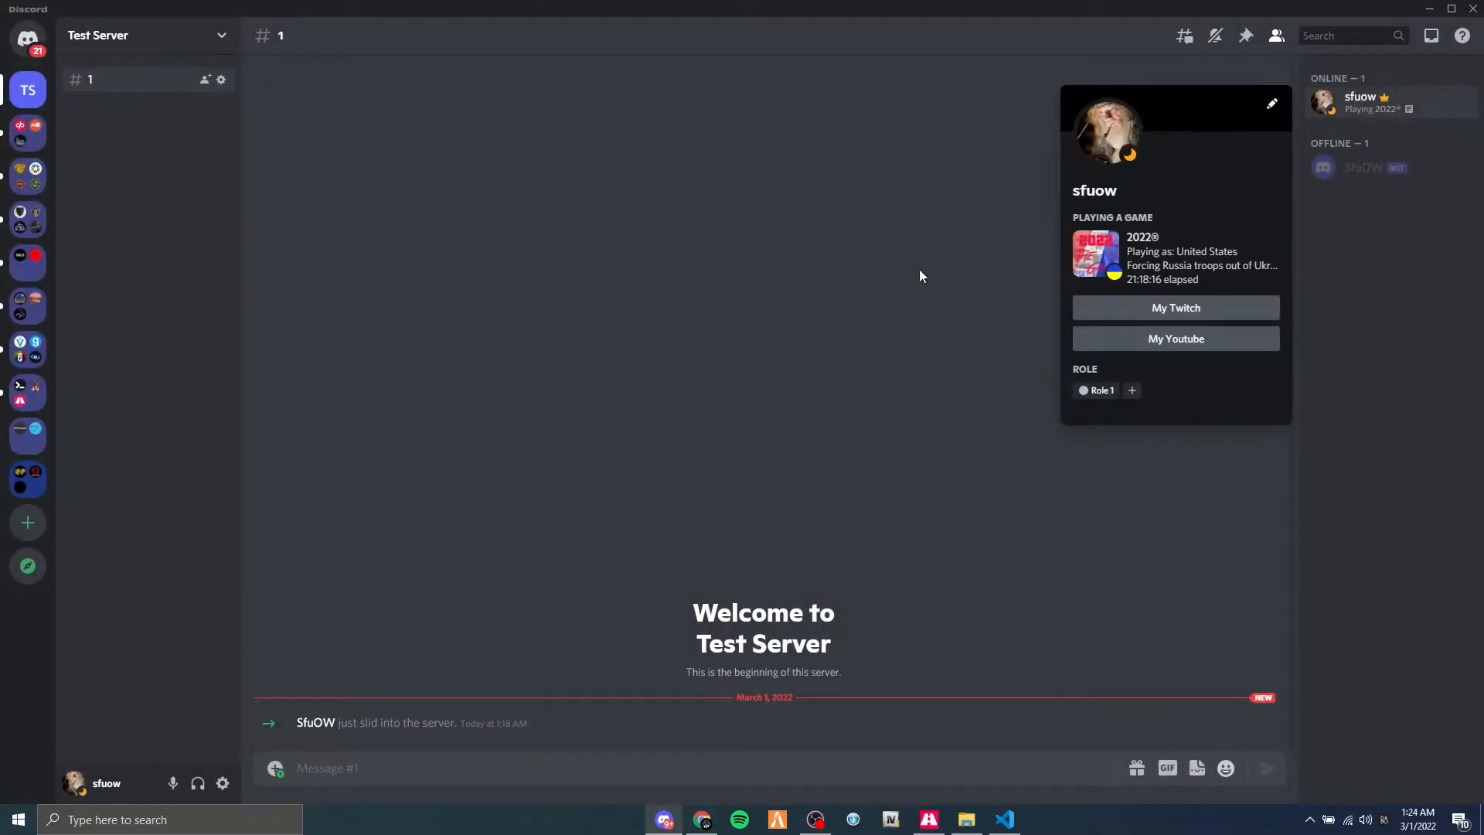
pyautogui.click(1084, 390)
pyautogui.click(949, 262)
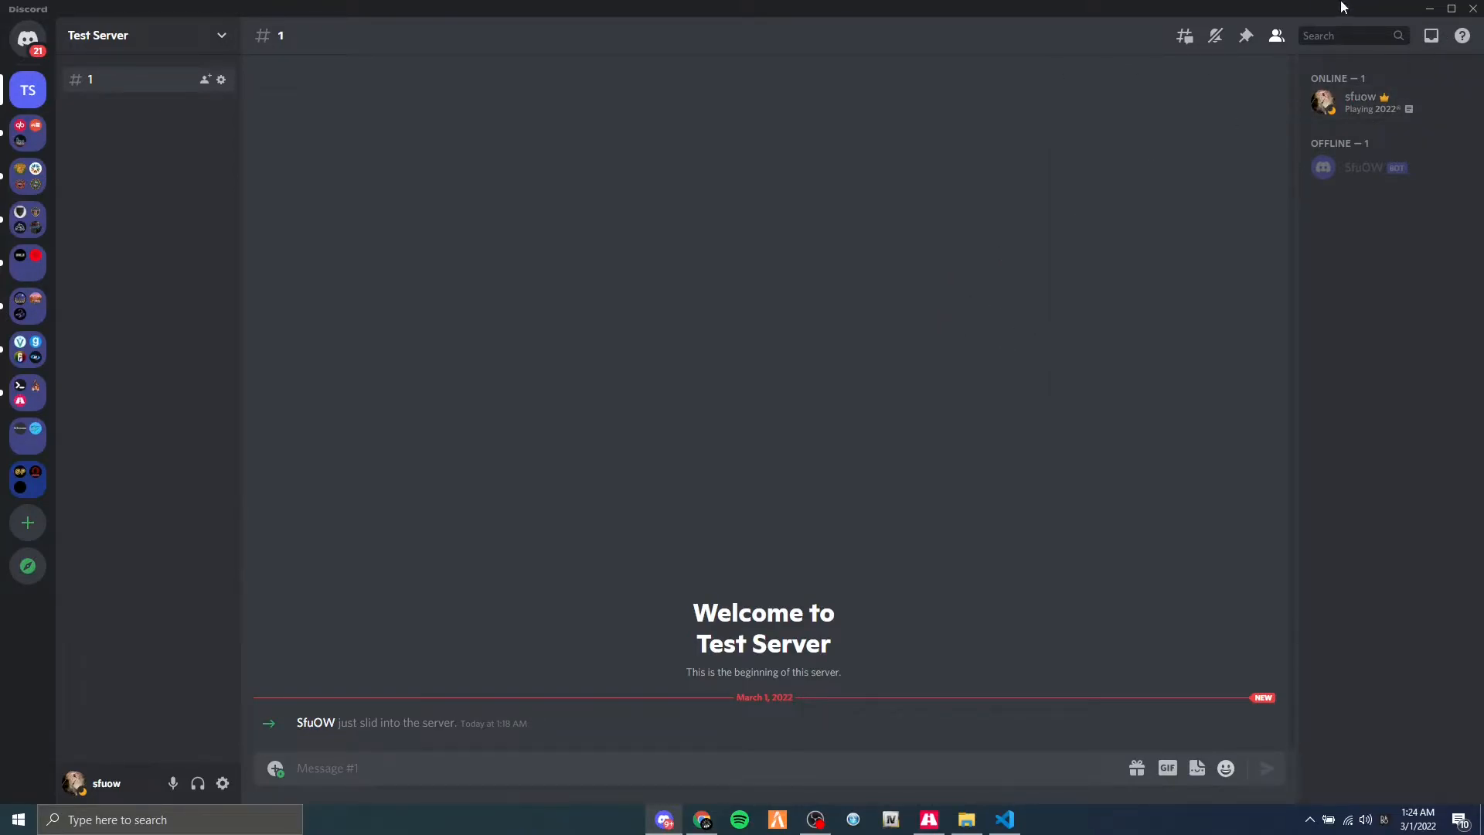
# Copy the Test Server's ID in Discord and paste it as the Guild_ID value in config.lua.
pyautogui.rightClick(107, 49)
pyautogui.click(162, 395)
pyautogui.rightClick(115, 33)
pyautogui.click(202, 375)
pyautogui.click(1432, 9)
pyautogui.hotkey('ctrl', 'v')
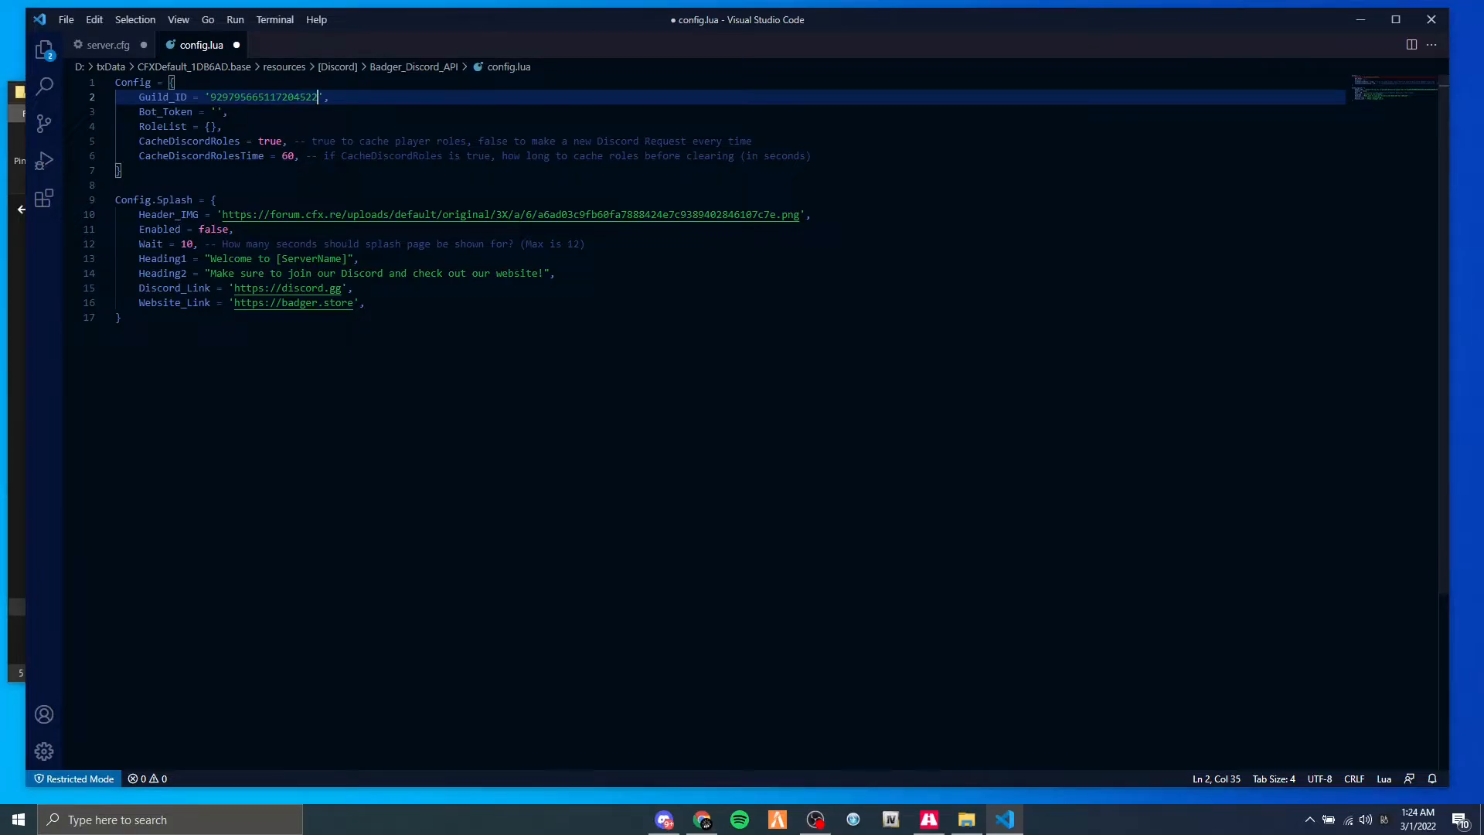
# Copy the SfuOW bot's token from the Discord Developer Portal and paste it as the Bot_Token value in config.lua.
pyautogui.click(217, 112)
pyautogui.click(702, 819)
pyautogui.click(117, 13)
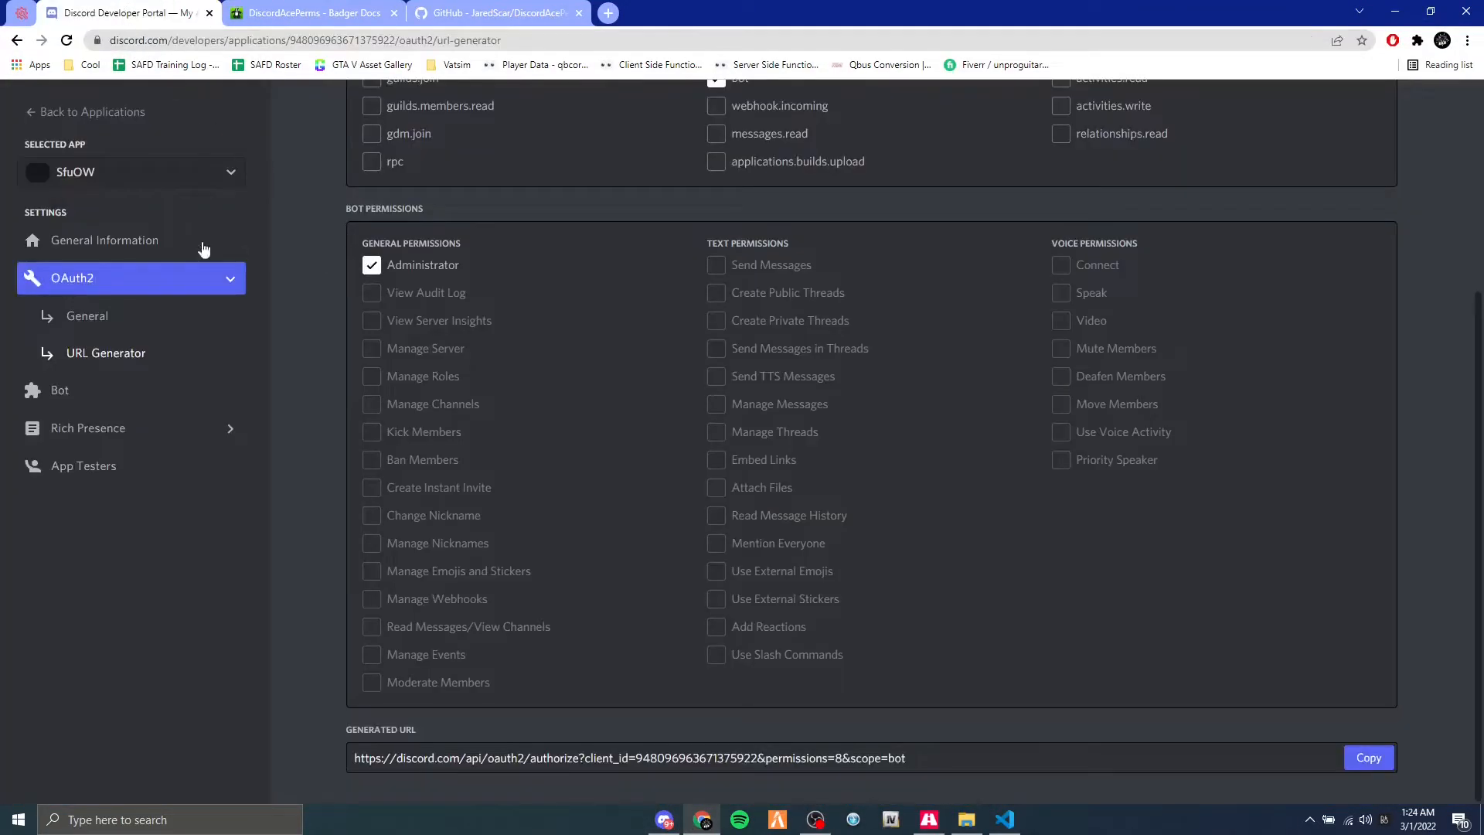
pyautogui.click(66, 399)
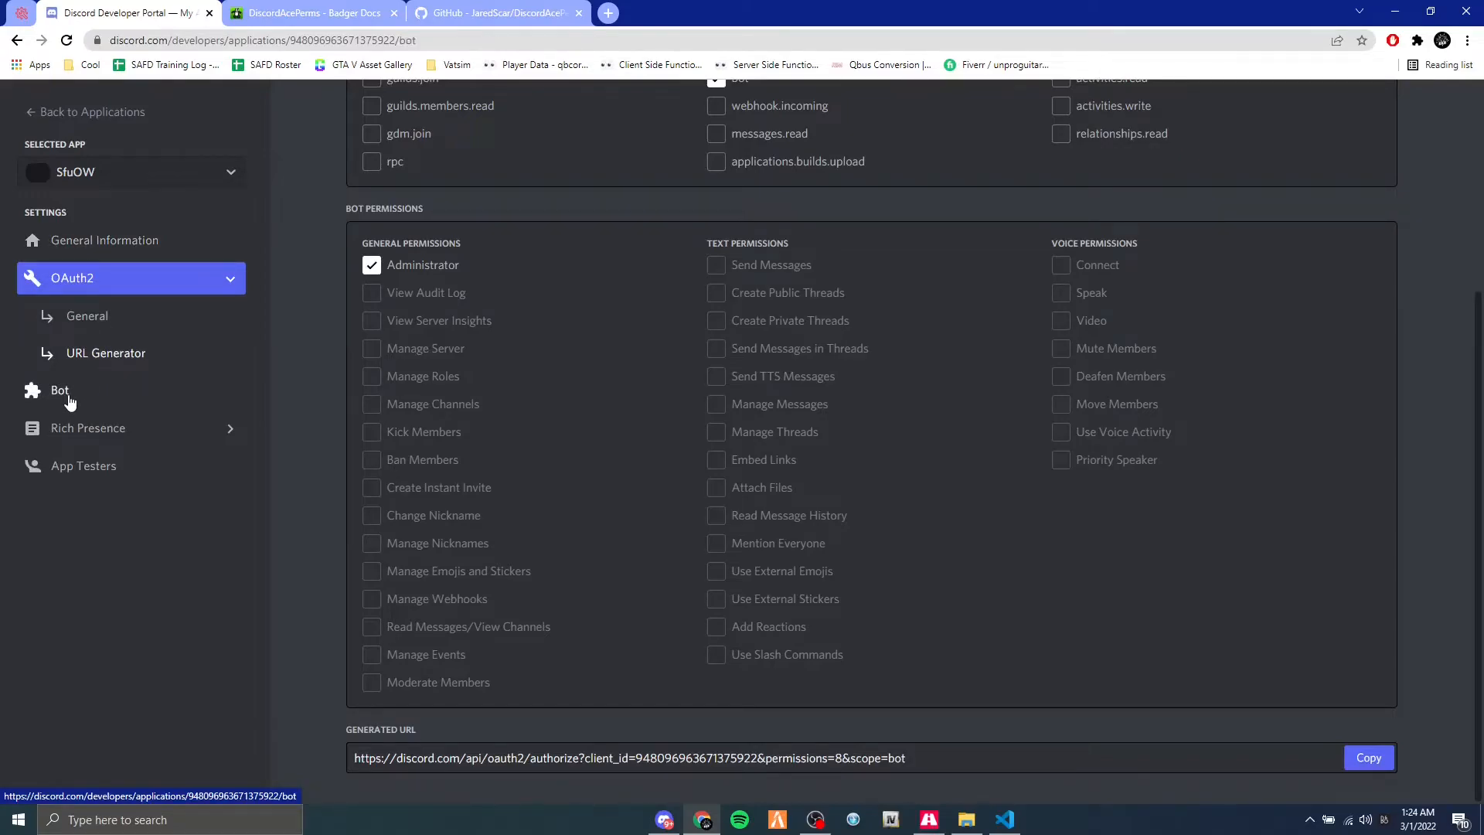
pyautogui.scroll(1, 532, 349)
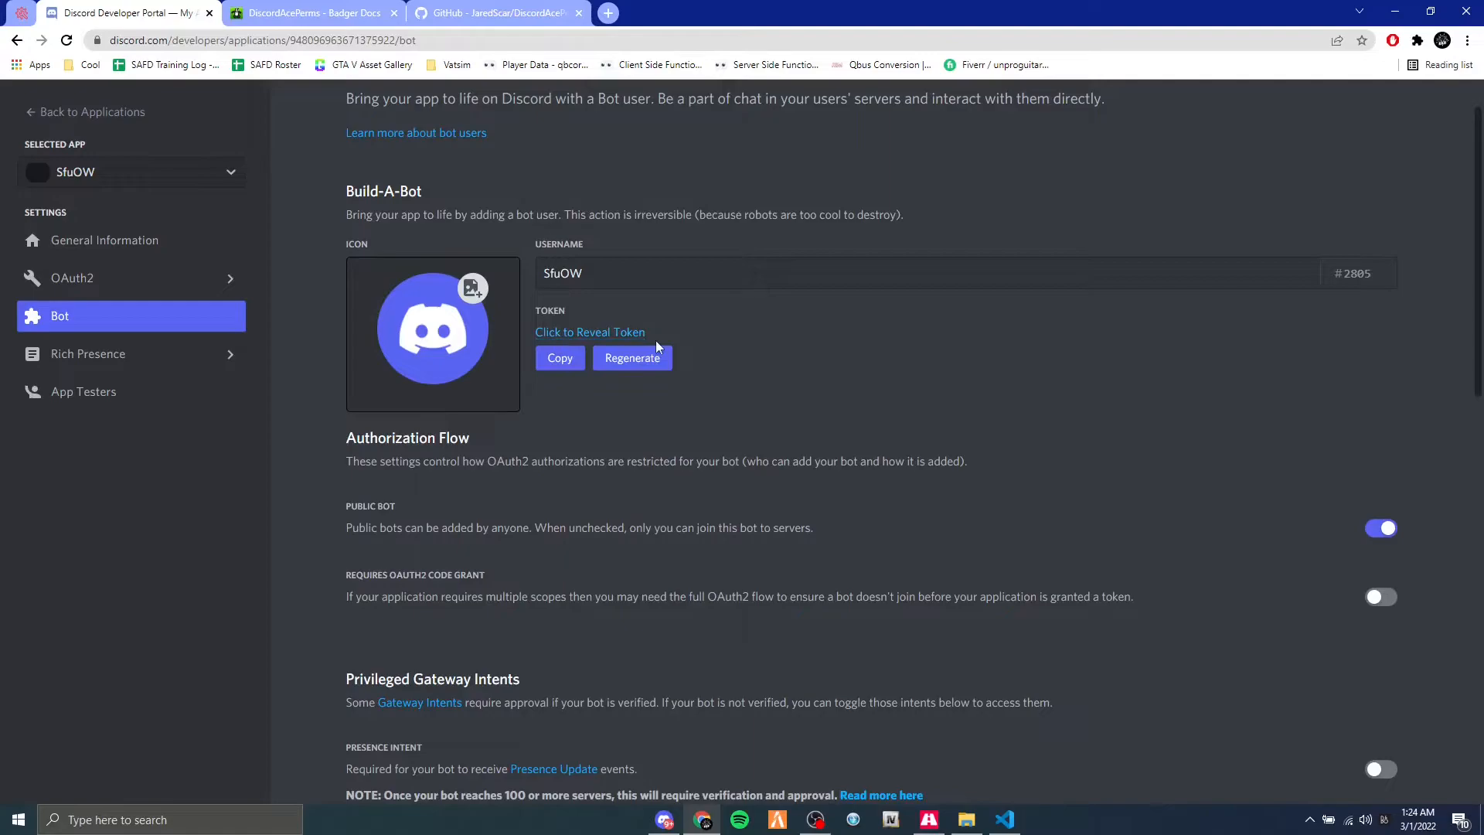
pyautogui.click(560, 358)
pyautogui.hotkey('alt', 'Tab')
pyautogui.hotkey('ctrl', 'v')
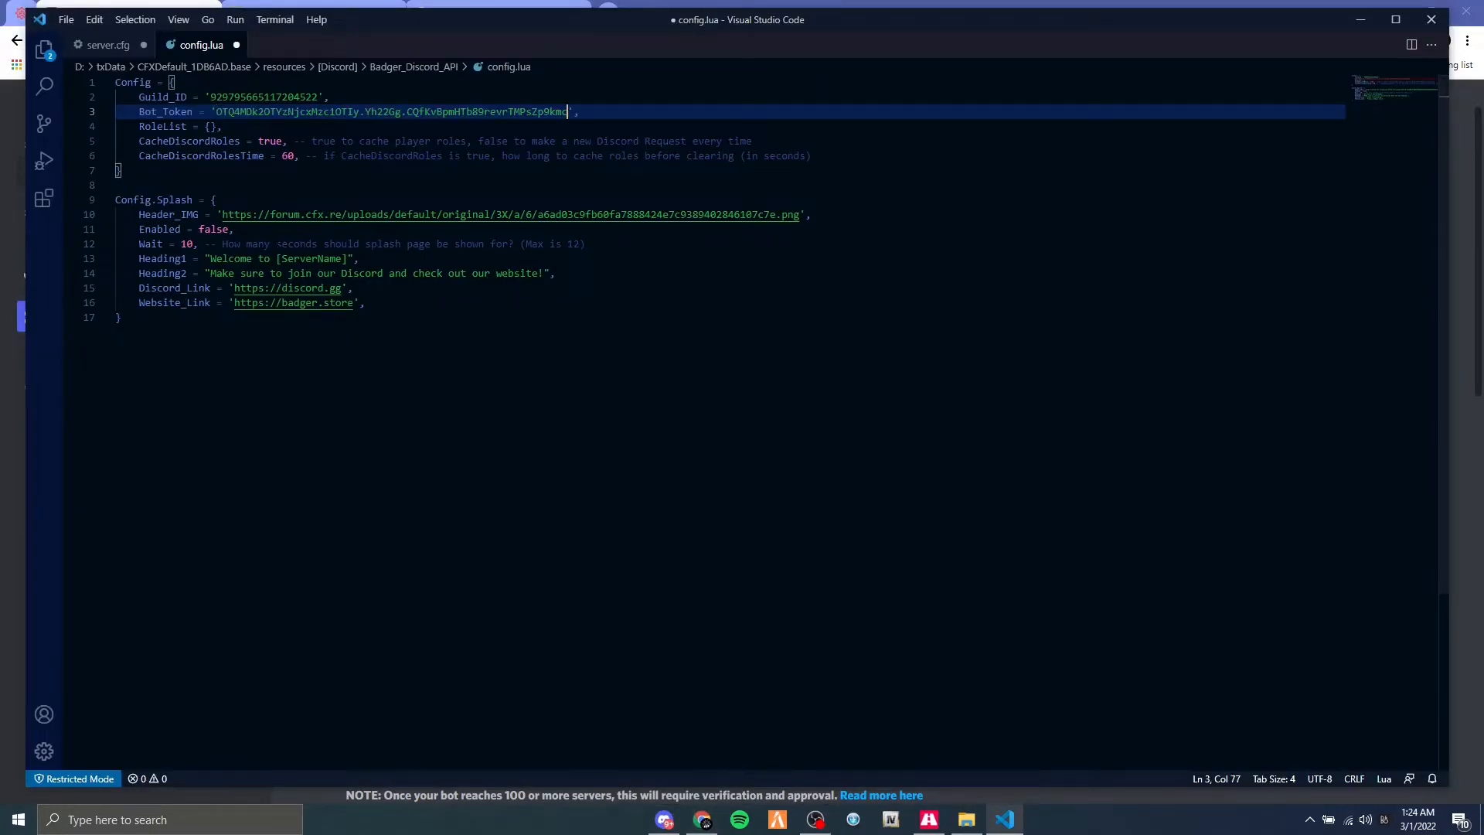
# Expand the RoleList braces in config.lua and add a ['Role1'] entry assigned to an empty double-quoted string.
pyautogui.click(209, 126)
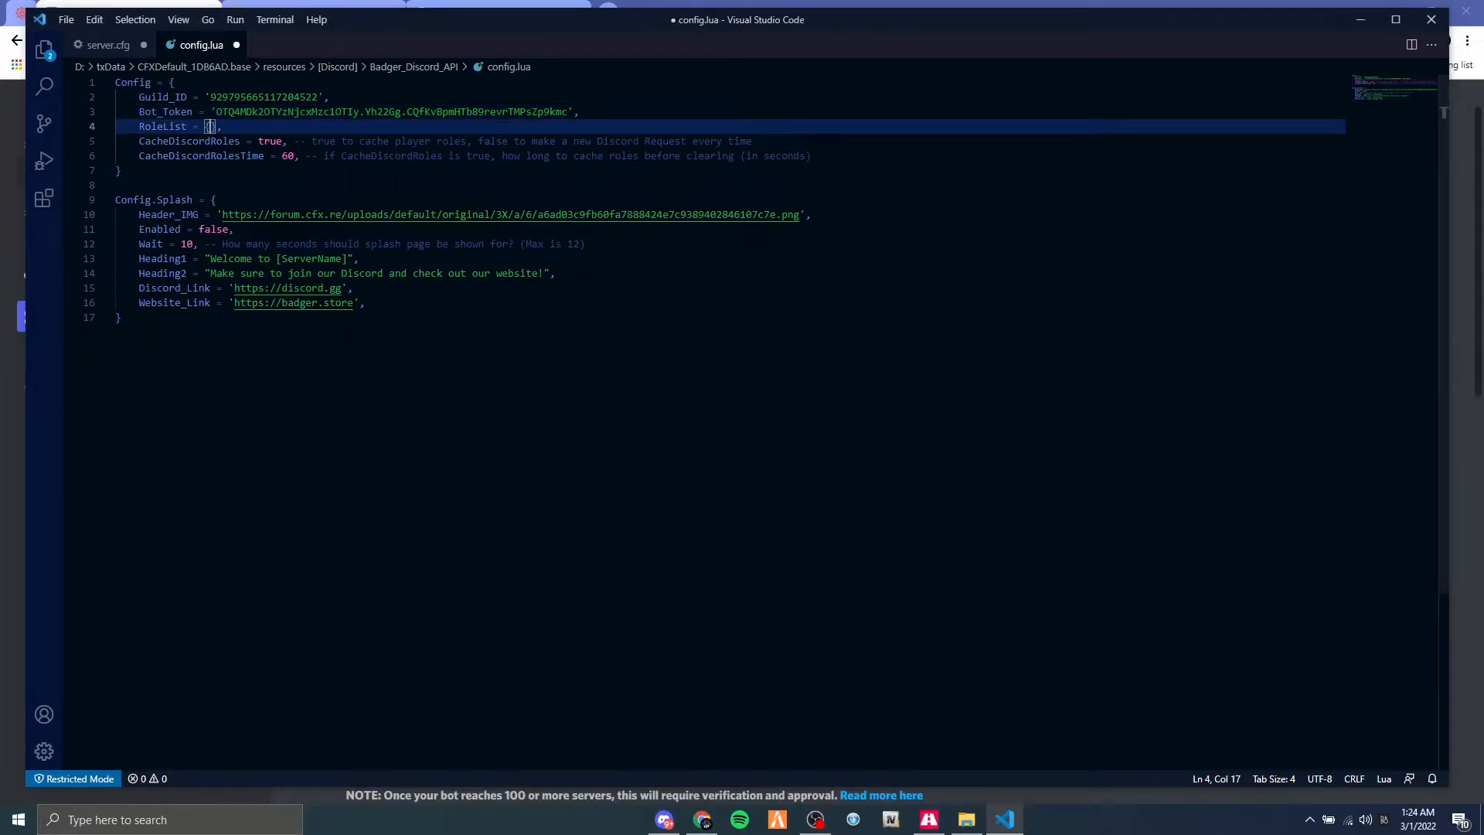
pyautogui.press('Return')
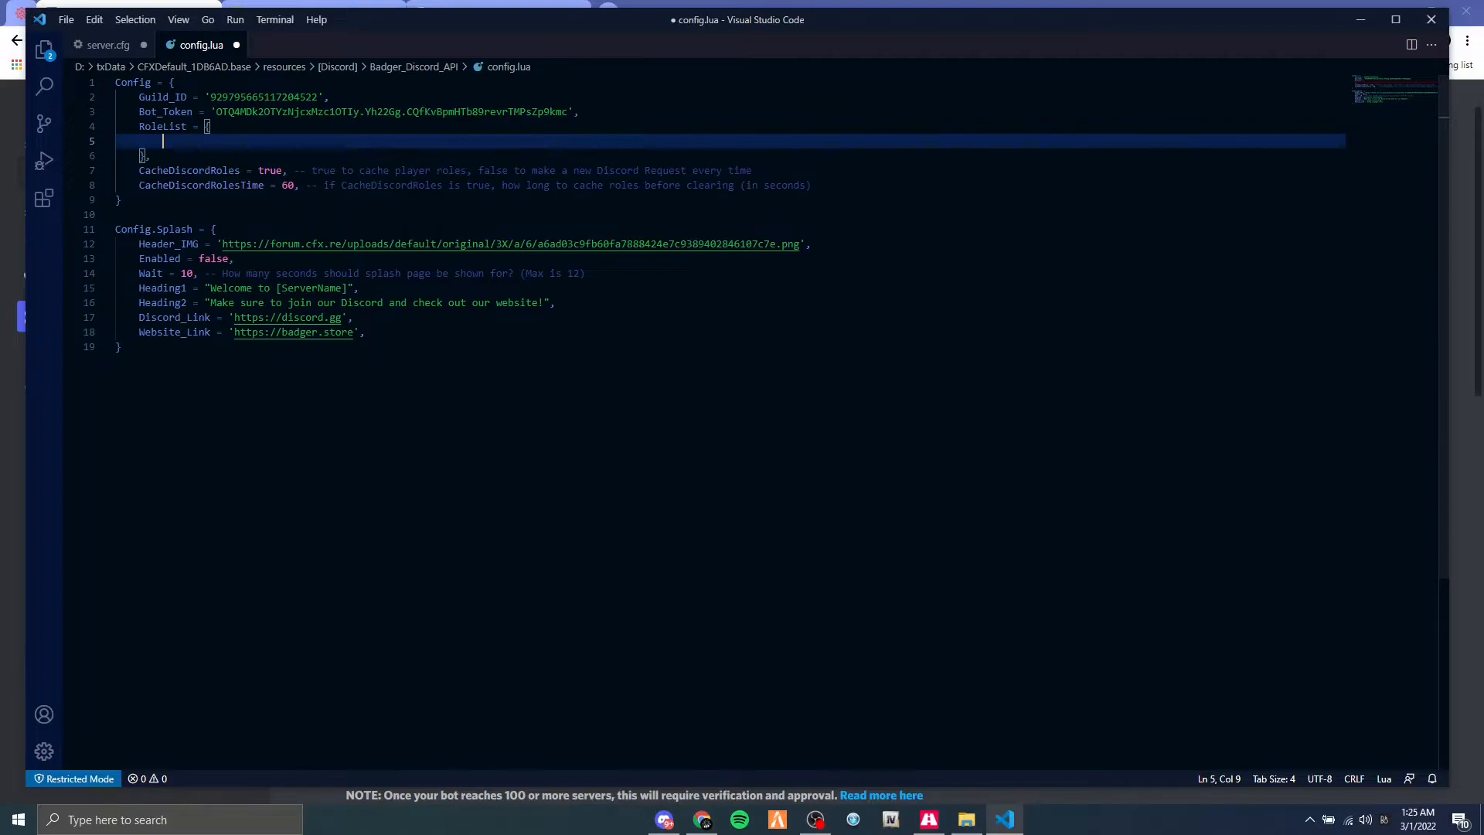
pyautogui.write('[')
pyautogui.press('BackSpace')
pyautogui.write('[')
pyautogui.write('Role1')
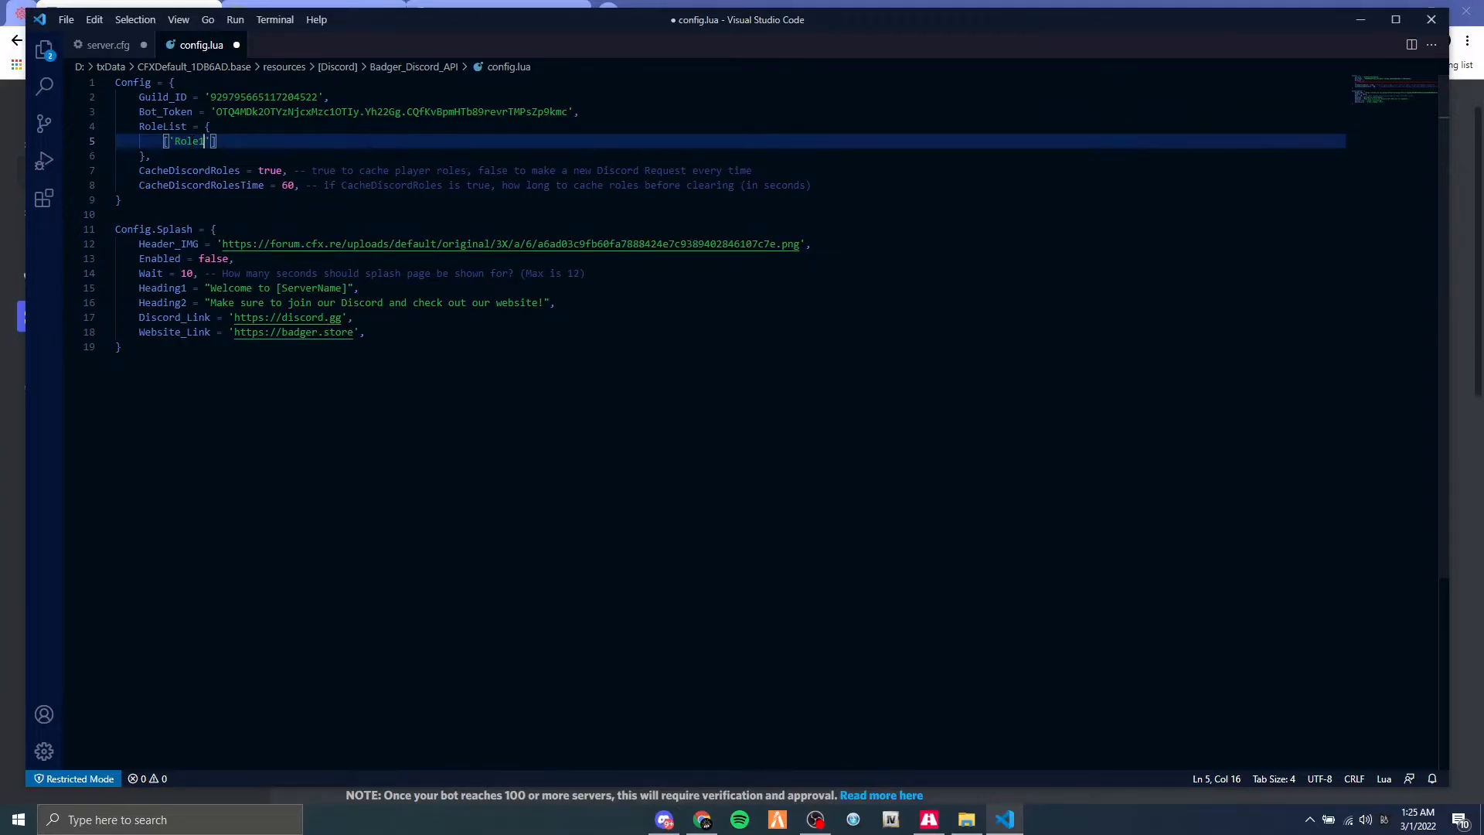
pyautogui.click(234, 142)
pyautogui.write('=')
# Switch to Discord and assign Role 1 through Role 5 to the server owner from the profile card.
pyautogui.click(679, 816)
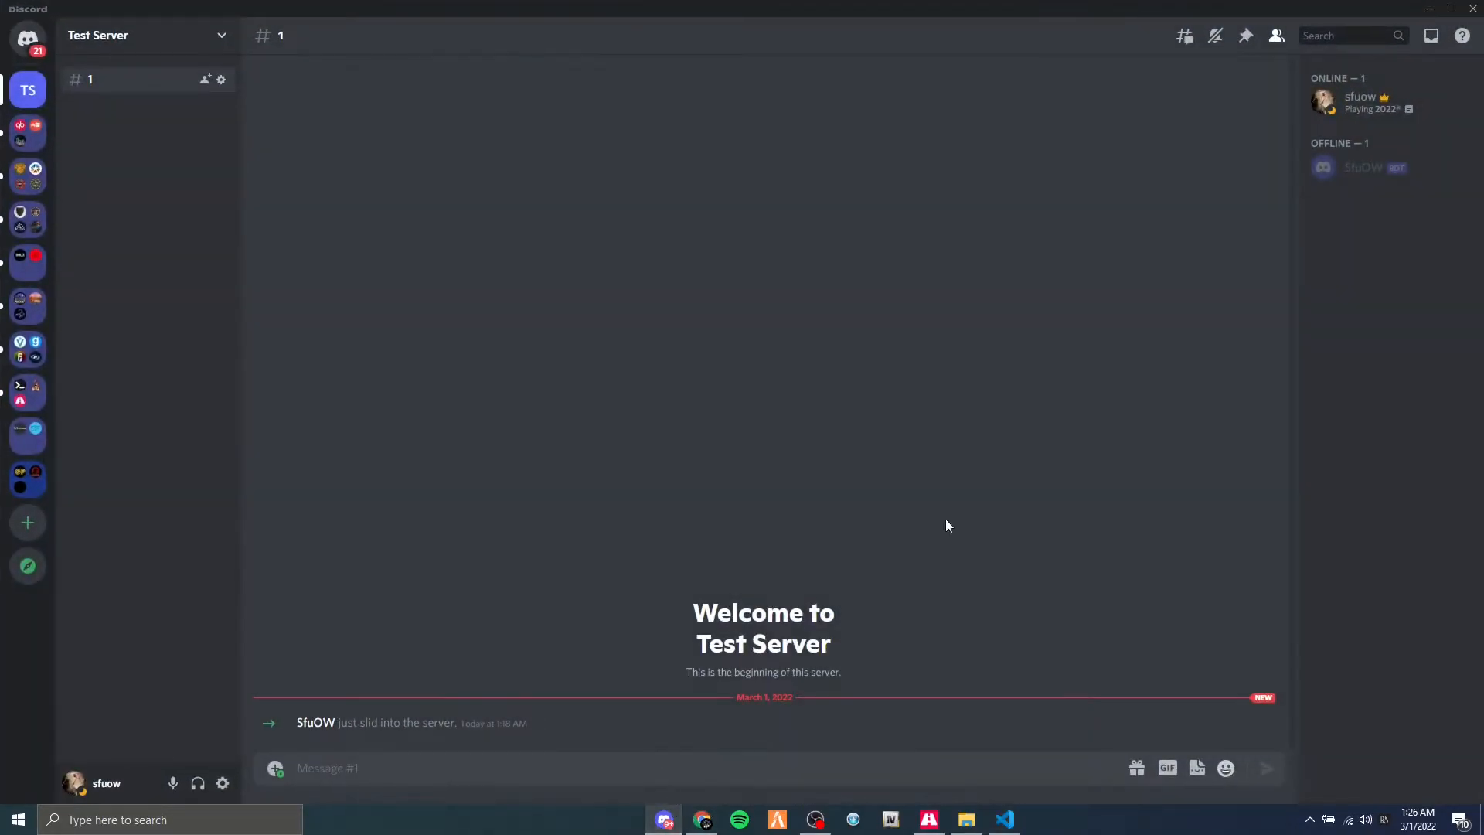
pyautogui.click(1354, 99)
pyautogui.click(1081, 392)
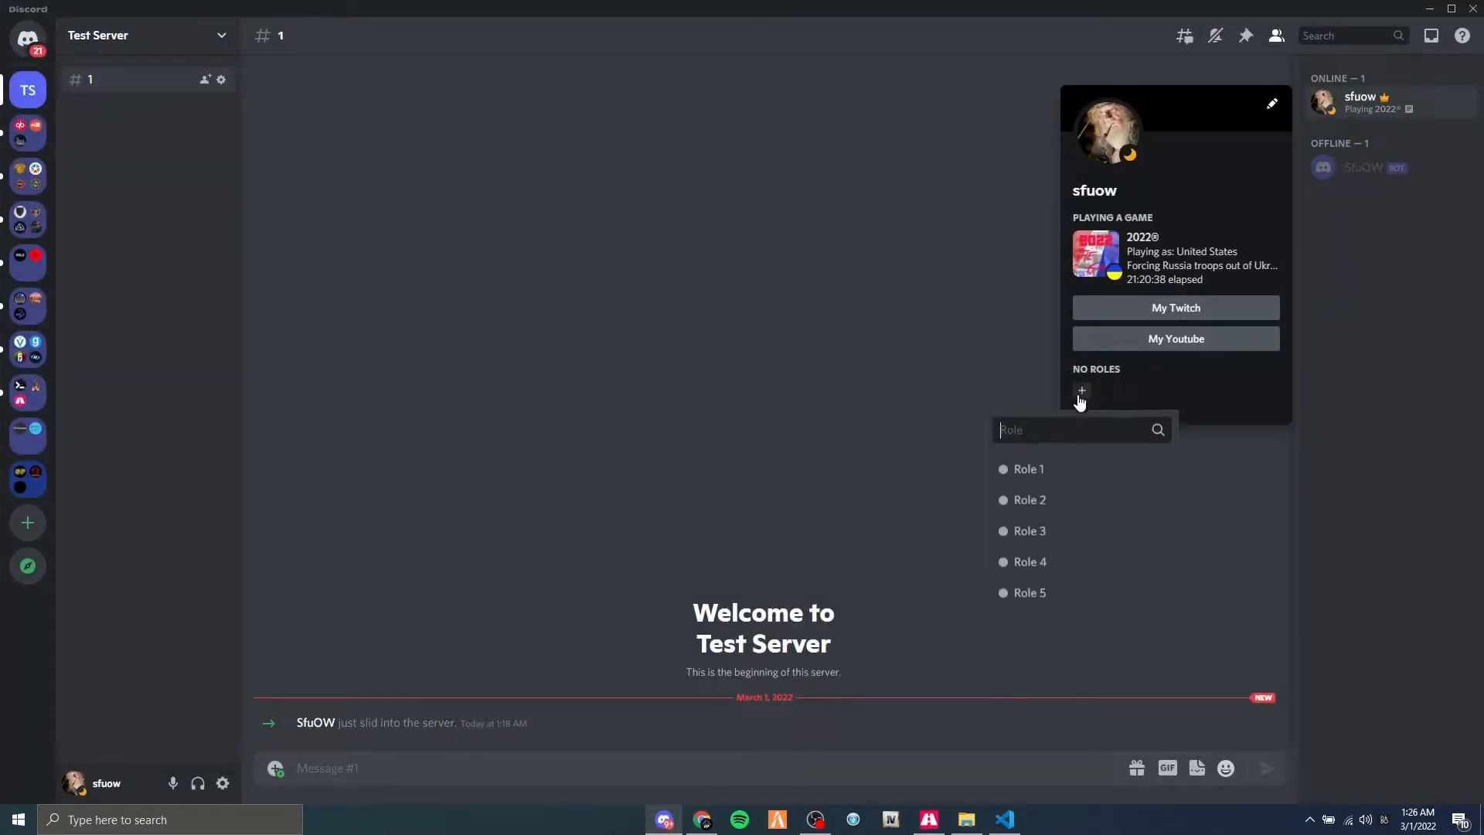
pyautogui.click(1050, 472)
pyautogui.click(1132, 390)
pyautogui.click(1115, 464)
pyautogui.click(1183, 390)
pyautogui.click(1152, 464)
pyautogui.click(1233, 390)
pyautogui.press('Escape')
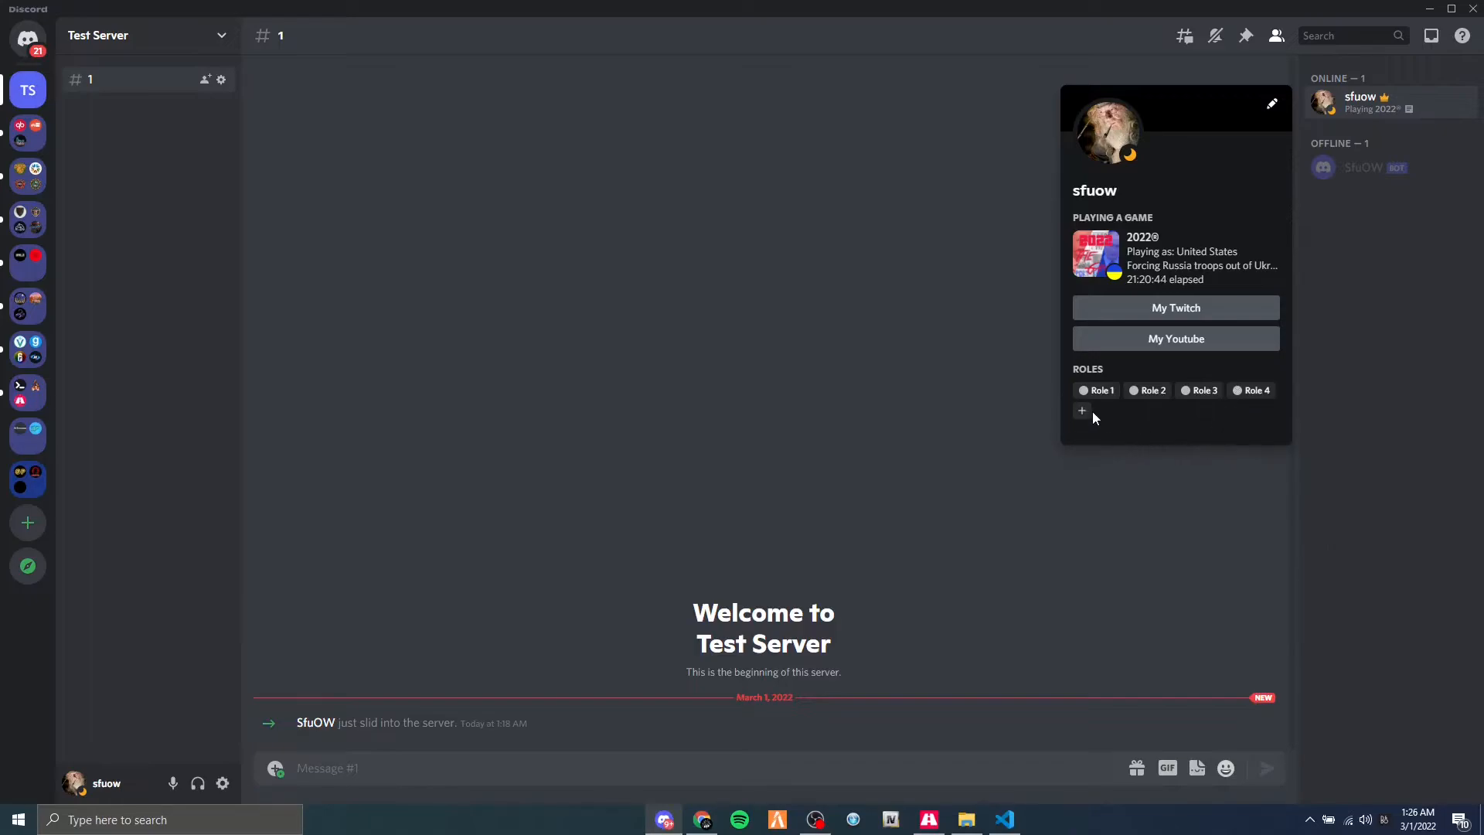
pyautogui.click(1085, 411)
pyautogui.click(1068, 490)
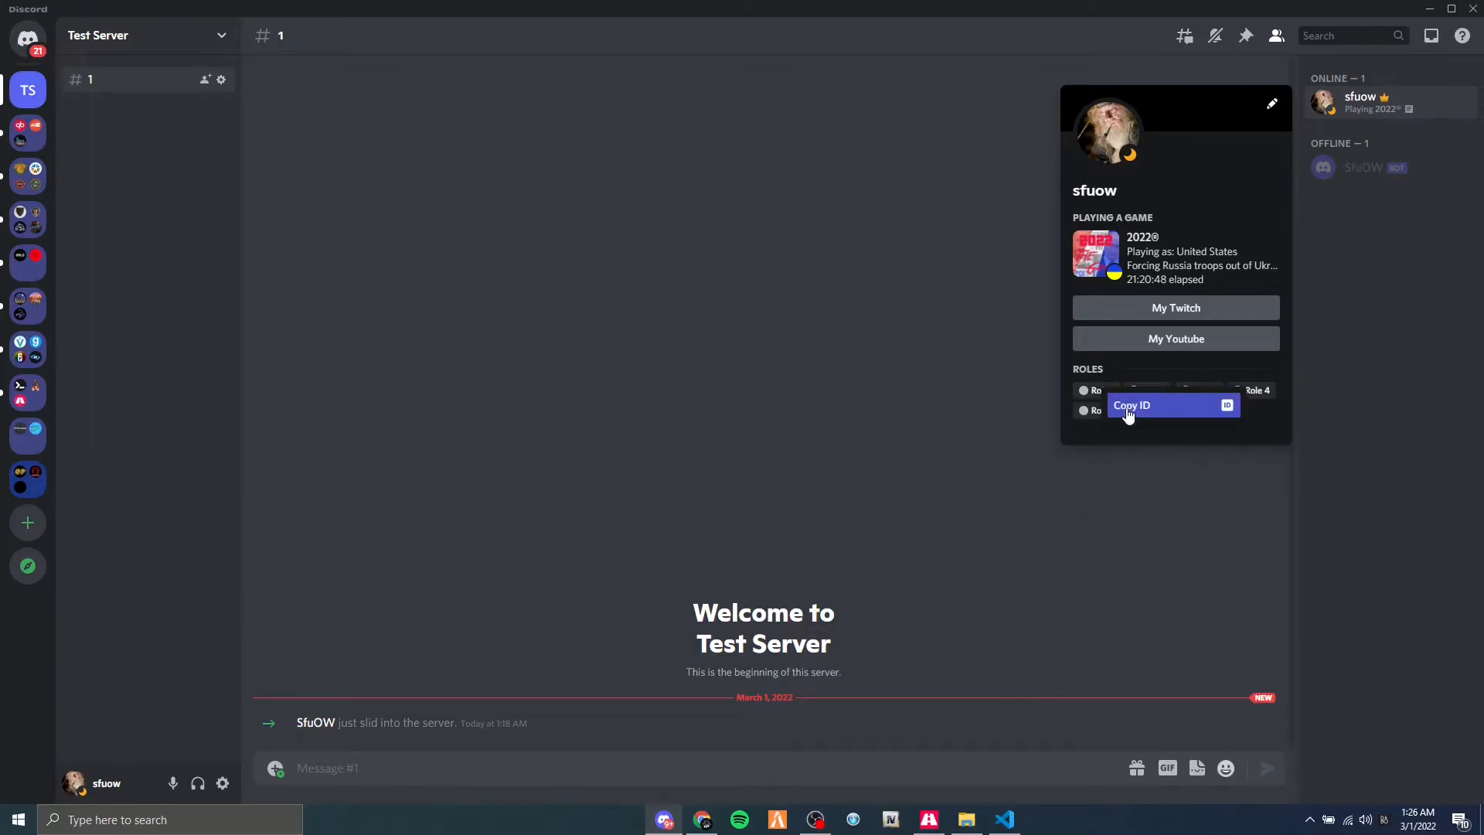
# Copy Role 1's ID in Discord and paste it as the Role1 value in config.lua, ending the line with a comma.
pyautogui.click(1125, 408)
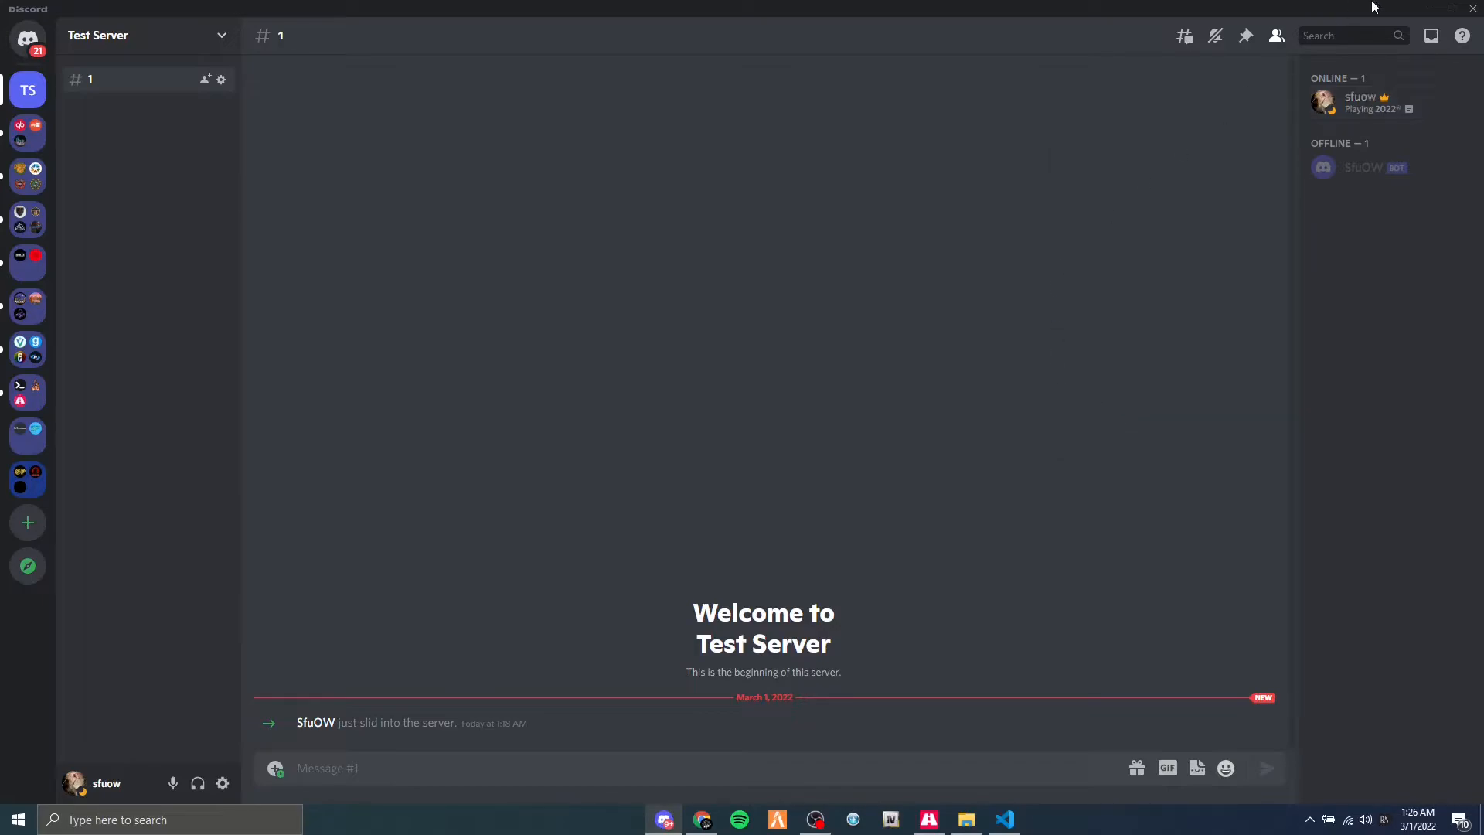
pyautogui.click(1429, 8)
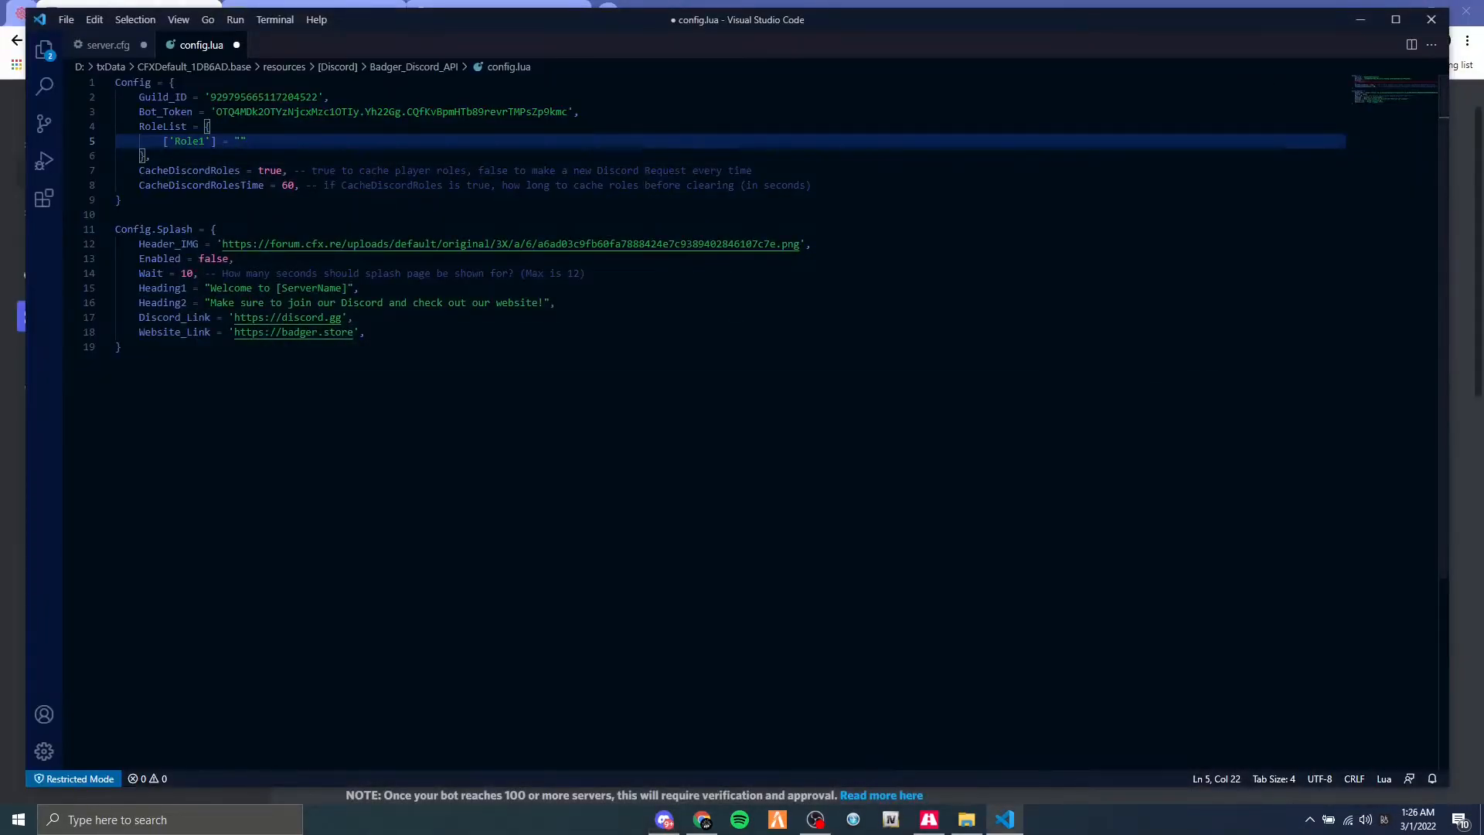
pyautogui.hotkey('ctrl', 'v')
pyautogui.write(',')
# Duplicate the Role1 line four times on new lines inside RoleList.
pyautogui.moveTo(427, 147); pyautogui.dragTo(162, 140)
pyautogui.hotkey('ctrl', 'c')
pyautogui.press('End')
pyautogui.press('Return')
pyautogui.hotkey('ctrl', 'v')
pyautogui.press('Return')
pyautogui.hotkey('ctrl', 'v')
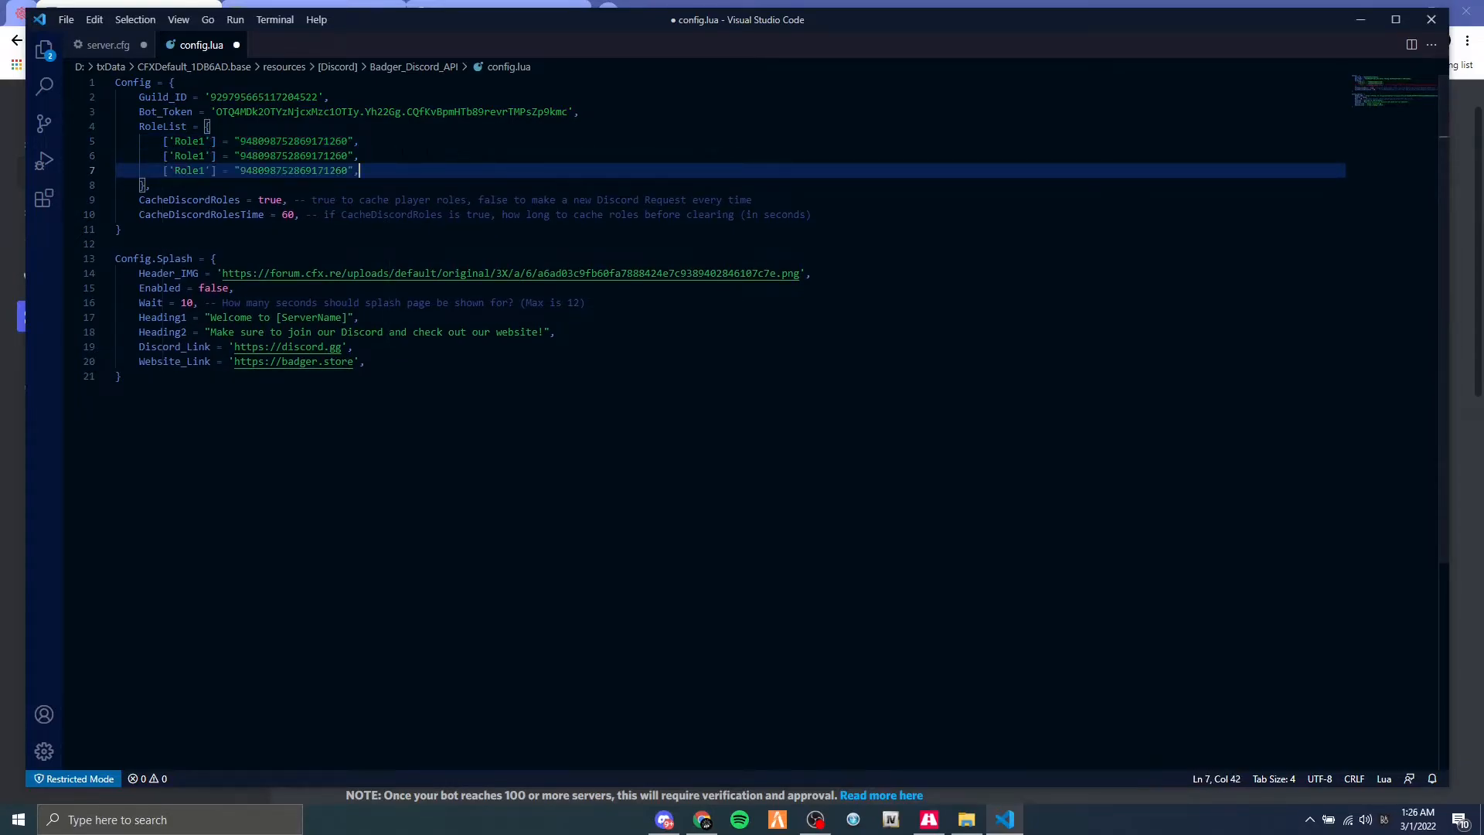
pyautogui.press('Return')
pyautogui.hotkey('ctrl', 'v')
pyautogui.press('Return')
pyautogui.hotkey('ctrl', 'v')
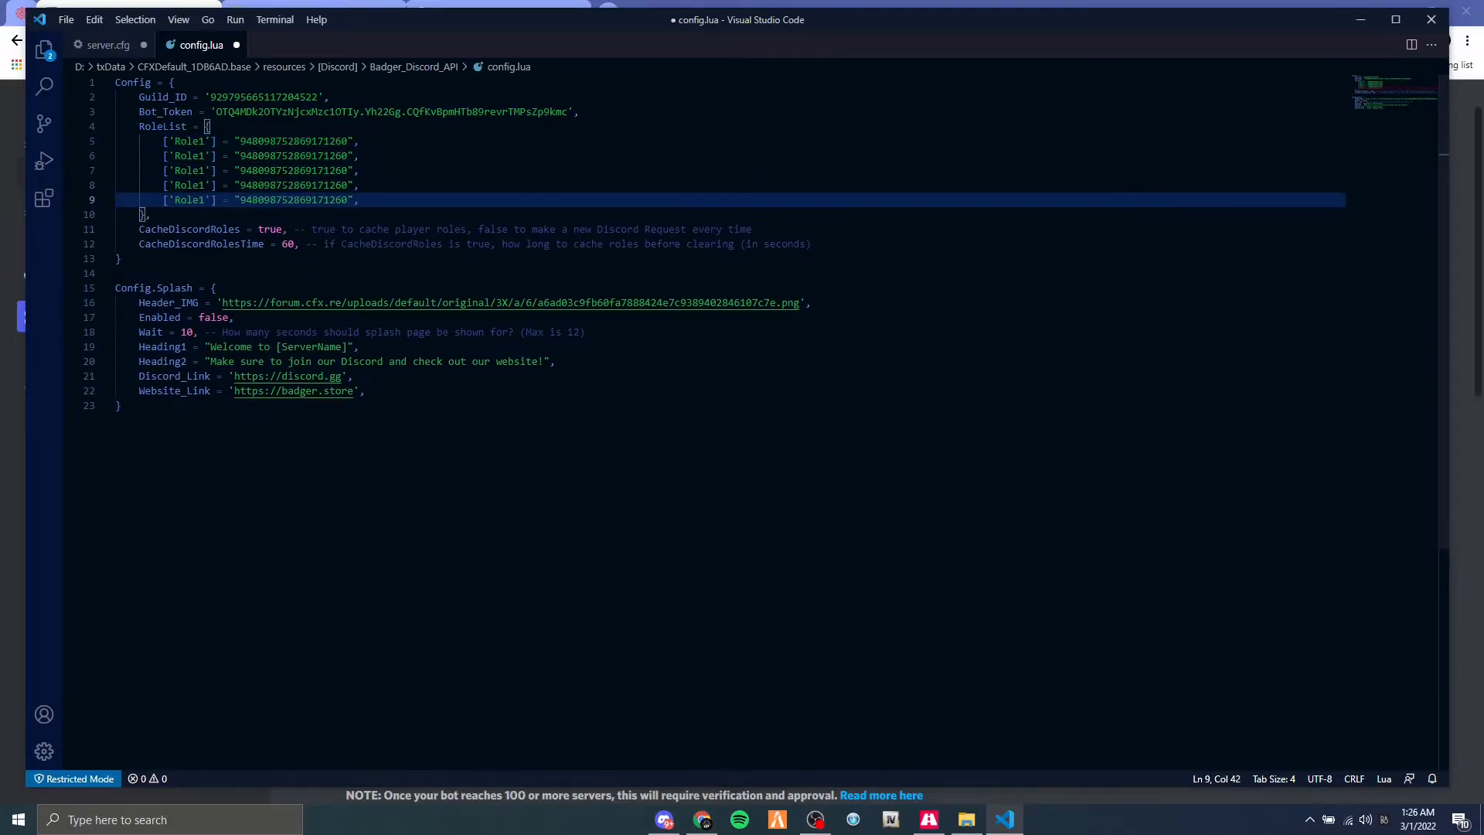
# Rename the four duplicated RoleList entries to Role2, Role3, Role4 and Role5 in order.
pyautogui.click(205, 156)
pyautogui.press('BackSpace')
pyautogui.write('2')
pyautogui.press('Down')
pyautogui.press('BackSpace')
pyautogui.write('3')
pyautogui.press('Down')
pyautogui.press('BackSpace')
pyautogui.write('4')
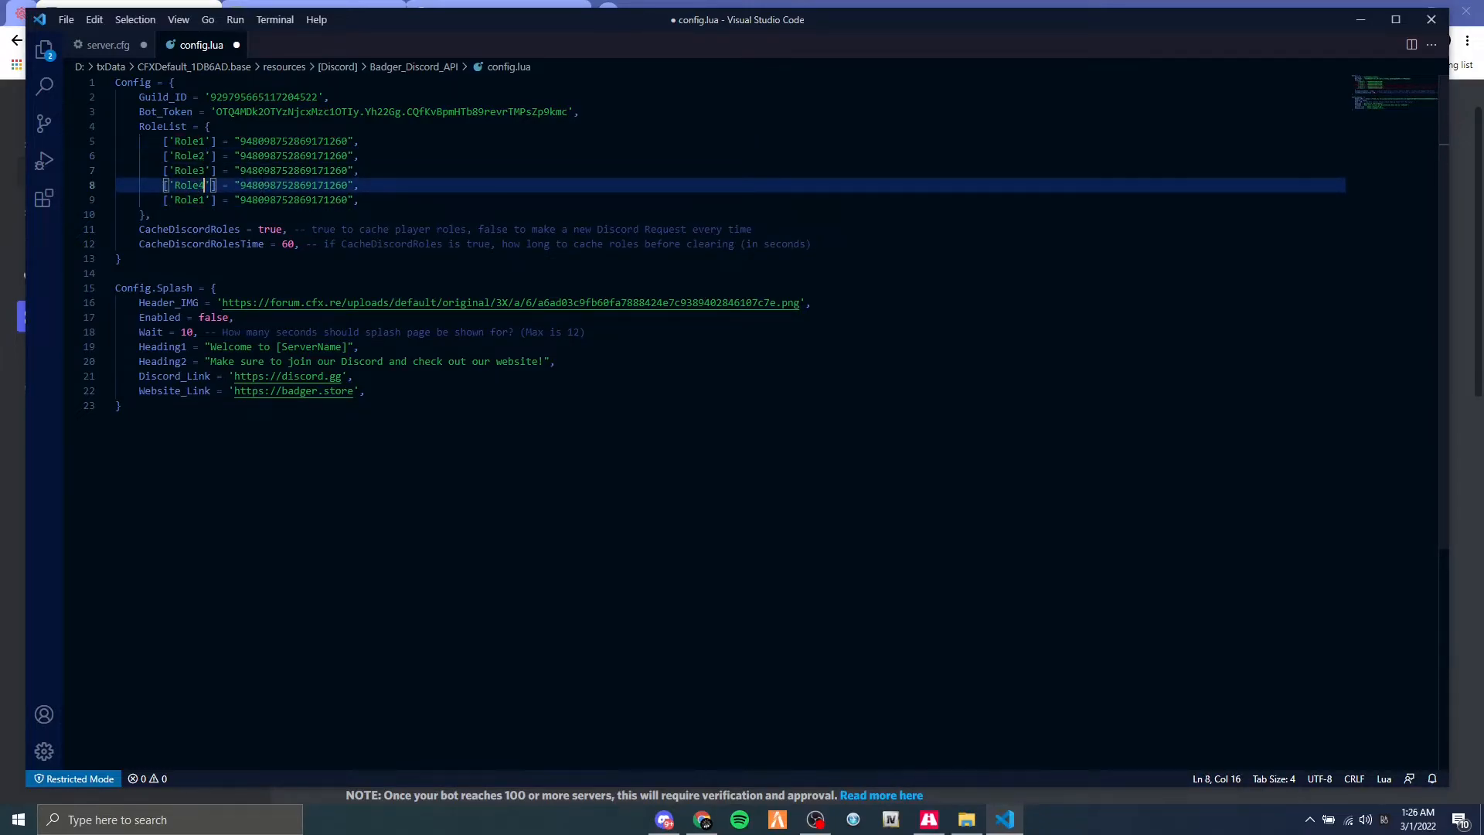
pyautogui.press('Down')
pyautogui.press('BackSpace')
pyautogui.write('5')
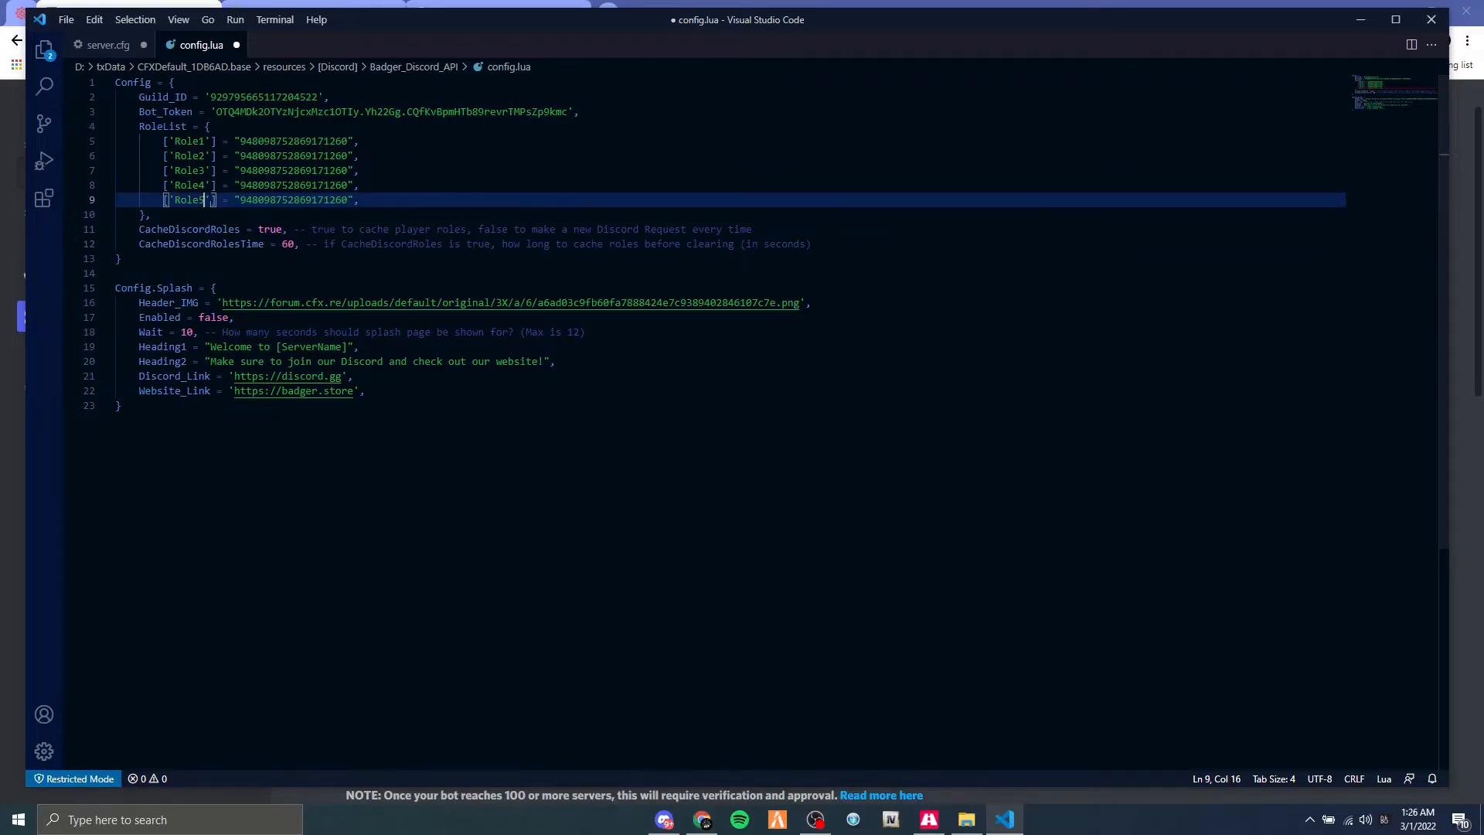
# Copy Role 2's ID from the owner's Discord profile card and replace the Role2 value in config.lua with it.
pyautogui.hotkey('alt', 'Tab')
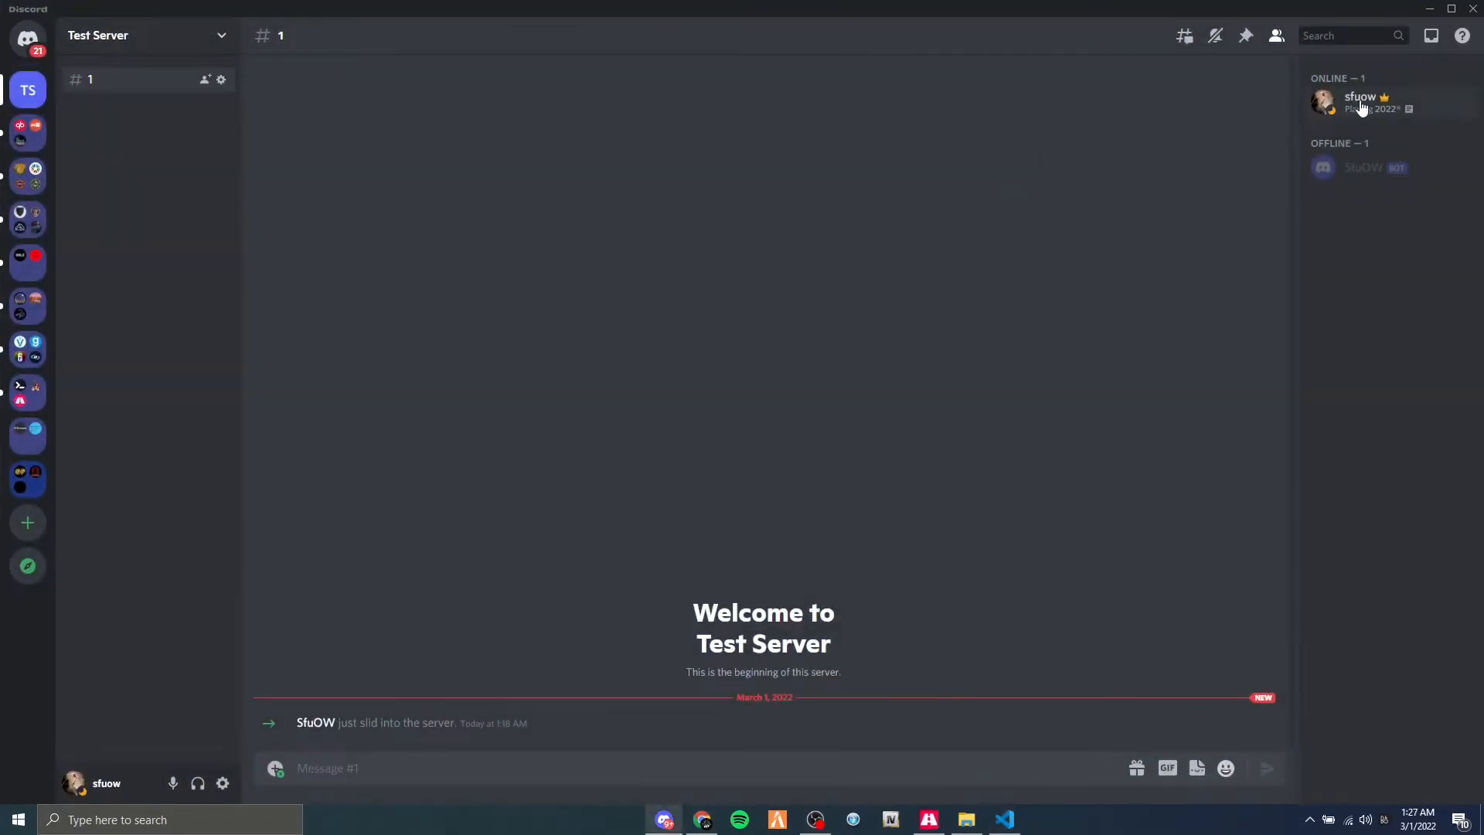
pyautogui.click(1360, 98)
pyautogui.rightClick(1153, 394)
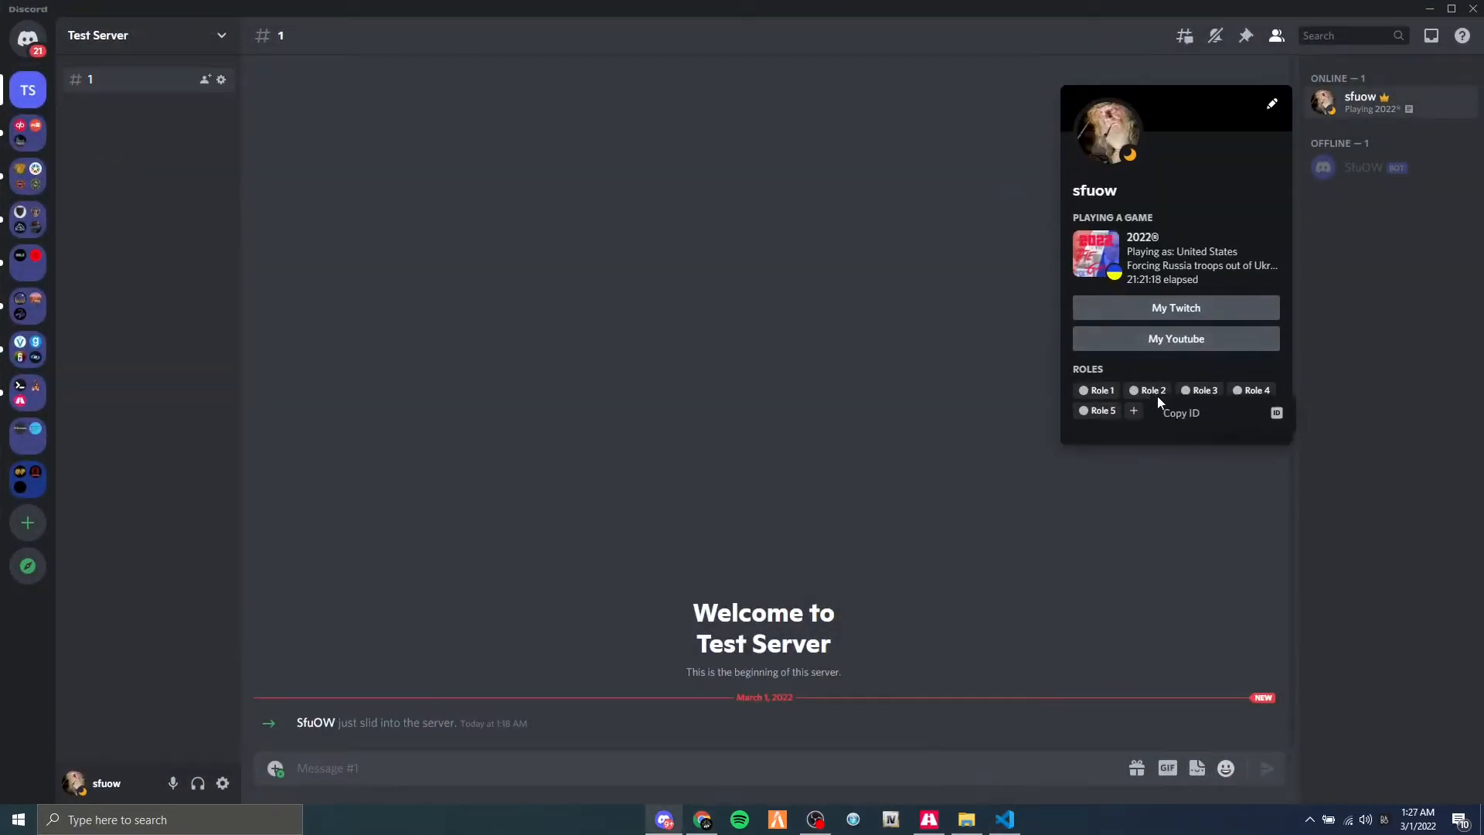
pyautogui.click(1181, 413)
pyautogui.hotkey('alt', 'Tab')
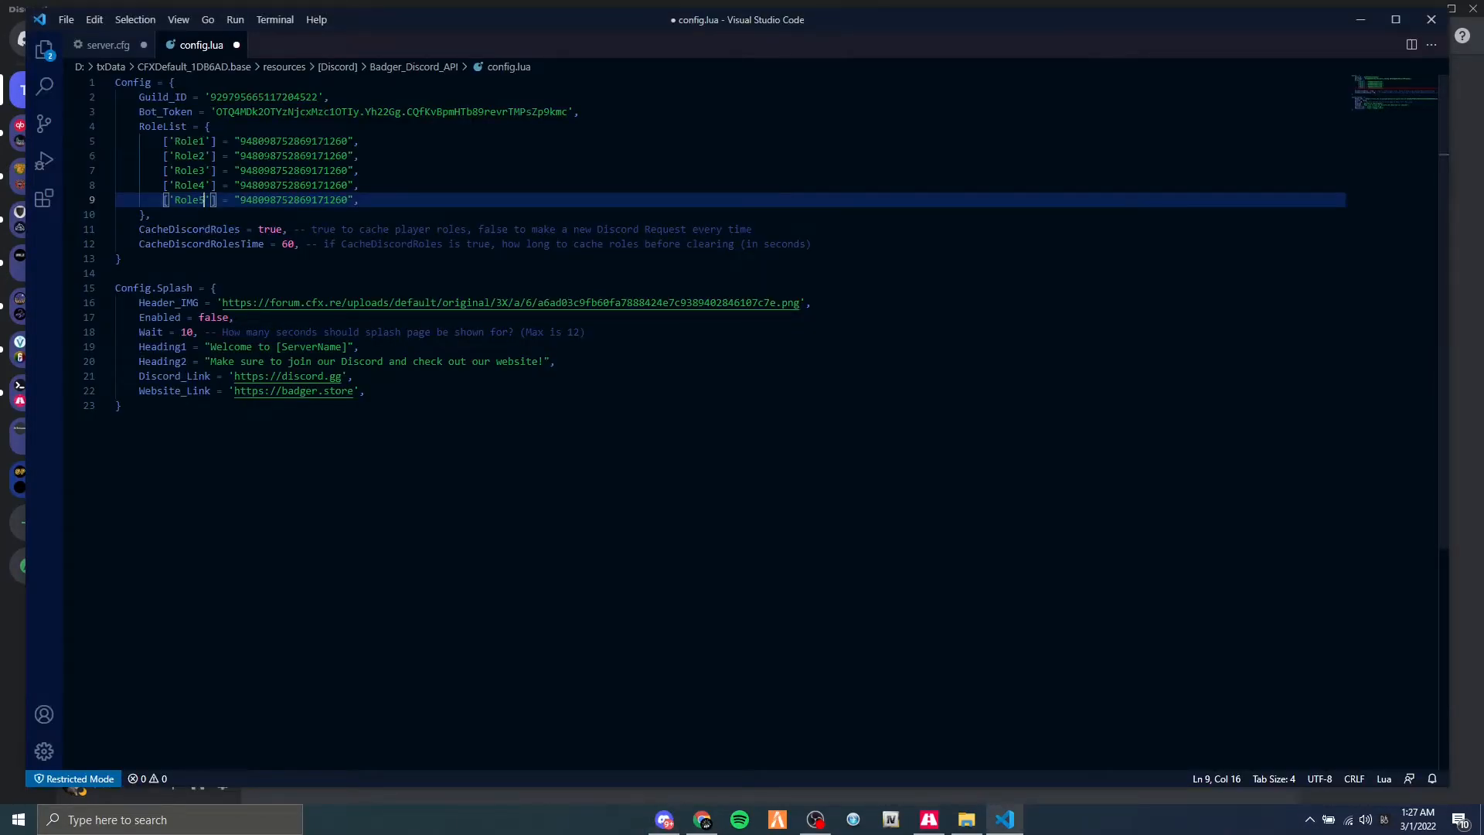
pyautogui.doubleClick(294, 156)
pyautogui.hotkey('ctrl', 'v')
# Copy Role 3's ID from the owner's Discord profile card and replace the Role3 value in config.lua with it.
pyautogui.hotkey('alt', 'Tab')
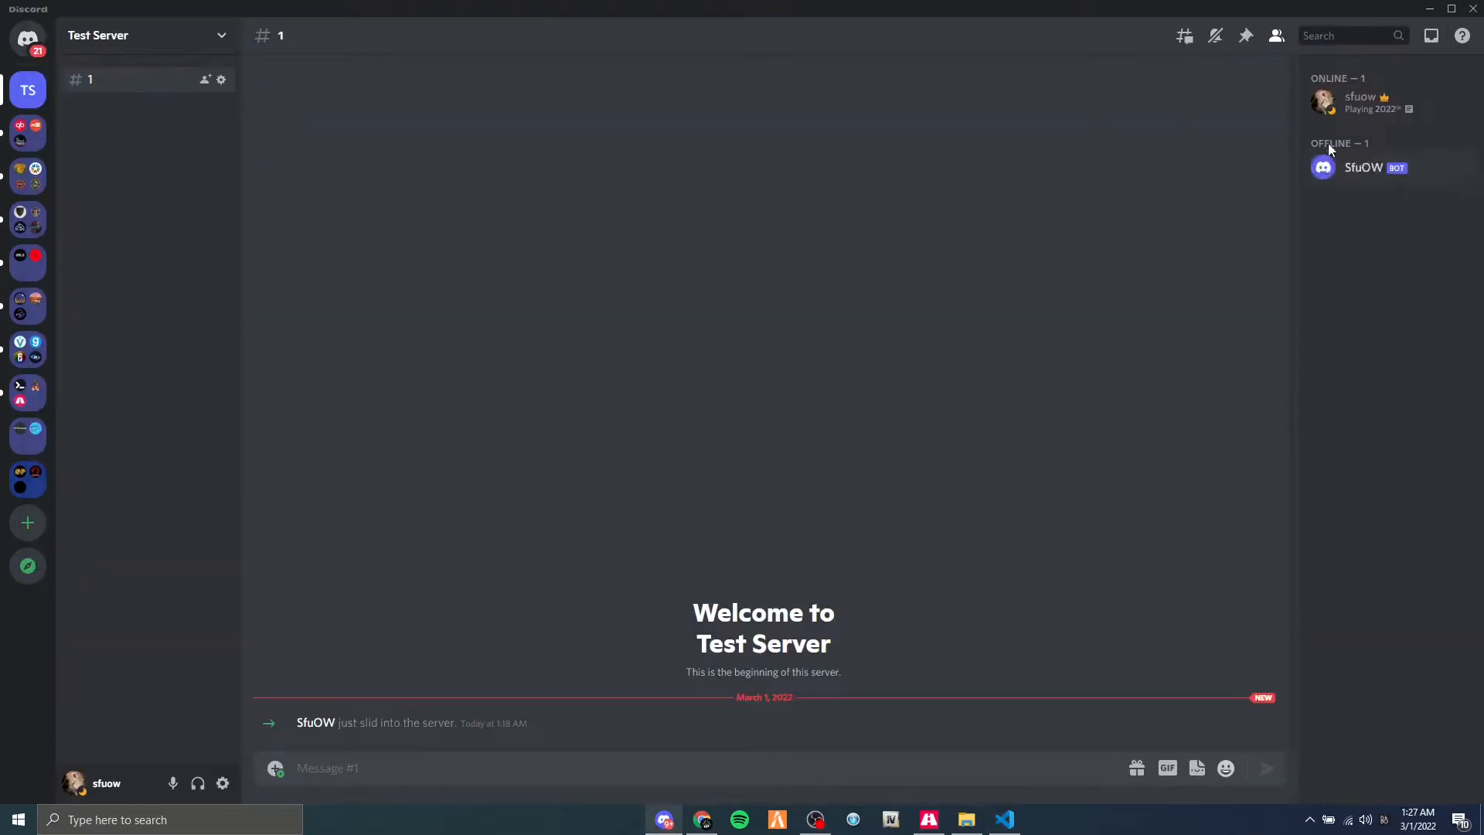
pyautogui.click(1360, 99)
pyautogui.rightClick(1205, 389)
pyautogui.click(1240, 403)
pyautogui.hotkey('alt', 'Tab')
pyautogui.doubleClick(294, 170)
pyautogui.hotkey('ctrl', 'v')
# Copy Role 4's ID from the owner's Discord profile card and replace the Role4 value in config.lua with it.
pyautogui.hotkey('alt', 'Tab')
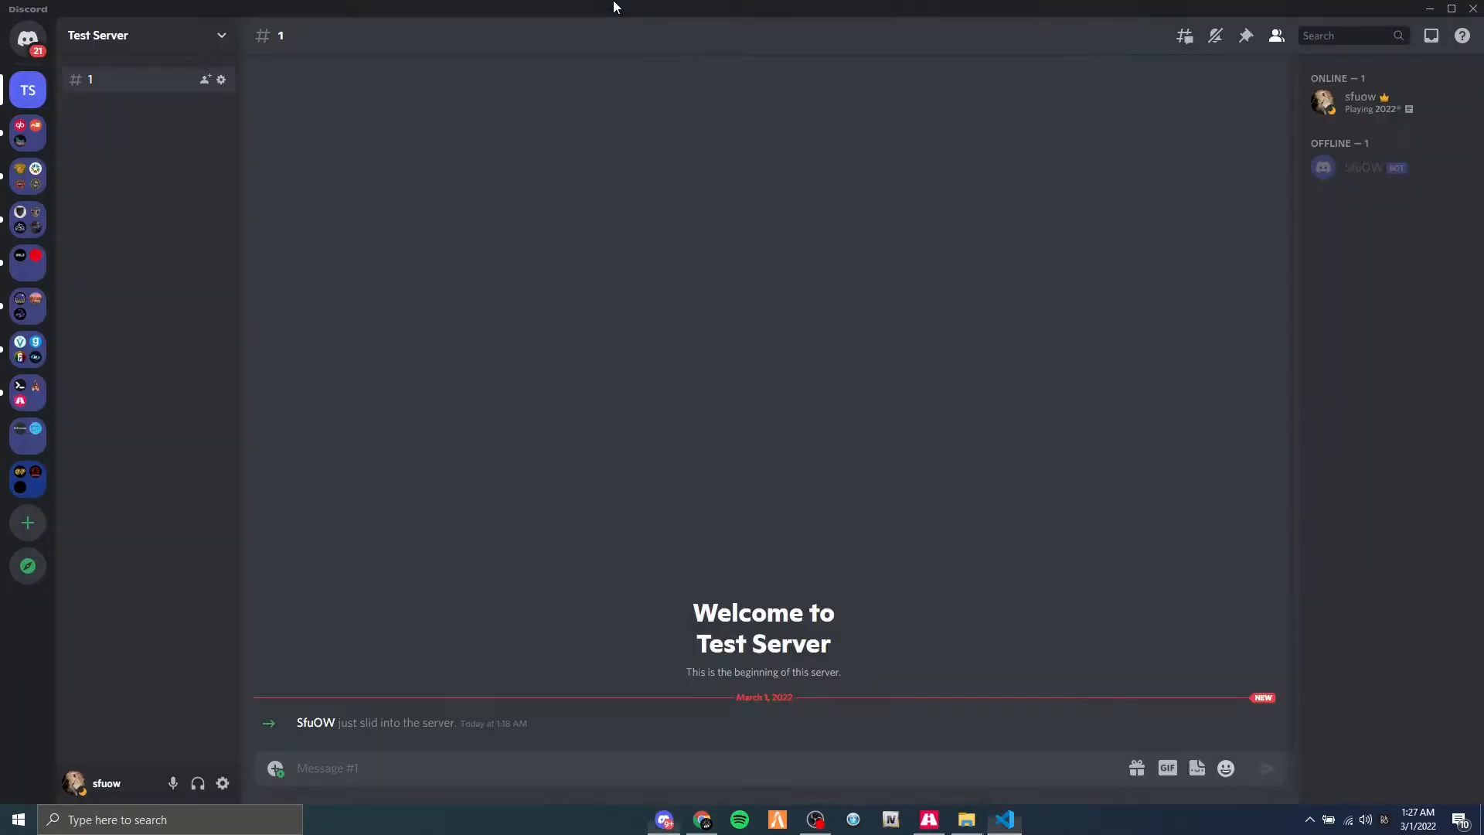
pyautogui.click(1360, 99)
pyautogui.rightClick(1250, 393)
pyautogui.click(1283, 408)
pyautogui.hotkey('alt', 'Tab')
pyautogui.doubleClick(293, 184)
pyautogui.hotkey('ctrl', 'v')
# Copy Role 5's ID from the owner's Discord profile card and replace the Role5 value in config.lua with it.
pyautogui.hotkey('alt', 'Tab')
pyautogui.click(1360, 100)
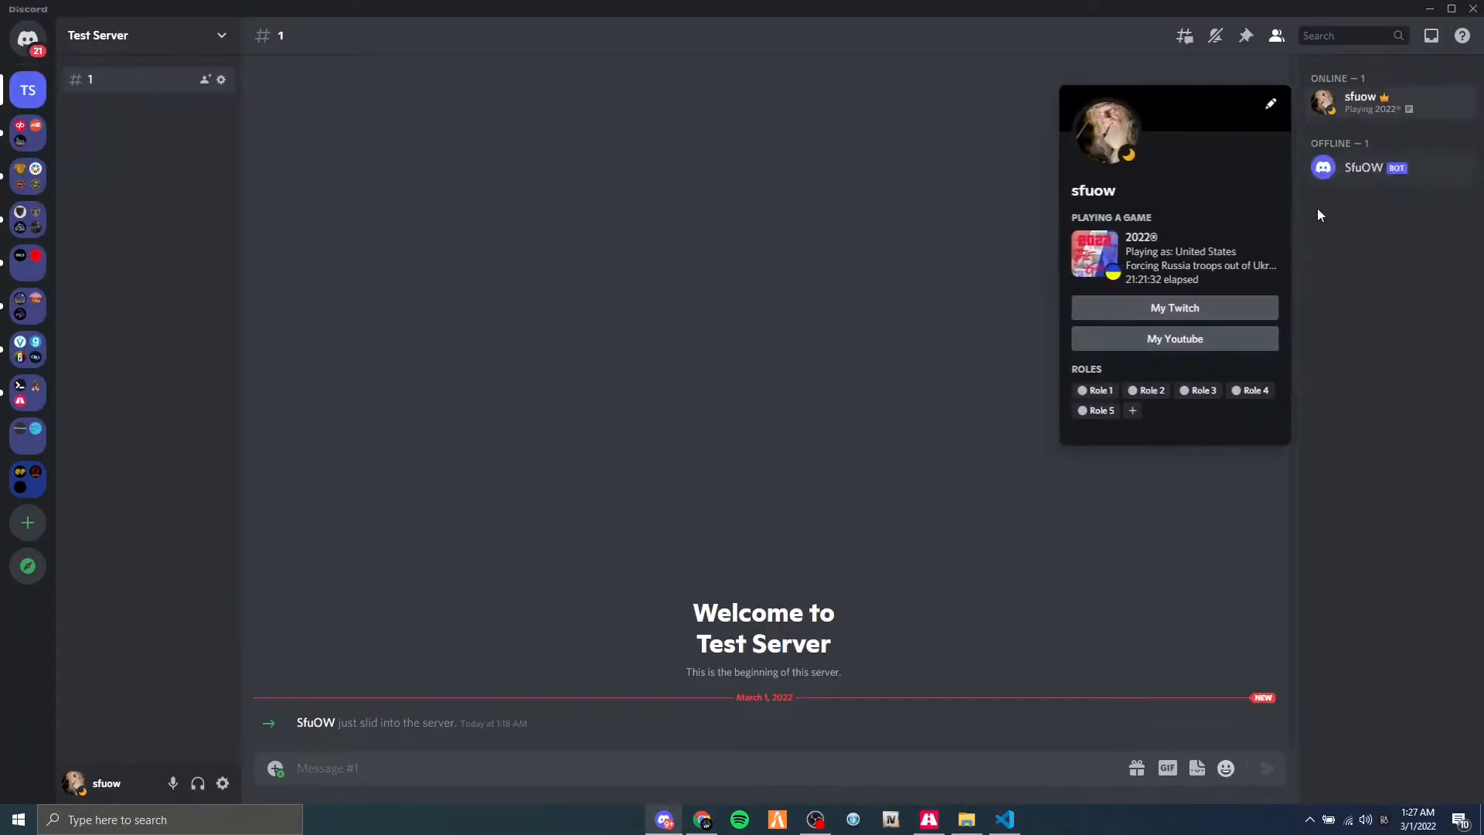
pyautogui.rightClick(1096, 410)
pyautogui.click(1105, 427)
pyautogui.hotkey('alt', 'Tab')
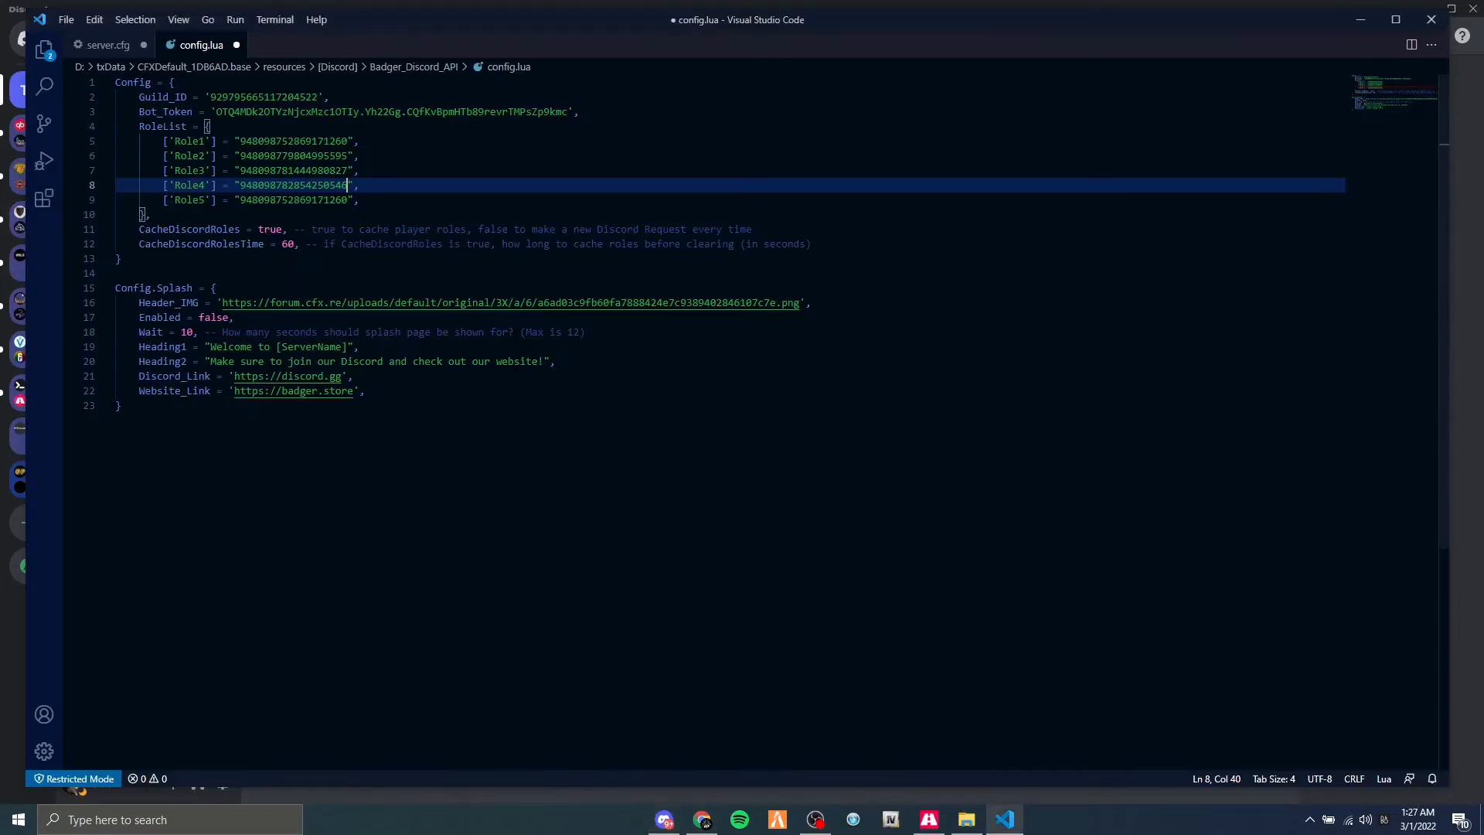
pyautogui.doubleClick(309, 200)
pyautogui.hotkey('ctrl', 'v')
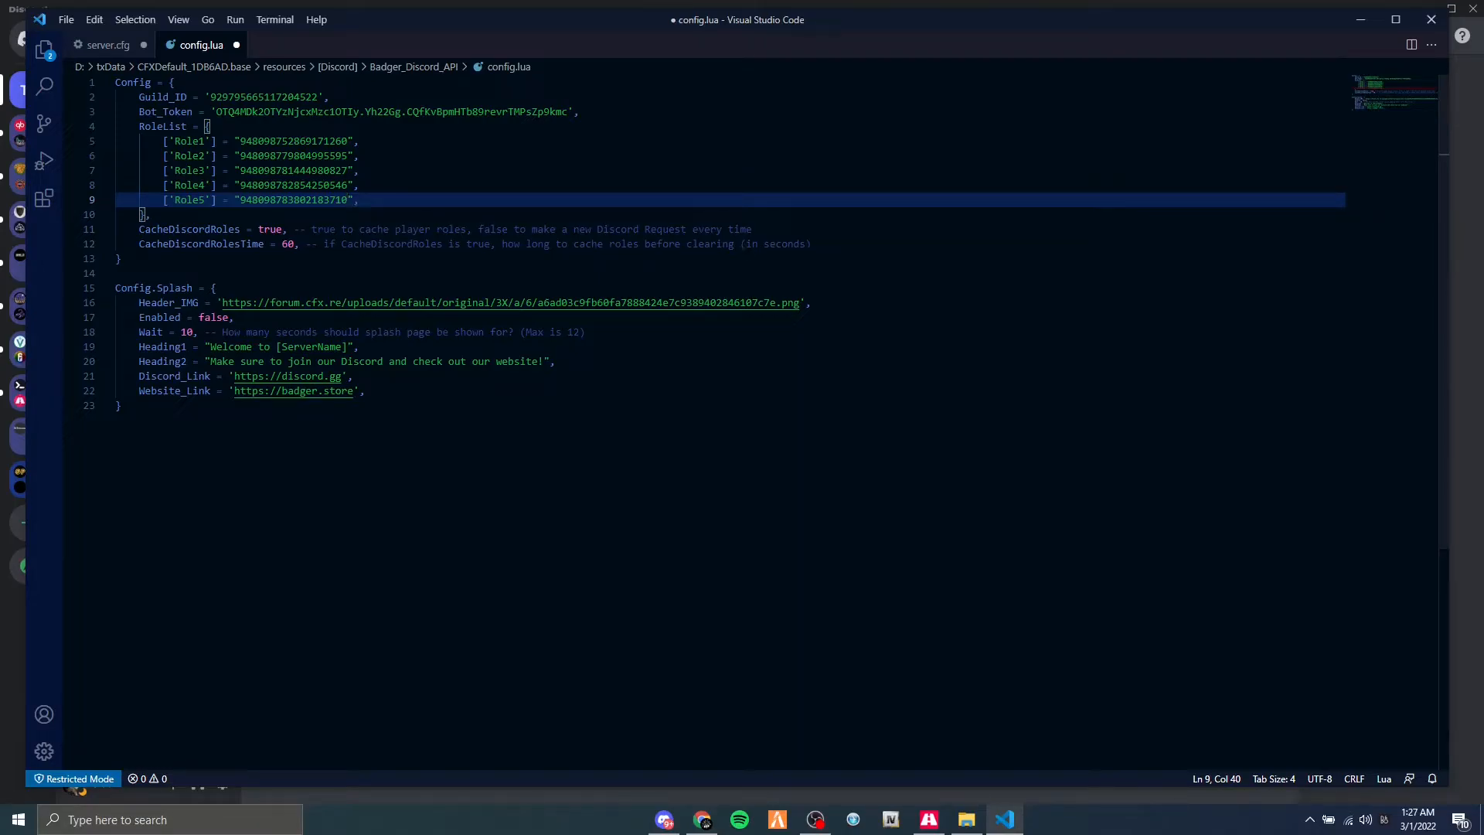
# Review the names and matching role IDs of the Role1, Role2 and Role3 entries in RoleList.
pyautogui.doubleClick(204, 140)
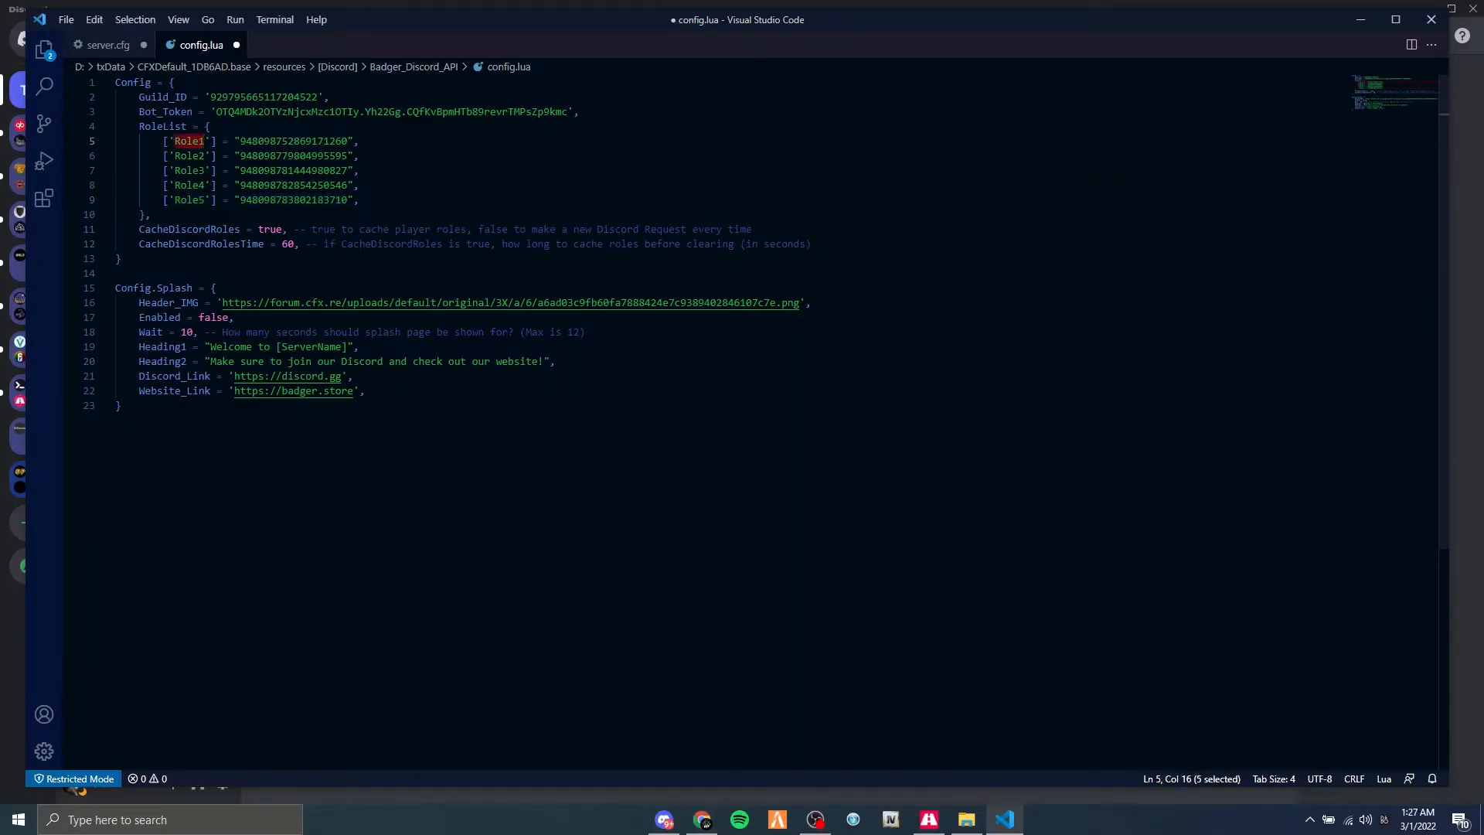
pyautogui.doubleClick(204, 155)
pyautogui.doubleClick(346, 141)
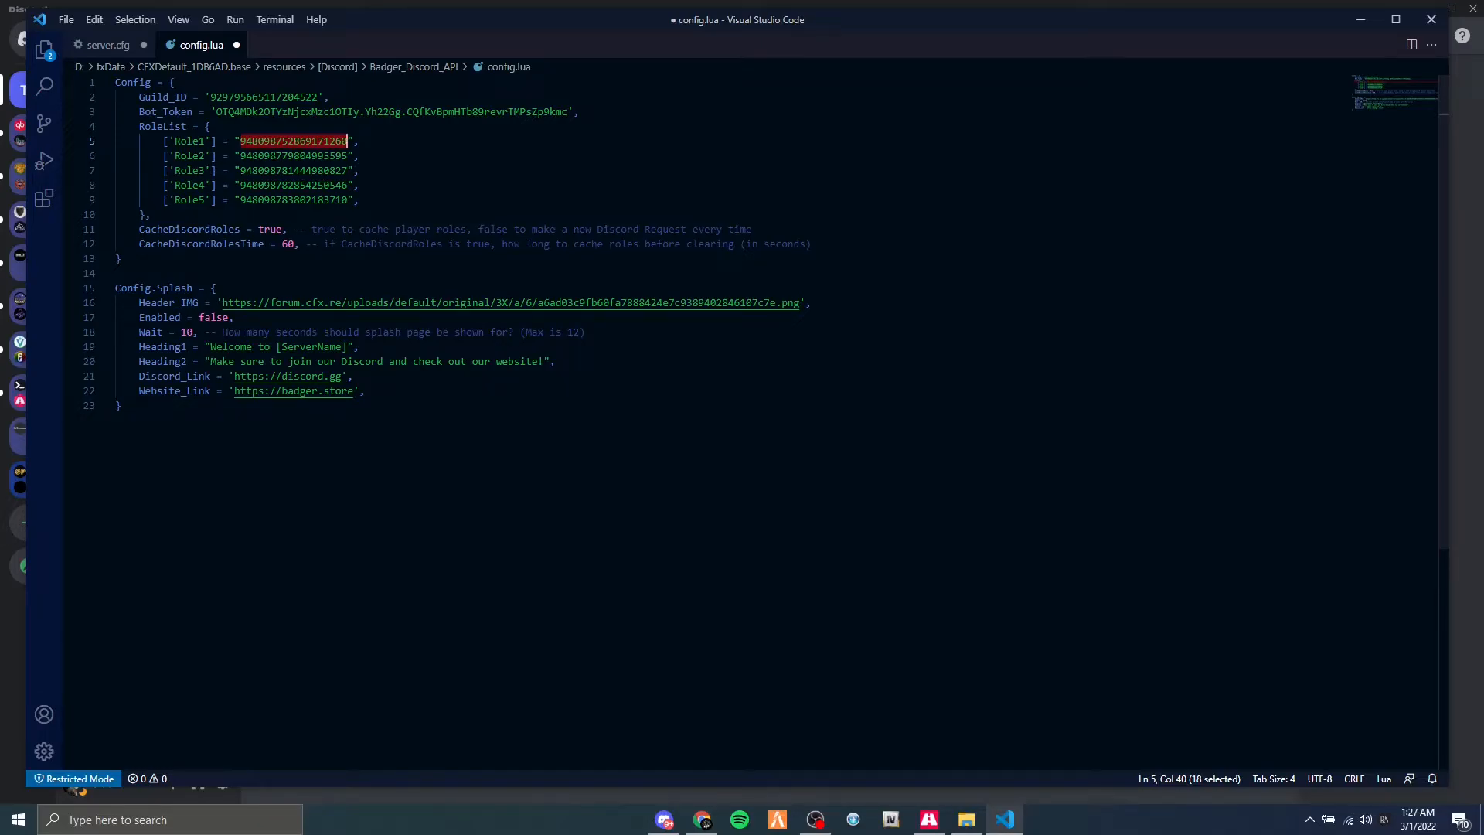
pyautogui.doubleClick(284, 155)
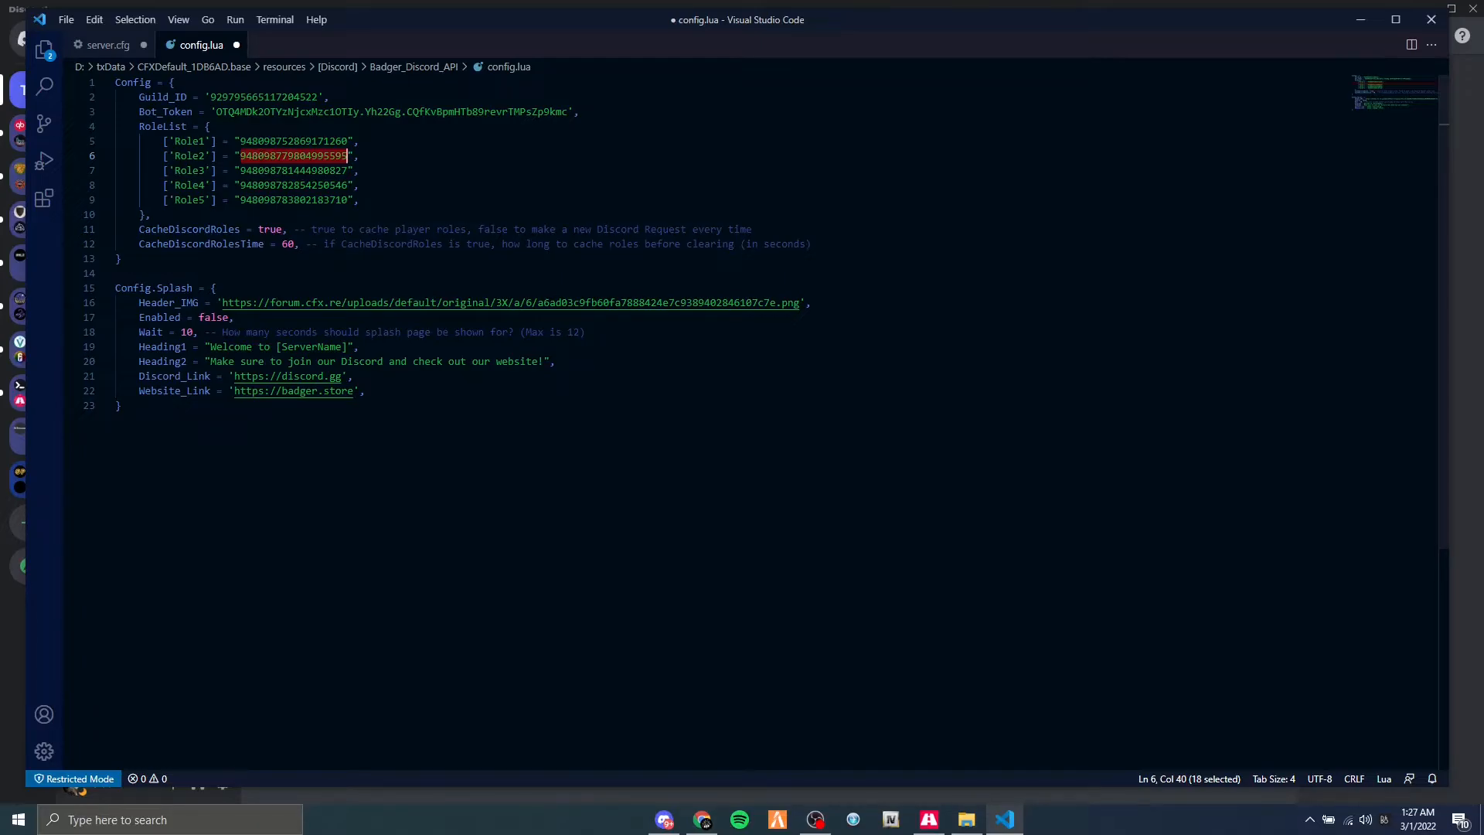
pyautogui.doubleClick(190, 155)
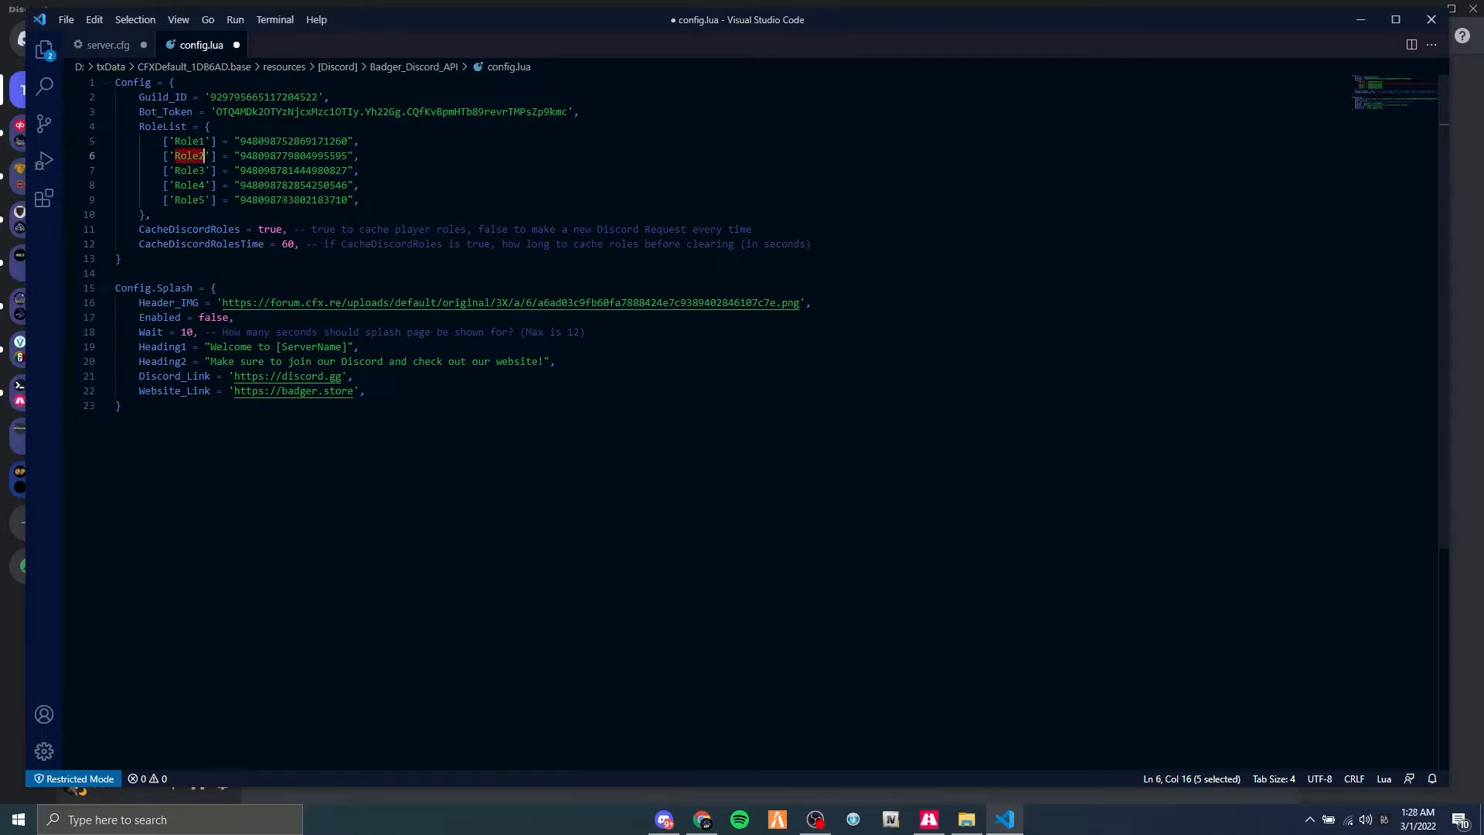
pyautogui.doubleClick(273, 156)
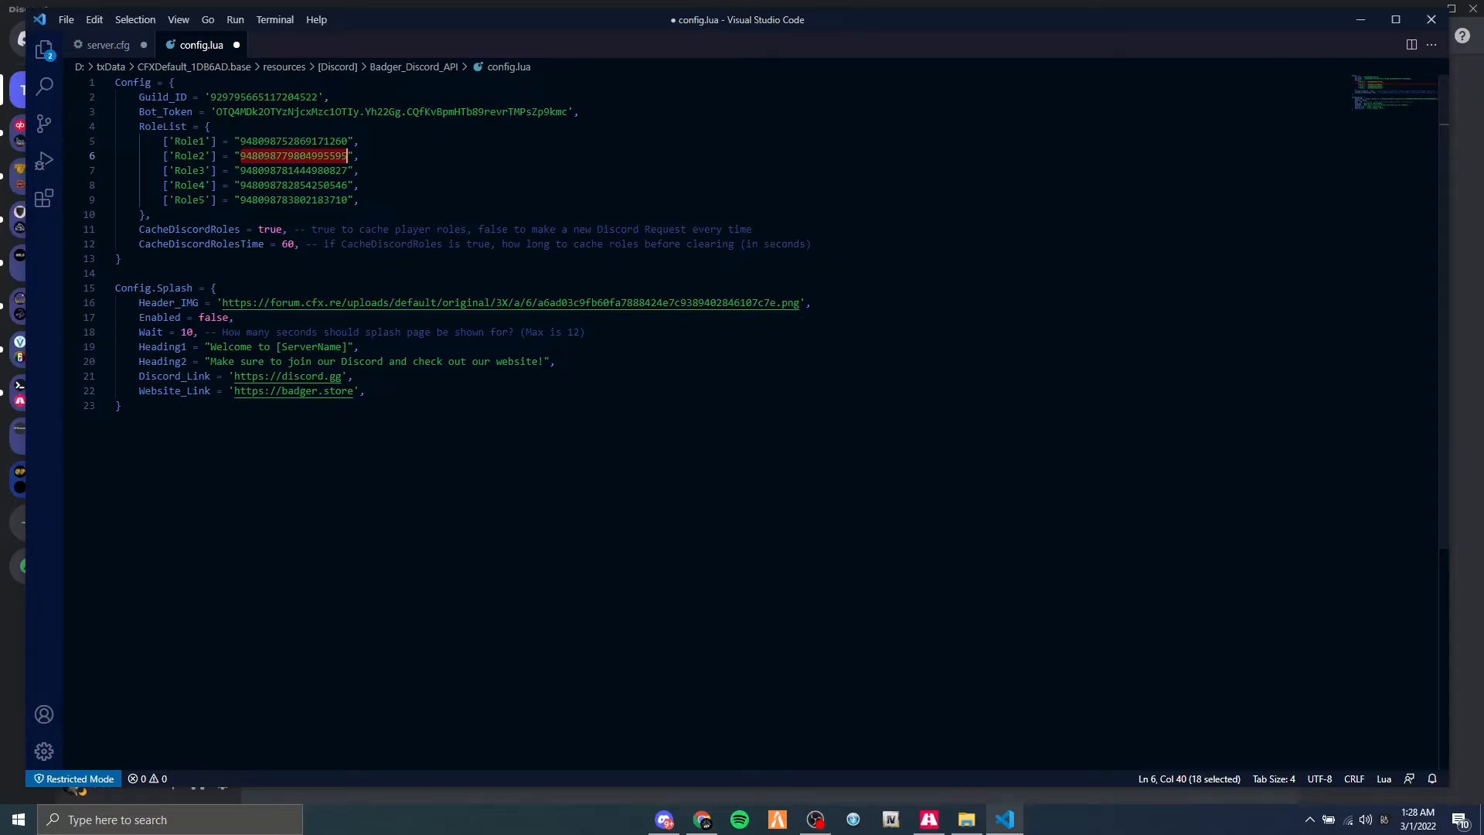
pyautogui.click(187, 171)
pyautogui.moveTo(240, 171); pyautogui.dragTo(348, 170)
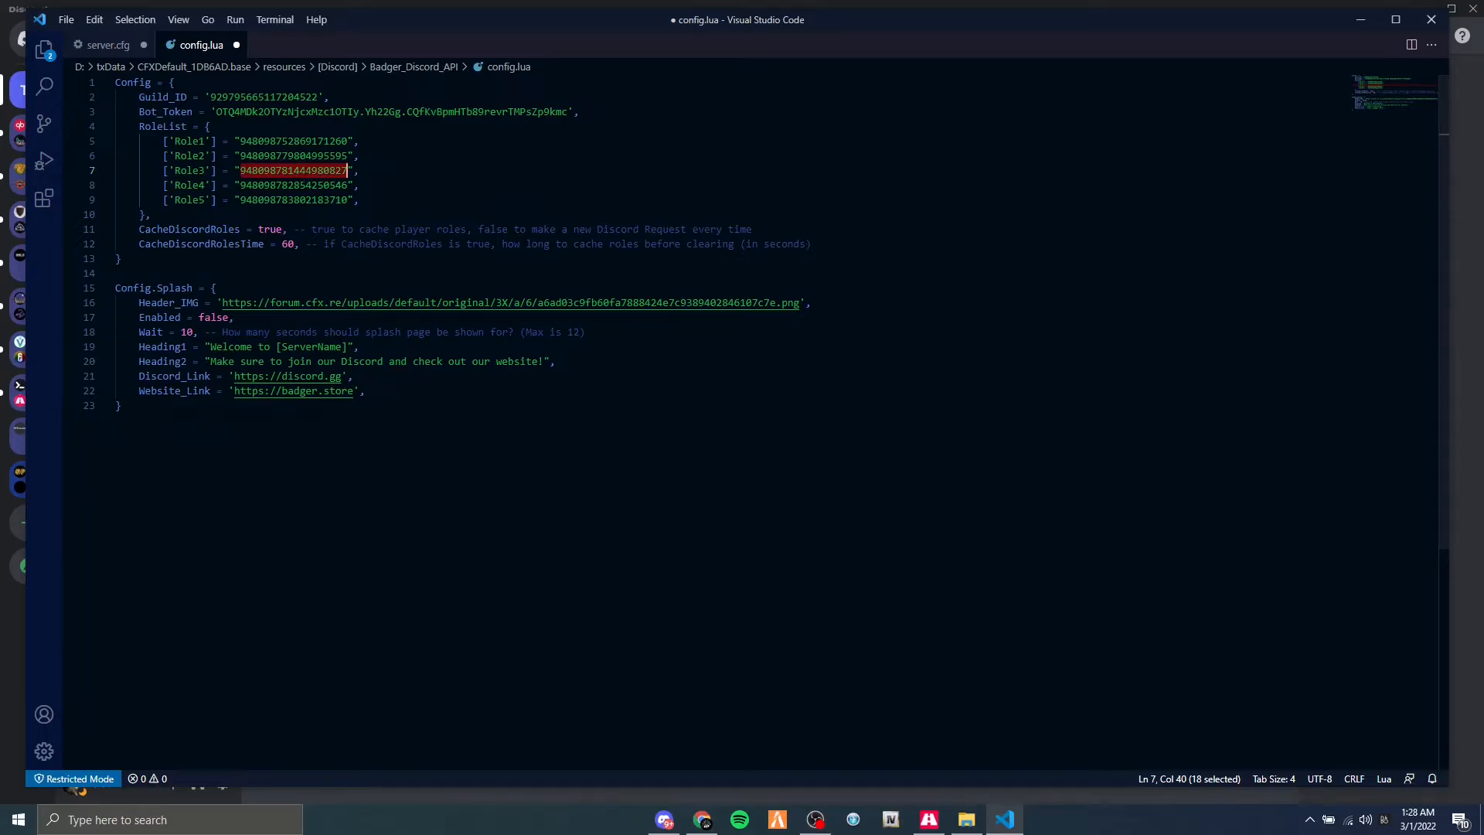
# Check the role IDs entered for Role1 through Role5 in the RoleList of config.lua.
pyautogui.click(336, 201)
pyautogui.doubleClick(300, 142)
pyautogui.doubleClick(292, 157)
pyautogui.doubleClick(294, 171)
pyautogui.doubleClick(294, 185)
pyautogui.doubleClick(294, 200)
pyautogui.click(370, 201)
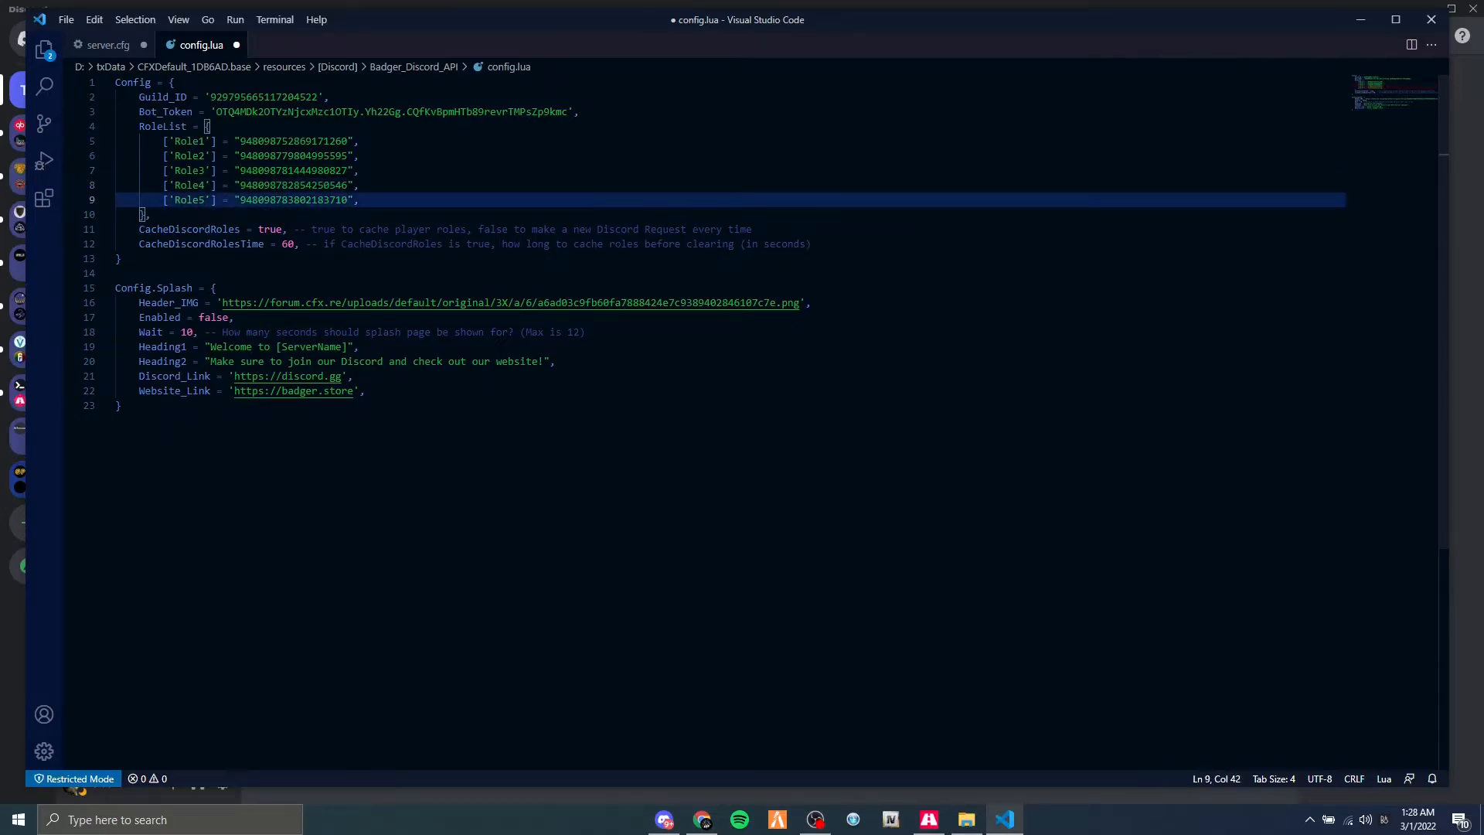
pyautogui.moveTo(369, 201); pyautogui.dragTo(164, 155)
pyautogui.click(369, 171)
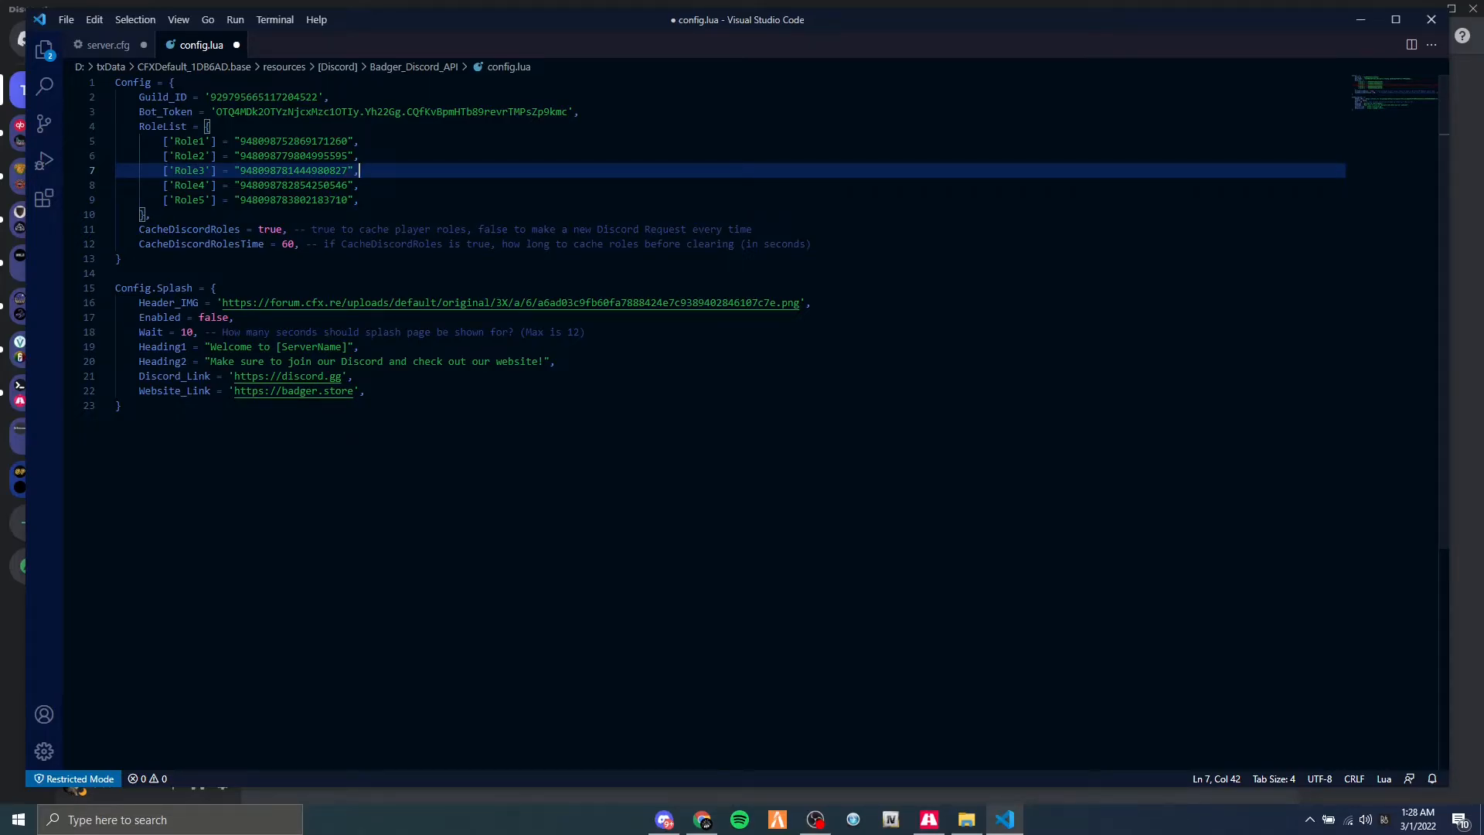
# Save the Badger_Discord_API config.lua and close it.
pyautogui.click(264, 127)
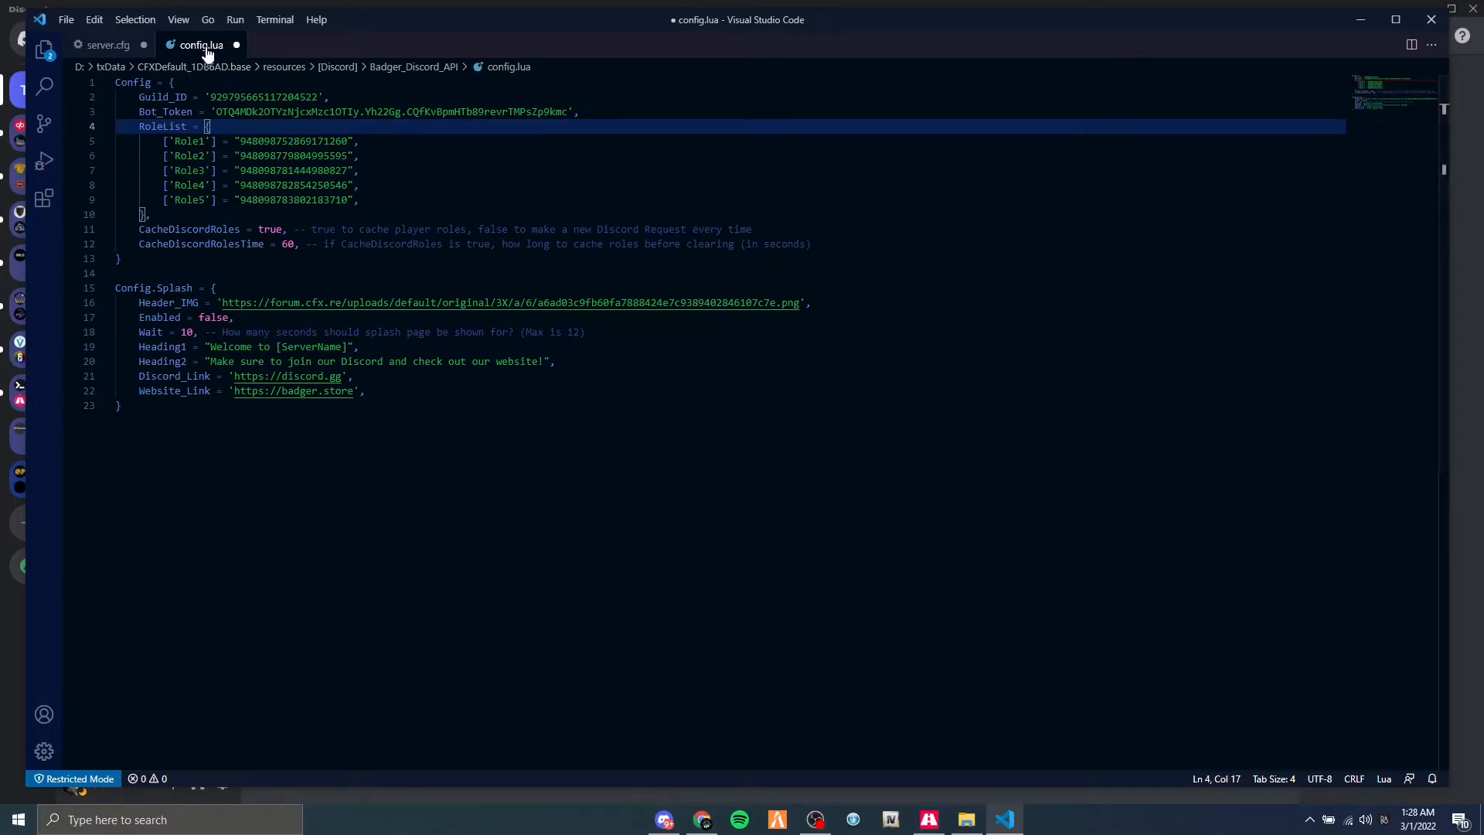
pyautogui.hotkey('ctrl', 's')
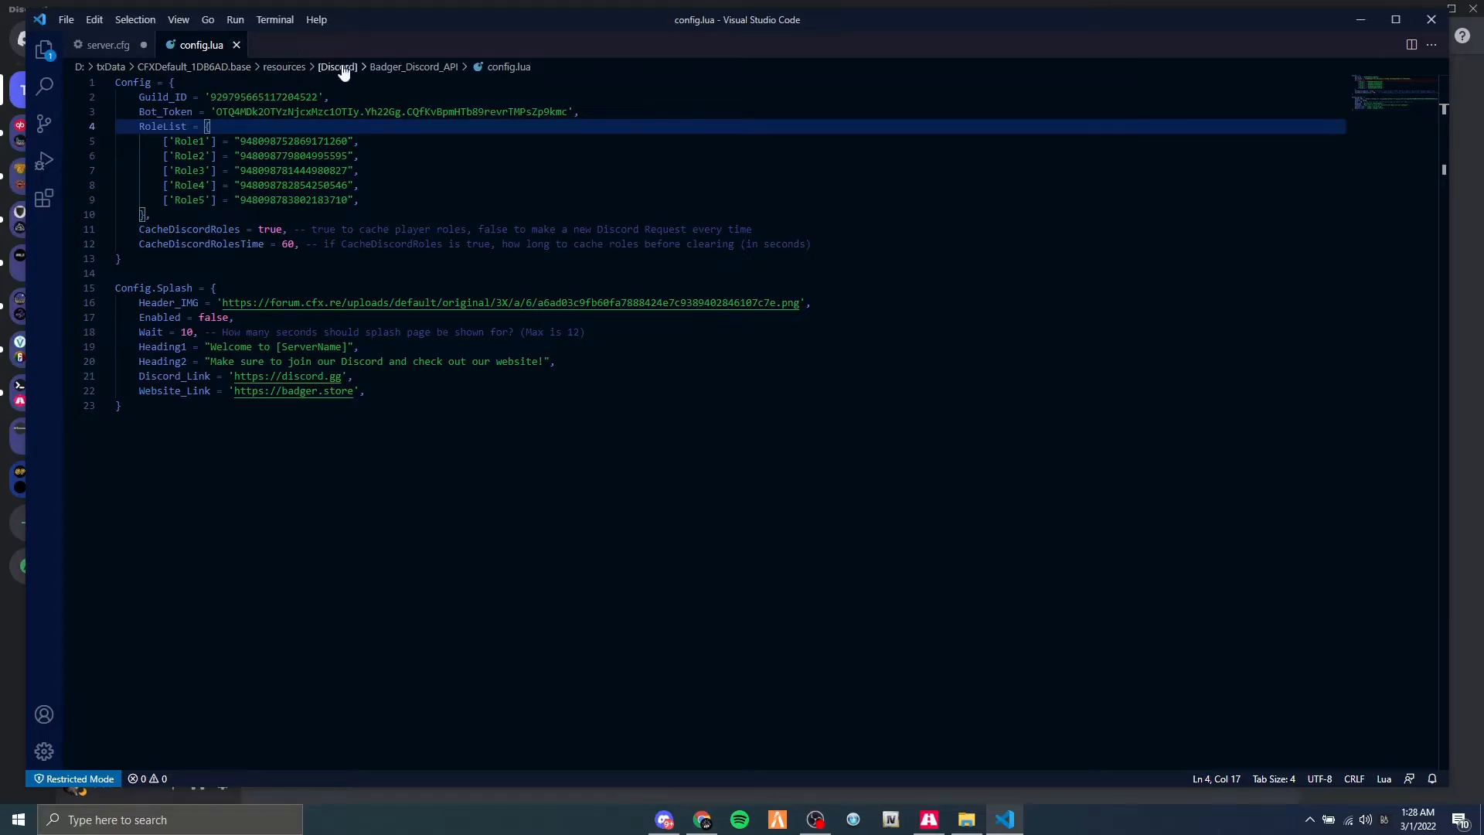
pyautogui.click(235, 46)
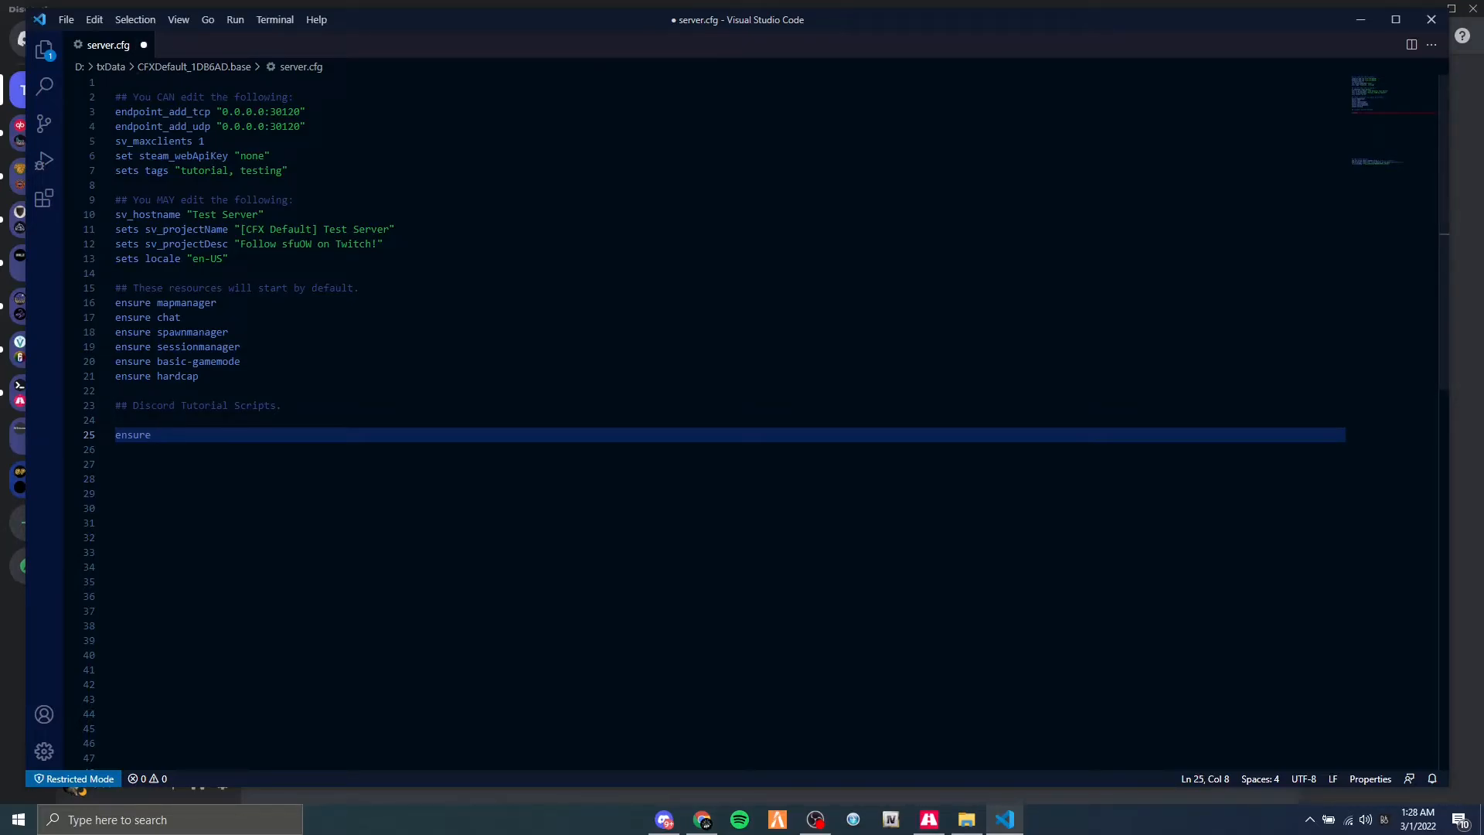
# Complete the ensure line under Discord Tutorial Scripts in server.cfg with Badger_Discord_API and save the file.
pyautogui.write('Badgers_Discord_API')
pyautogui.press('Home')
pyautogui.press('Right')
pyautogui.press('Right')
pyautogui.press('Right')
pyautogui.press('Right')
pyautogui.press('Right')
pyautogui.press('Right')
pyautogui.press('Right')
pyautogui.press('Right')
pyautogui.press('Right')
pyautogui.press('Right')
pyautogui.press('Right')
pyautogui.press('Right')
pyautogui.press('Right')
pyautogui.press('Right')
pyautogui.press('BackSpace')
pyautogui.hotkey('ctrl', 's')
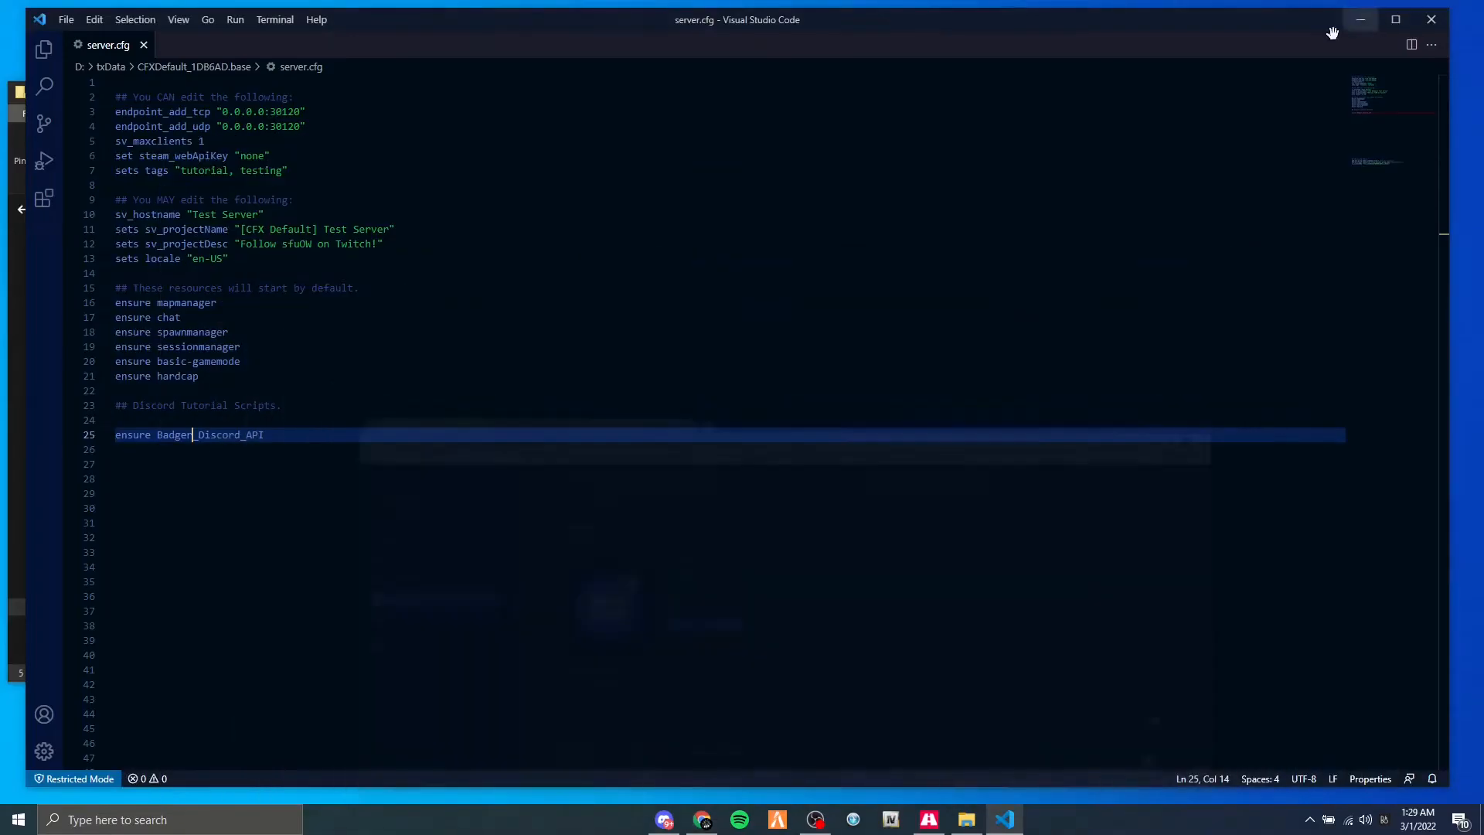
# Copy the exact name of the desktop's Badger_Discord_API folder, paste it over the name in the server.cfg ensure line and save.
pyautogui.click(1368, 21)
pyautogui.click(880, 186)
pyautogui.press('F2')
pyautogui.press('Escape')
pyautogui.hotkey('alt', 'Tab')
pyautogui.hotkey('alt', 'Tab')
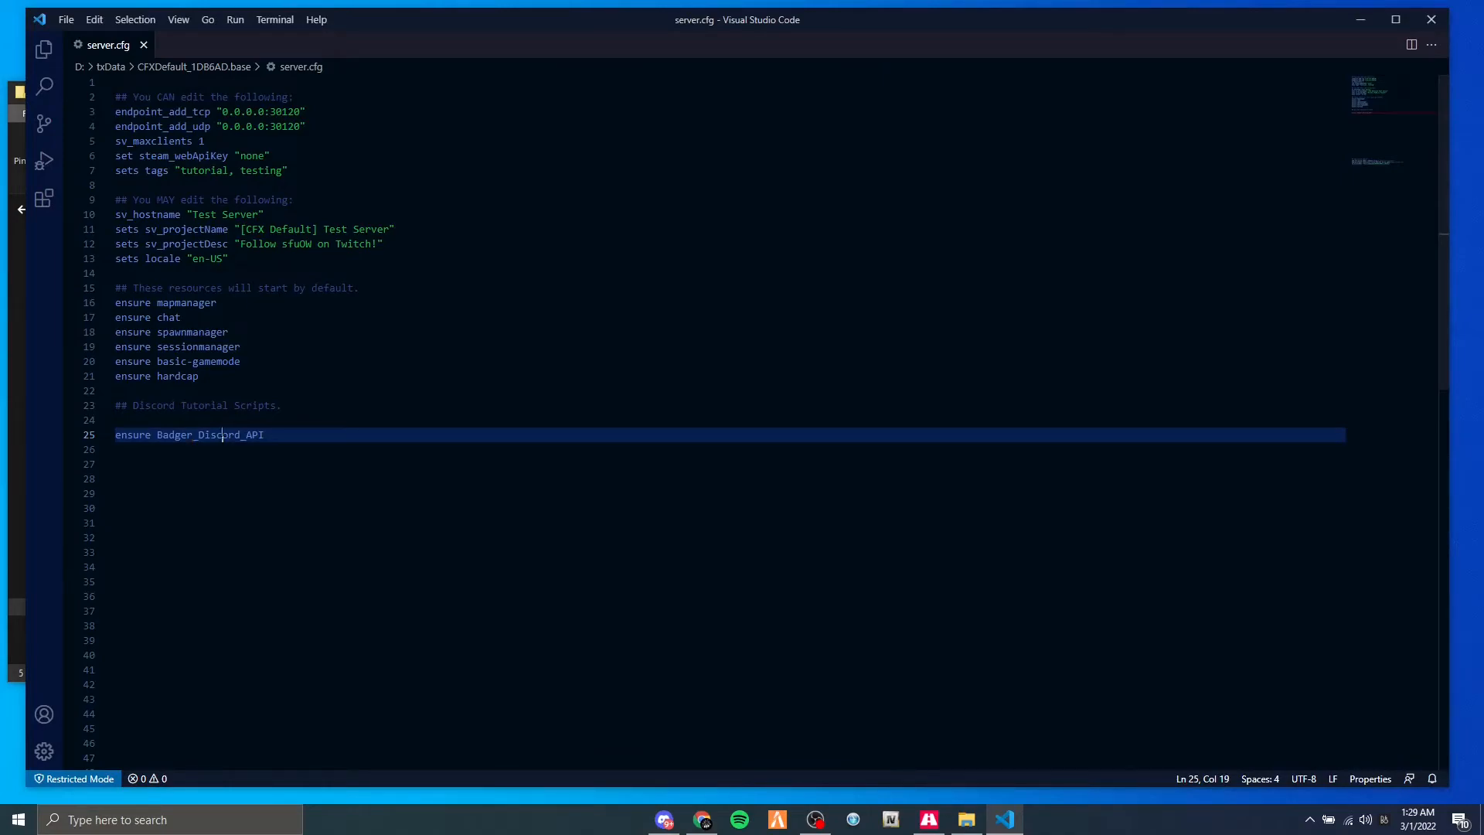
pyautogui.hotkey('ctrl', 'd')
pyautogui.hotkey('ctrl', 'v')
pyautogui.doubleClick(430, 28)
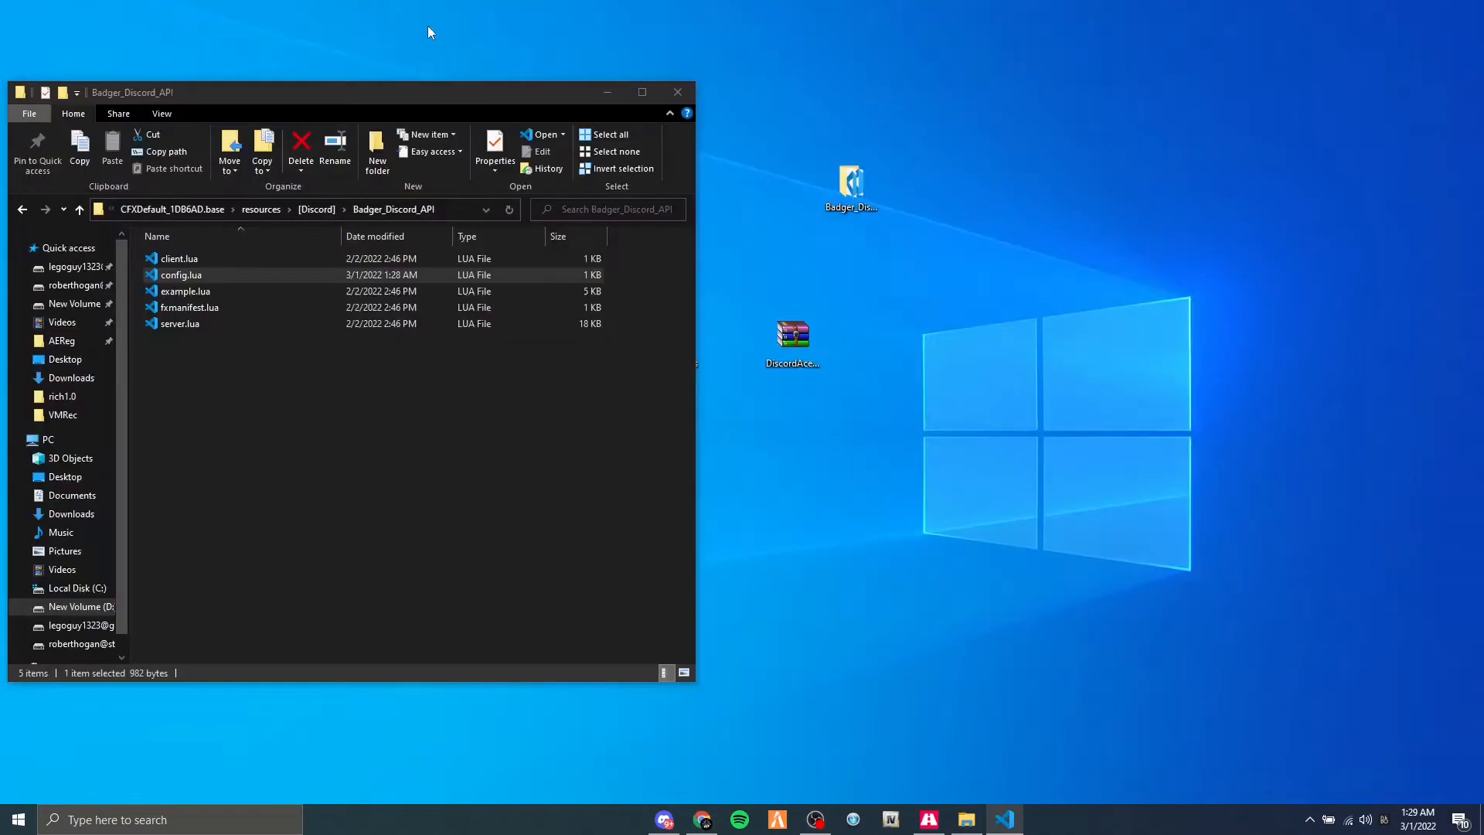
pyautogui.hotkey('ctrl', 's')
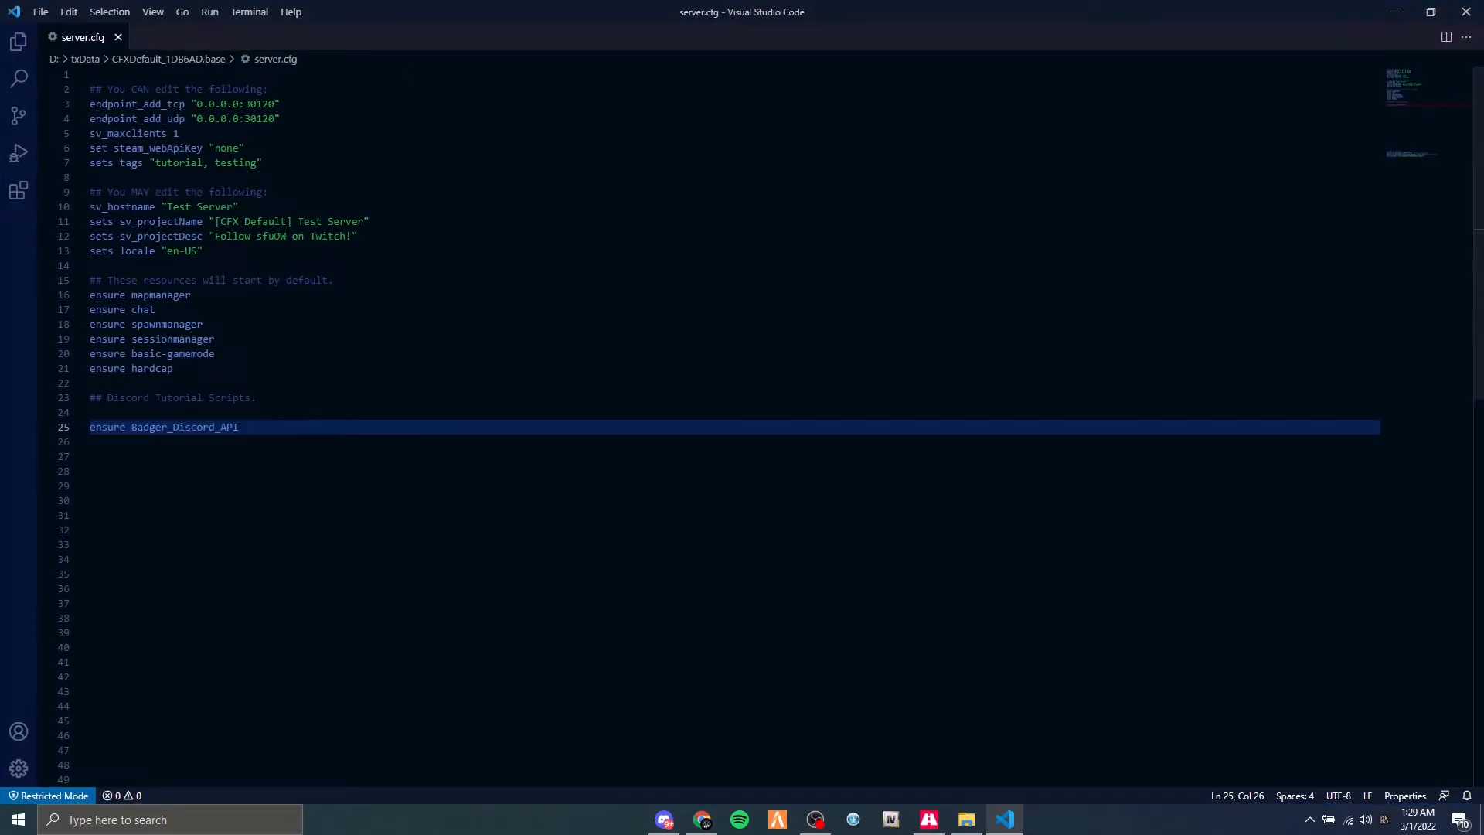
# Begin a new ensure line directly below the Badger_Discord_API entry in server.cfg.
pyautogui.press('Return')
pyautogui.write('ensure')
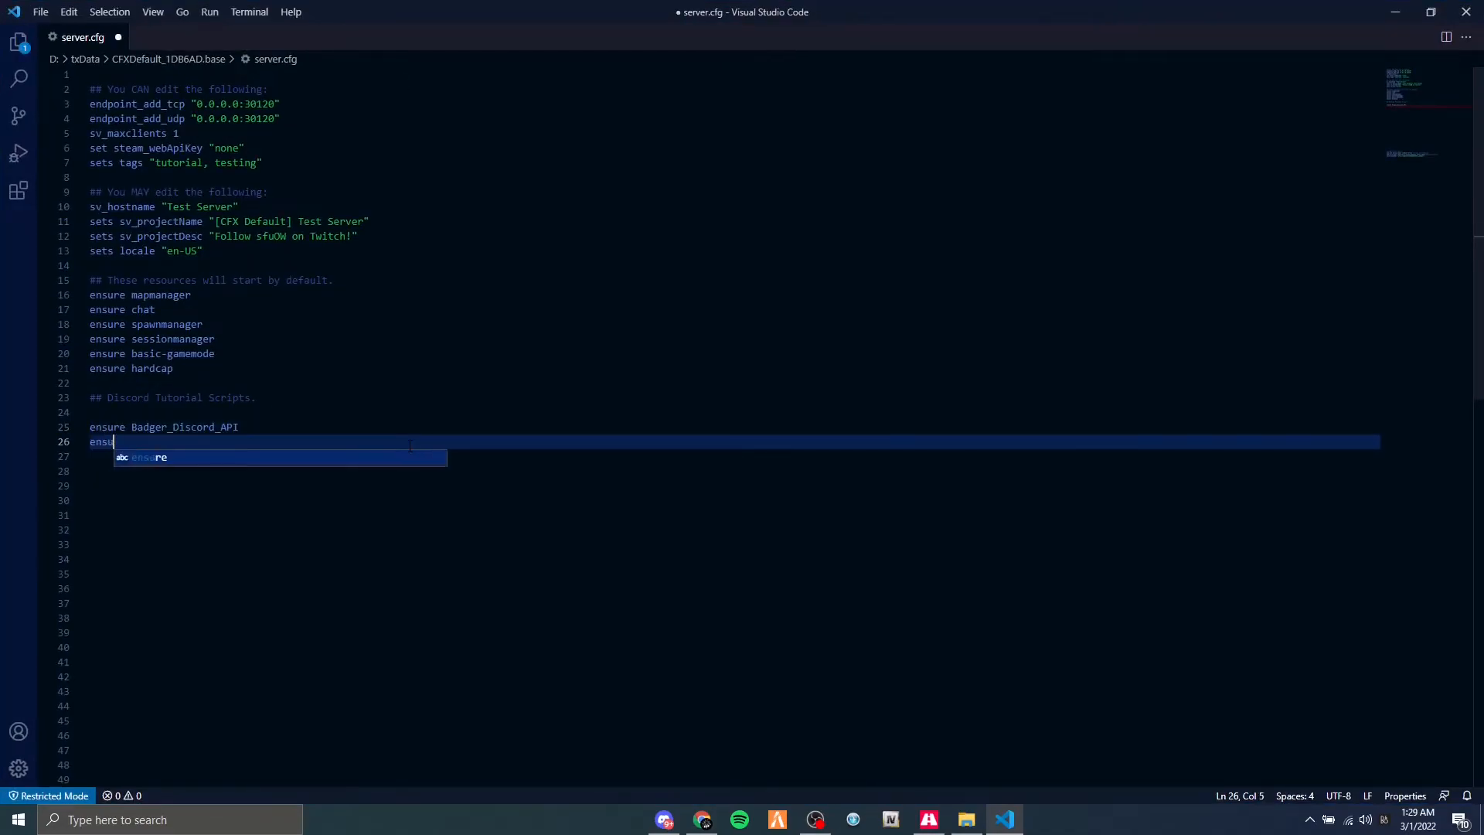
pyautogui.doubleClick(364, 17)
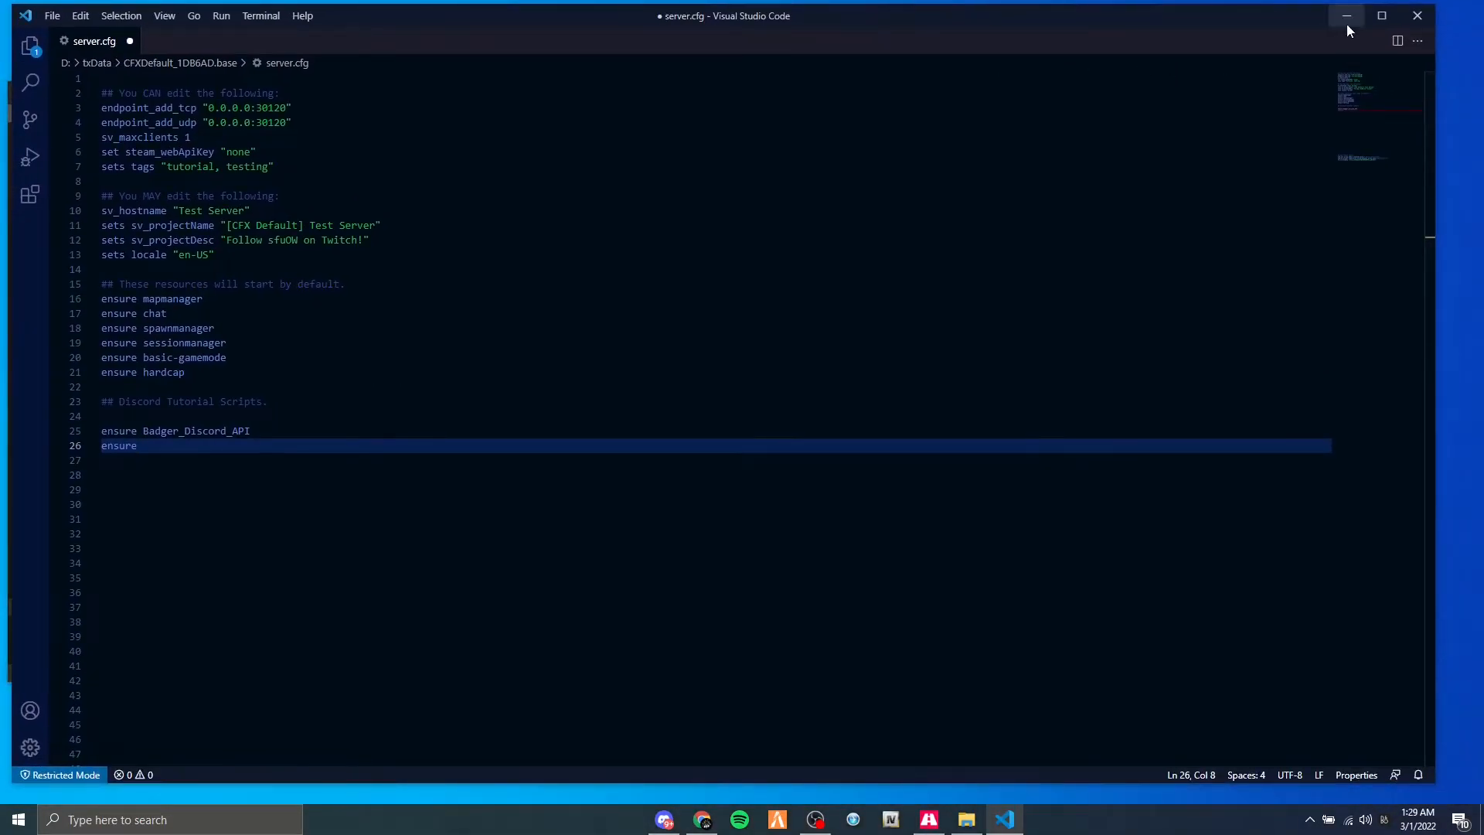
# Go up to the [Discord] resources folder and delete the leftover Badger_Discord_API folder from the desktop.
pyautogui.click(1346, 22)
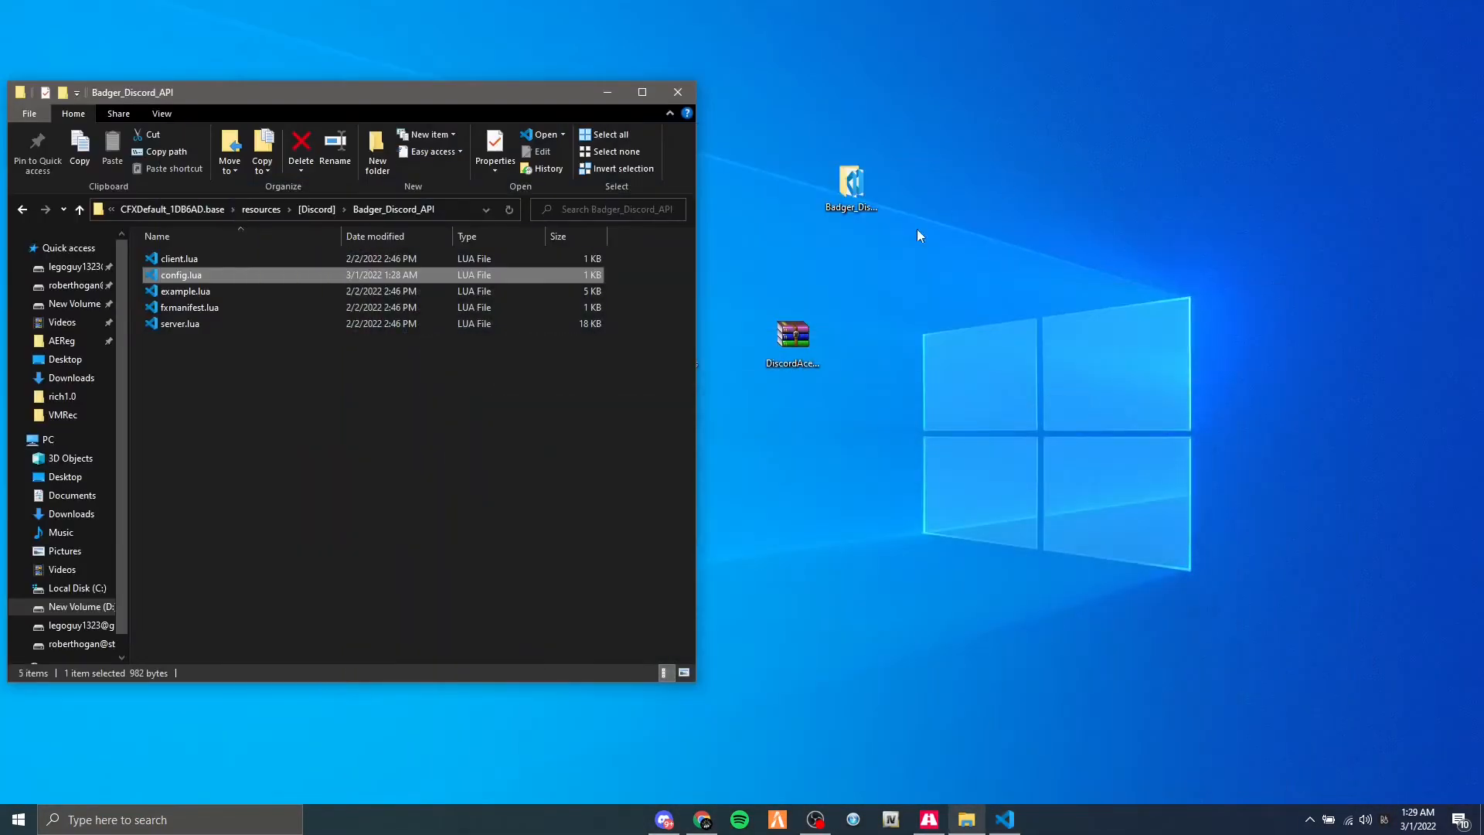
pyautogui.click(308, 209)
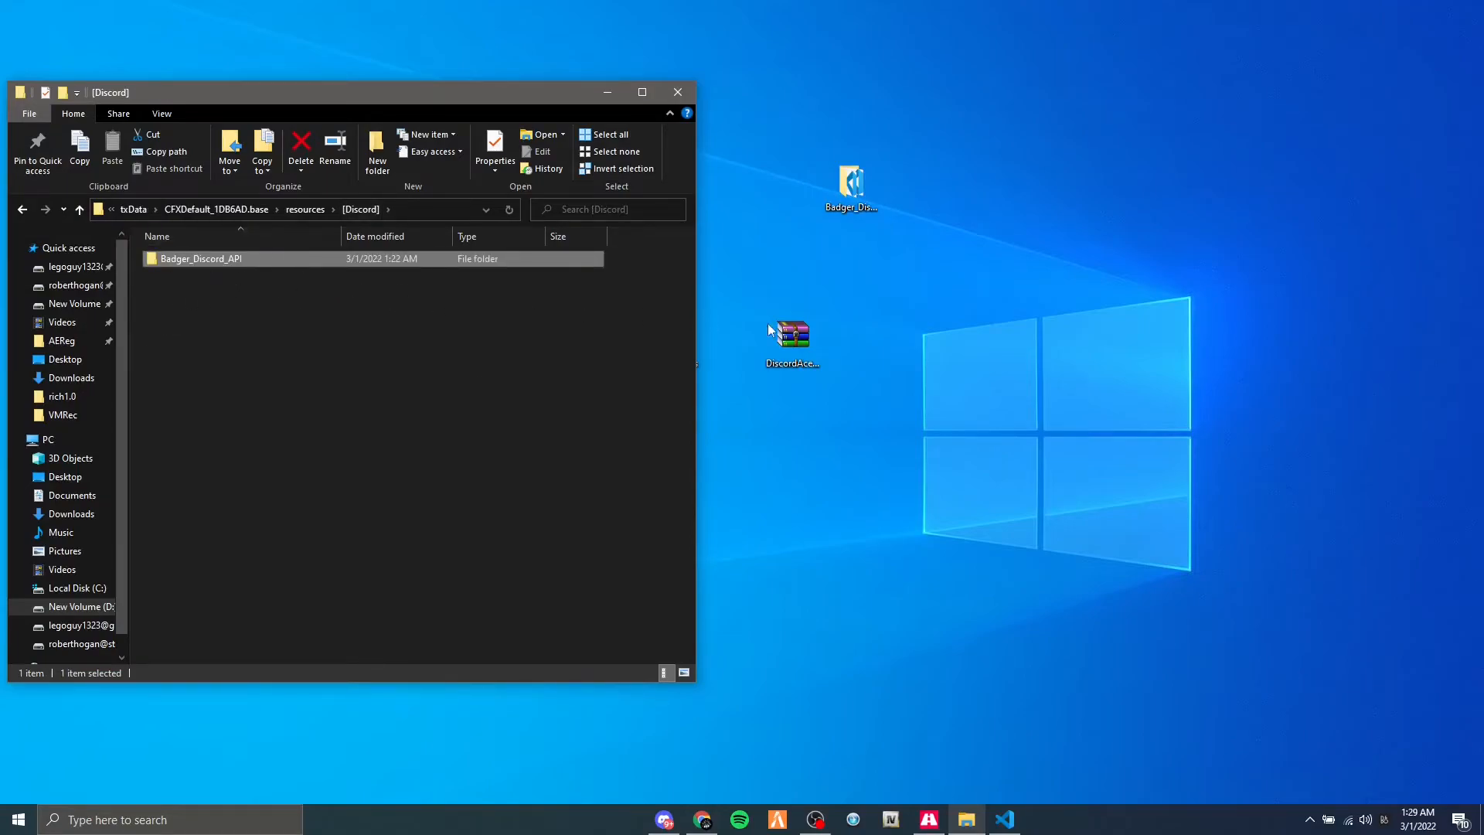
pyautogui.moveTo(867, 223); pyautogui.dragTo(794, 158)
pyautogui.press('Delete')
# Extract the folder from the DiscordAcePerms archive to the desktop and delete the archive.
pyautogui.moveTo(773, 341); pyautogui.dragTo(886, 261)
pyautogui.click(965, 325)
pyautogui.click(912, 269)
pyautogui.doubleClick(907, 263)
pyautogui.moveTo(284, 211); pyautogui.dragTo(793, 31)
pyautogui.click(1249, 74)
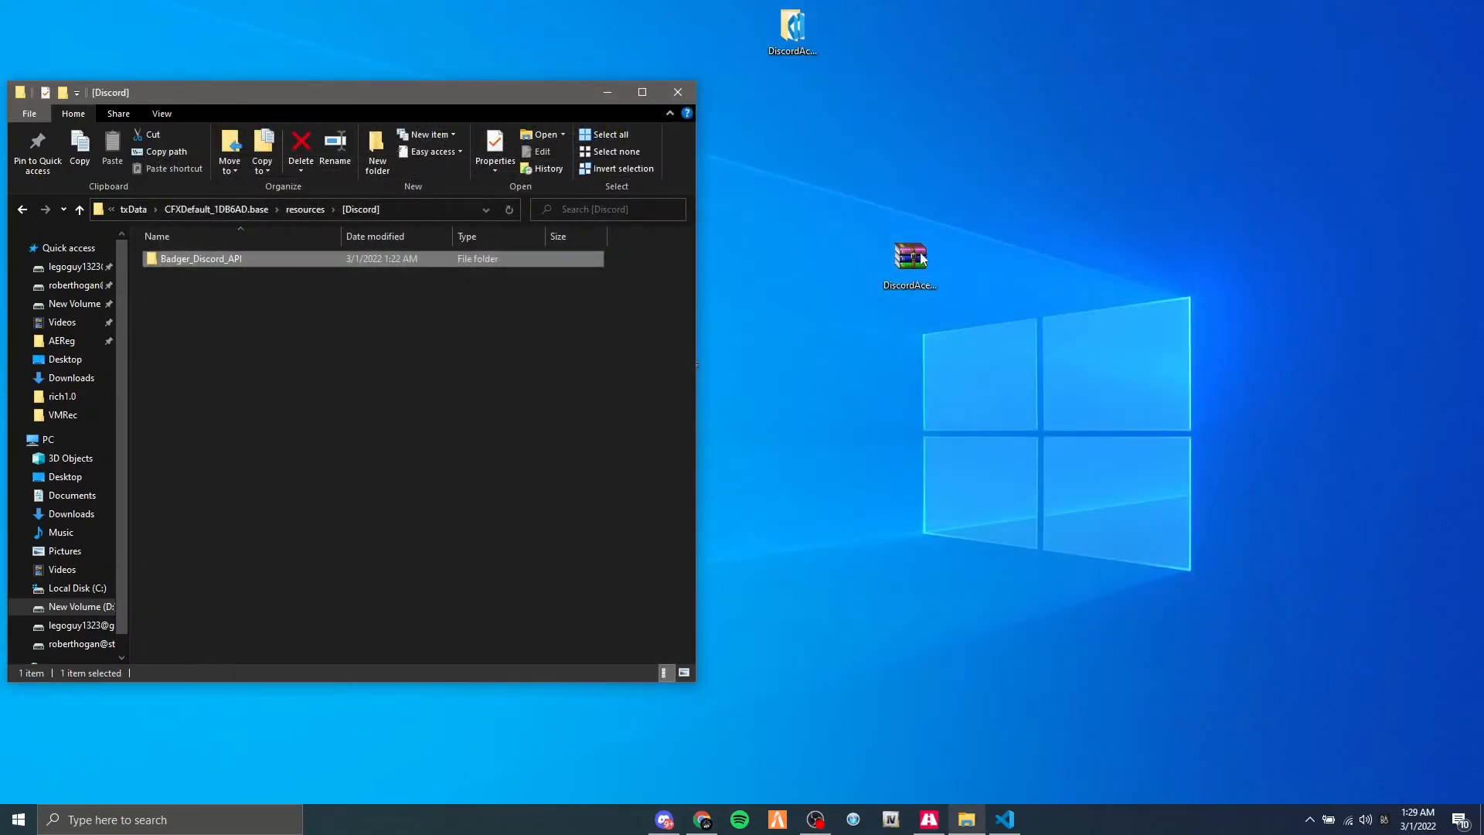
pyautogui.press('Delete')
# Rename the extracted desktop folder to DiscordAcePerms.
pyautogui.moveTo(792, 31); pyautogui.dragTo(839, 251)
pyautogui.press('Right')
pyautogui.press('BackSpace')
pyautogui.press('BackSpace')
pyautogui.press('BackSpace')
pyautogui.press('BackSpace')
pyautogui.press('BackSpace')
pyautogui.press('BackSpace')
pyautogui.press('BackSpace')
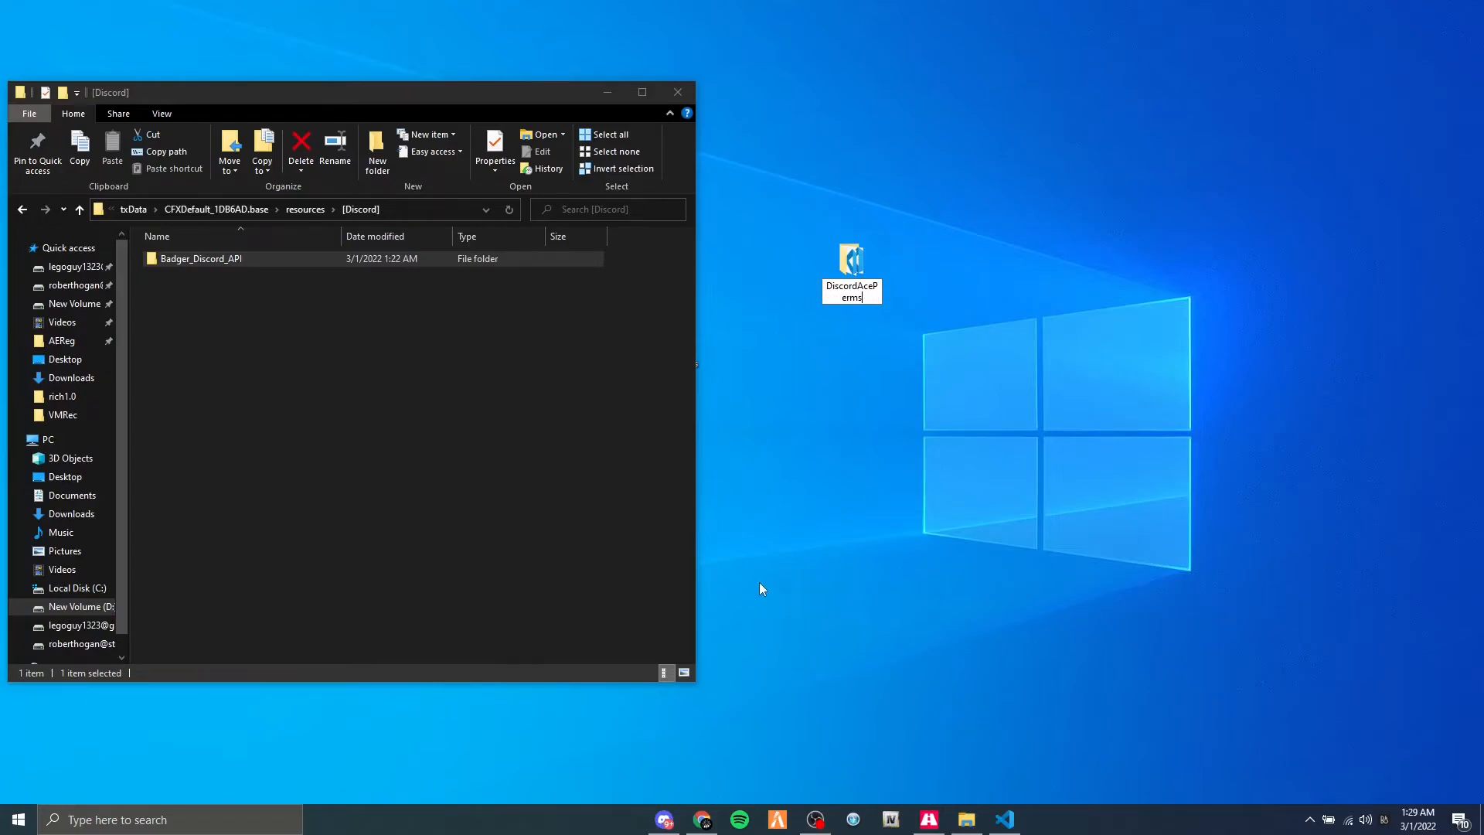
pyautogui.press('Return')
pyautogui.click(864, 380)
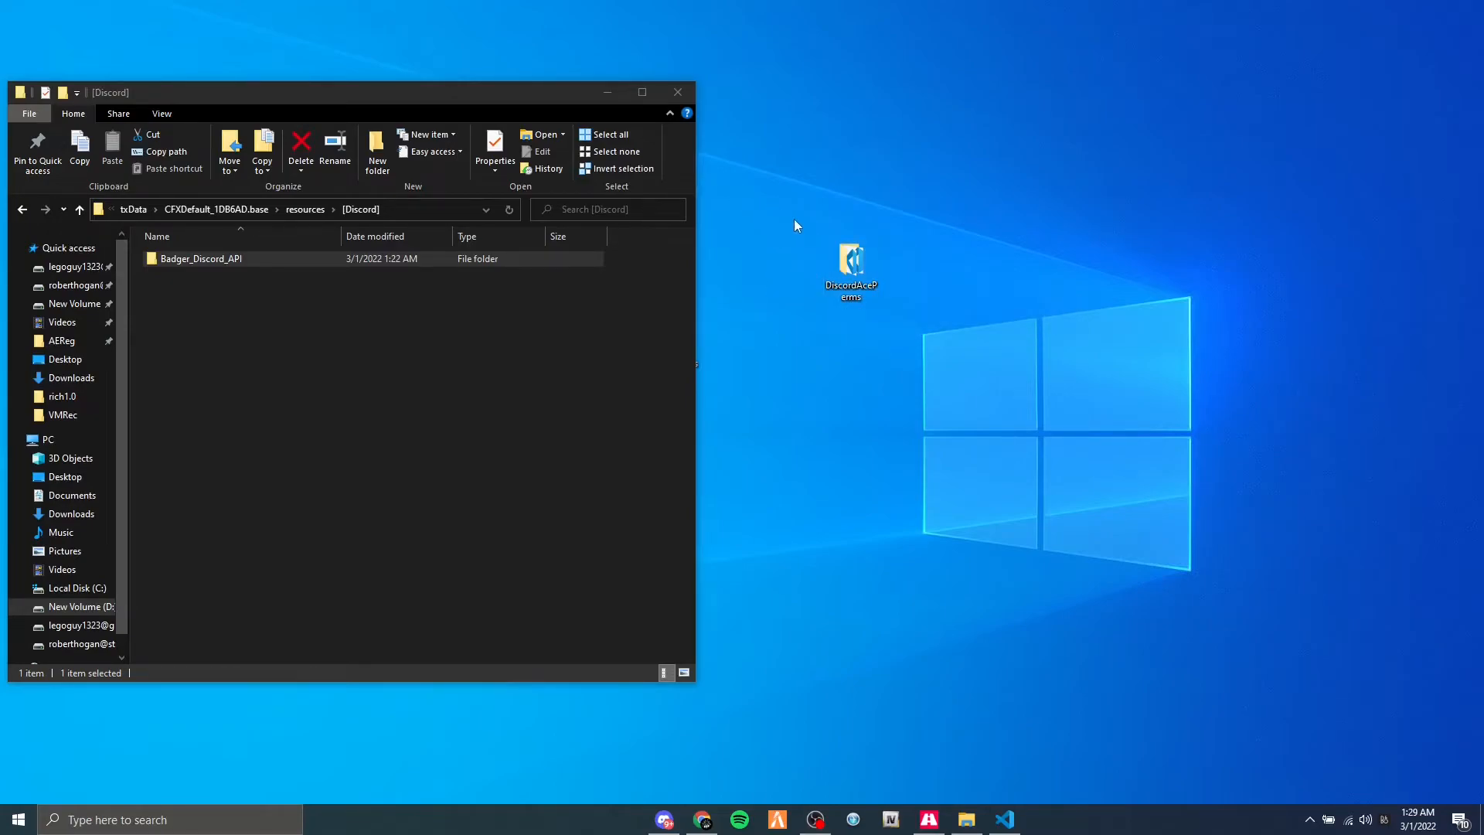
# Copy the DiscordAcePerms folder from the desktop into the server's [Discord] resources folder.
pyautogui.moveTo(802, 233); pyautogui.dragTo(897, 310)
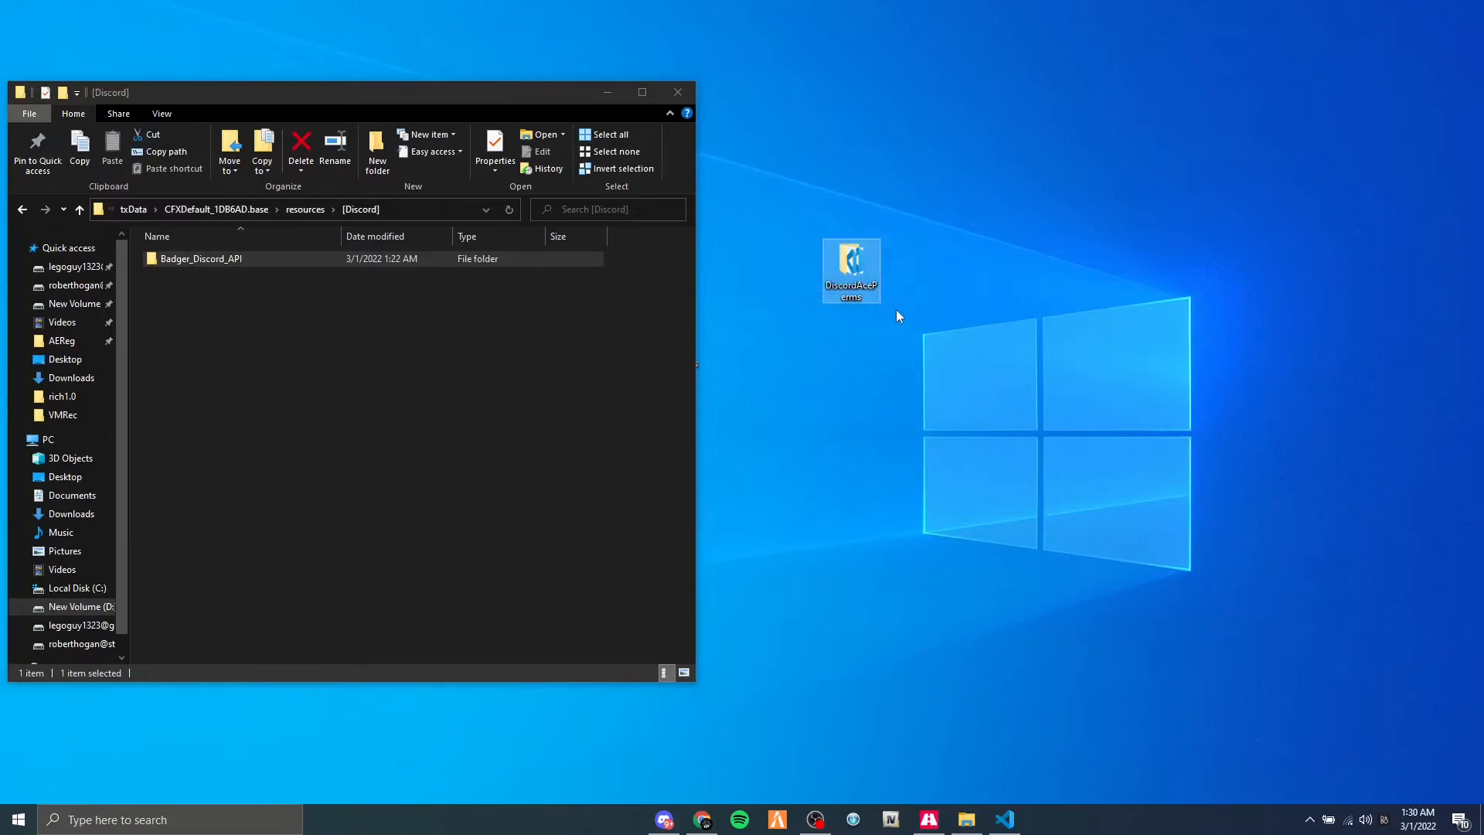
pyautogui.moveTo(841, 275)
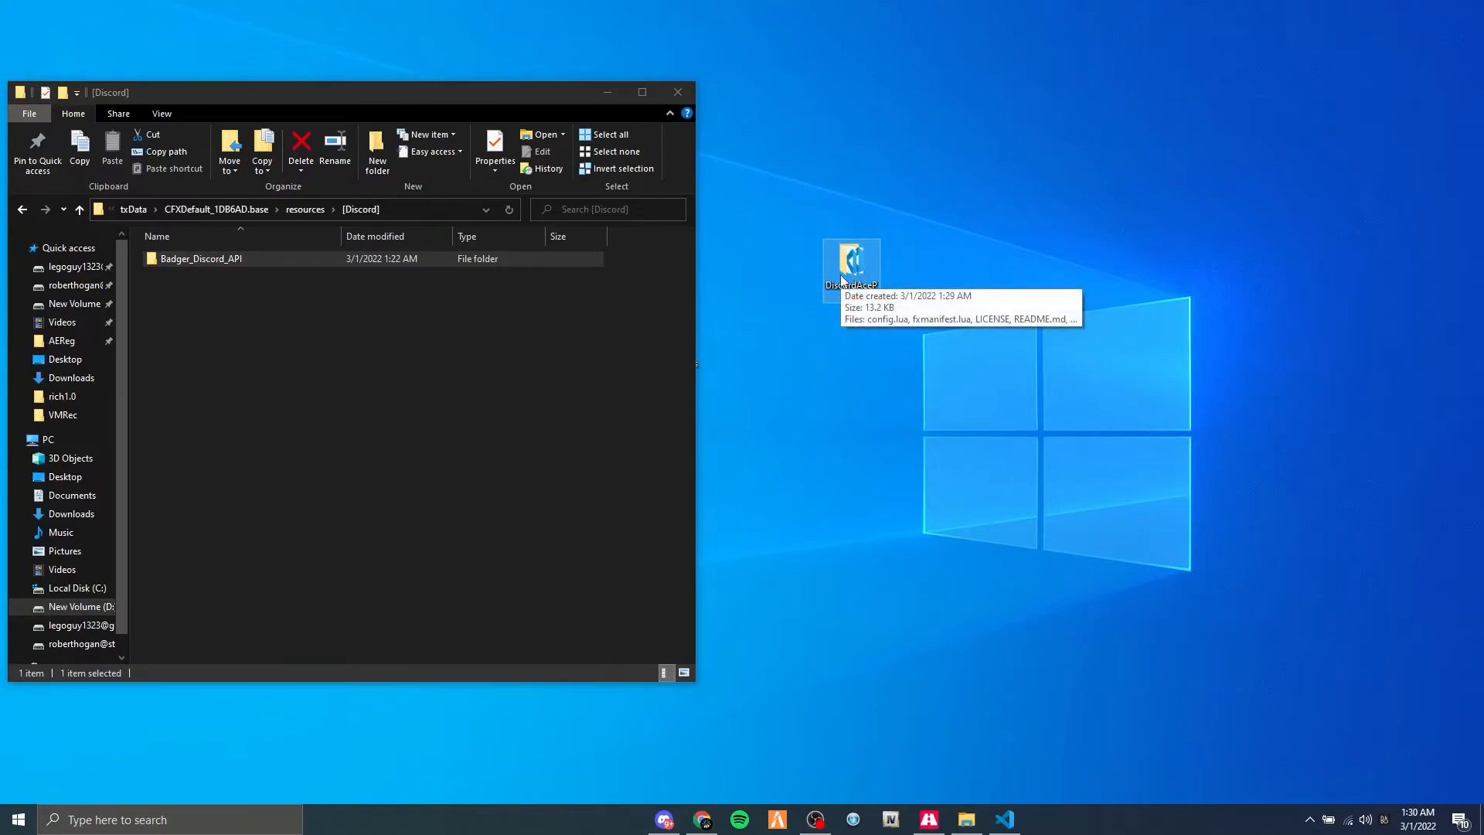
pyautogui.moveTo(851, 268); pyautogui.dragTo(469, 337)
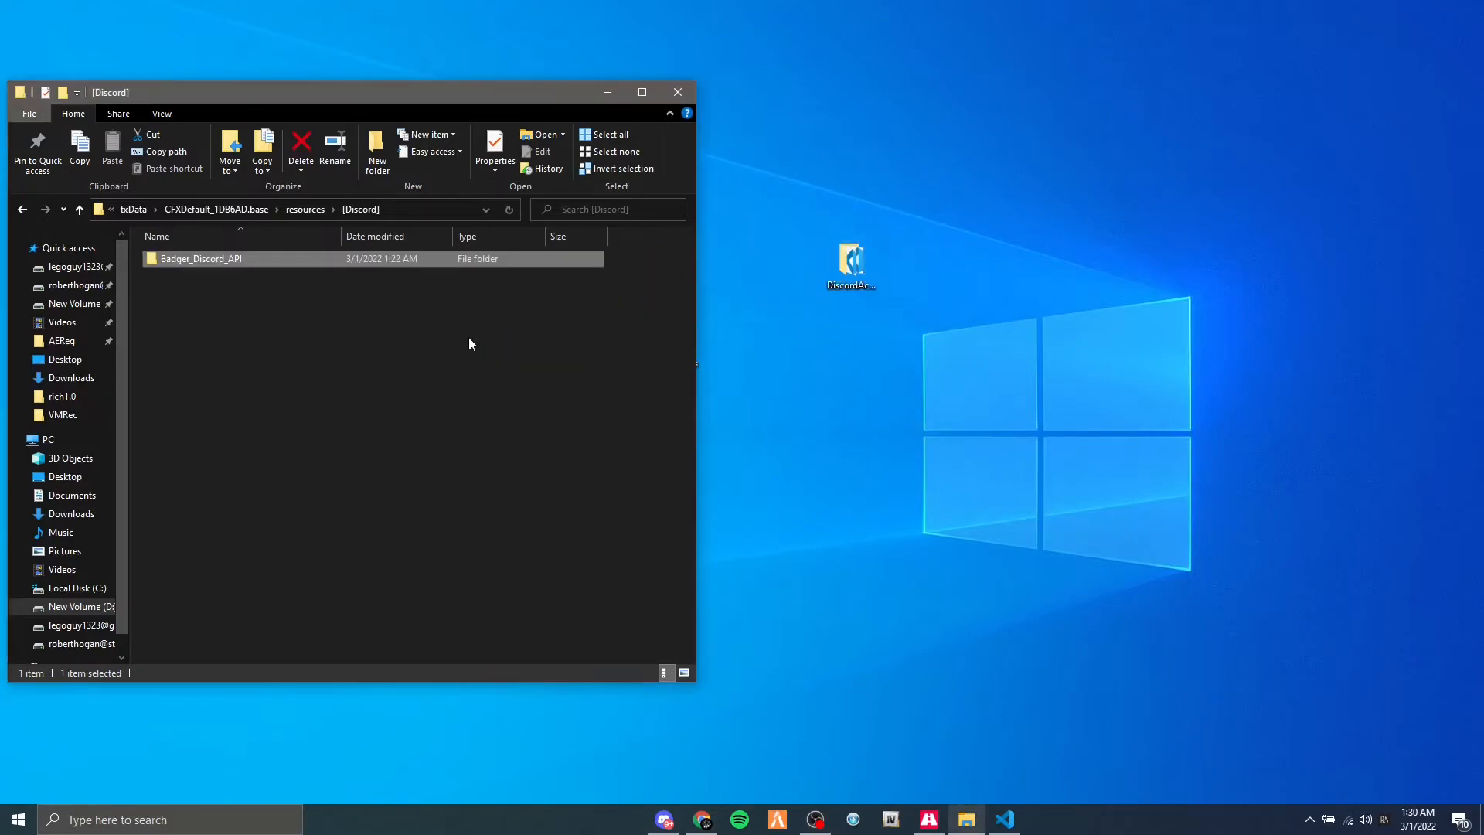
pyautogui.click(308, 317)
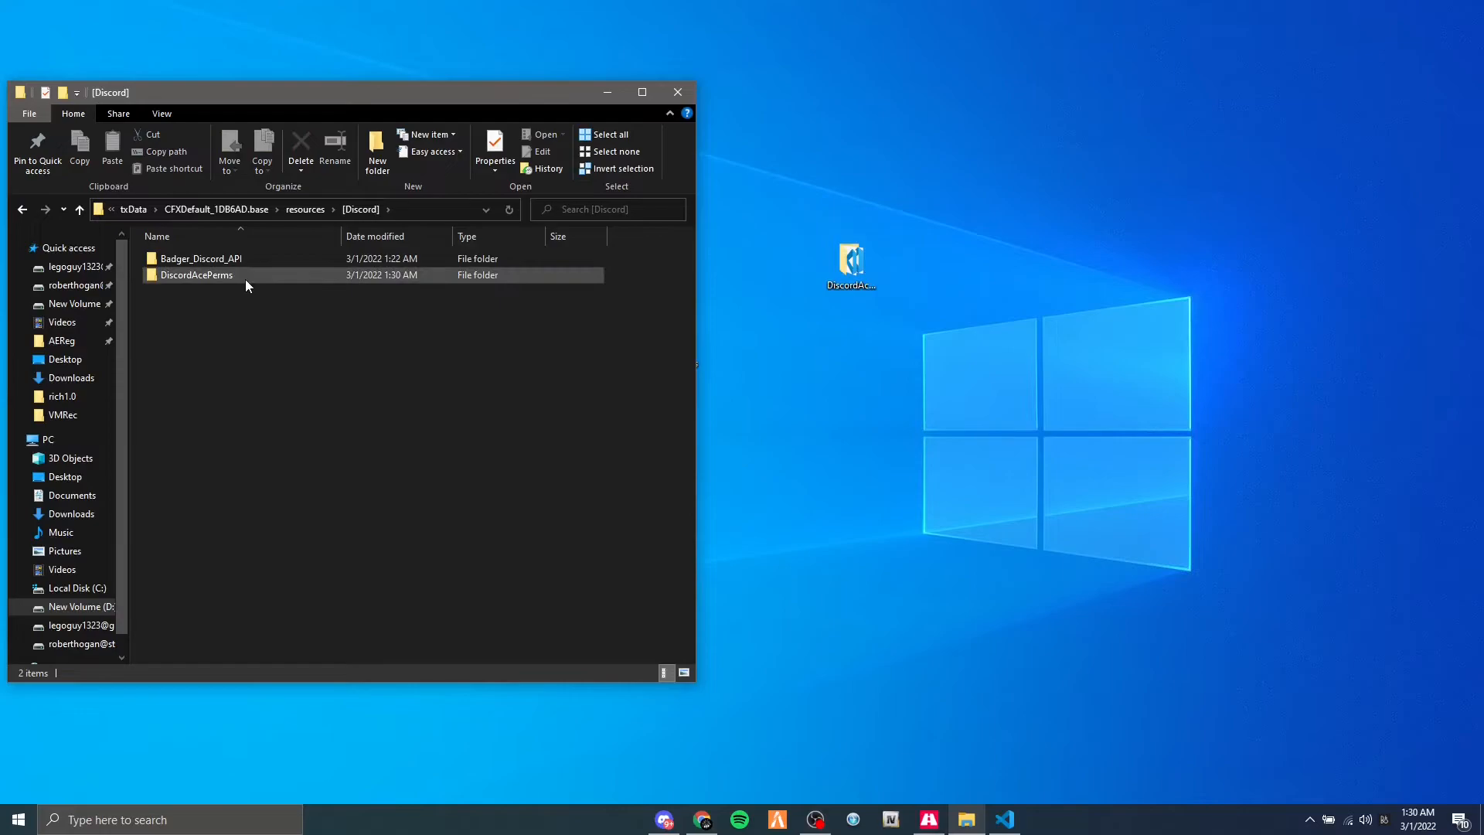
# Delete LICENSE and README.md from the DiscordAcePerms resource folder.
pyautogui.doubleClick(225, 279)
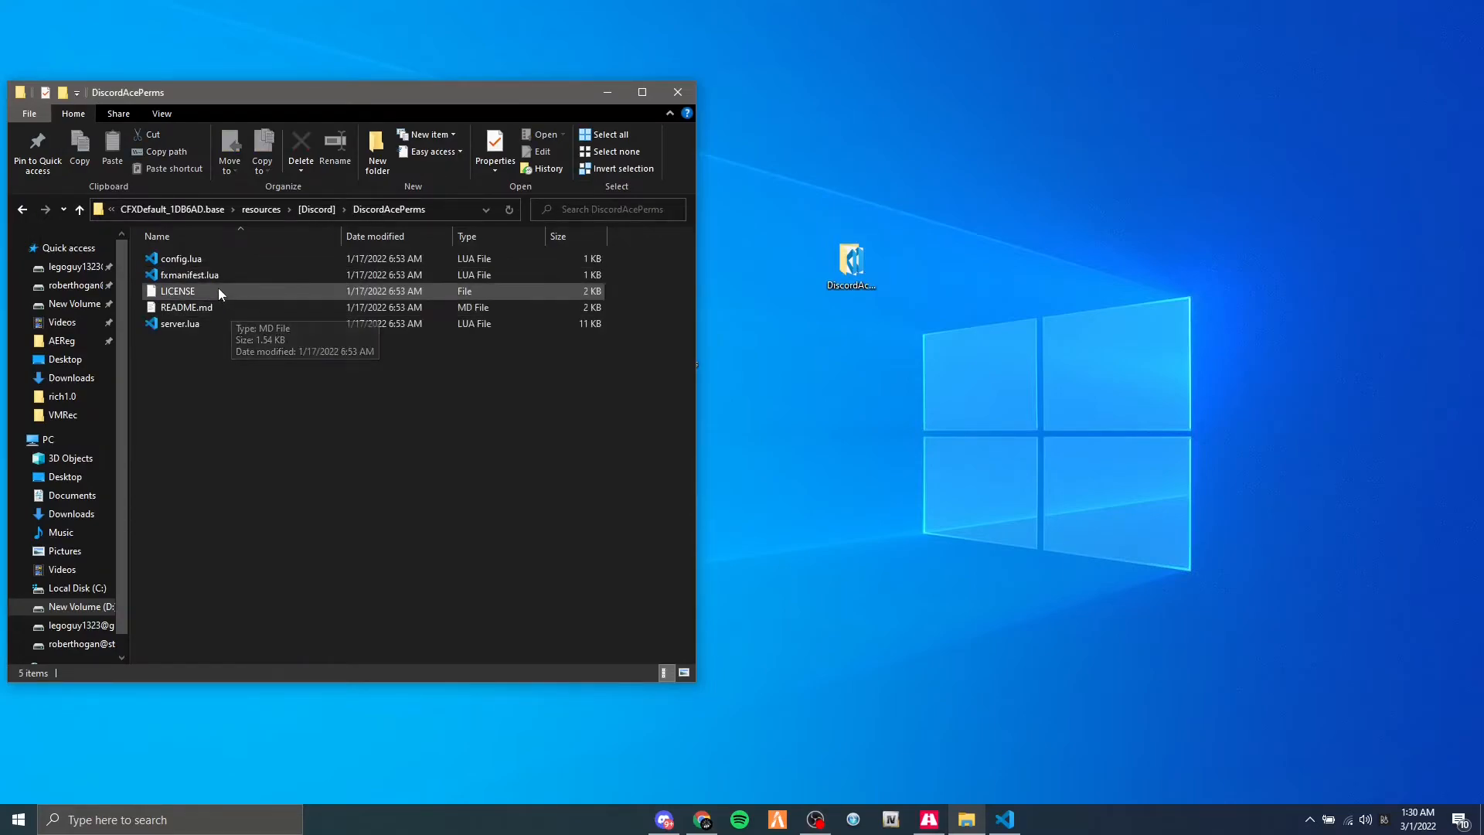
pyautogui.click(212, 301)
pyautogui.keyDown('ctrl'); pyautogui.click(212, 294); pyautogui.keyUp('ctrl')
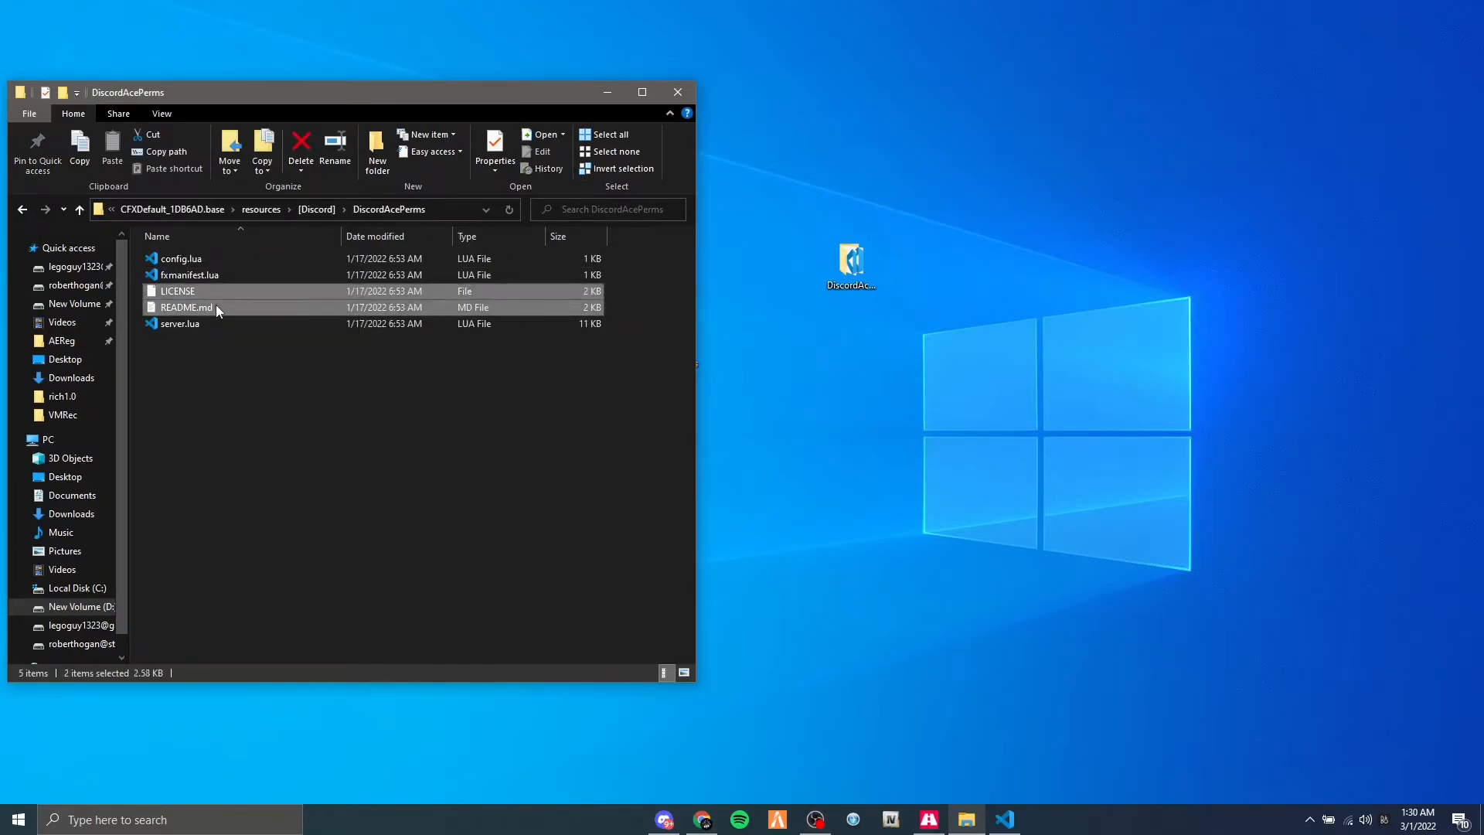
pyautogui.press('Delete')
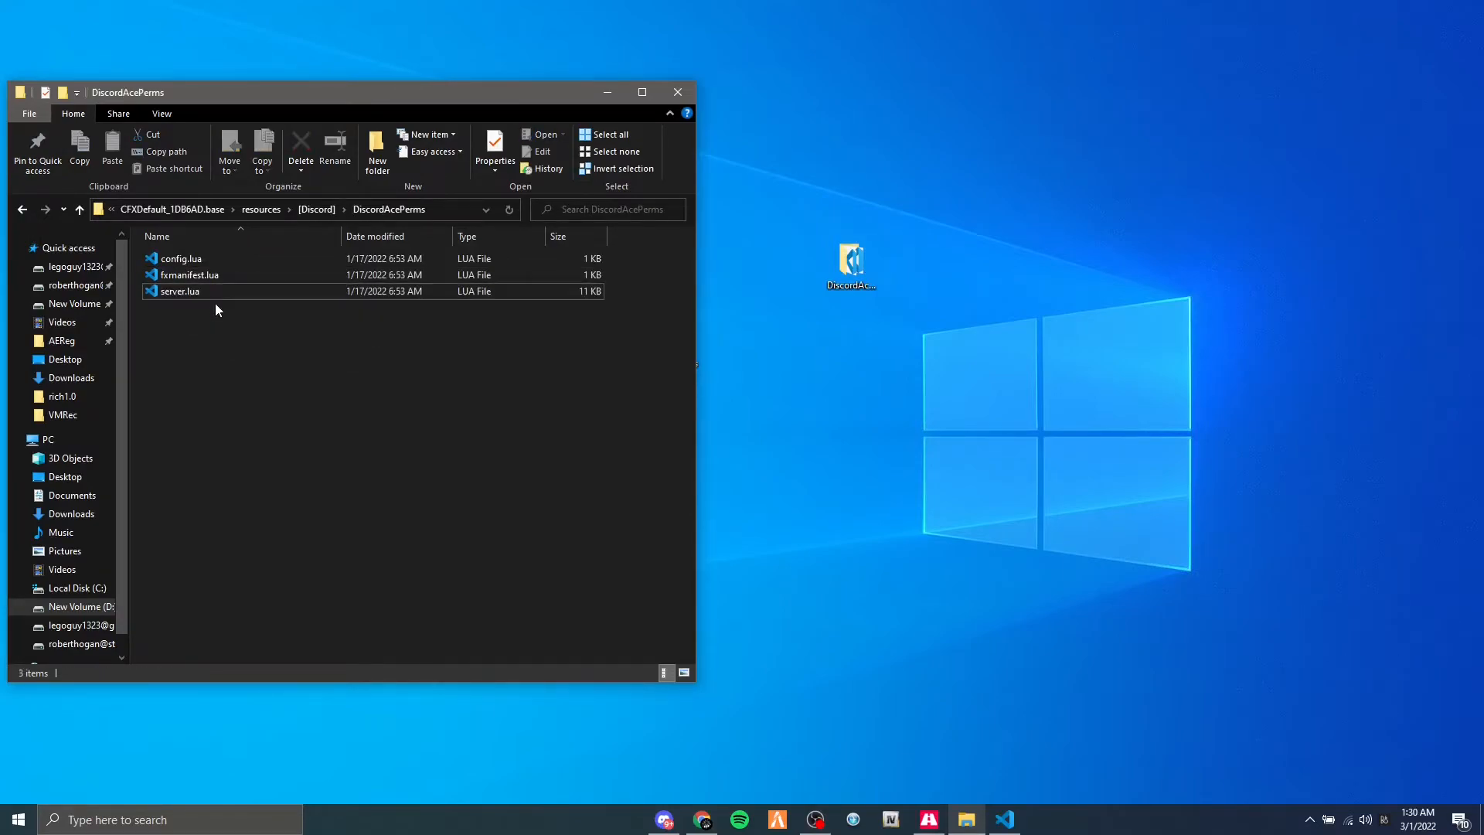
# Open the DiscordAcePerms config.lua and set Server_Name to "Test Server".
pyautogui.doubleClick(193, 258)
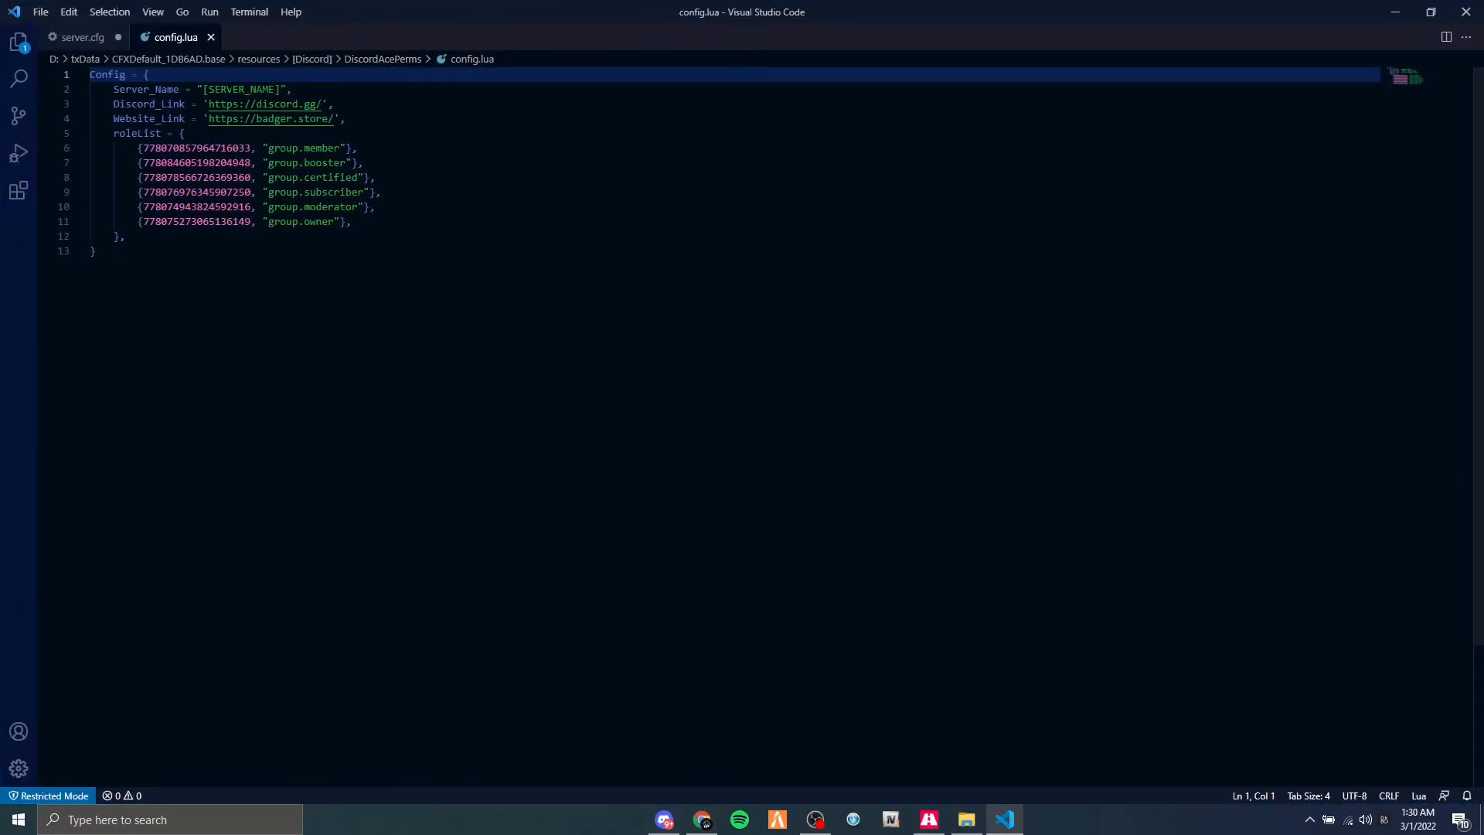
pyautogui.moveTo(202, 88); pyautogui.dragTo(280, 89)
pyautogui.write('Test Server')
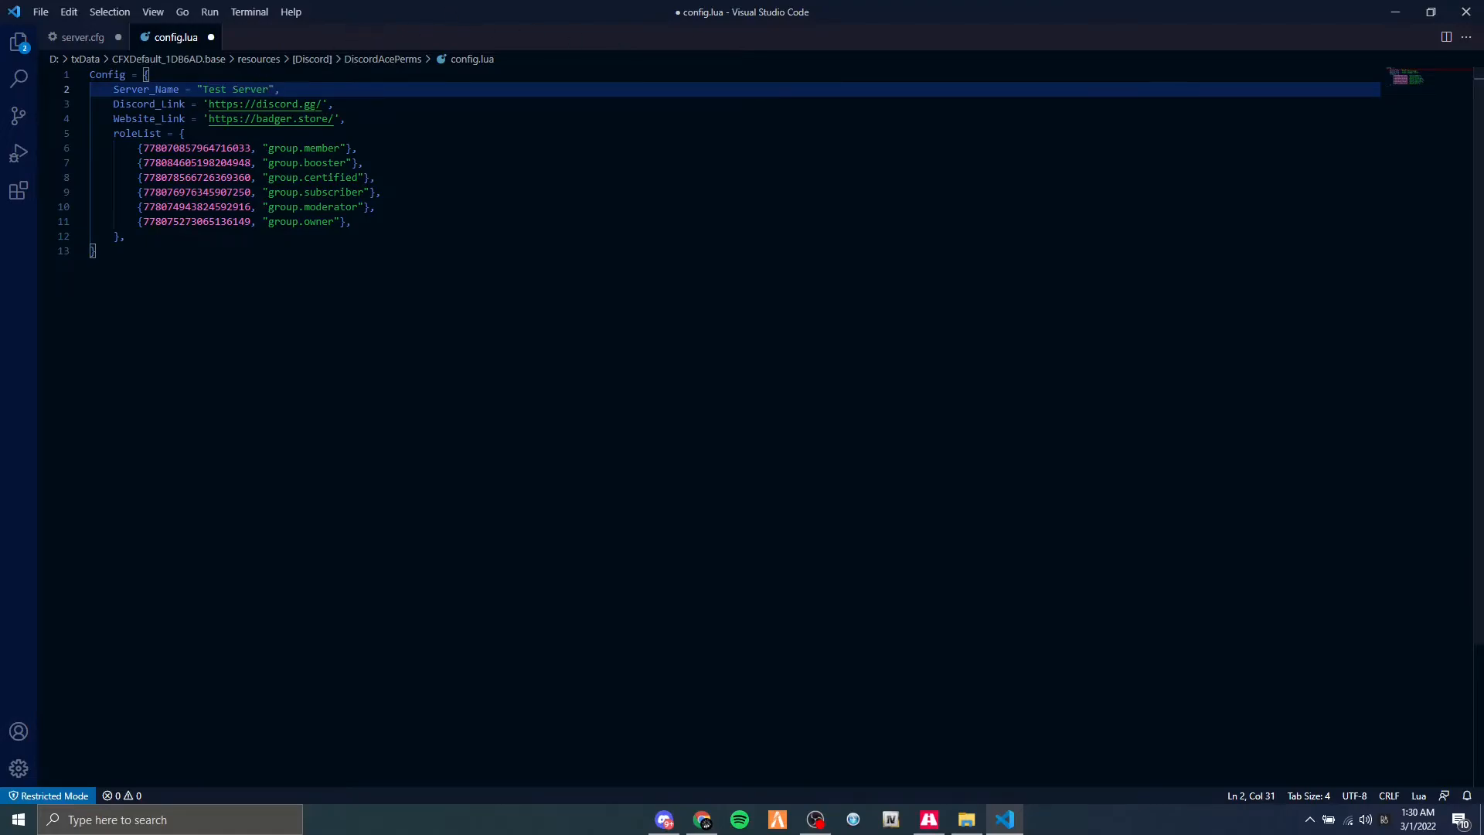
pyautogui.click(322, 105)
pyautogui.write('testserver')
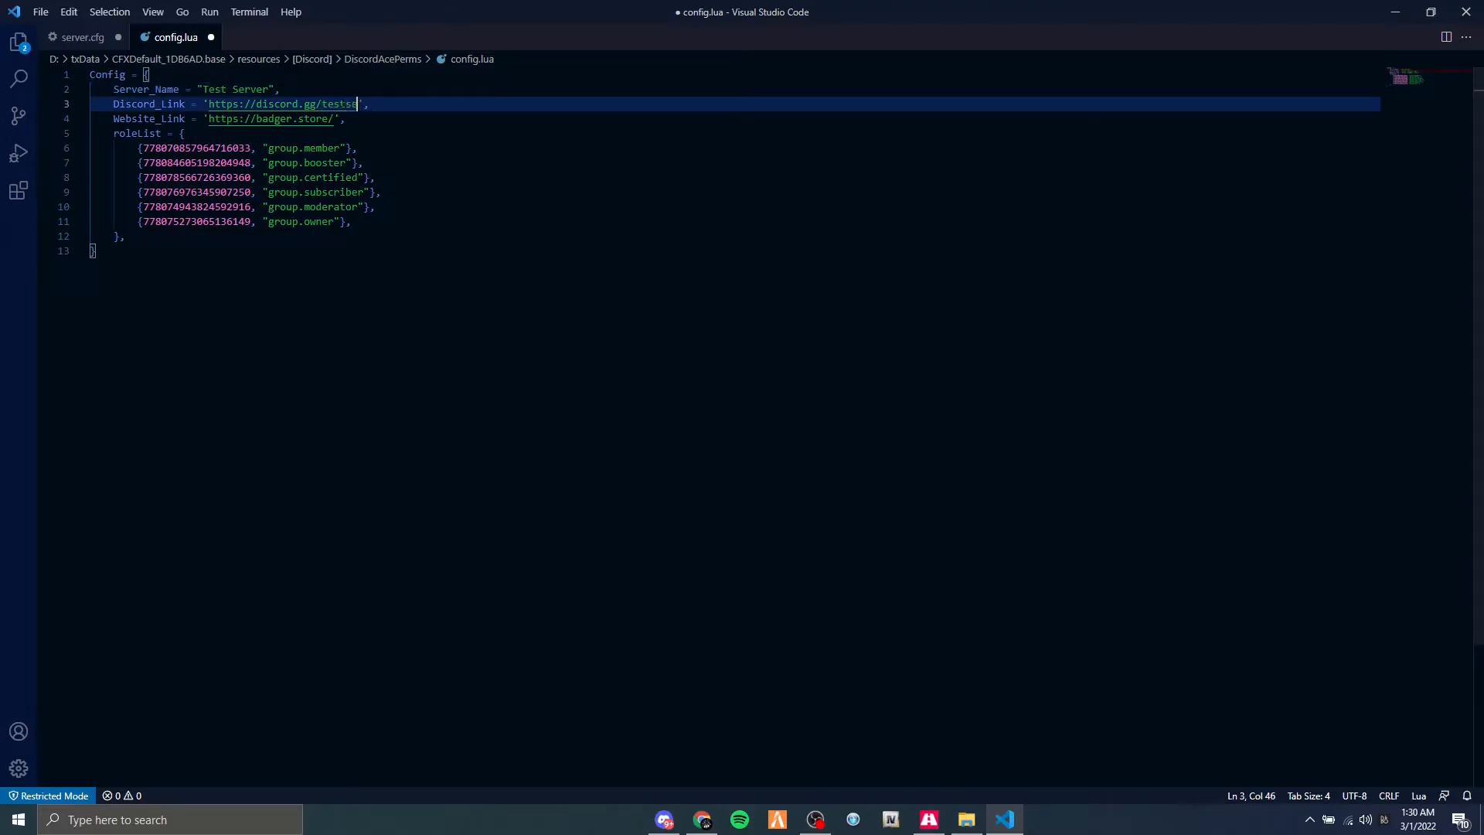
pyautogui.moveTo(334, 118); pyautogui.dragTo(250, 118)
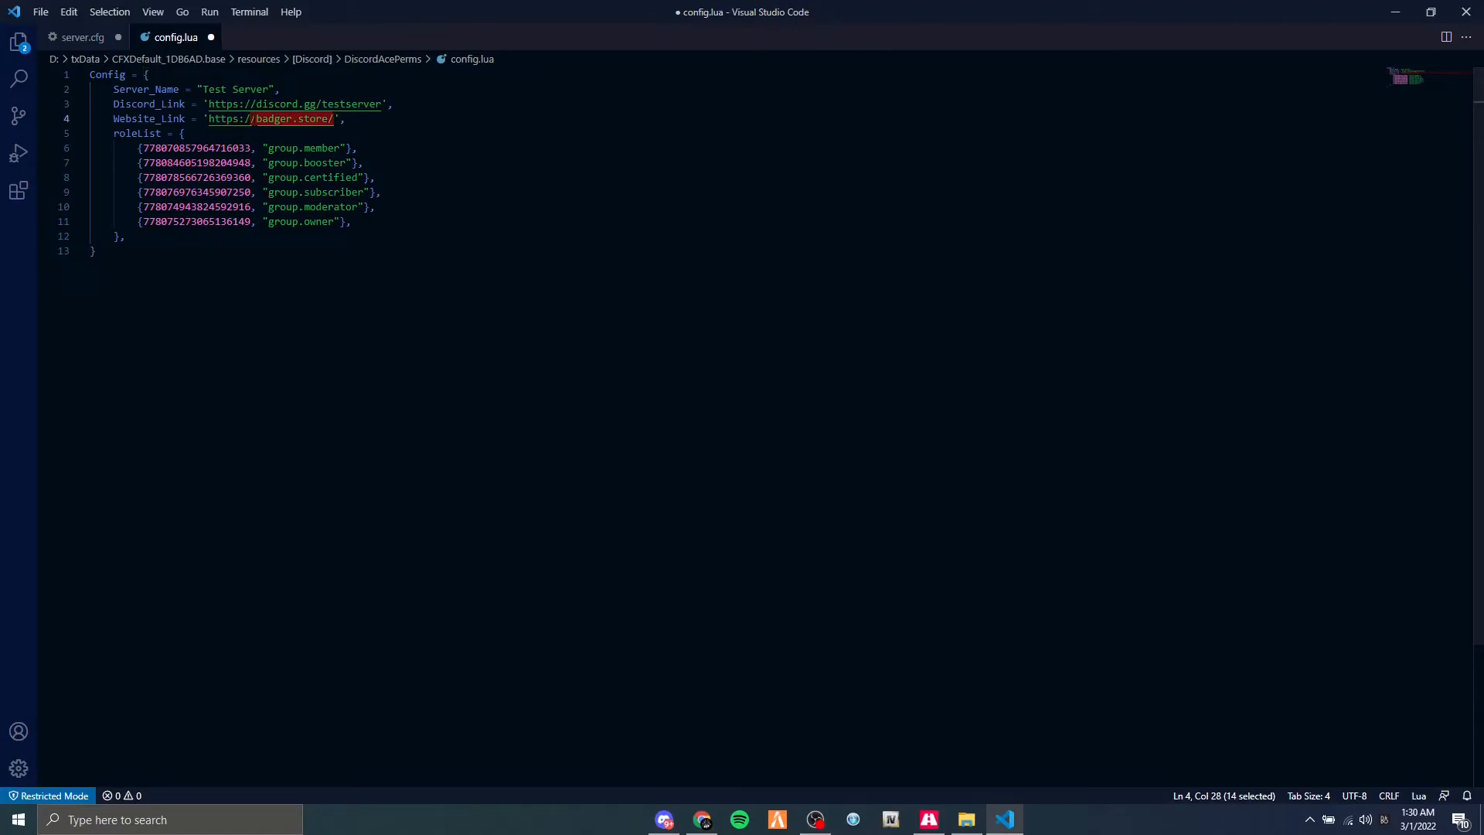
pyautogui.write('/google.com/')
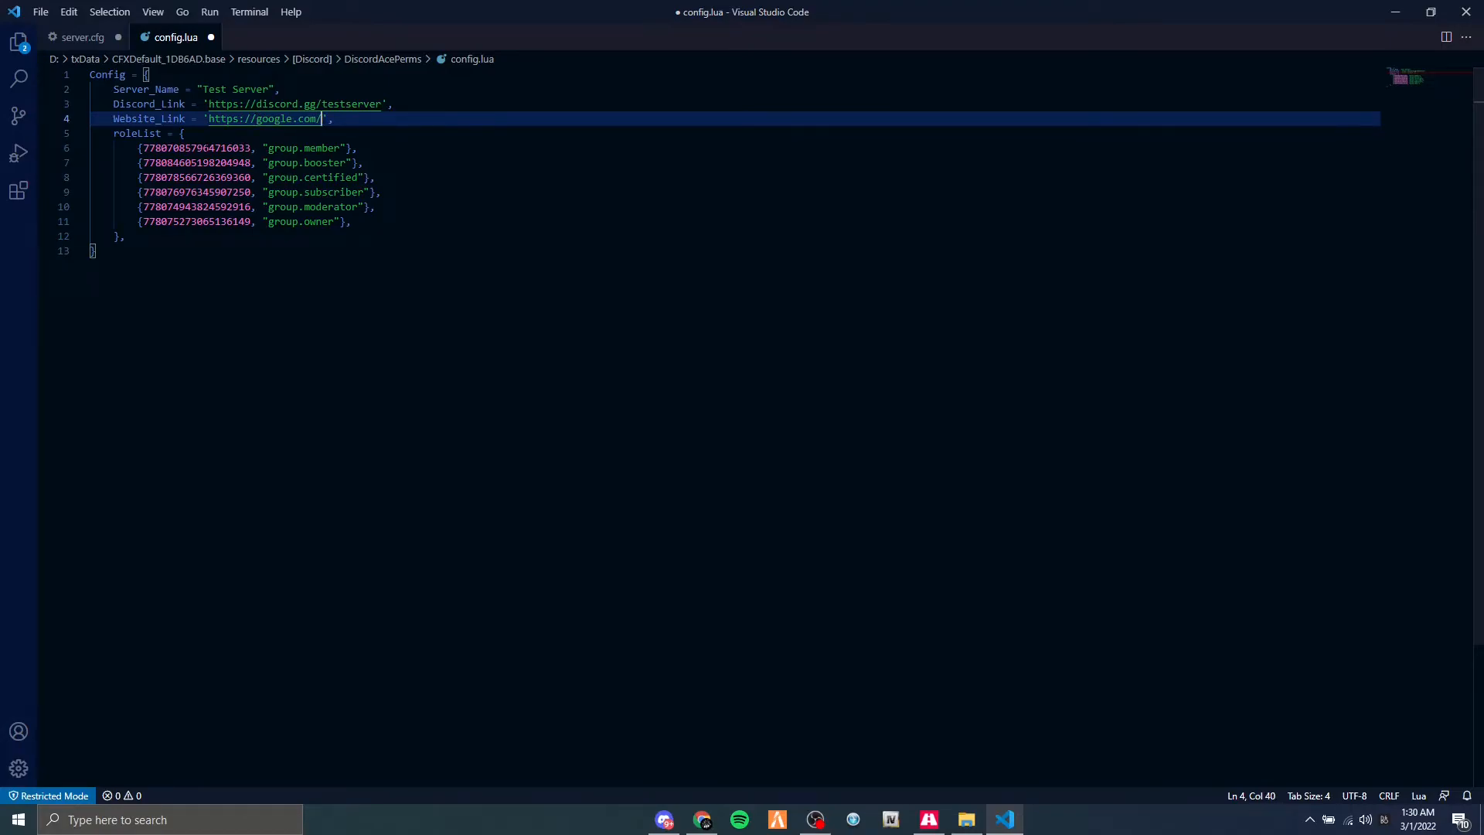
# Examine how the roleList entries pair role IDs with group names, from group.member to group.owner.
pyautogui.doubleClick(197, 148)
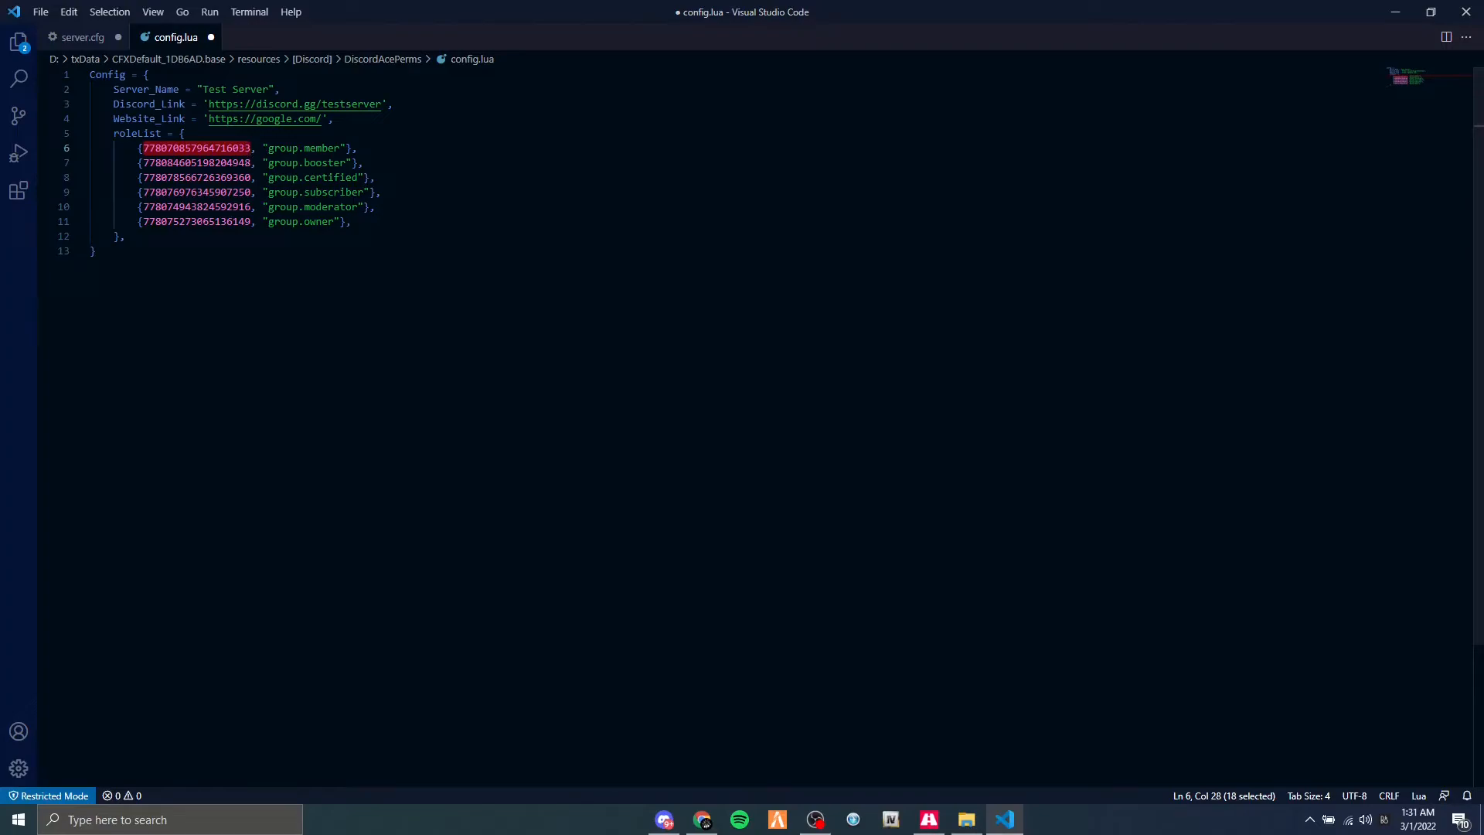
pyautogui.doubleClick(202, 222)
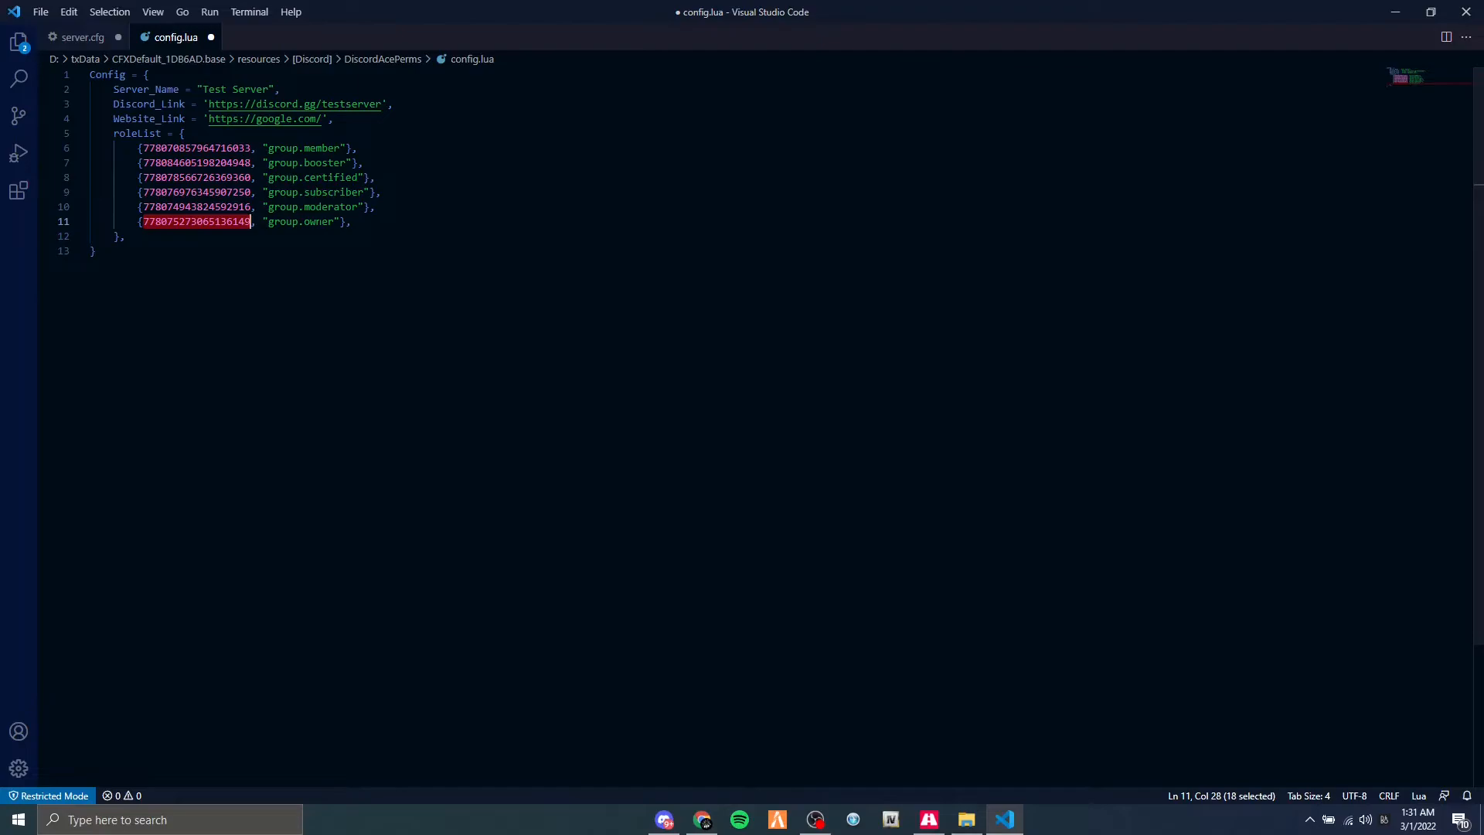
pyautogui.doubleClick(318, 222)
pyautogui.click(286, 222)
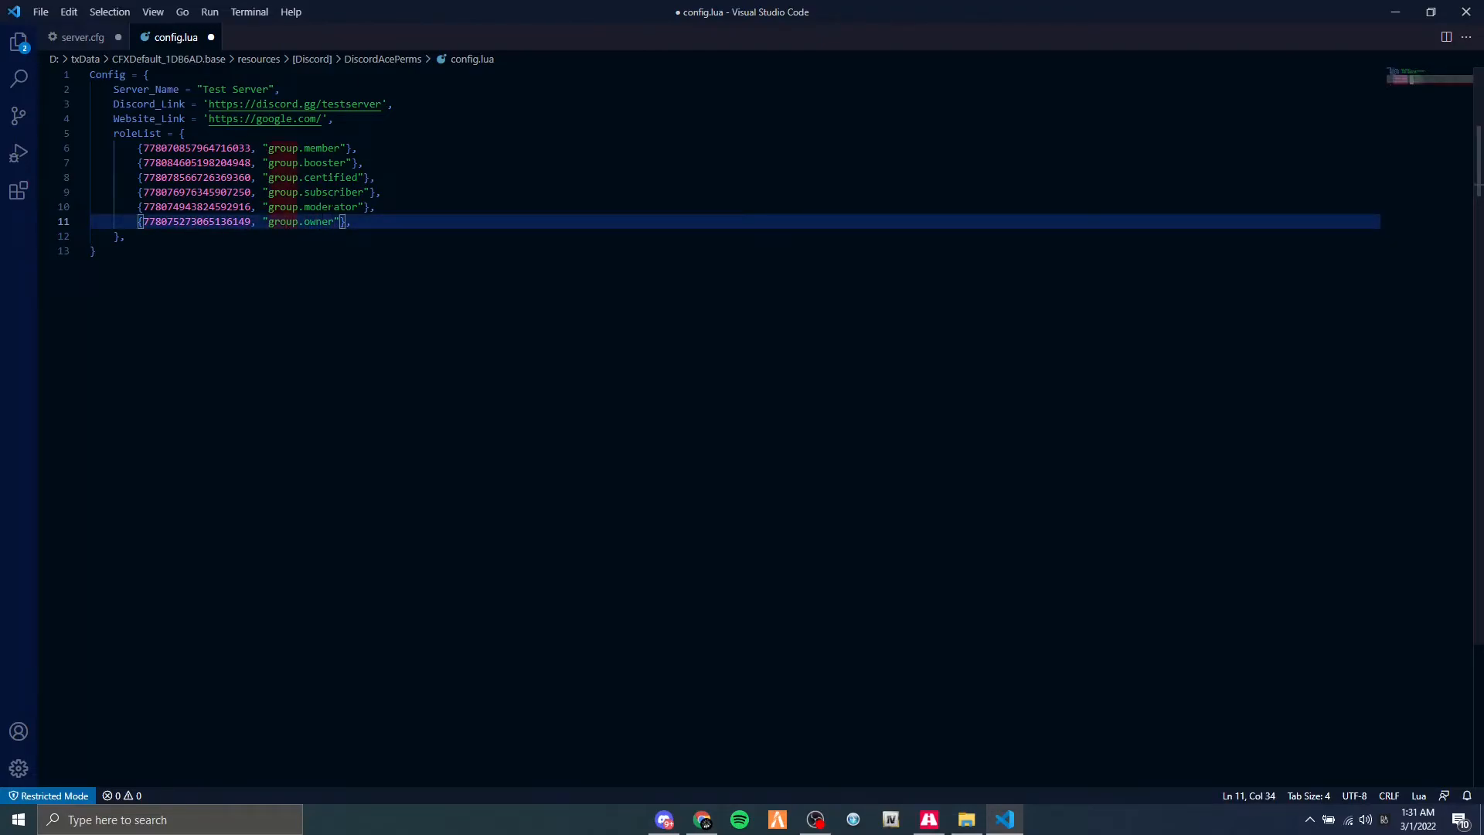
# Try group.owner1 as the group name in the last roleList entry.
pyautogui.click(334, 222)
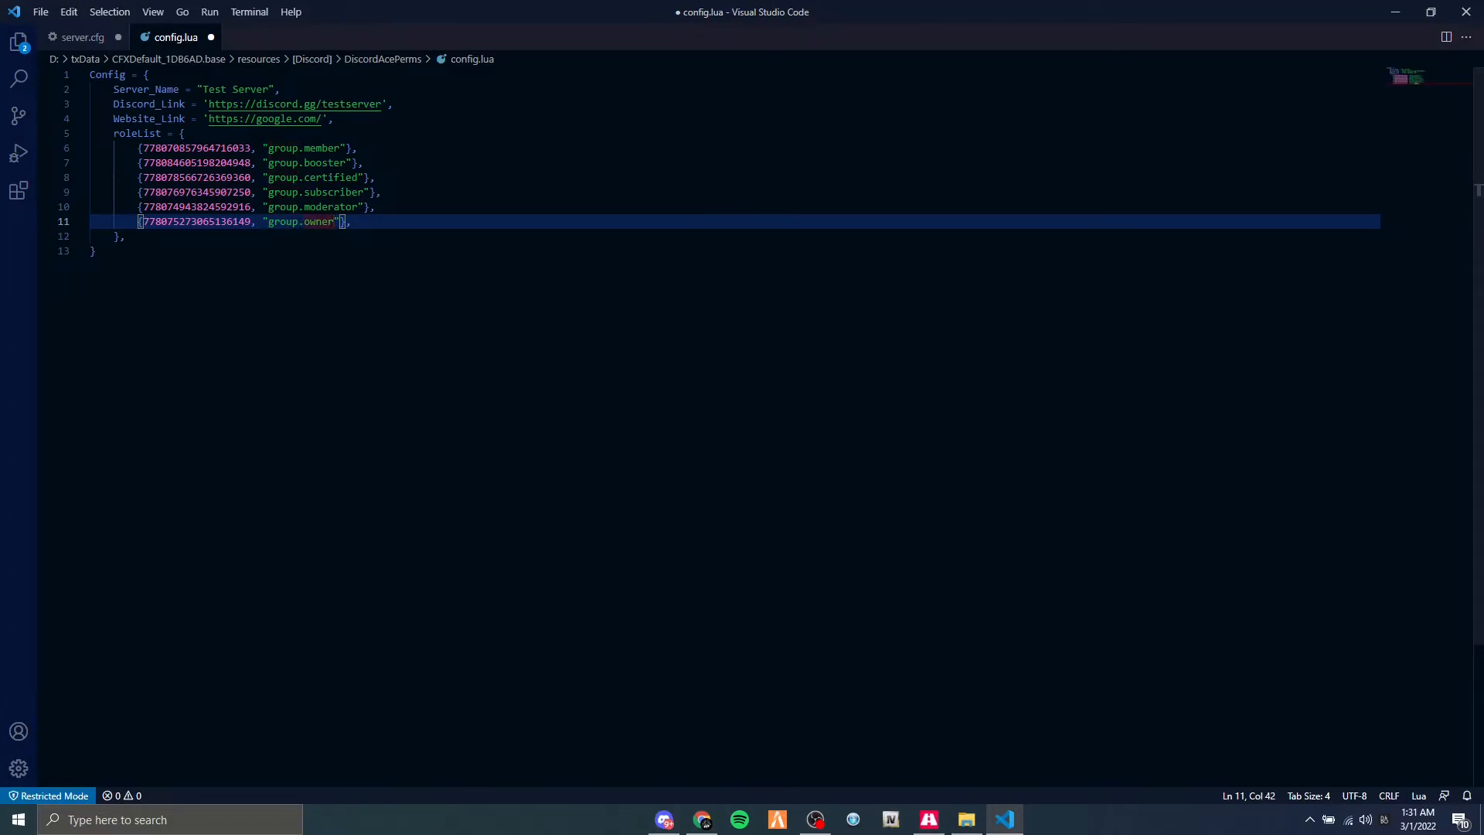
pyautogui.write('1')
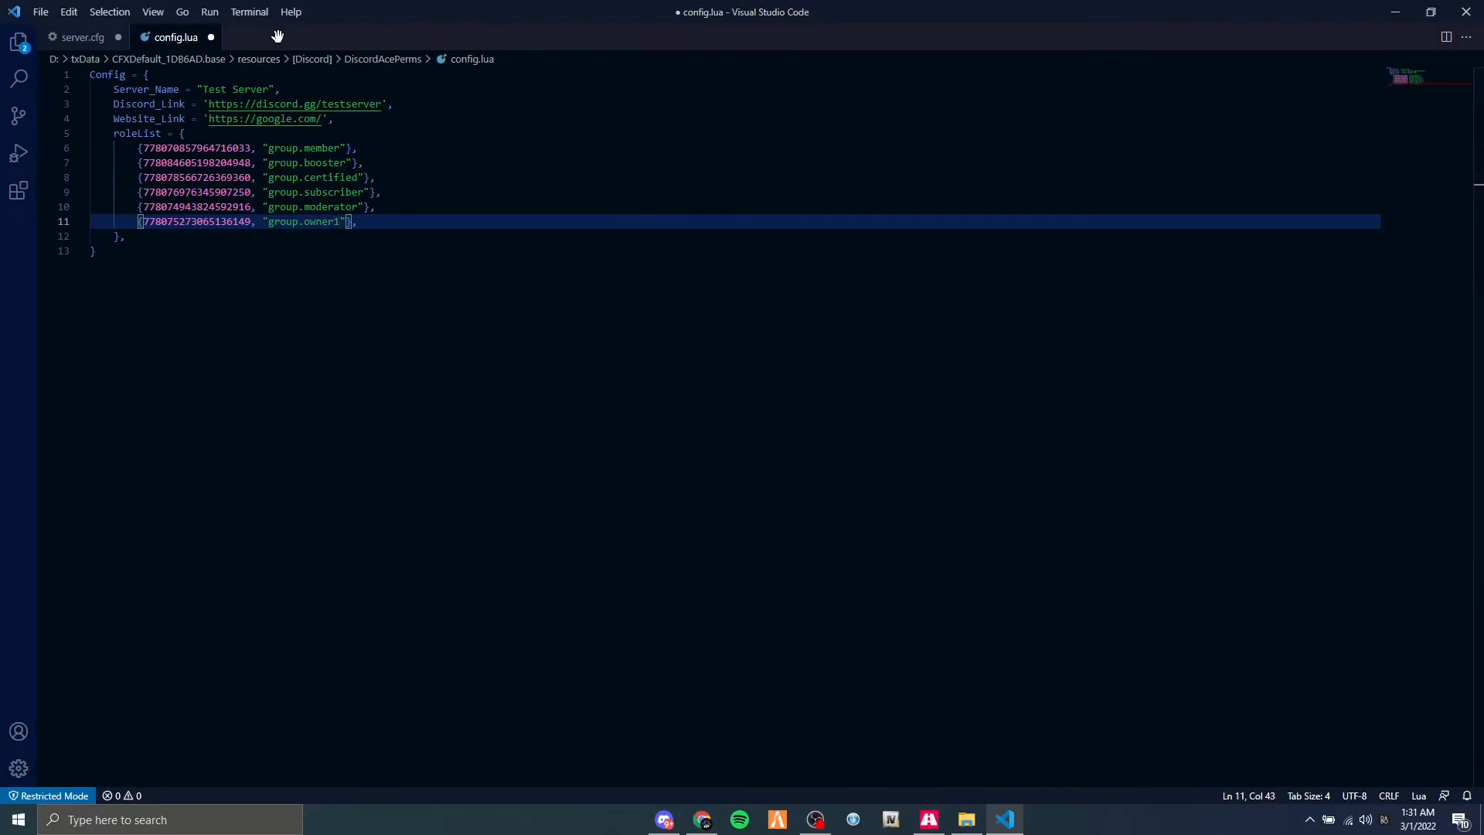
pyautogui.press('BackSpace')
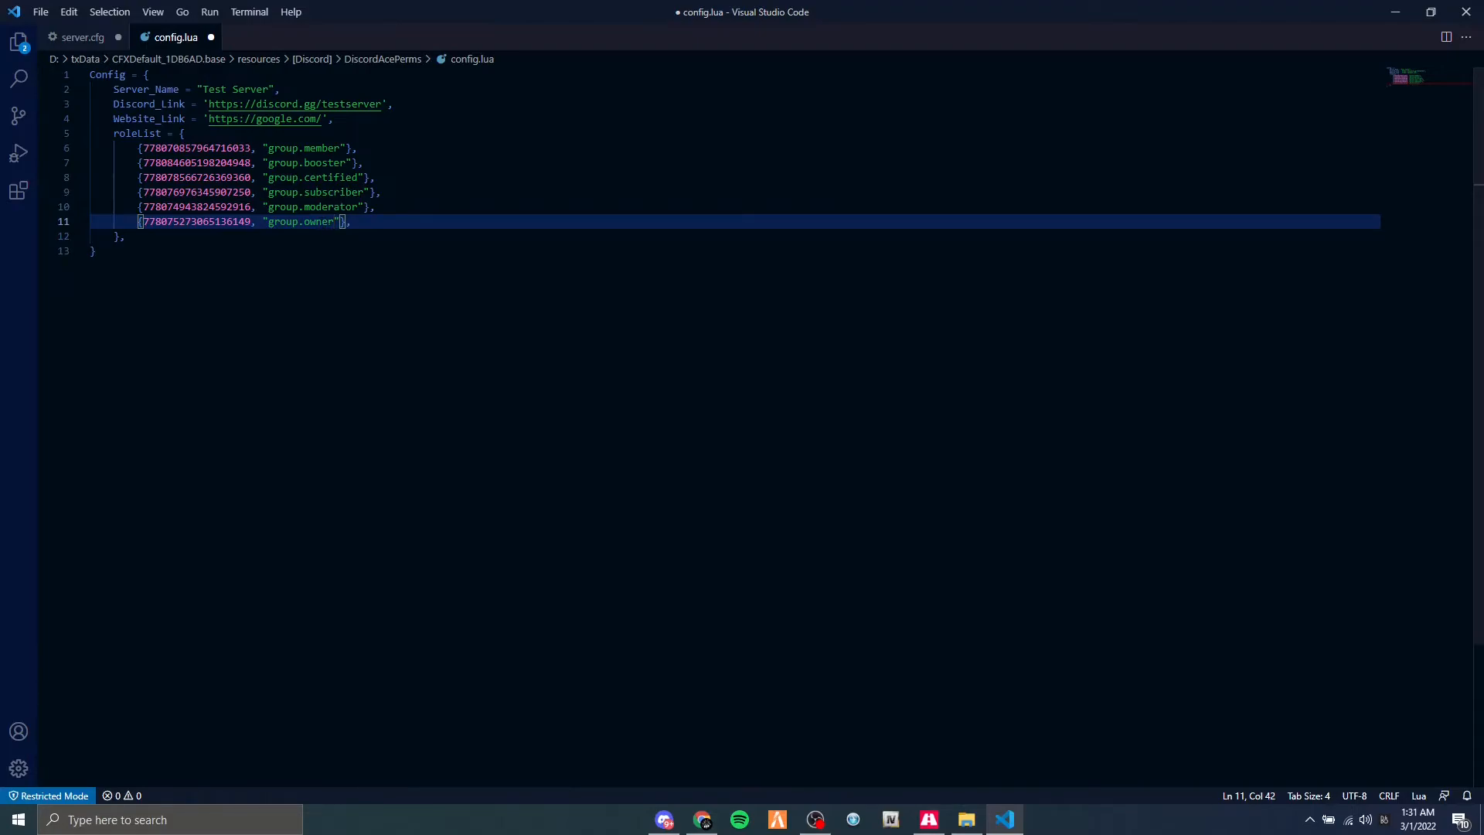
# Delete the group.member entry from roleList, leaving no blank line.
pyautogui.moveTo(357, 147); pyautogui.dragTo(90, 151)
pyautogui.press('BackSpace')
pyautogui.press('BackSpace')
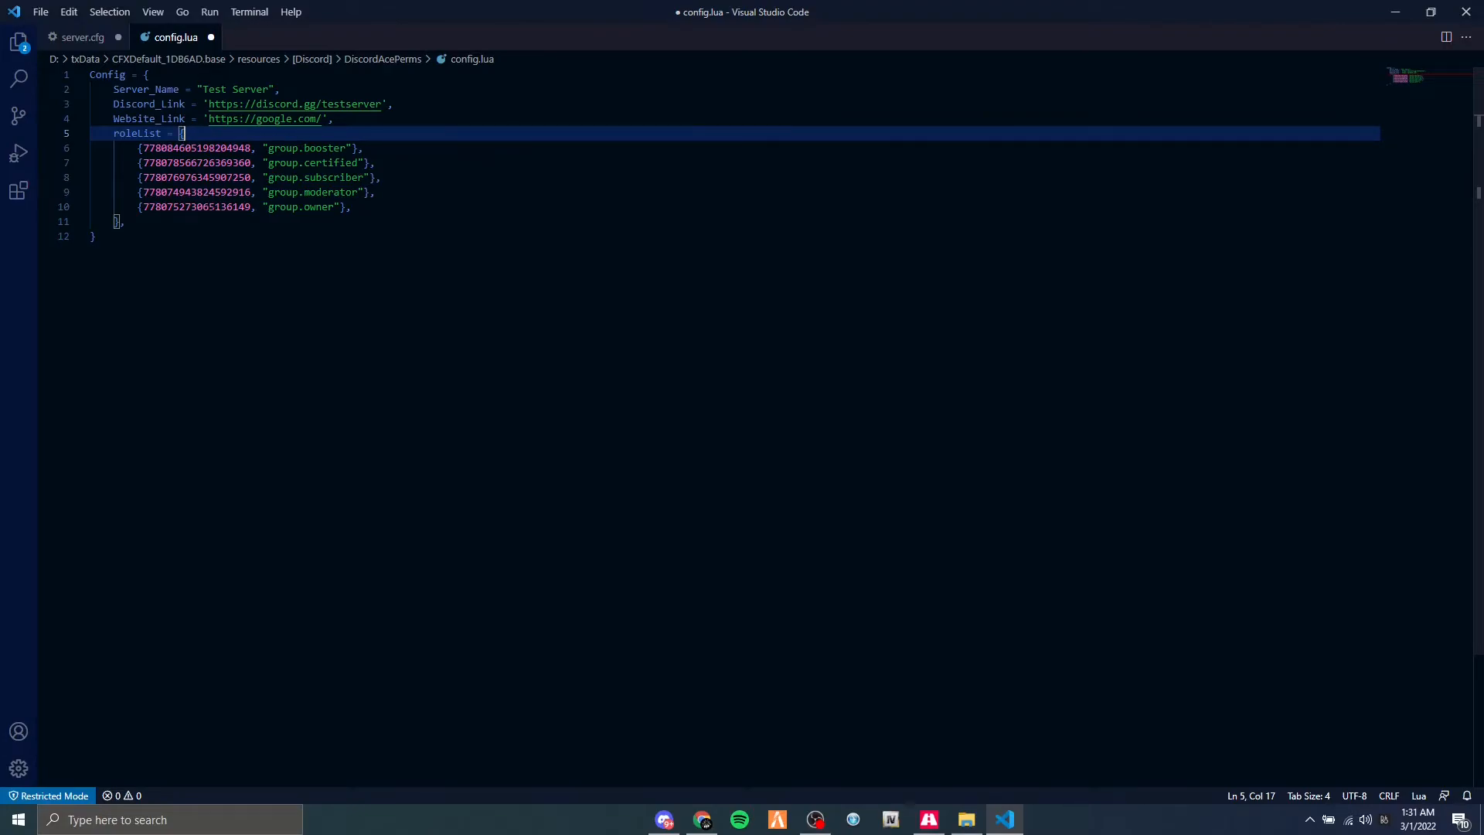
# Rename the groups in the last three roleList entries to group.role5, group.role4 and group.role3, working upward from the last entry.
pyautogui.doubleClick(320, 207)
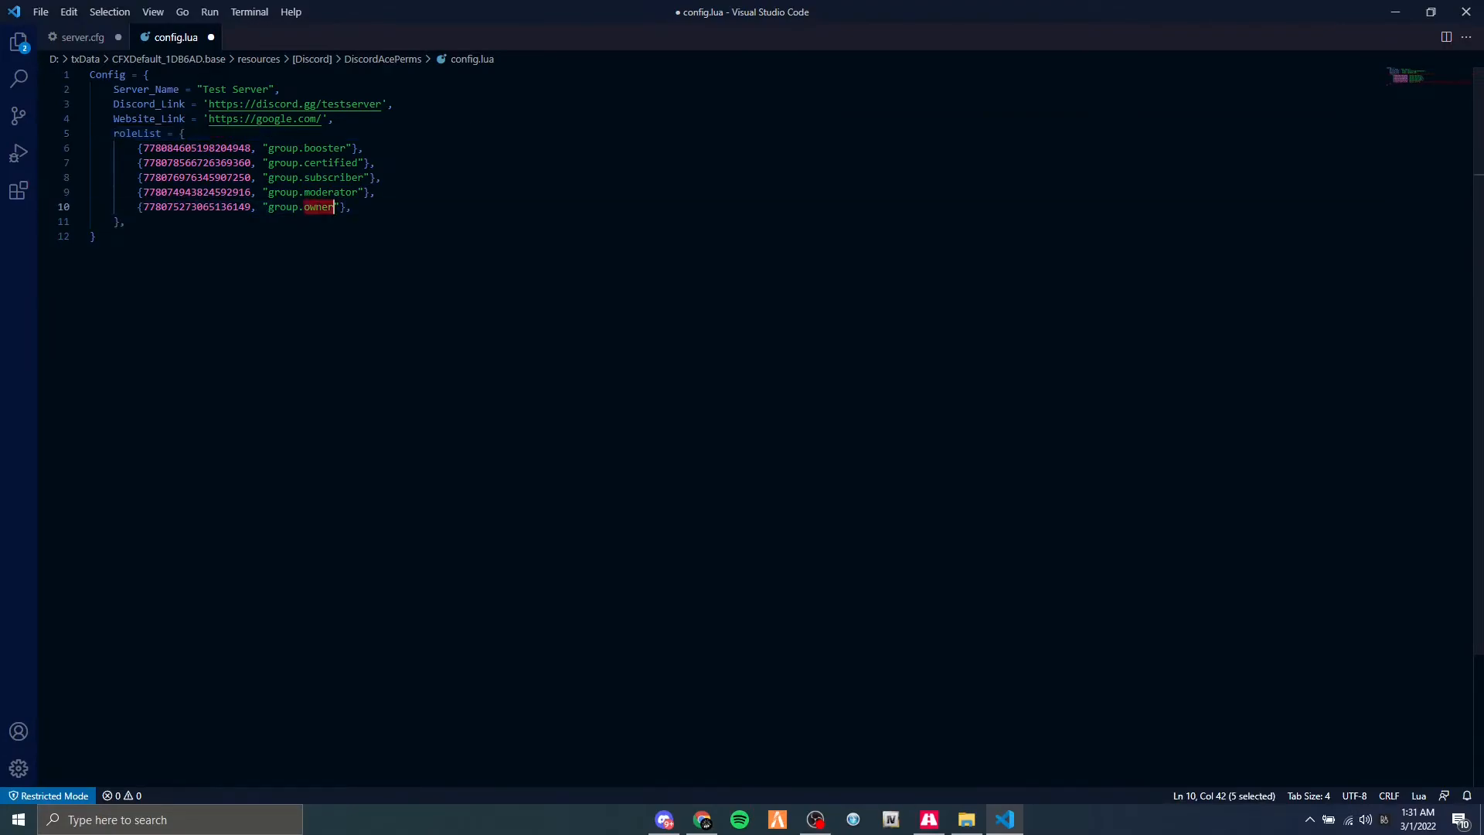
pyautogui.write('role5')
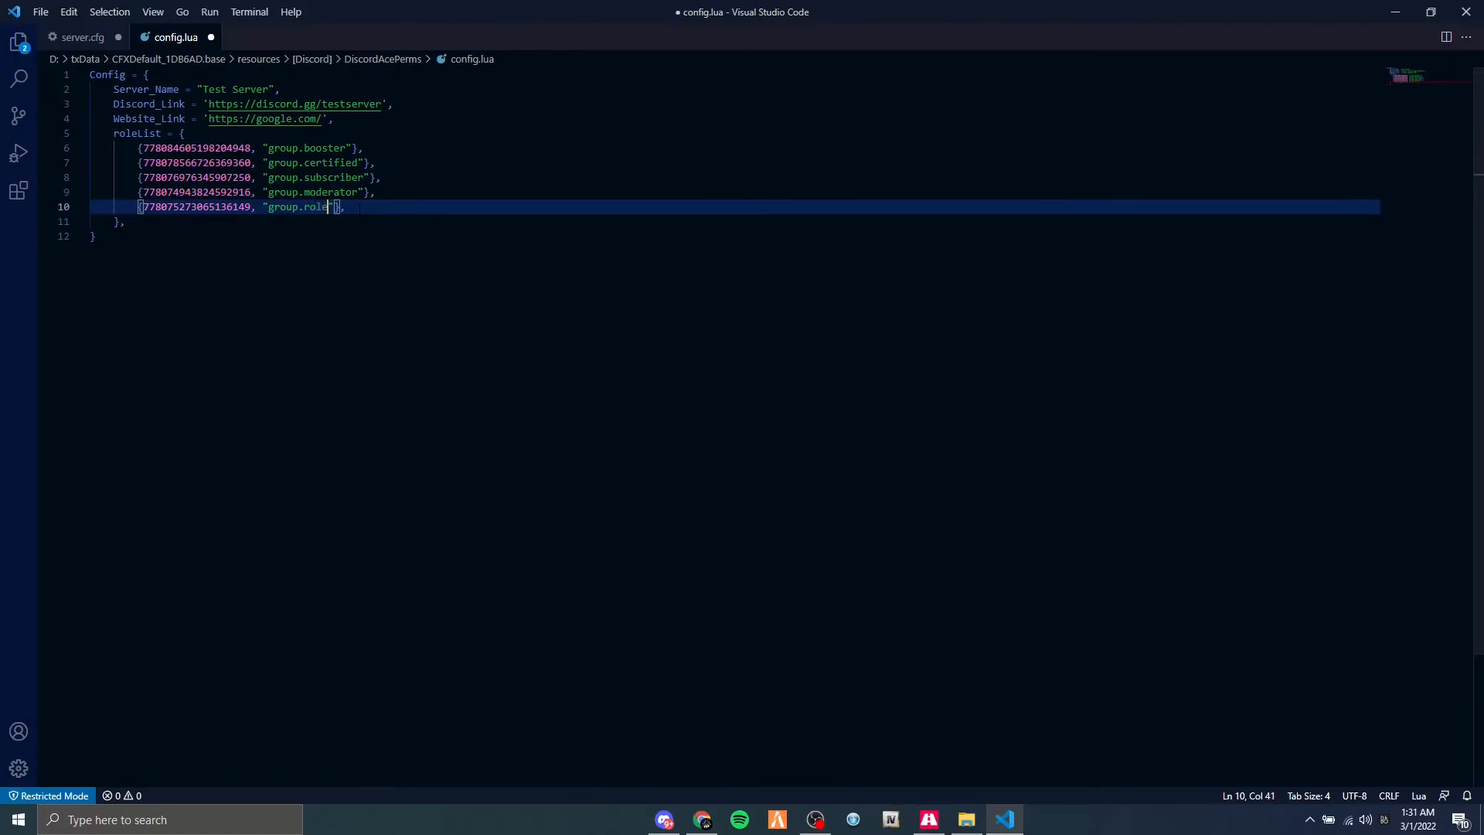
pyautogui.click(334, 192)
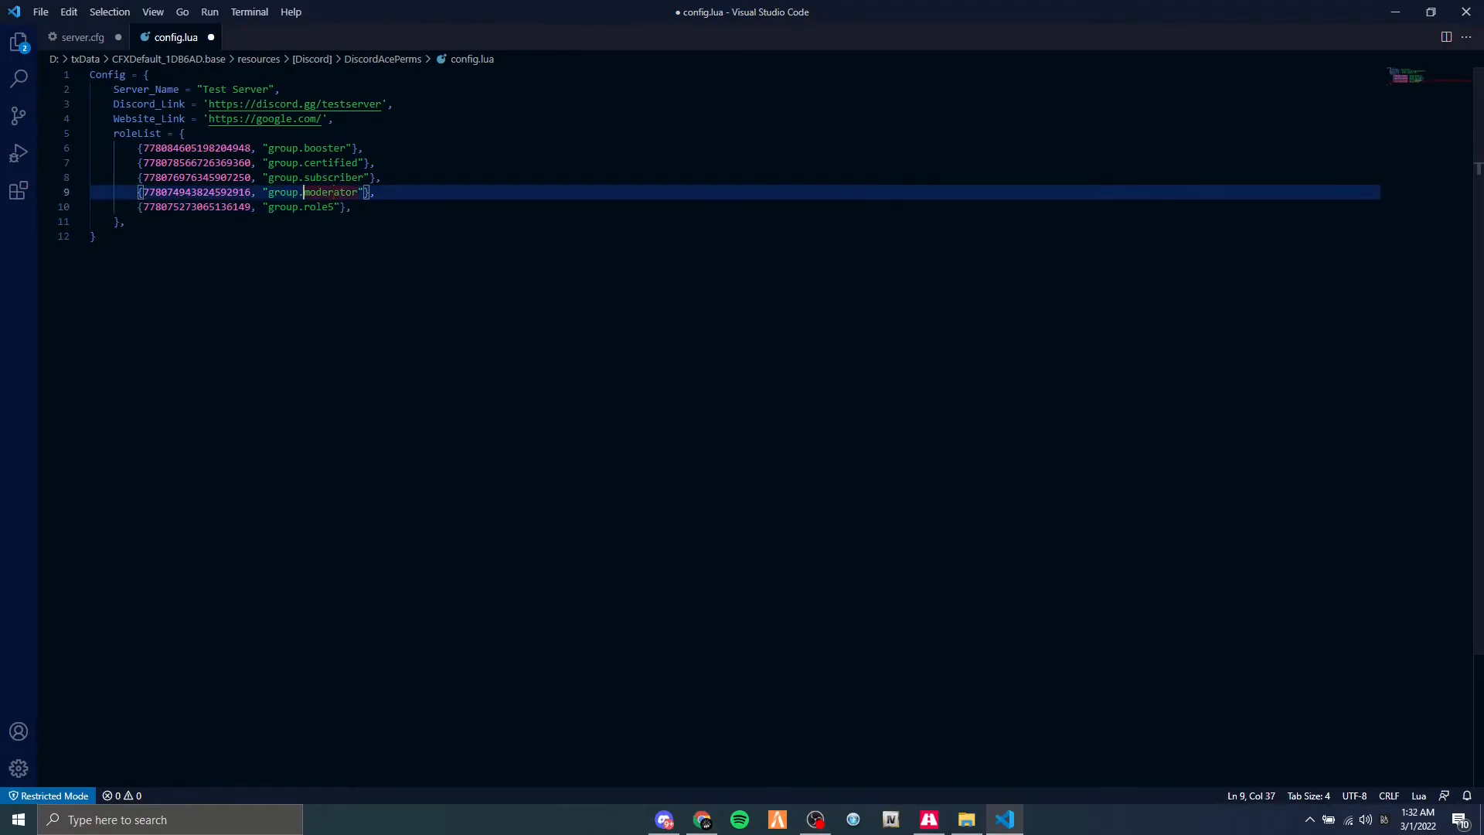
pyautogui.doubleClick(334, 191)
pyautogui.write('role4')
pyautogui.click(331, 177)
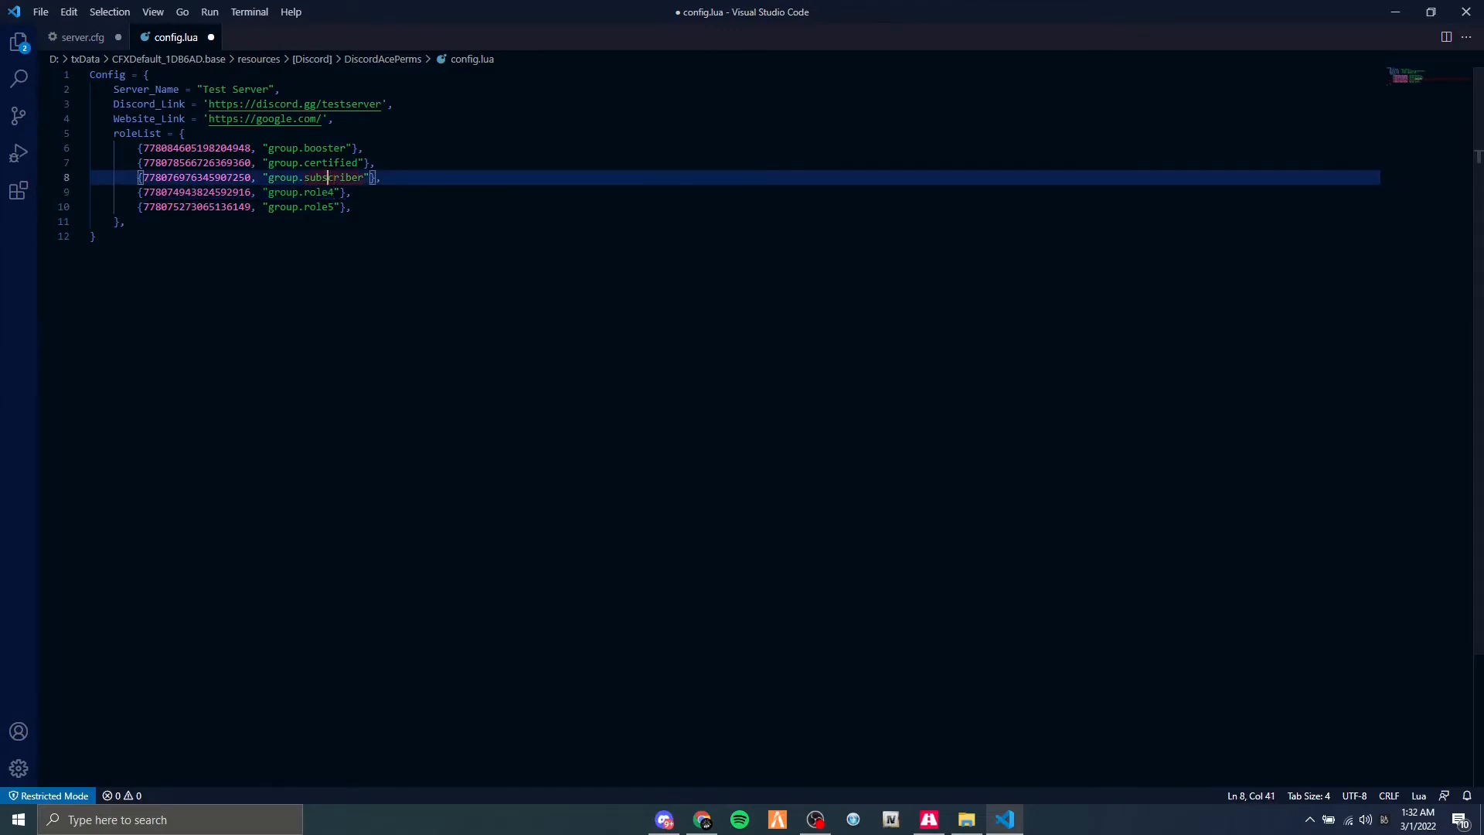
pyautogui.doubleClick(332, 177)
pyautogui.write('role3')
# Rename group.certified to group.role2 and group.booster to group.role1 in the roleList.
pyautogui.click(321, 162)
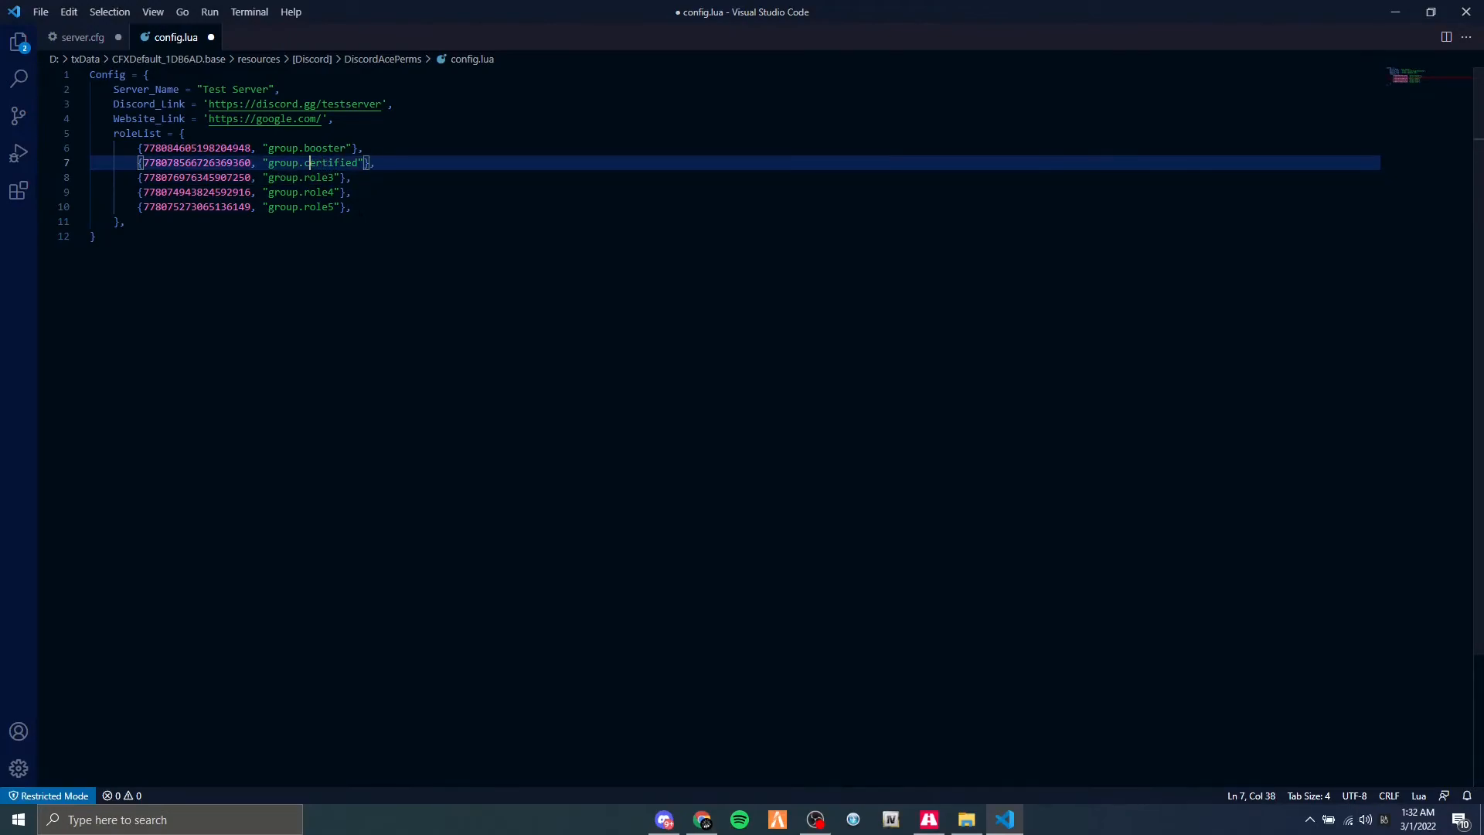
pyautogui.doubleClick(322, 162)
pyautogui.write('roel')
pyautogui.press('BackSpace')
pyautogui.press('BackSpace')
pyautogui.write('le2')
pyautogui.hotkey('ctrl', 'Left')
pyautogui.press('Up')
pyautogui.hotkey('ctrl', 'shift', 'Right')
pyautogui.write('role')
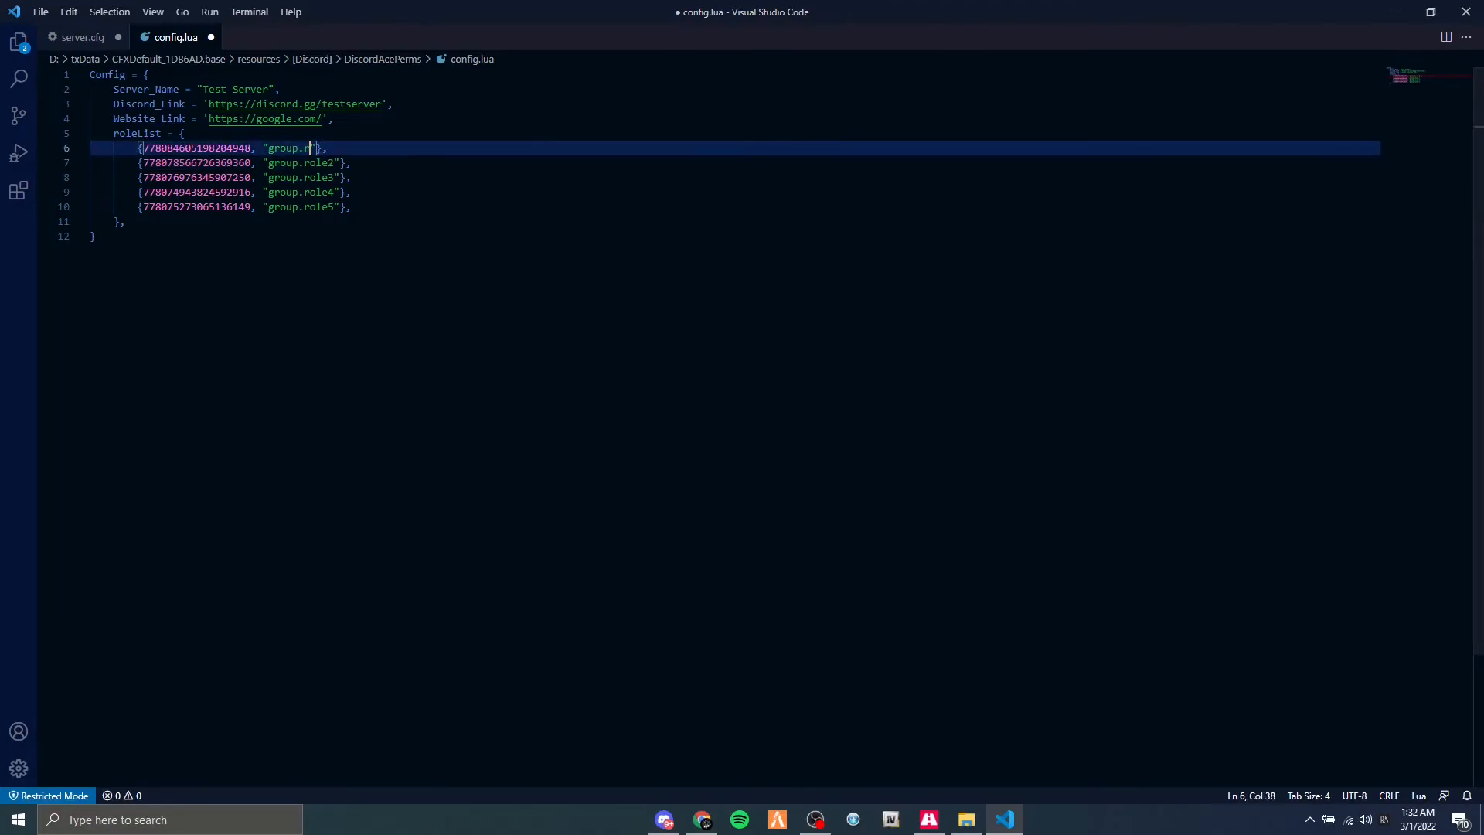
pyautogui.write('1')
# Copy the ID of Role 1 from the member's profile in Discord and paste it over the group.role1 entry's ID in config.lua.
pyautogui.hotkey('alt', 'Tab')
pyautogui.hotkey('alt', 'Tab')
pyautogui.click(481, 523)
pyautogui.click(1355, 108)
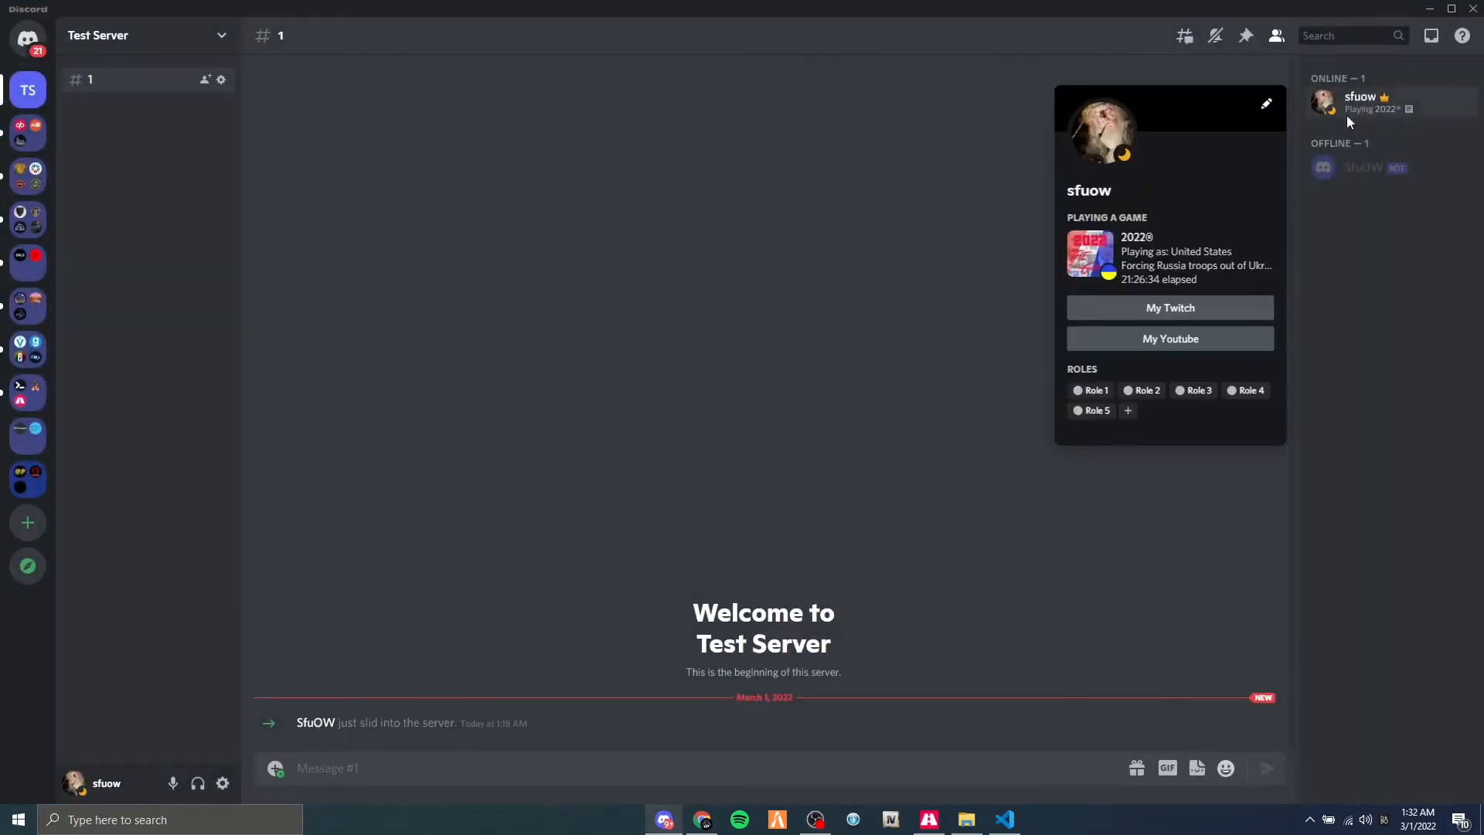
pyautogui.rightClick(1110, 396)
pyautogui.click(1137, 416)
pyautogui.hotkey('alt', 'Tab')
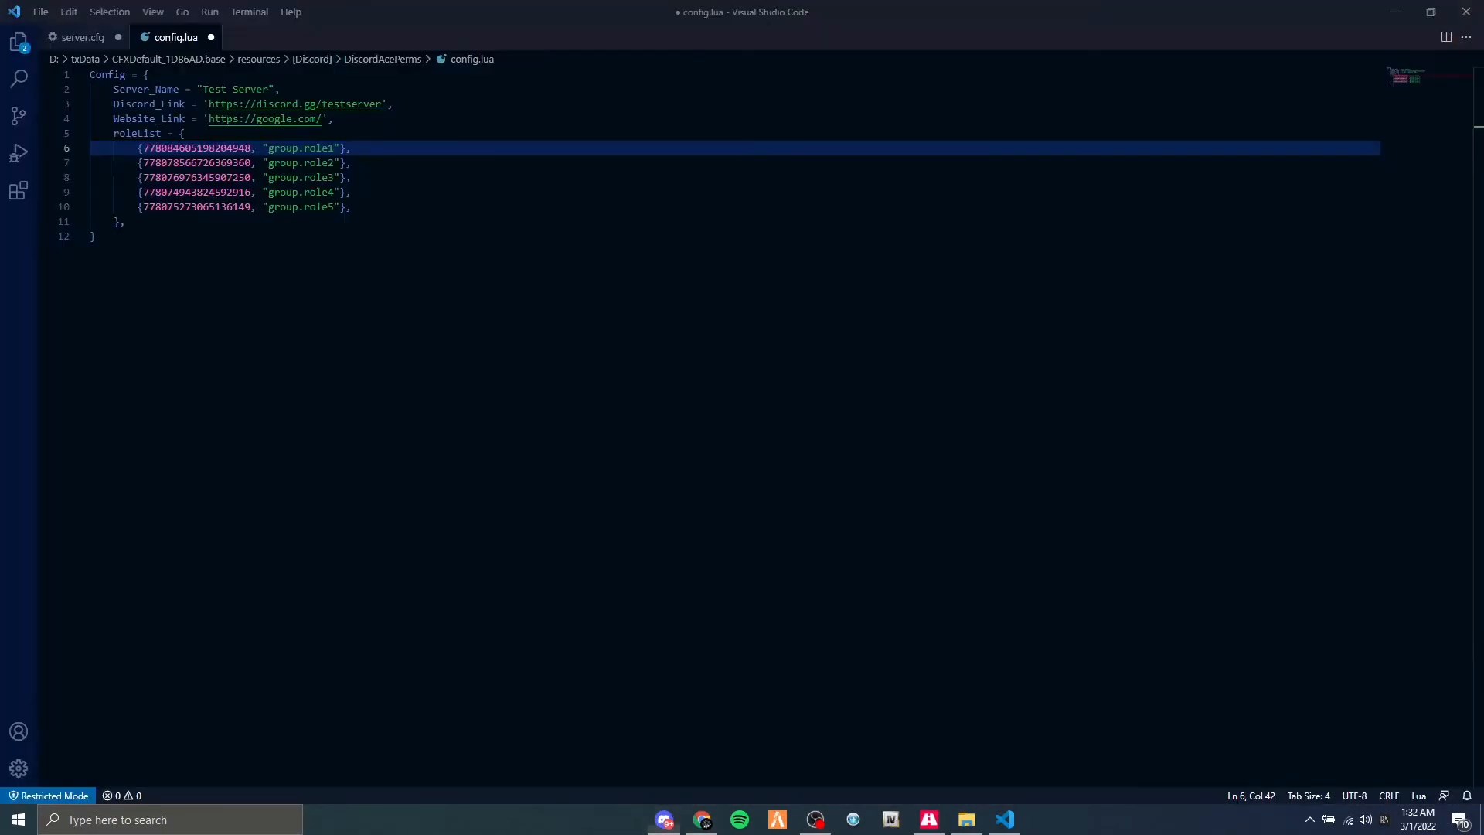
pyautogui.doubleClick(198, 163)
pyautogui.doubleClick(198, 148)
pyautogui.hotkey('ctrl', 'v')
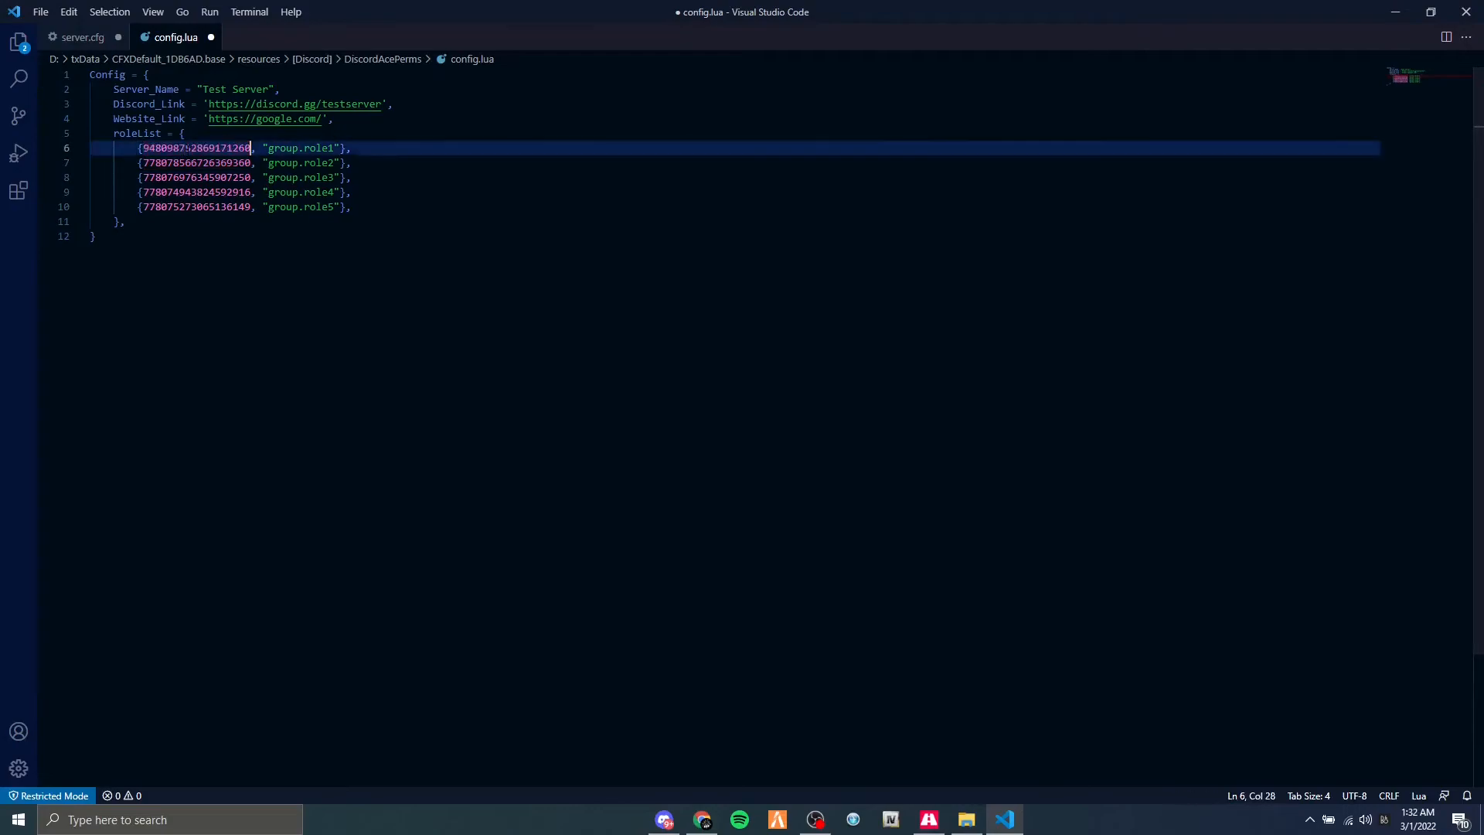
# Copy the ID of Role 2 from Discord and paste it over the group.role2 entry's ID in config.lua.
pyautogui.hotkey('alt', 'Tab')
pyautogui.click(1351, 110)
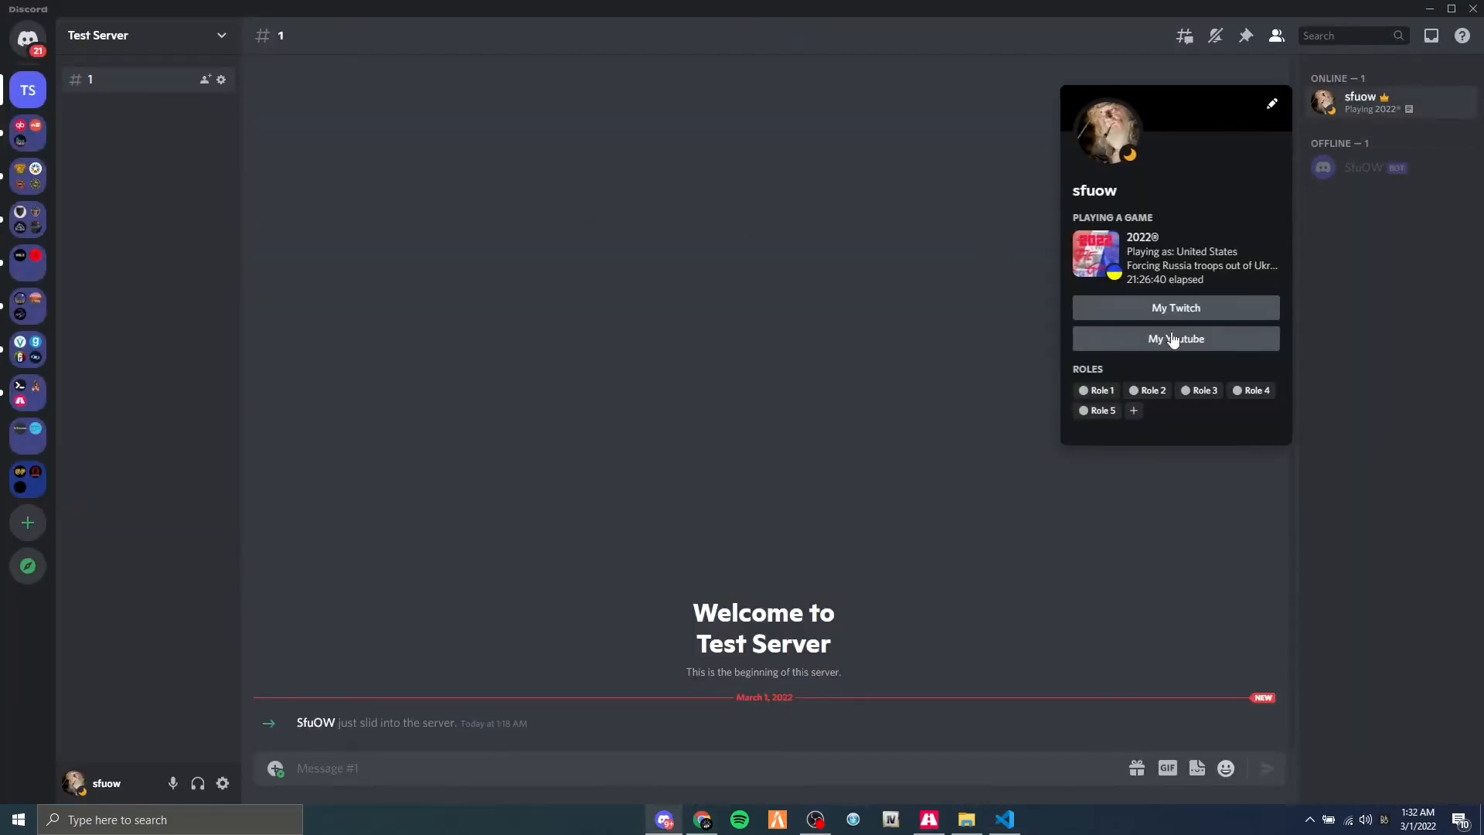
pyautogui.rightClick(1154, 392)
pyautogui.click(1180, 411)
pyautogui.hotkey('alt', 'Tab')
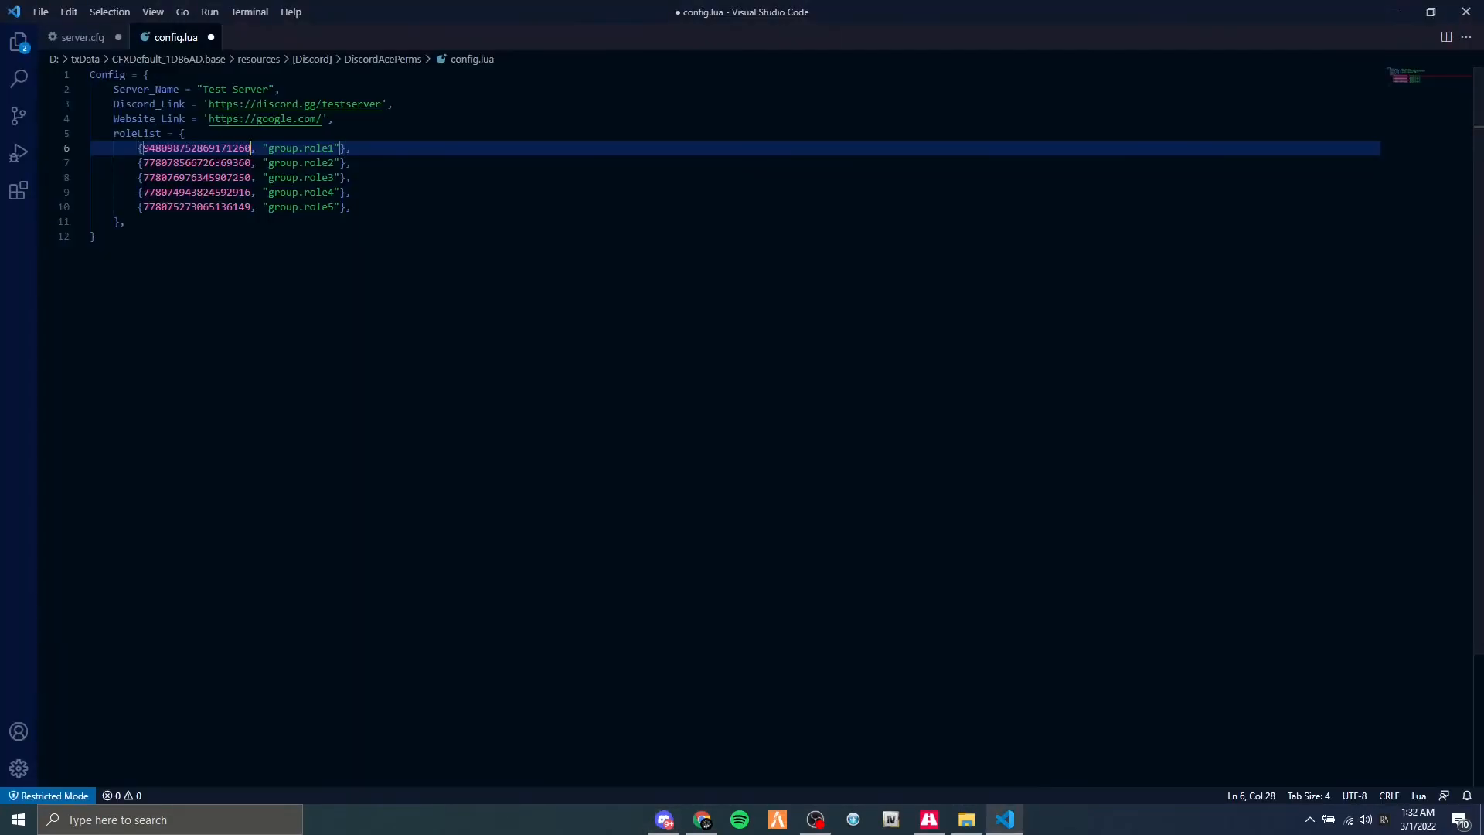
pyautogui.doubleClick(198, 163)
pyautogui.hotkey('ctrl', 'v')
# Replace the group.role3 entry's ID in config.lua with the ID of Role 3 copied from Discord.
pyautogui.doubleClick(198, 178)
pyautogui.hotkey('alt', 'Tab')
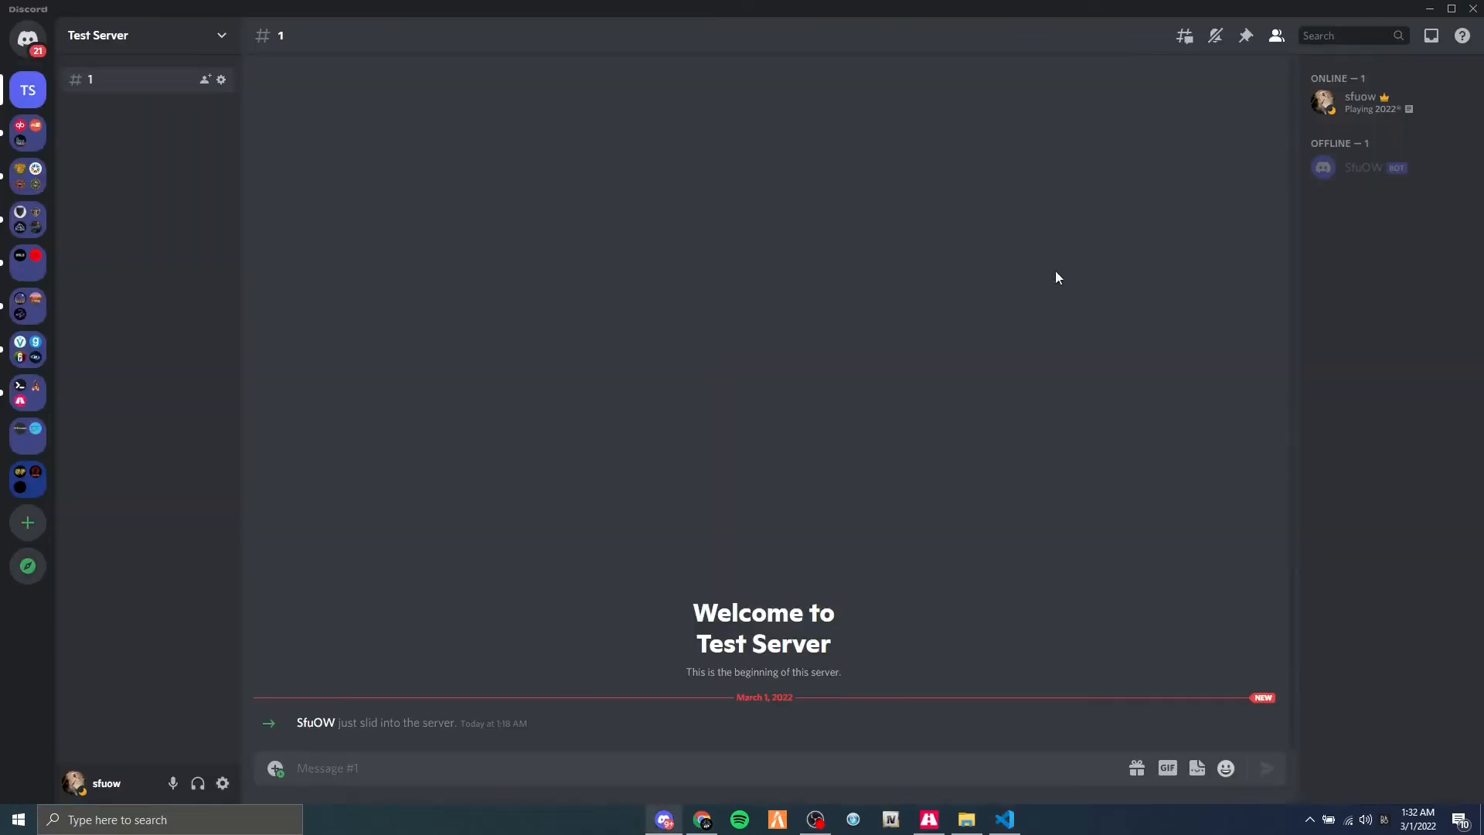
pyautogui.click(1362, 96)
pyautogui.rightClick(1197, 391)
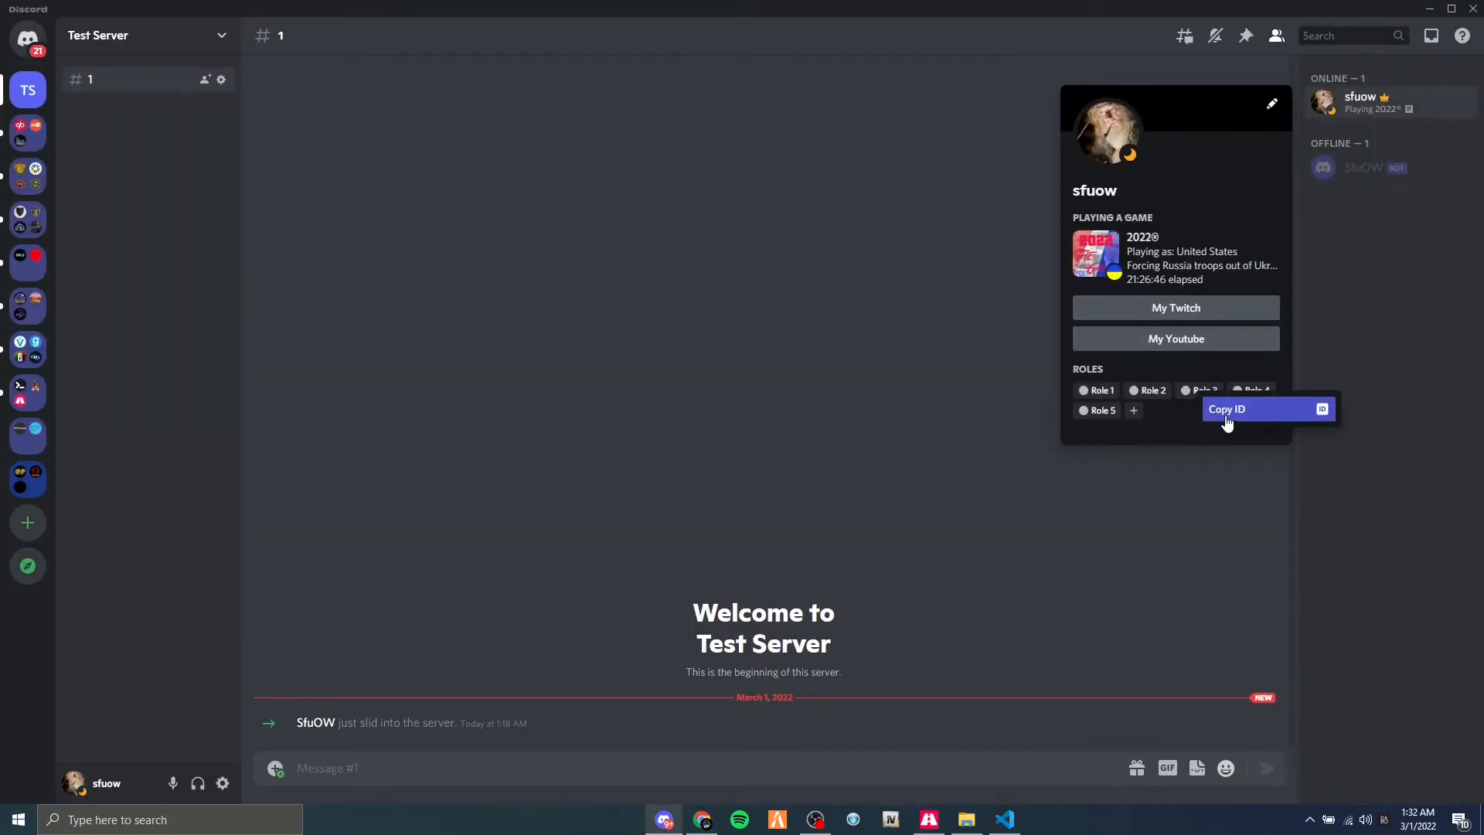
pyautogui.click(1223, 410)
pyautogui.hotkey('alt', 'Tab')
pyautogui.hotkey('ctrl', 'v')
# Copy the ID of Role 4 from Discord and paste it over the group.role4 entry's ID in config.lua.
pyautogui.hotkey('alt', 'Tab')
pyautogui.click(1345, 114)
pyautogui.rightClick(1249, 391)
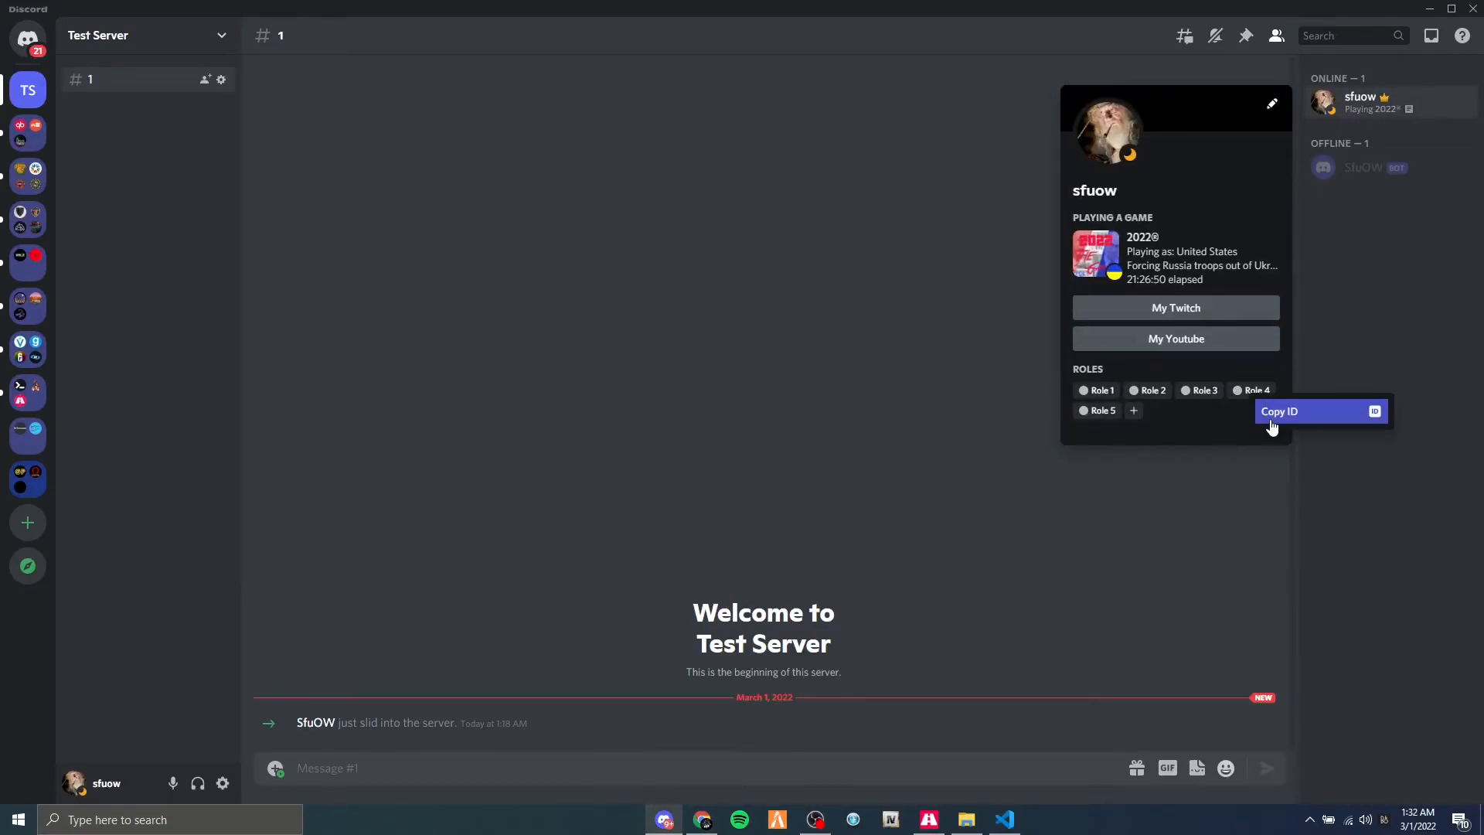
pyautogui.click(1275, 409)
pyautogui.hotkey('alt', 'Tab')
pyautogui.press('Down')
pyautogui.hotkey('ctrl', 'shift', 'Left')
pyautogui.hotkey('ctrl', 'v')
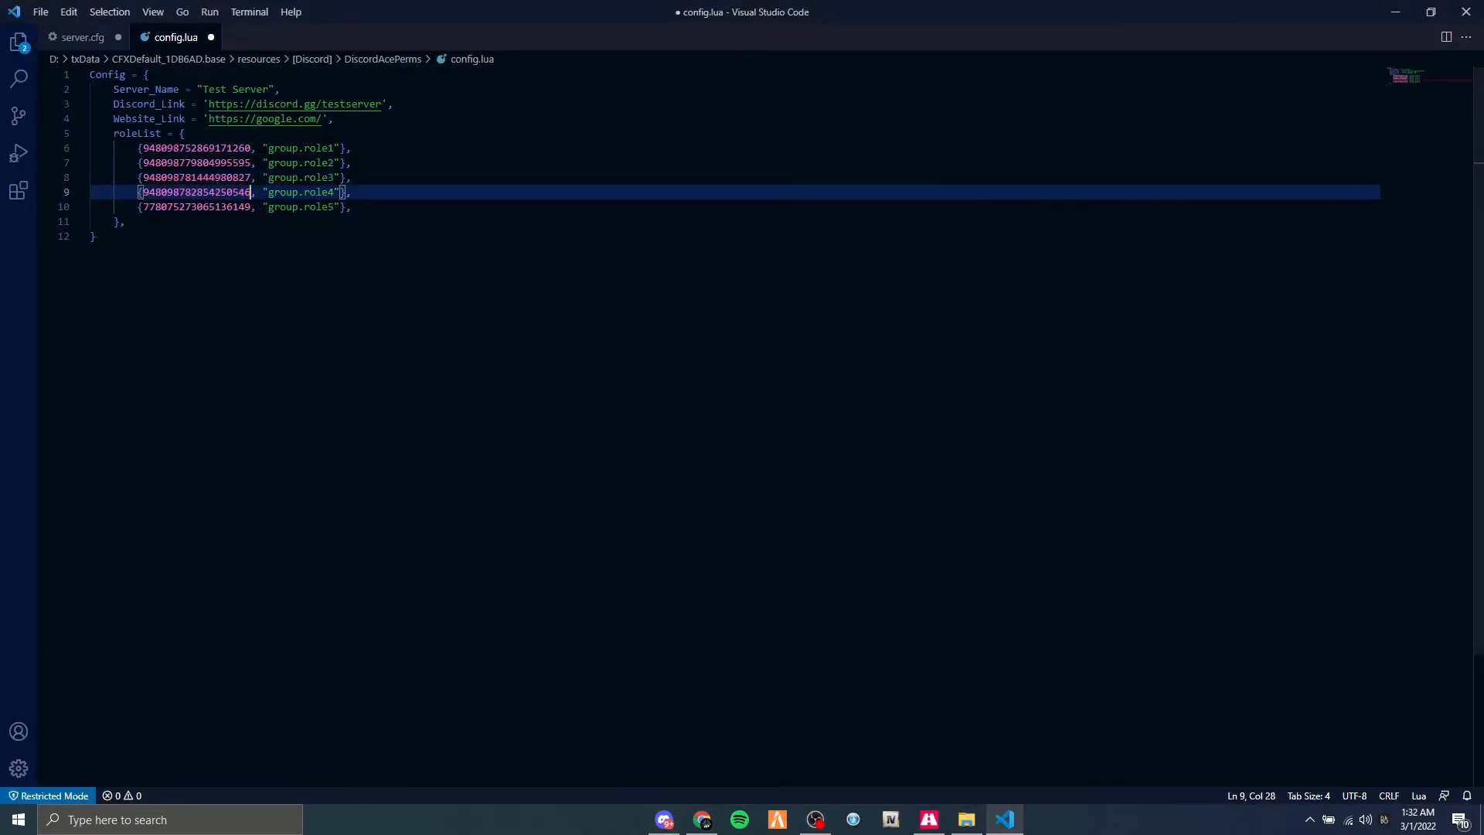
# Copy the ID of Role 5 from Discord and paste it over the group.role5 entry's ID in config.lua.
pyautogui.hotkey('alt', 'Tab')
pyautogui.click(1360, 101)
pyautogui.rightClick(1094, 408)
pyautogui.click(1117, 424)
pyautogui.hotkey('alt', 'Tab')
pyautogui.press('Down')
pyautogui.hotkey('ctrl', 'shift', 'Left')
pyautogui.hotkey('ctrl', 'v')
# Add the trailing comments "-- Owner" to the group.role5 entry and "-- Management" to the group.role4 entry.
pyautogui.press('End')
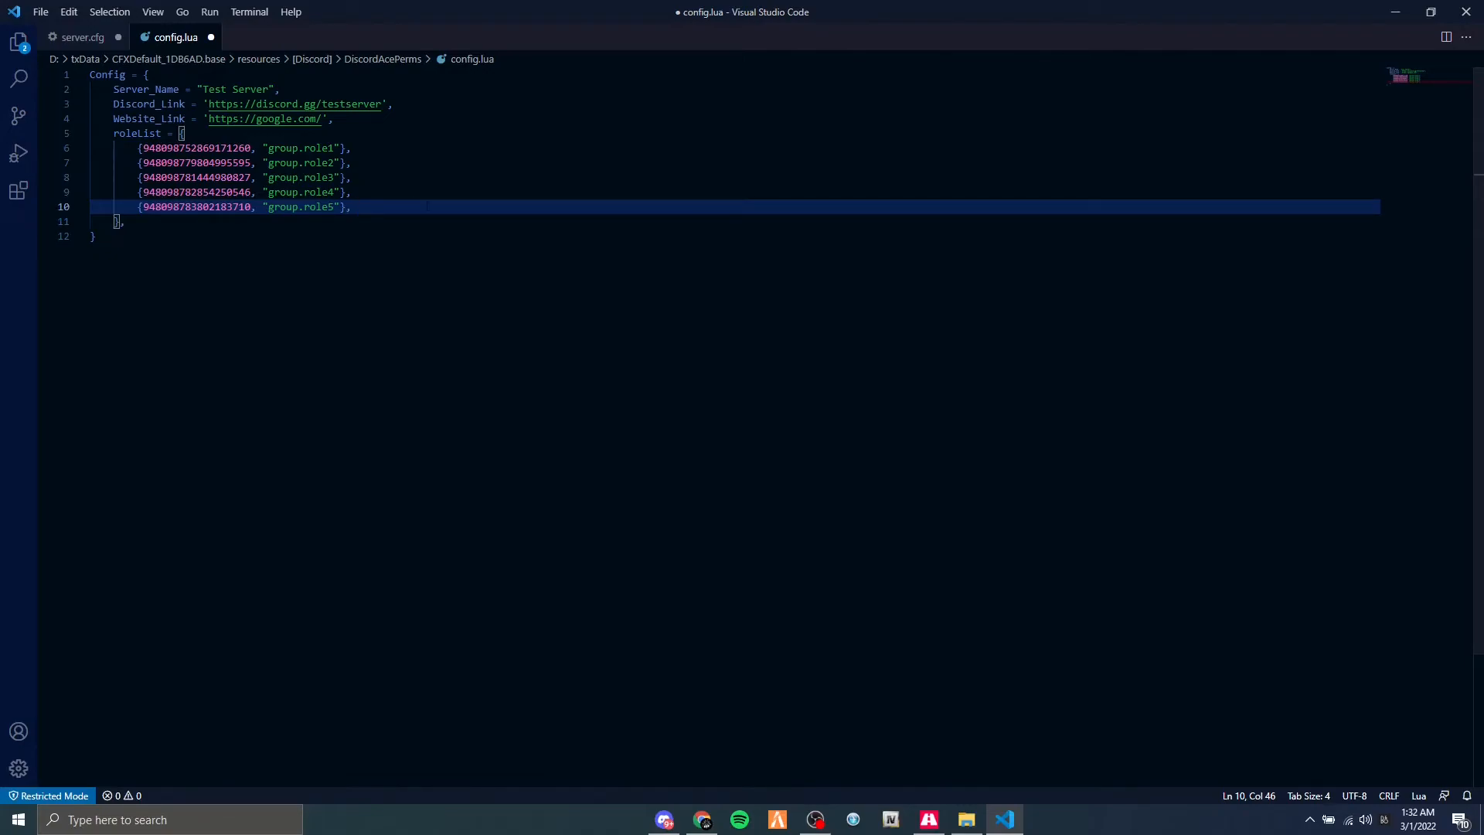
pyautogui.write('--')
pyautogui.write('Owner')
pyautogui.press('Up')
pyautogui.write('-- Management')
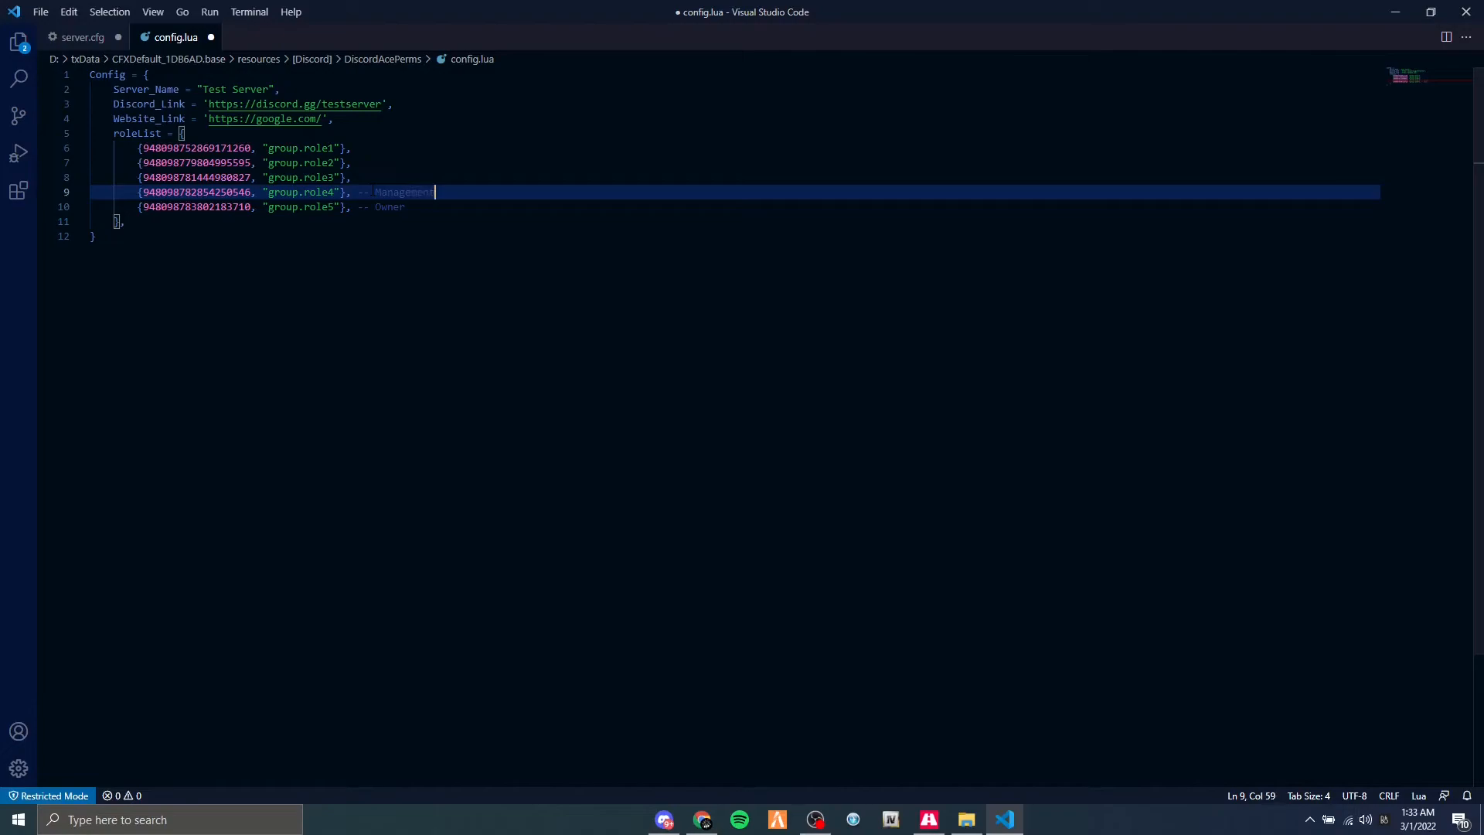
# Add the trailing comments "-- Admin" to the group.role3 entry and "-- Staff" to the group.role2 entry.
pyautogui.press('Up')
pyautogui.write('-- Admin')
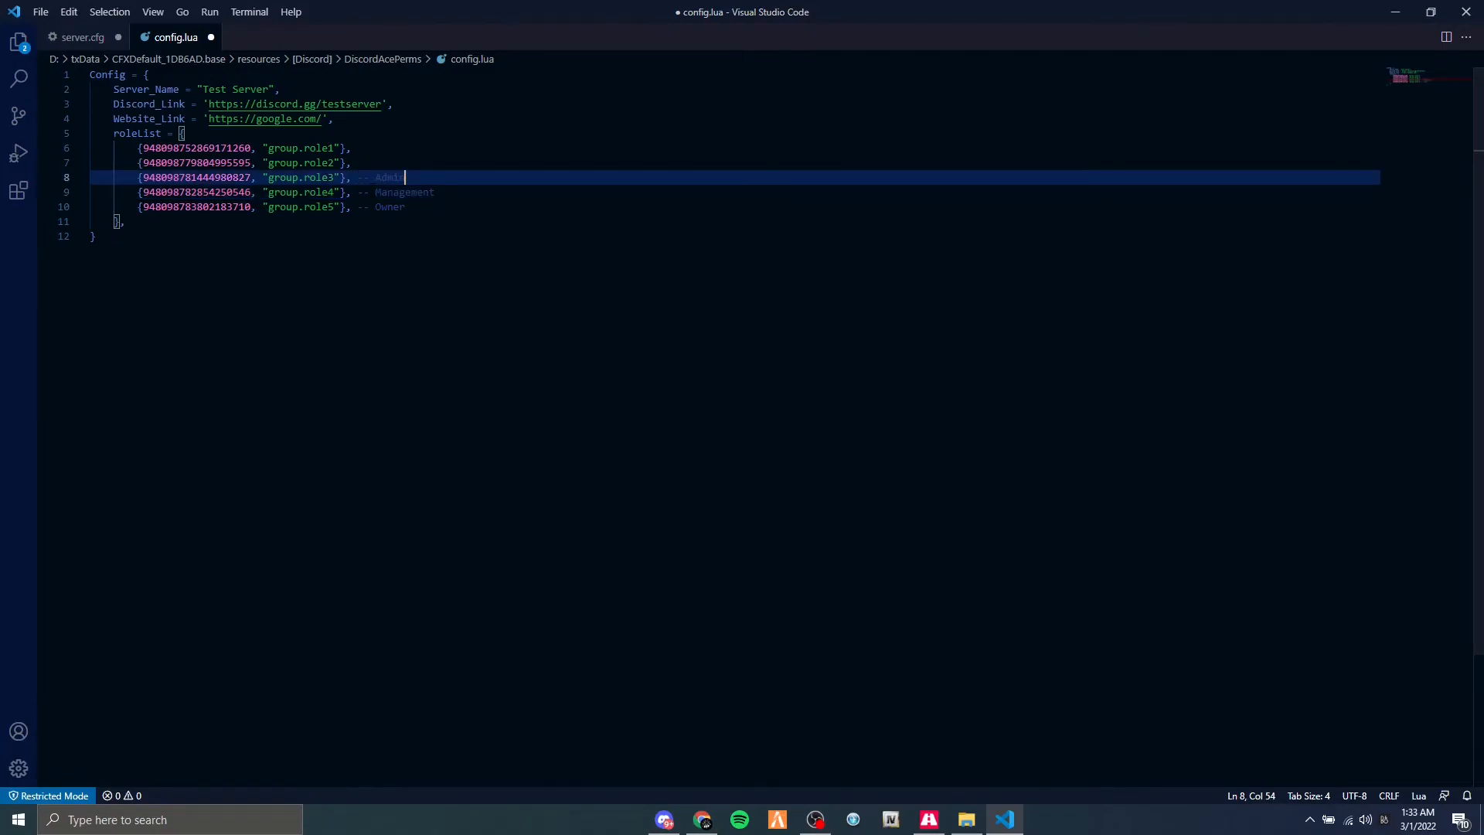
pyautogui.press('Up')
pyautogui.write('-')
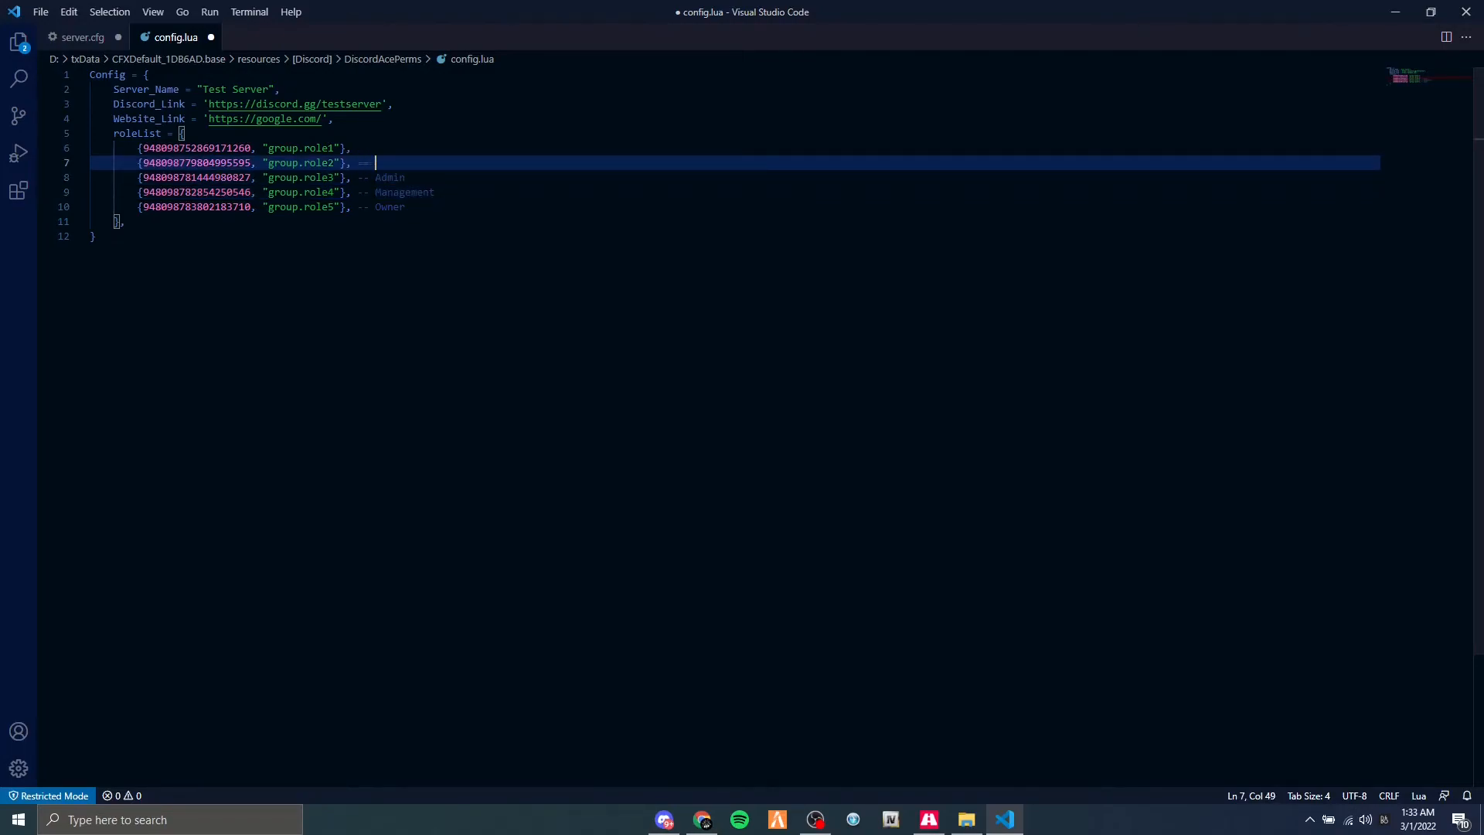
pyautogui.write(' Staff')
# Add the trailing comment "-- Civilian" to the group.role1 entry and save config.lua.
pyautogui.press('Up')
pyautogui.write('--')
pyautogui.write('Civilain')
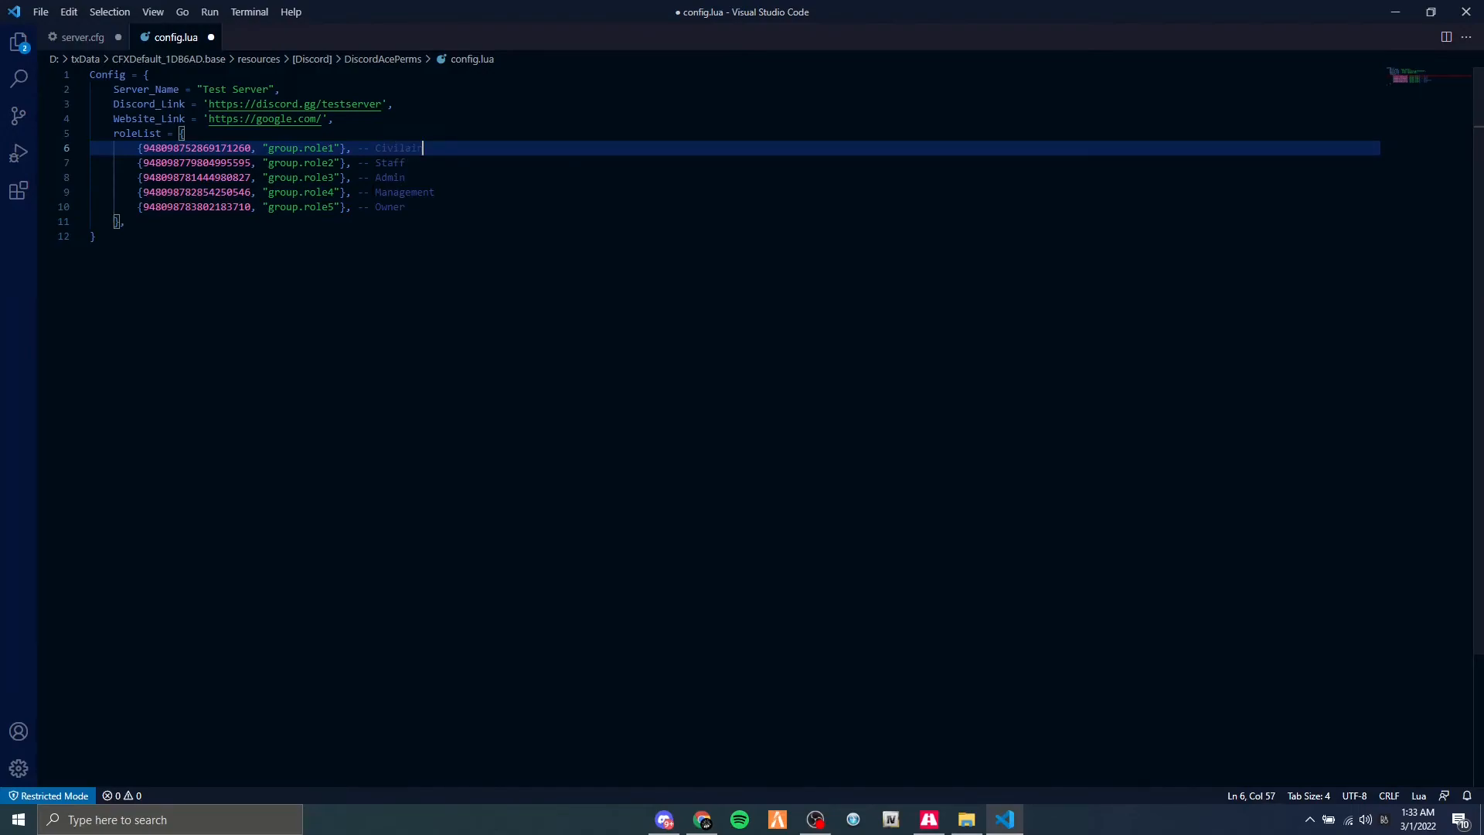
pyautogui.hotkey('ctrl', 'BackSpace')
pyautogui.write('Civilian')
pyautogui.hotkey('ctrl', 's')
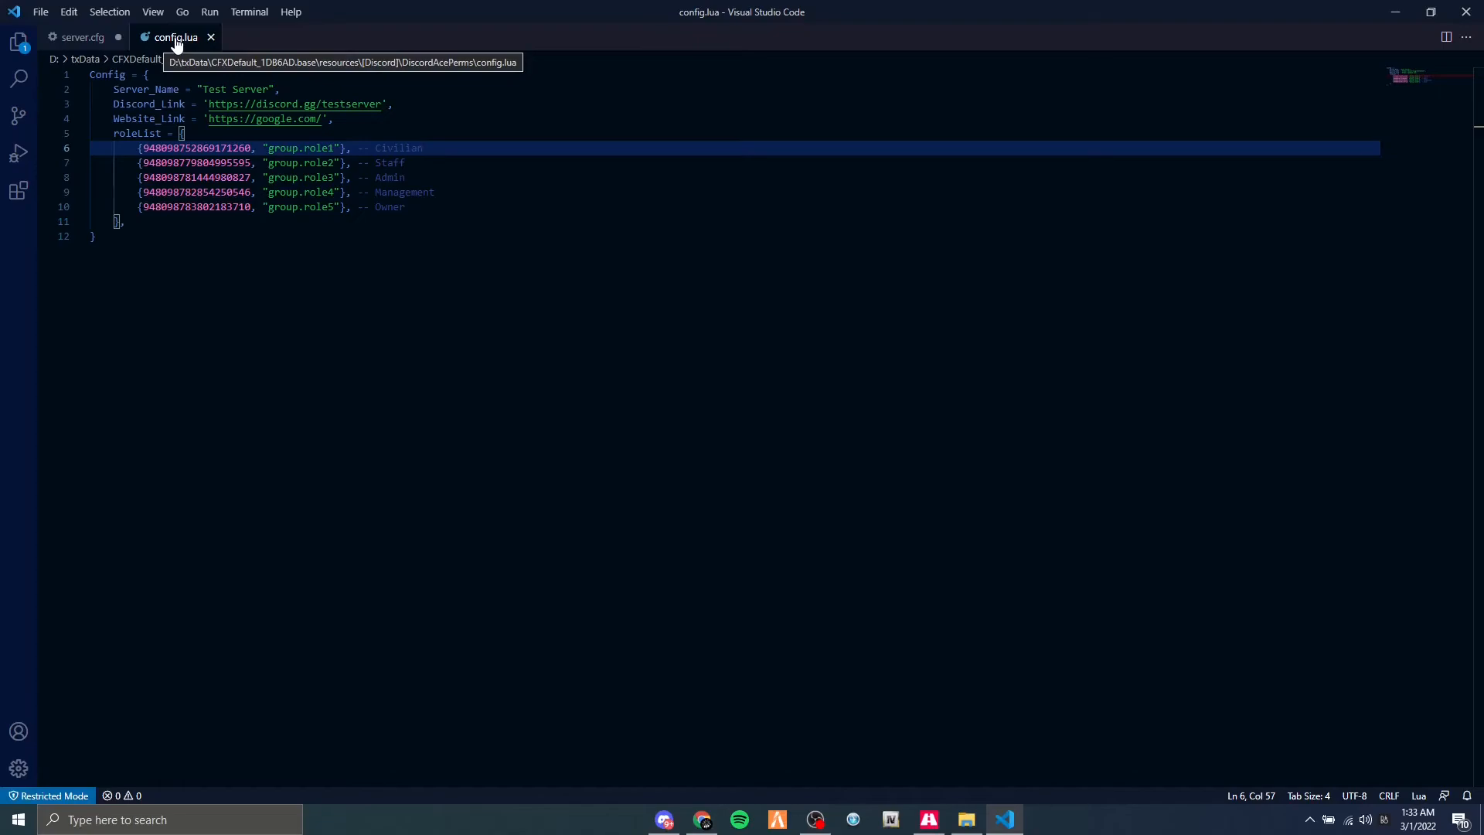
# Close config.lua and complete the unfinished ensure line in server.cfg as "ensure DiscordAcePerms".
pyautogui.click(211, 37)
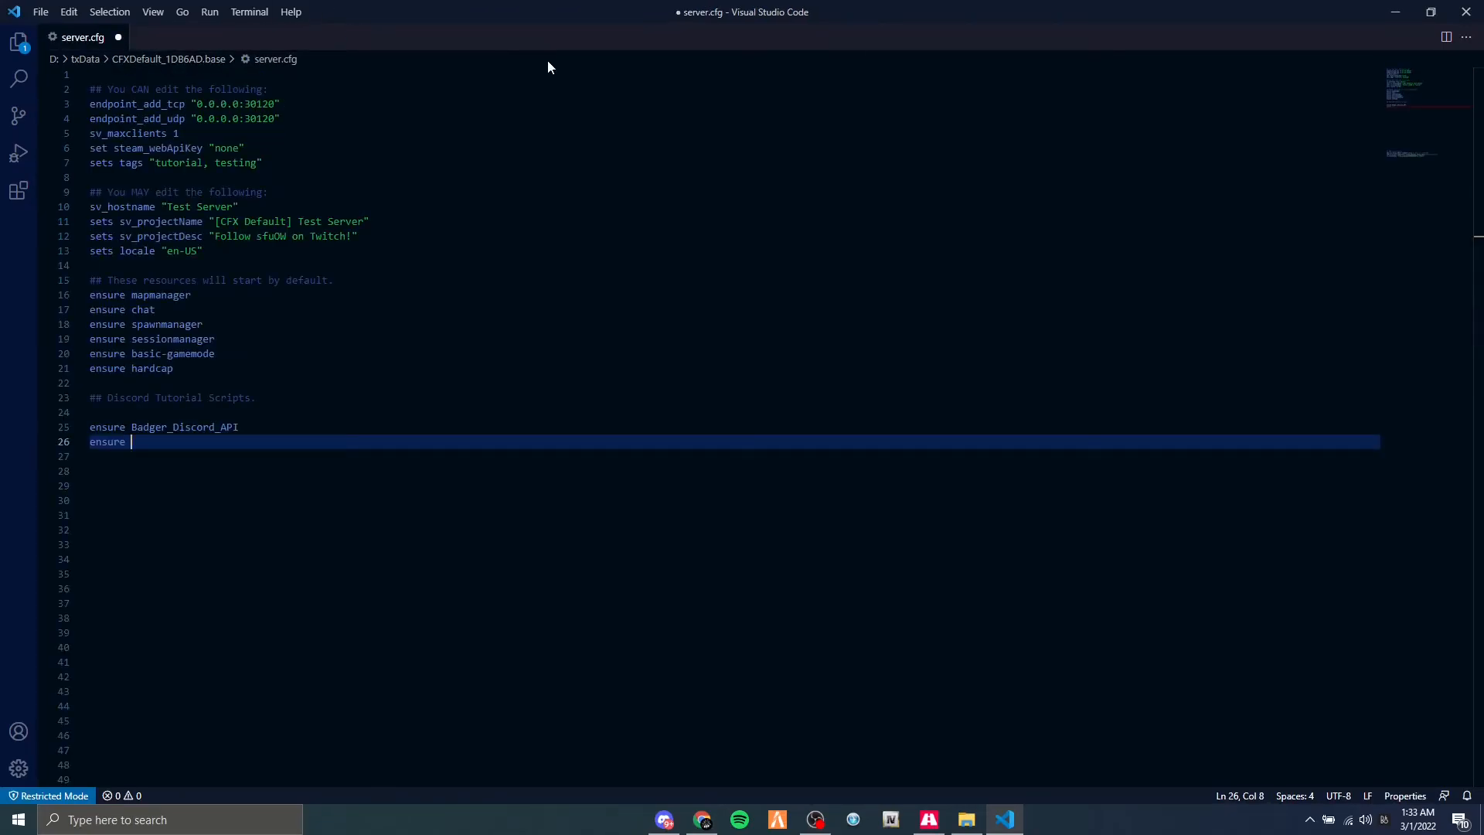
pyautogui.write('Discord')
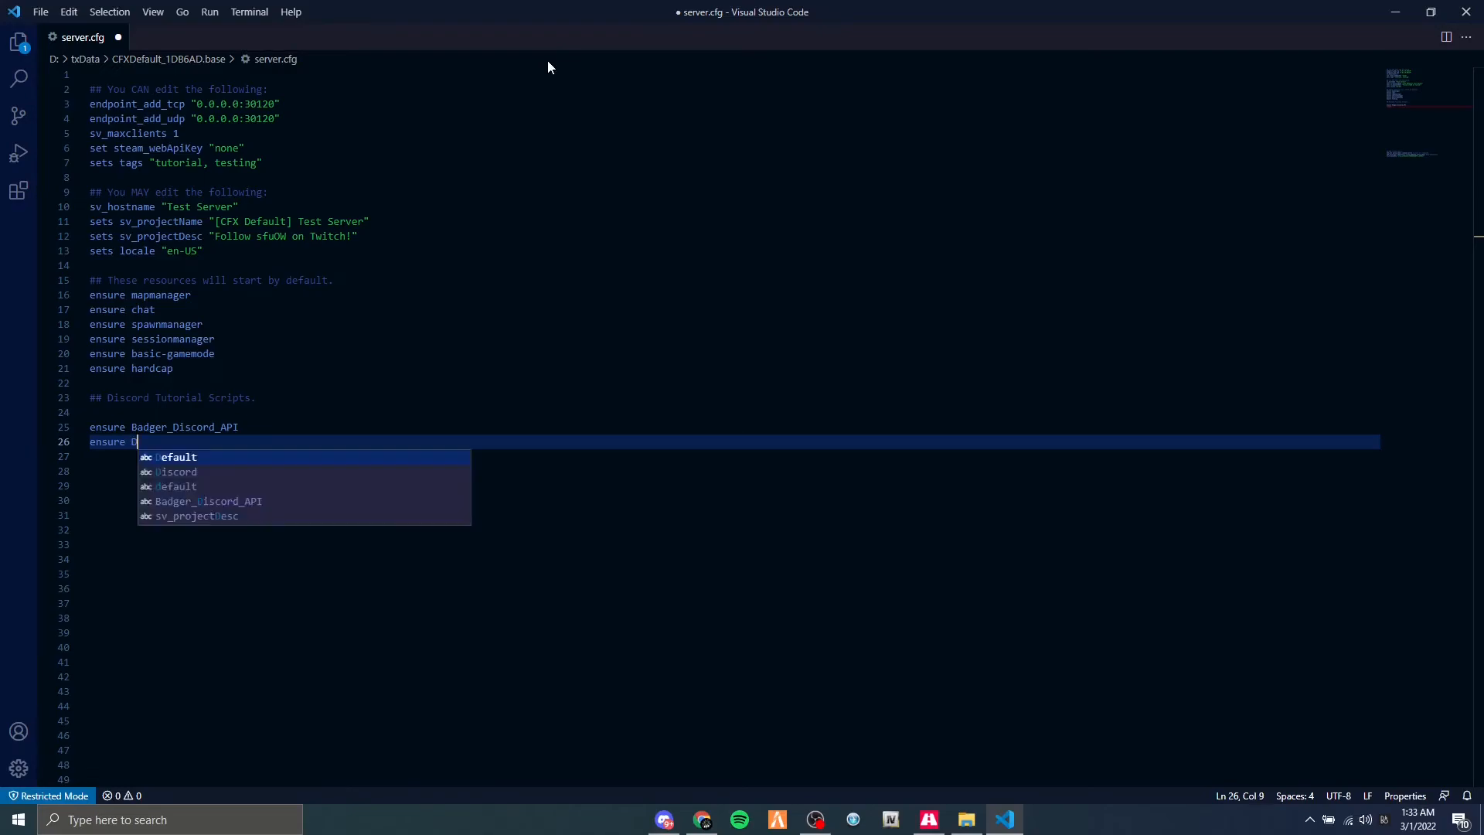
pyautogui.write('AcePerms')
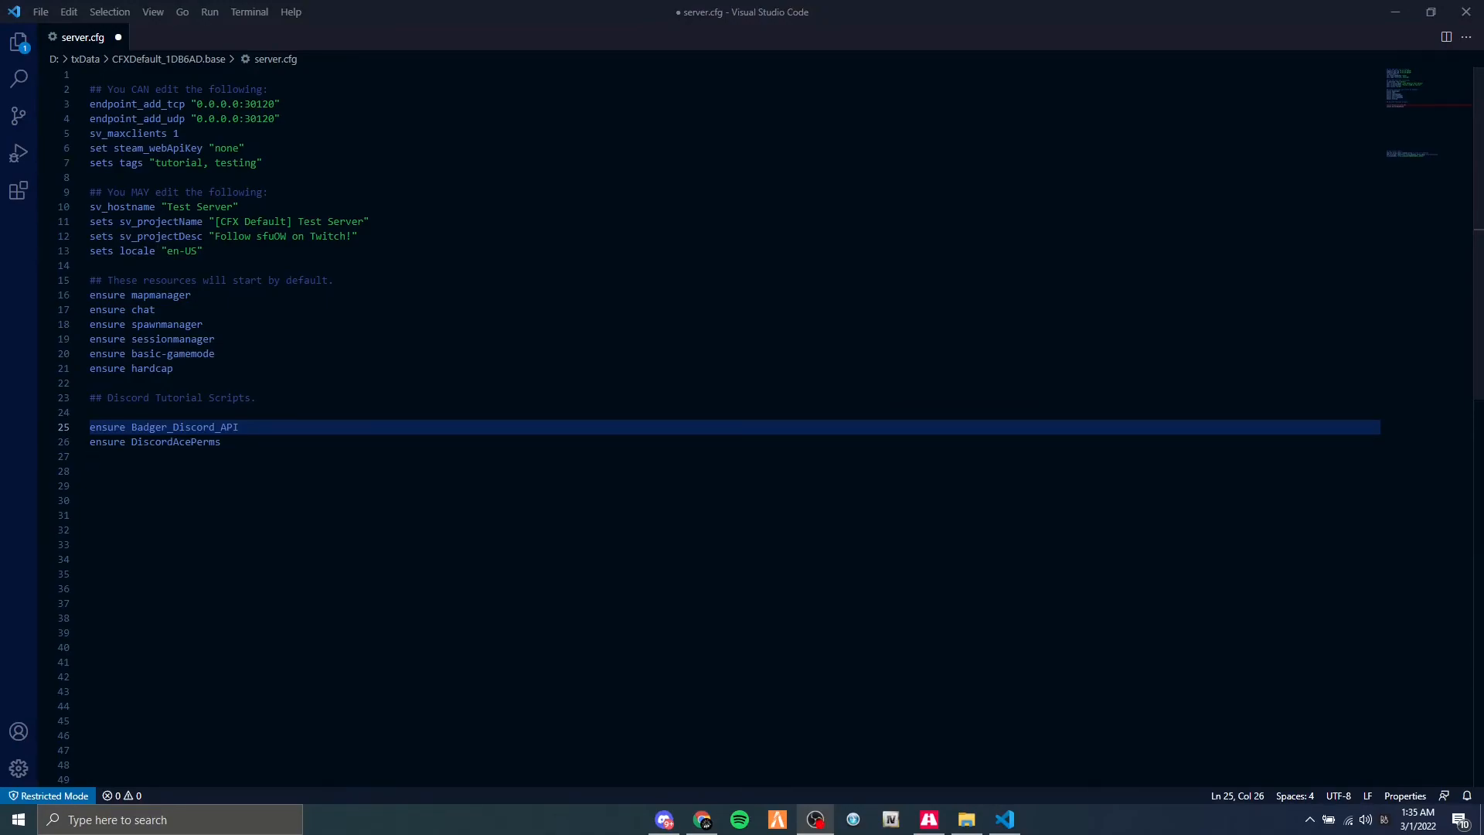
# Insert the line "add_ace resource.DiscordAcePerms command.add_principal allow" between the two Discord script ensure lines.
pyautogui.click(232, 456)
pyautogui.click(269, 428)
pyautogui.click(271, 442)
pyautogui.click(271, 429)
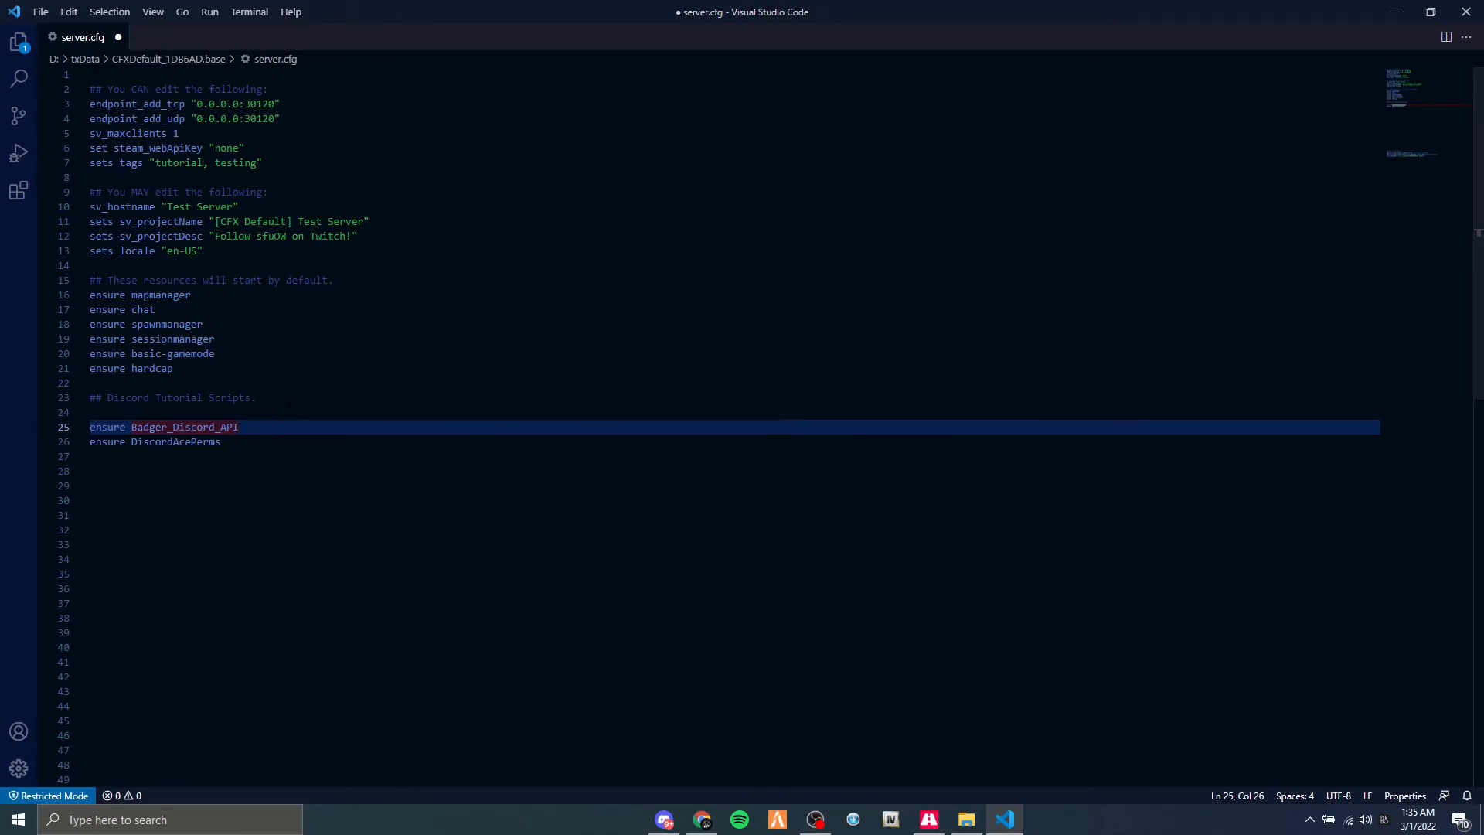
pyautogui.press('Return')
pyautogui.write('add_ace')
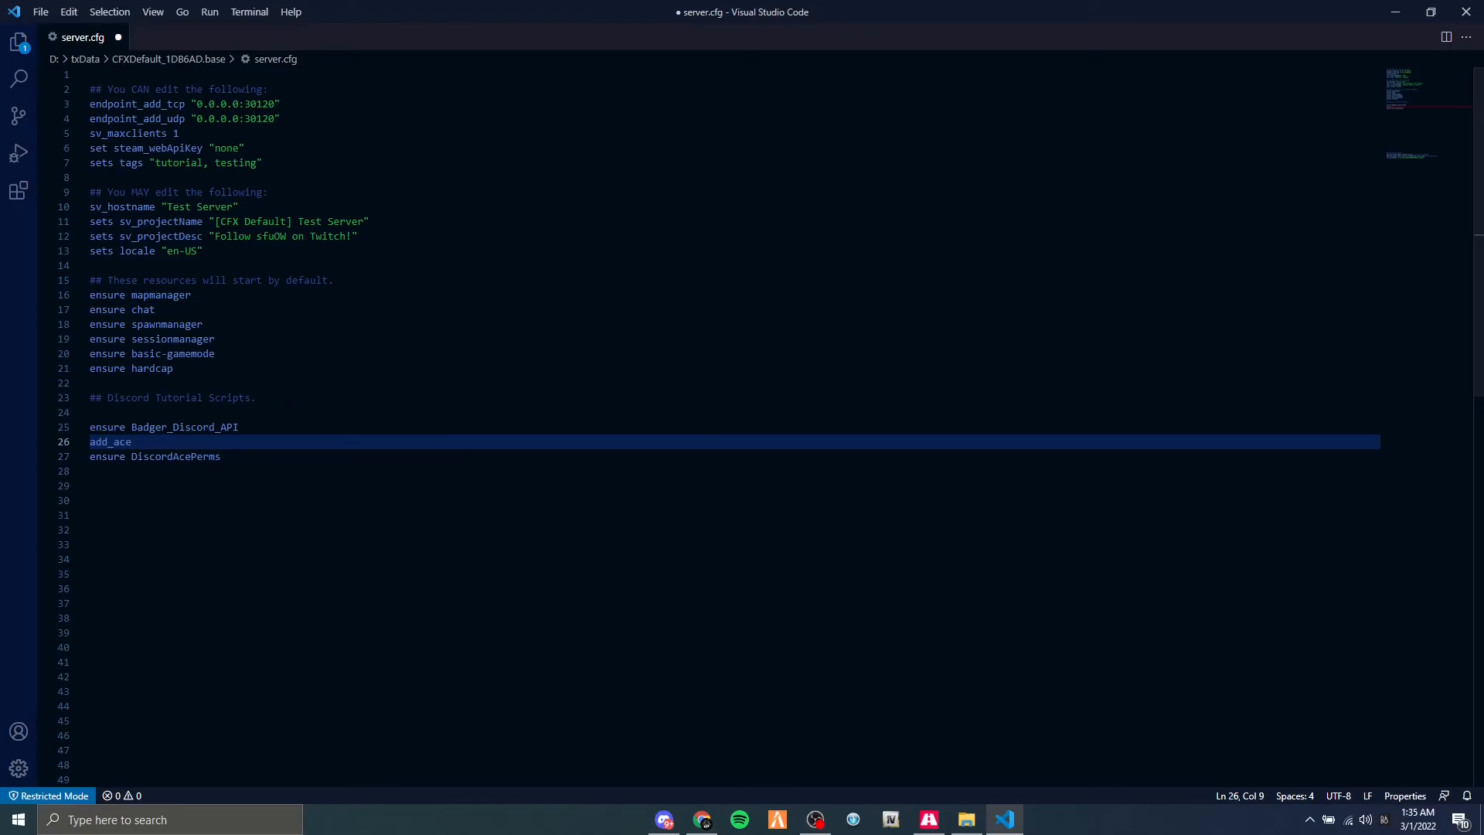
pyautogui.write(' res')
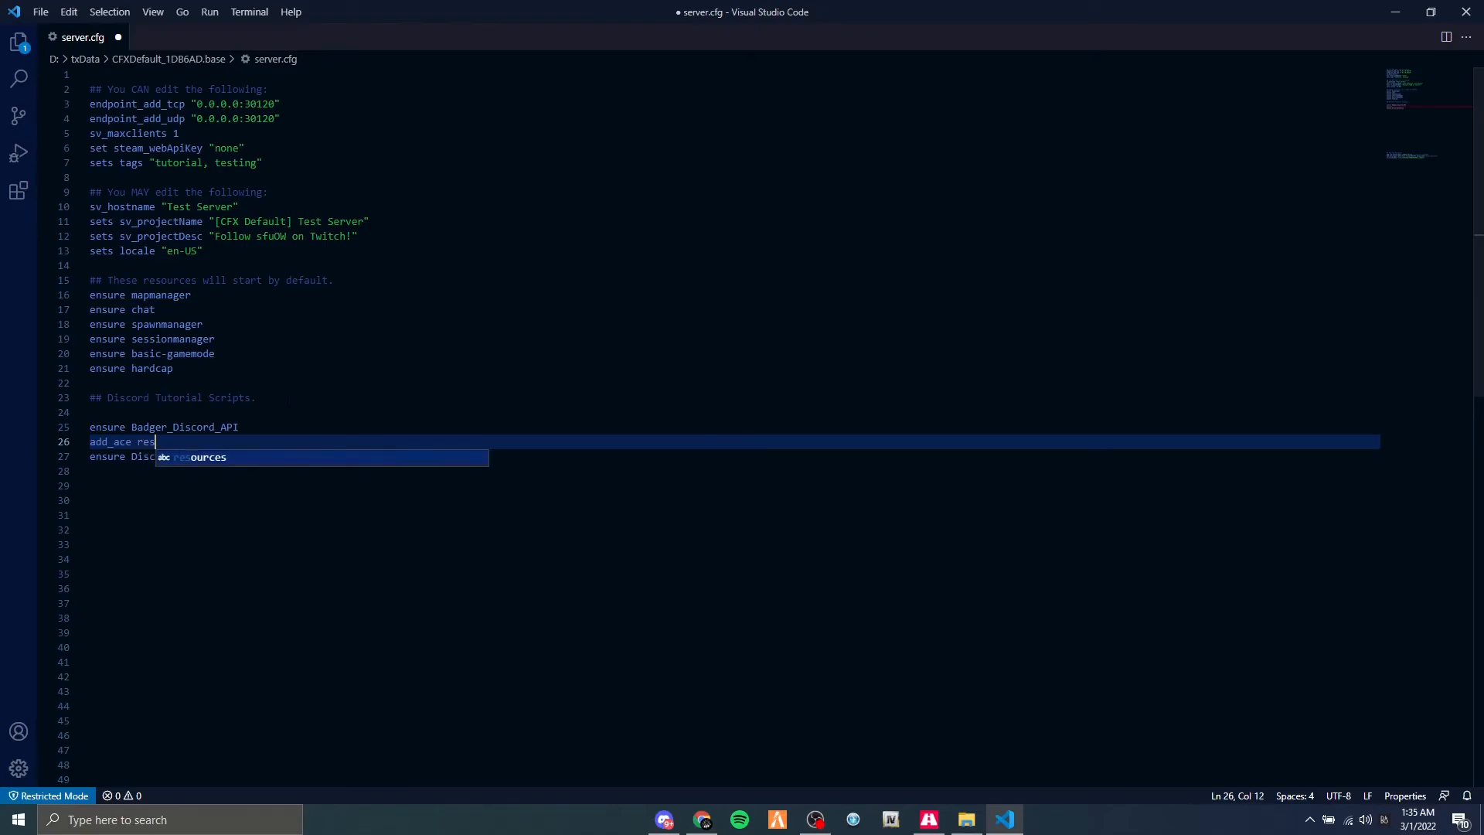
pyautogui.write('ource.Dis')
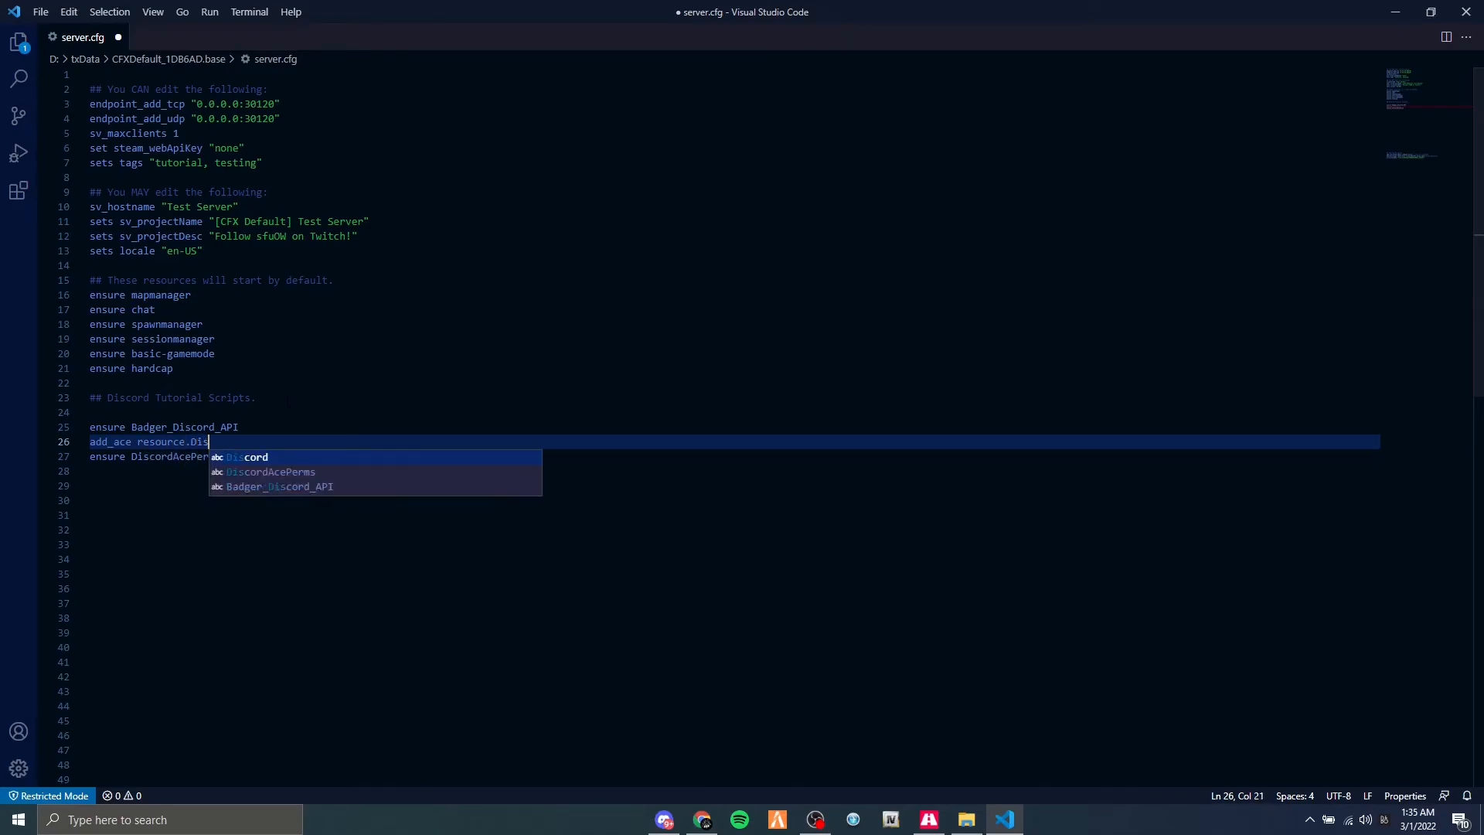
pyautogui.write('cordAceP')
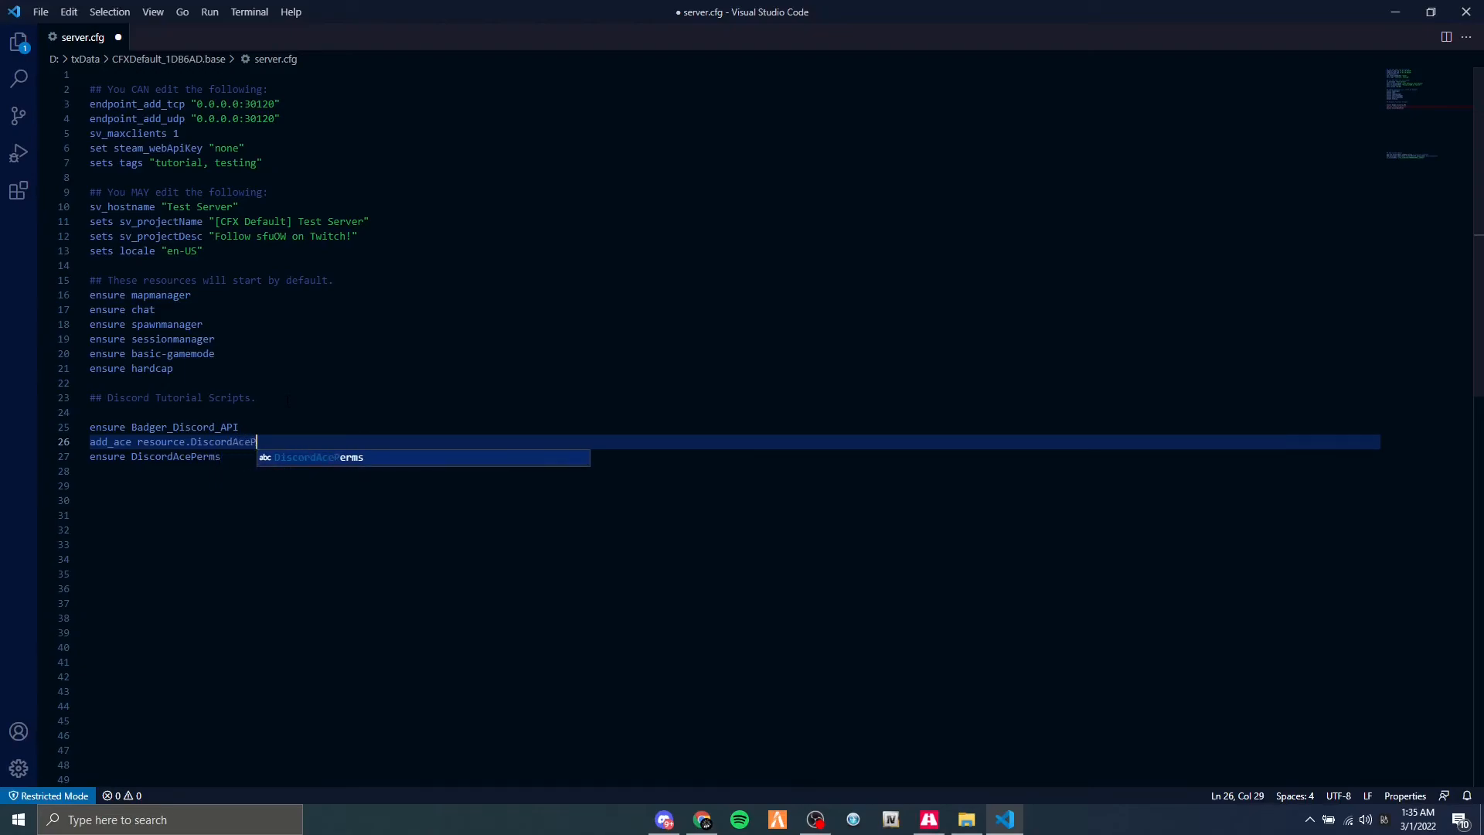
pyautogui.write('erms command')
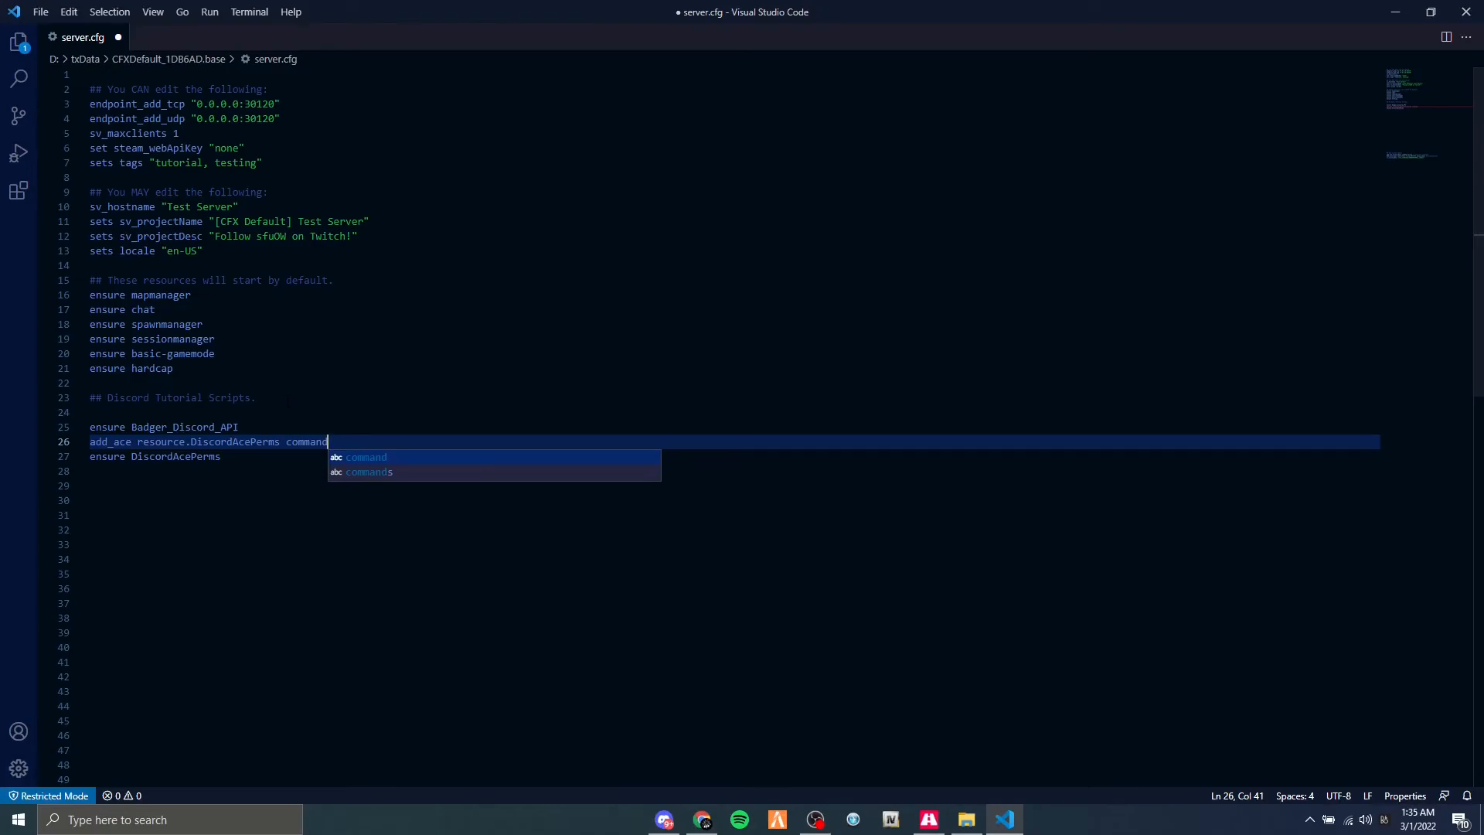
pyautogui.write('.ad')
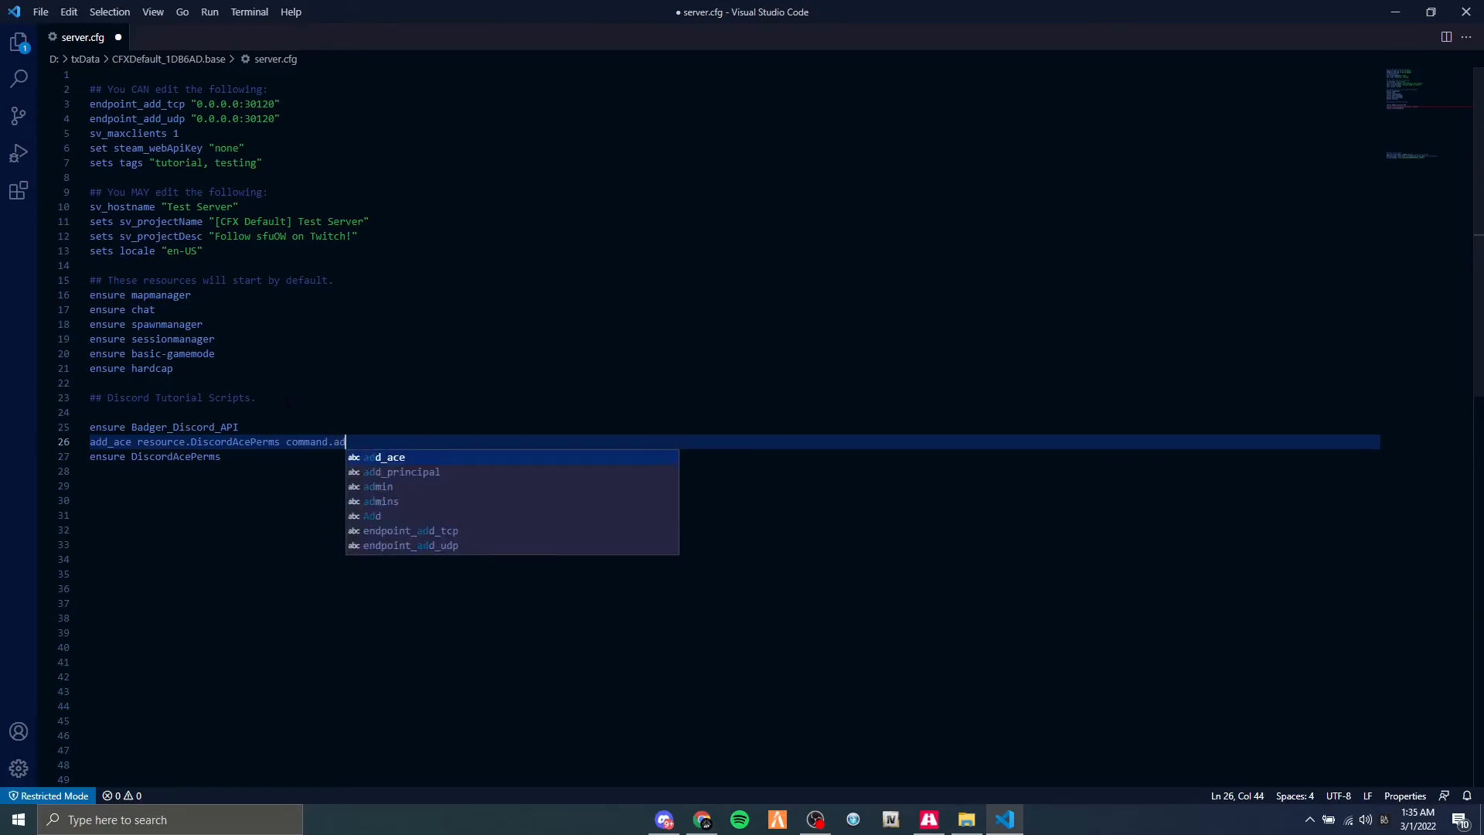
pyautogui.write('d_principal ')
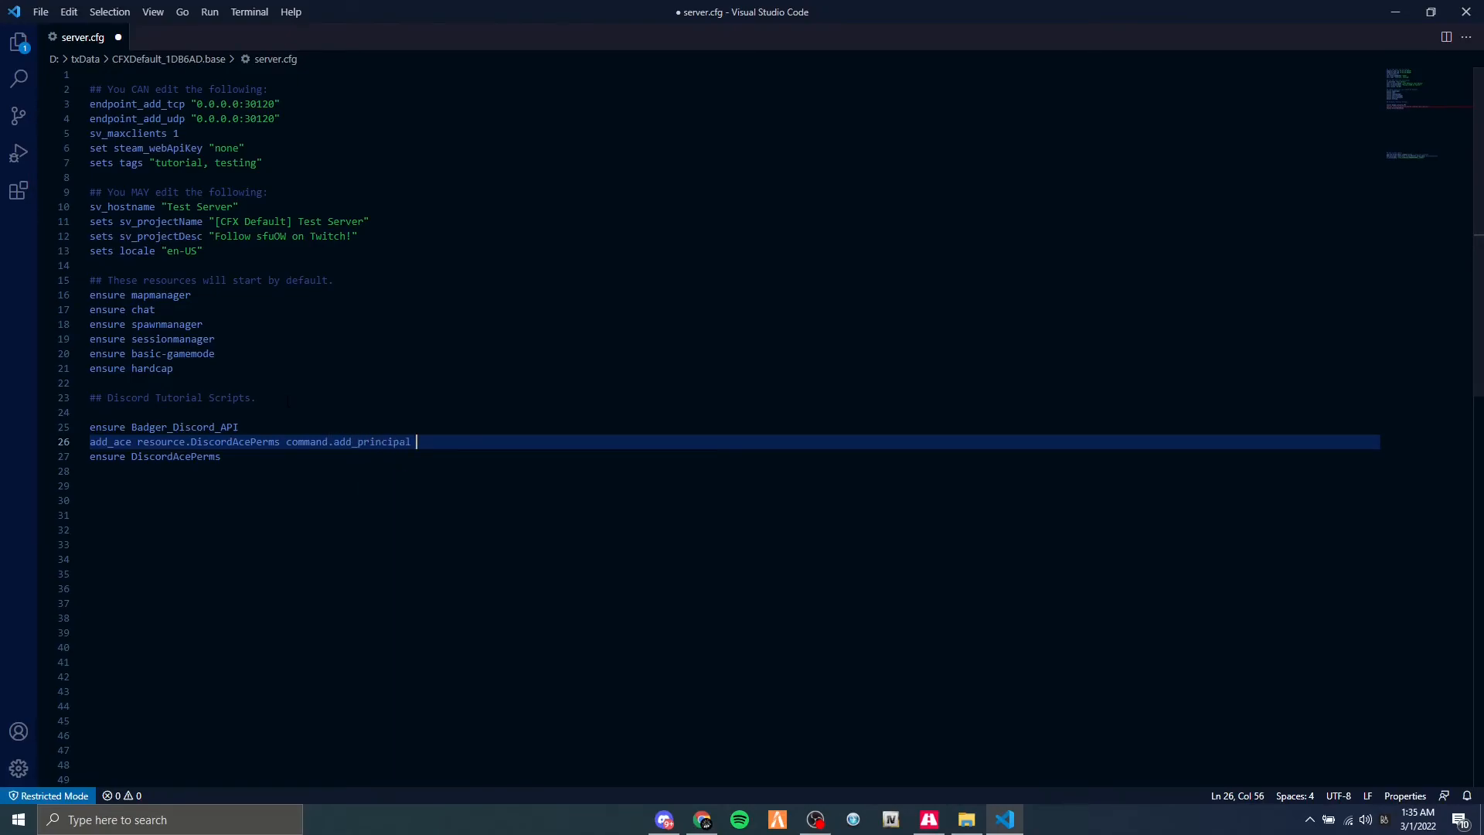
pyautogui.write('allow')
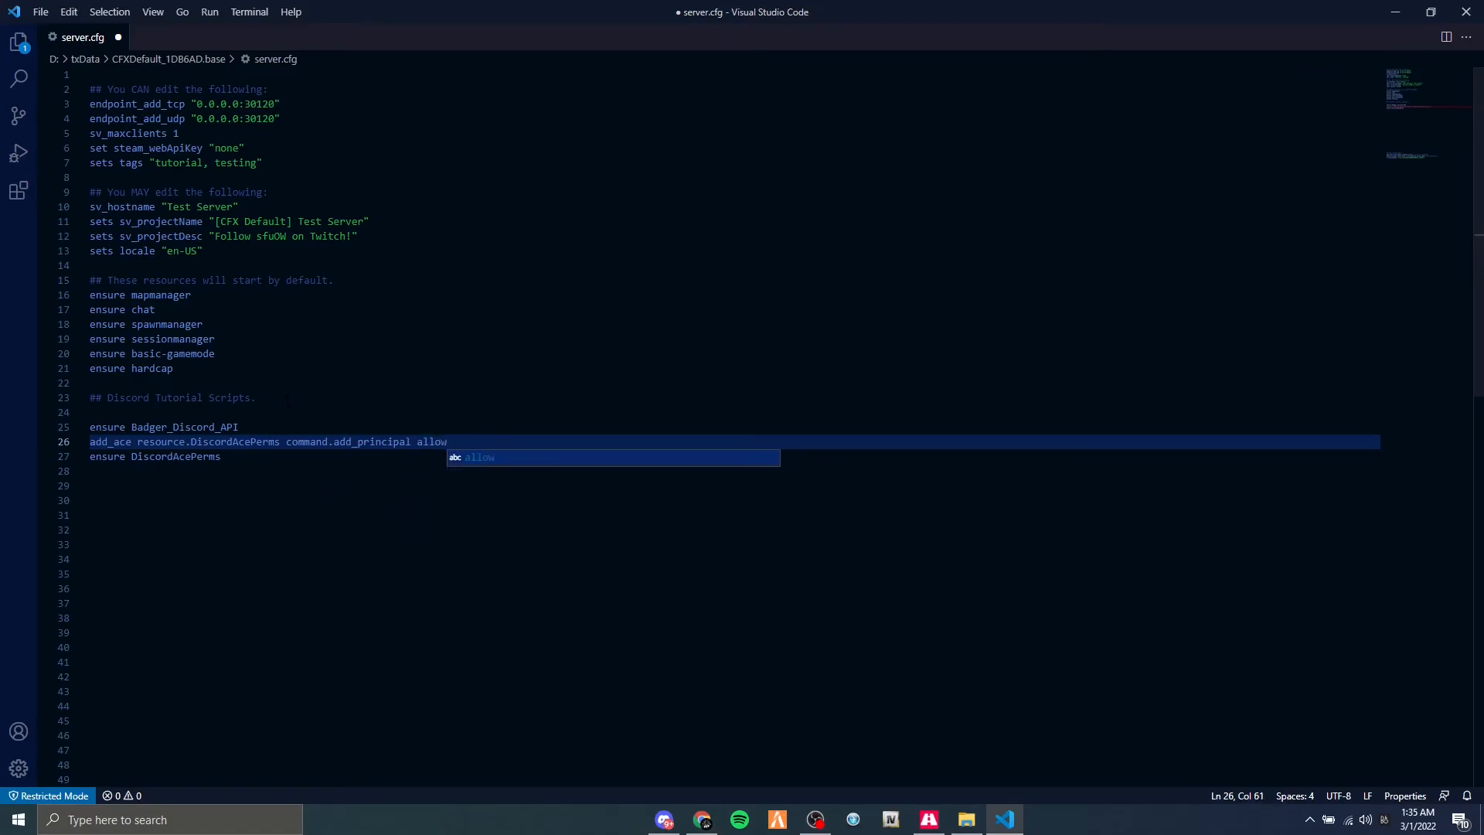
# Duplicate the add_ace line directly below itself and change its command to command.remove_principal.
pyautogui.hotkey('ctrl', 'shift', 'Left')
pyautogui.hotkey('ctrl', 'shift', 'Left')
pyautogui.hotkey('ctrl', 'shift', 'Left')
pyautogui.hotkey('ctrl', 'shift', 'Left')
pyautogui.hotkey('ctrl', 'shift', 'Left')
pyautogui.hotkey('ctrl', 'shift', 'Left')
pyautogui.press('Right')
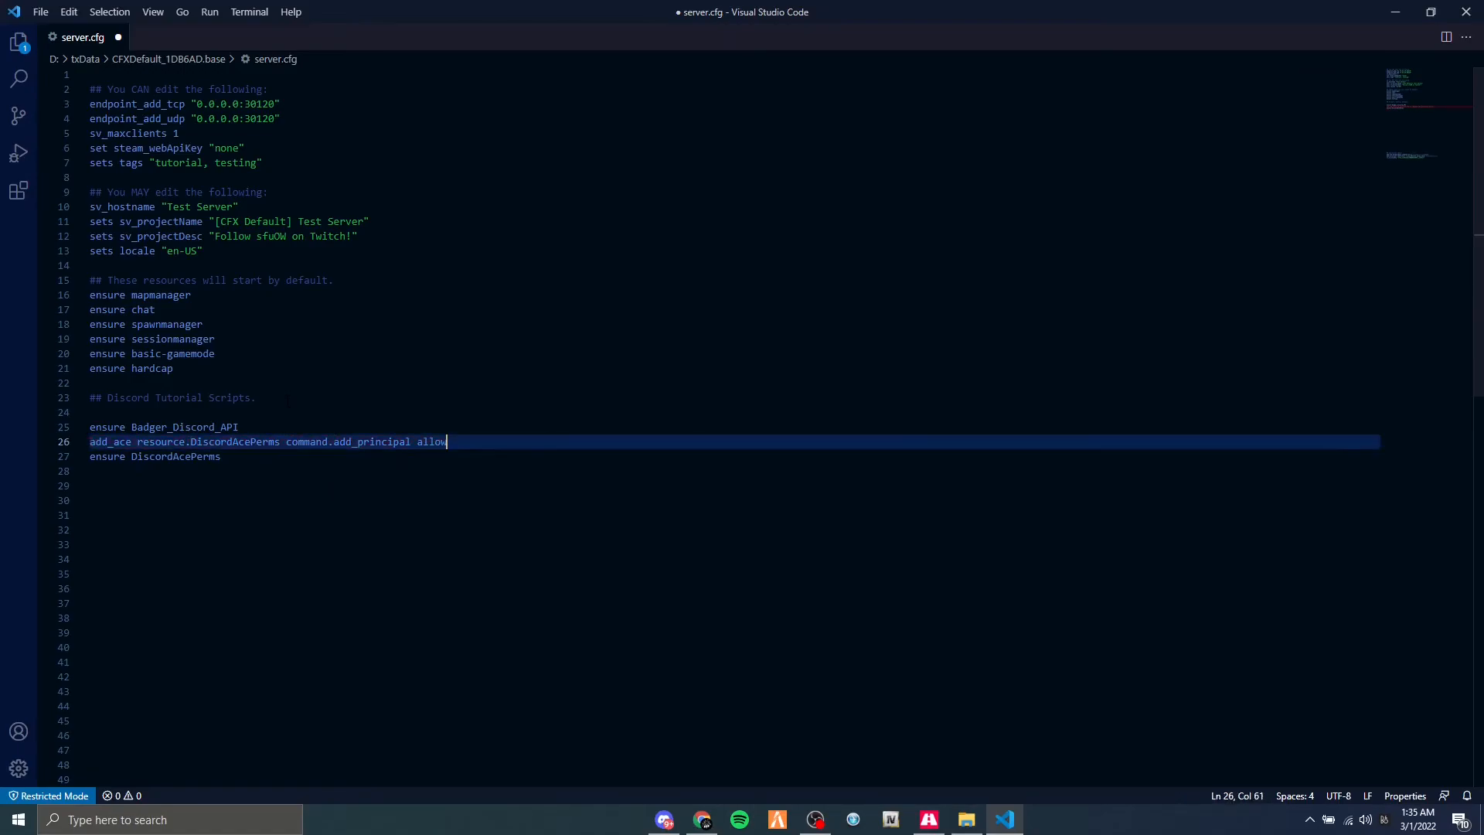
pyautogui.press('Return')
pyautogui.hotkey('ctrl', 'v')
pyautogui.hotkey('ctrl', 'Left')
pyautogui.press('Right')
pyautogui.press('Right')
pyautogui.press('Right')
pyautogui.press('BackSpace')
pyautogui.press('BackSpace')
pyautogui.press('BackSpace')
pyautogui.write('remove')
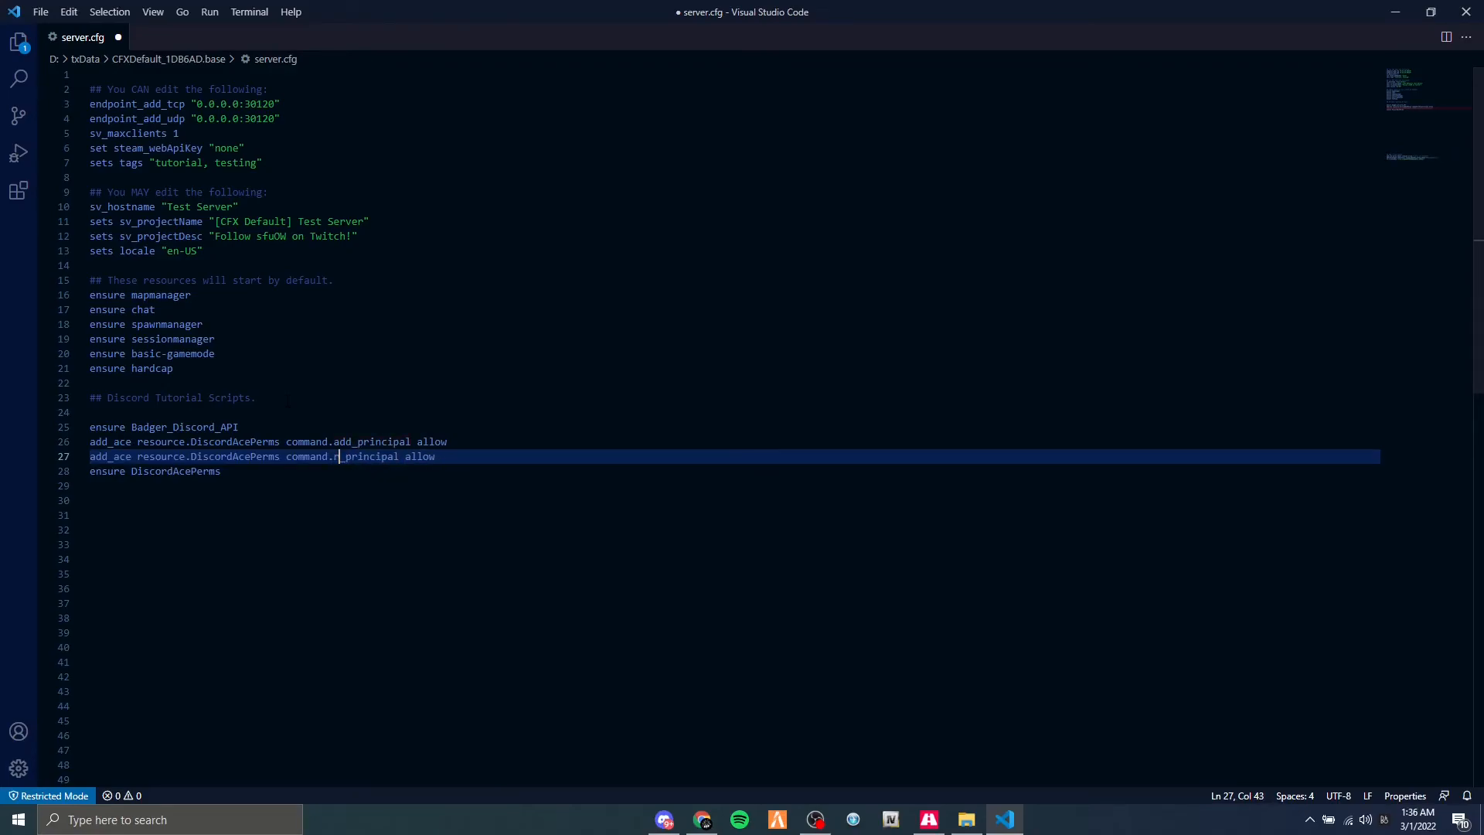
# Save server.cfg, close the file and minimize the code editor.
pyautogui.hotkey('ctrl', 's')
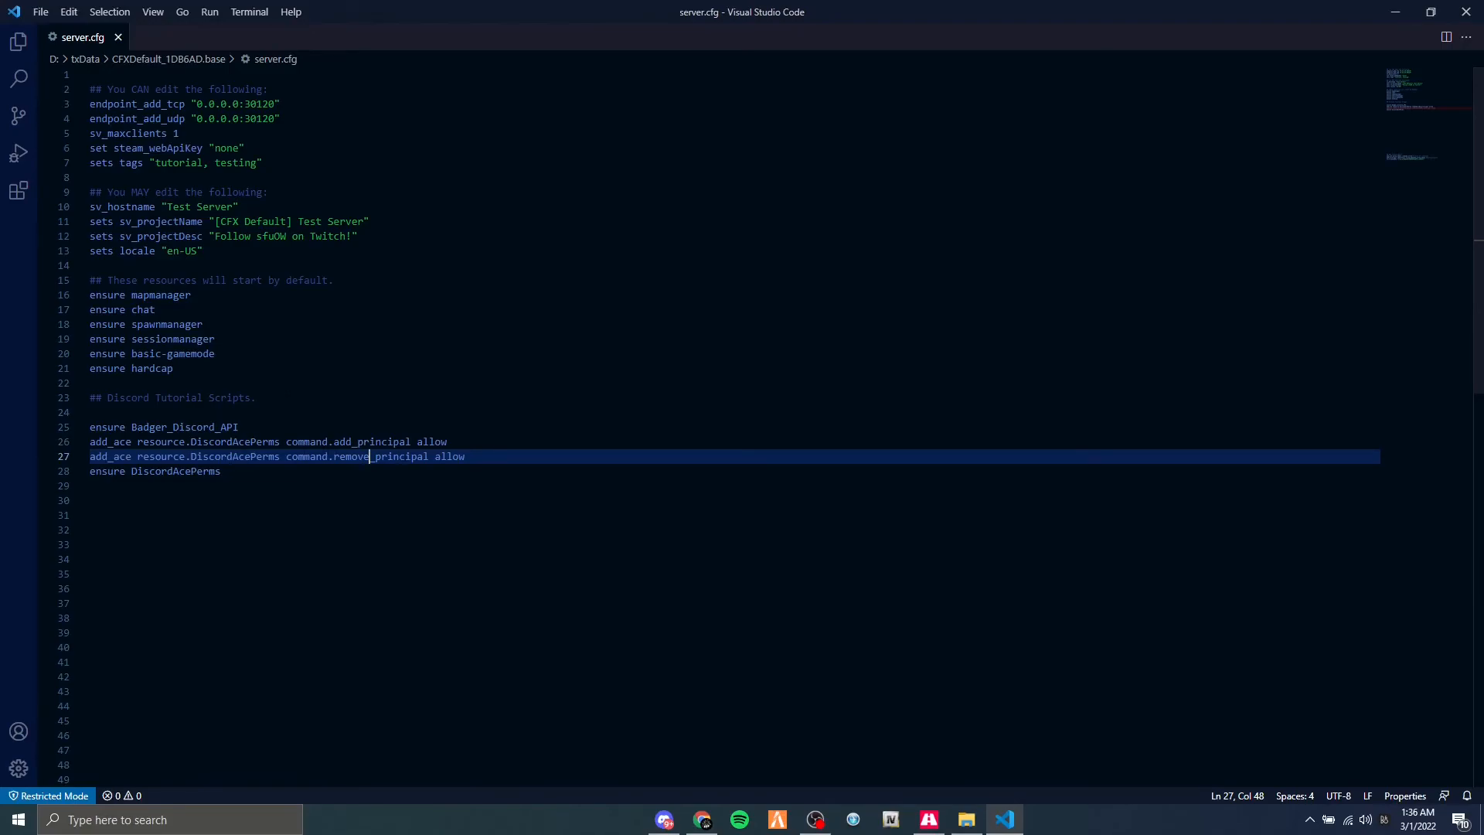
pyautogui.click(117, 37)
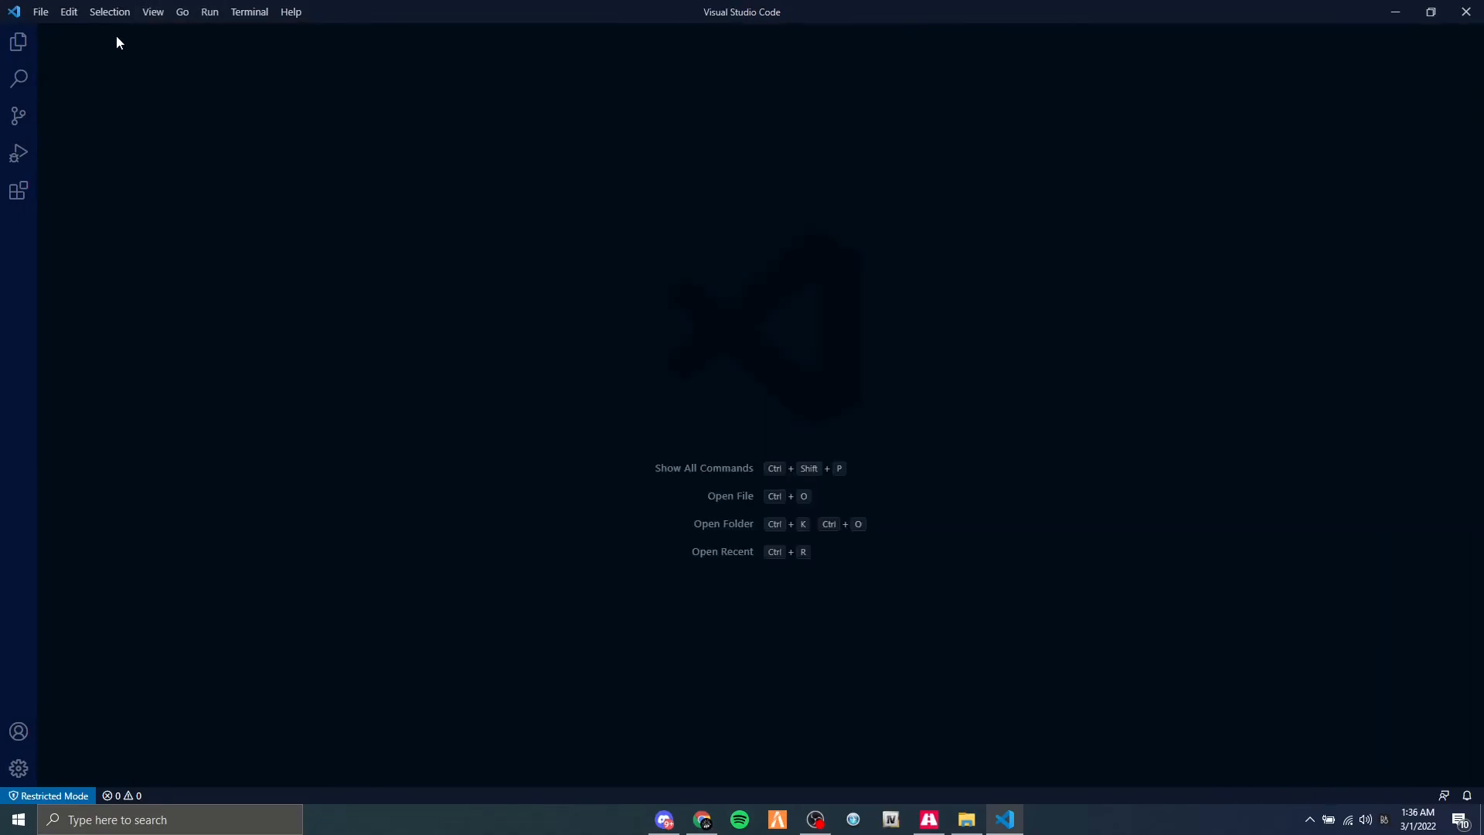
pyautogui.click(1395, 12)
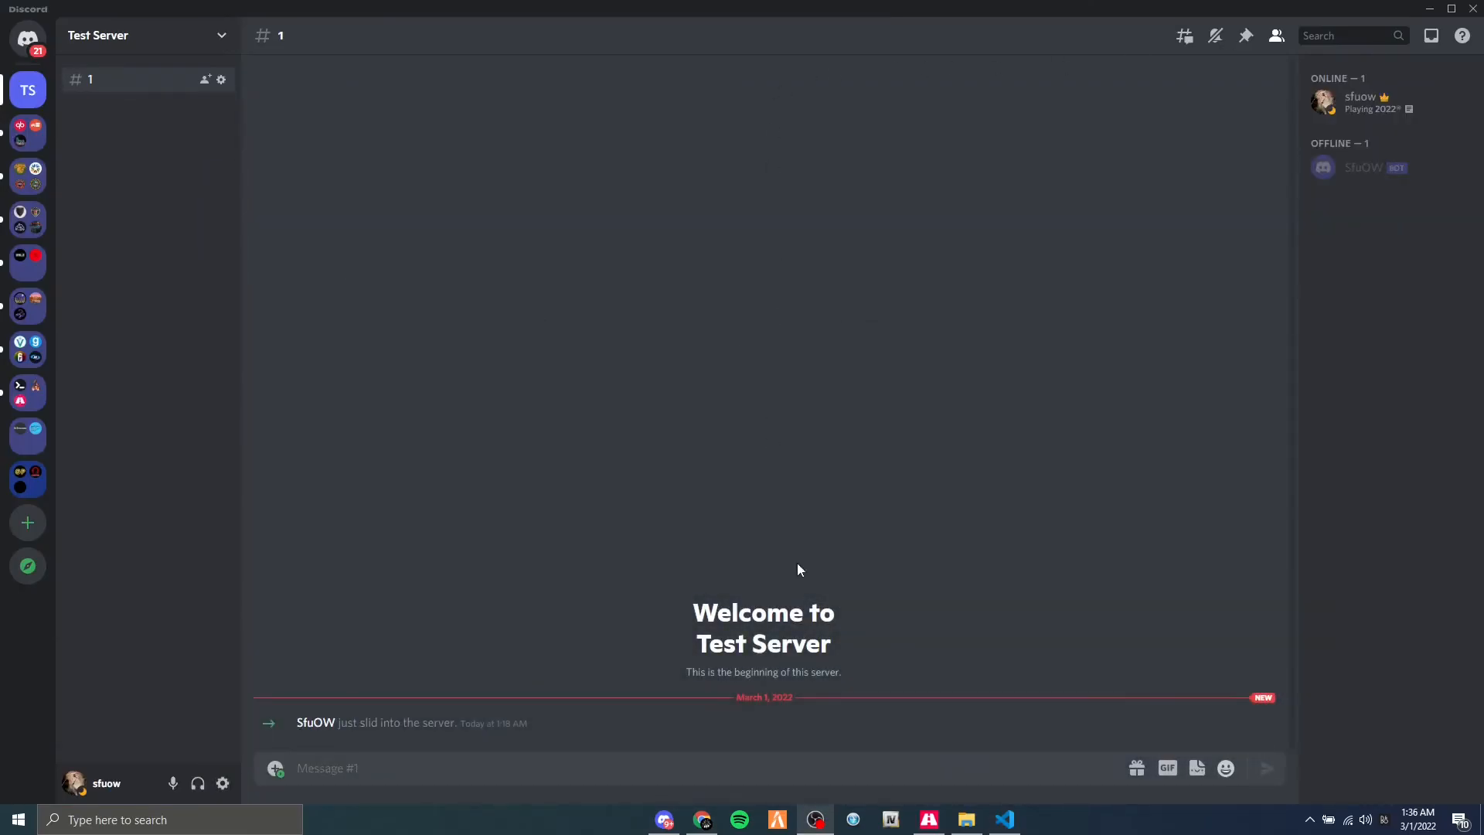
# Switch to txAdmin in Chrome and restart the FiveM server from the Live Console, confirming the restart.
pyautogui.click(701, 819)
pyautogui.click(25, 9)
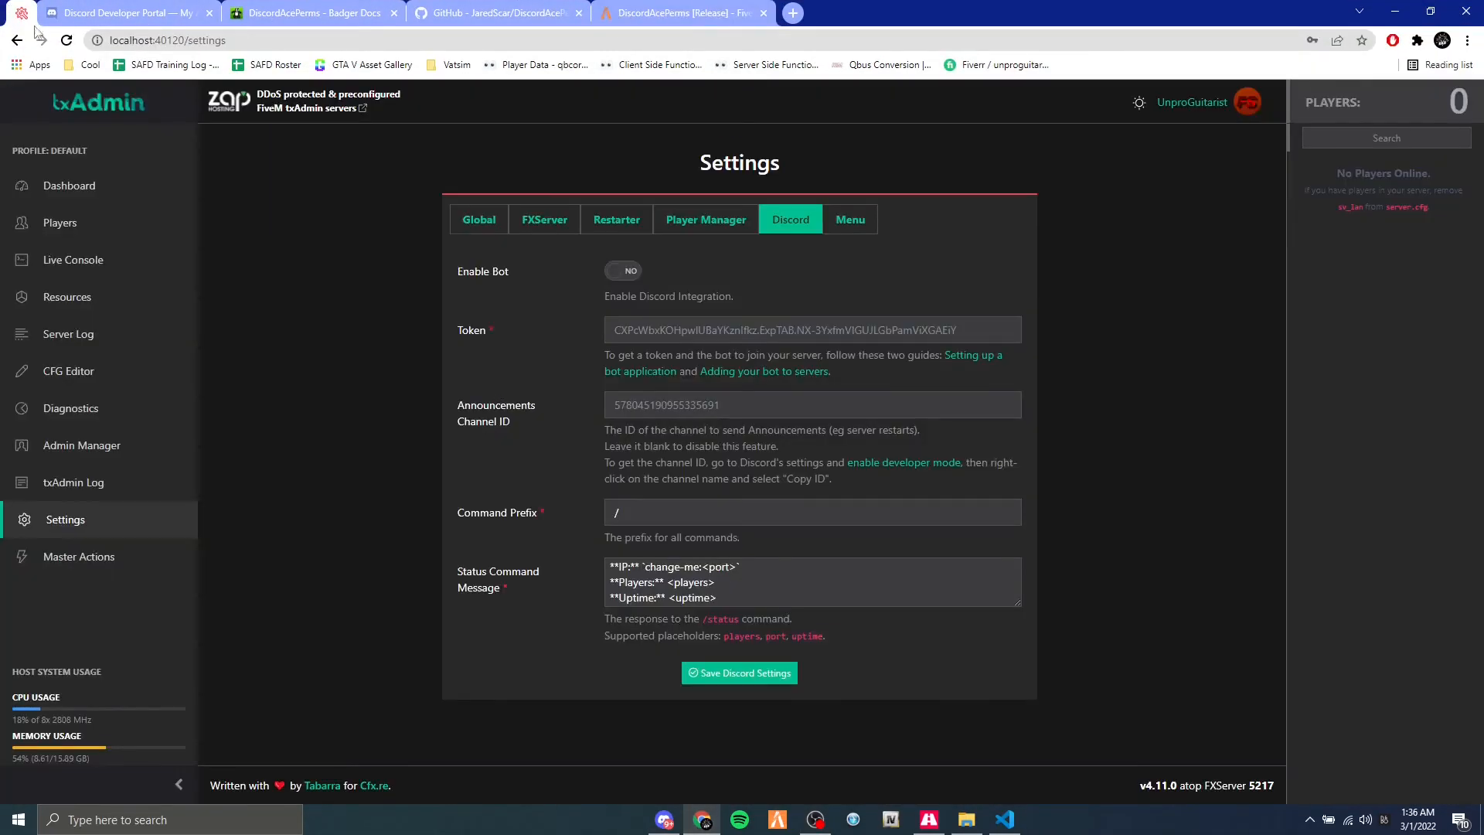
pyautogui.click(85, 258)
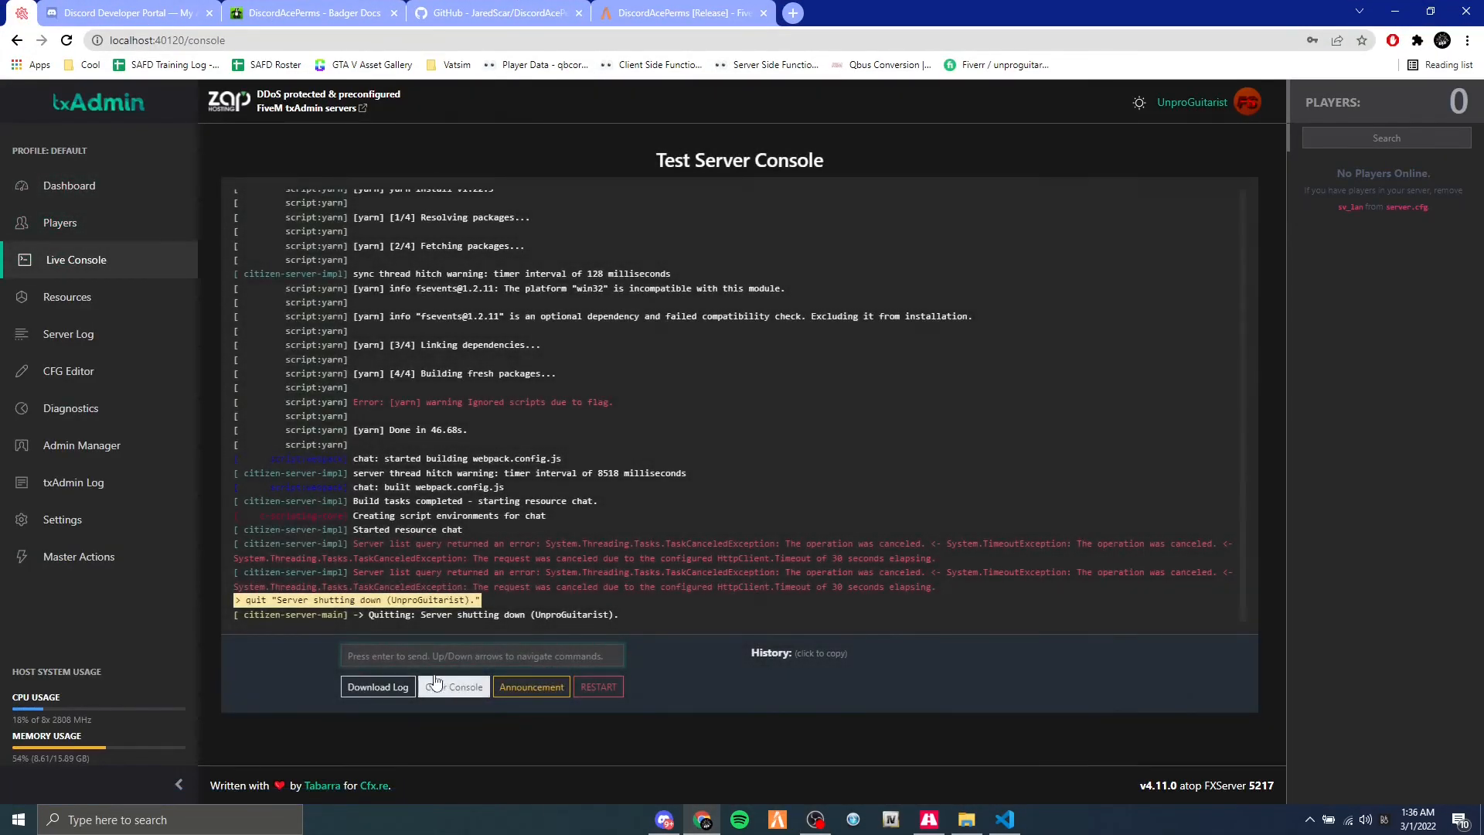
pyautogui.click(598, 686)
pyautogui.click(881, 473)
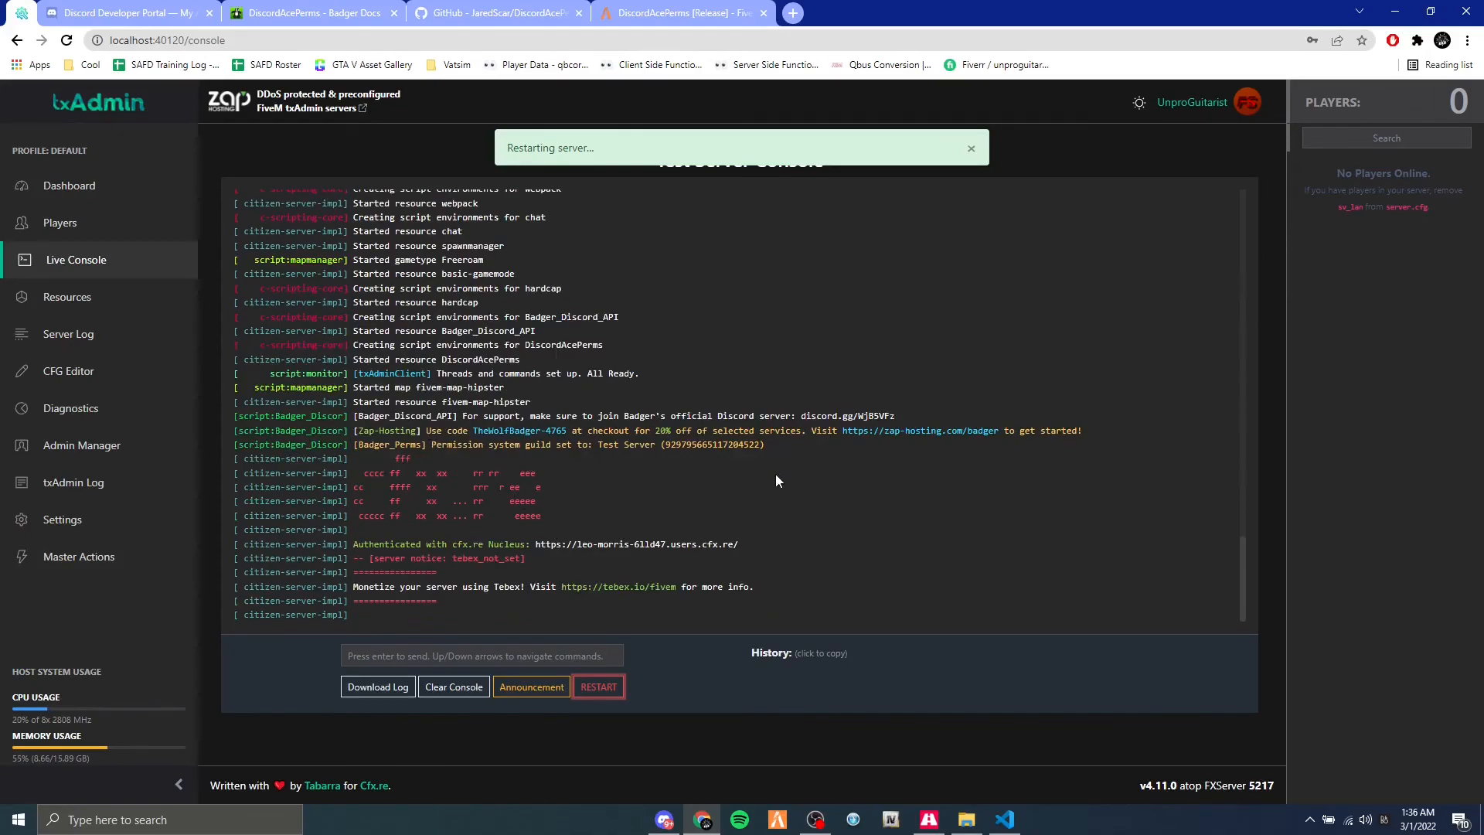
# Check the Badger_Perms guild line in the restarted server's console output, then minimize Chrome and Discord.
pyautogui.moveTo(781, 449); pyautogui.dragTo(615, 433)
pyautogui.click(508, 451)
pyautogui.moveTo(431, 446); pyautogui.dragTo(694, 446)
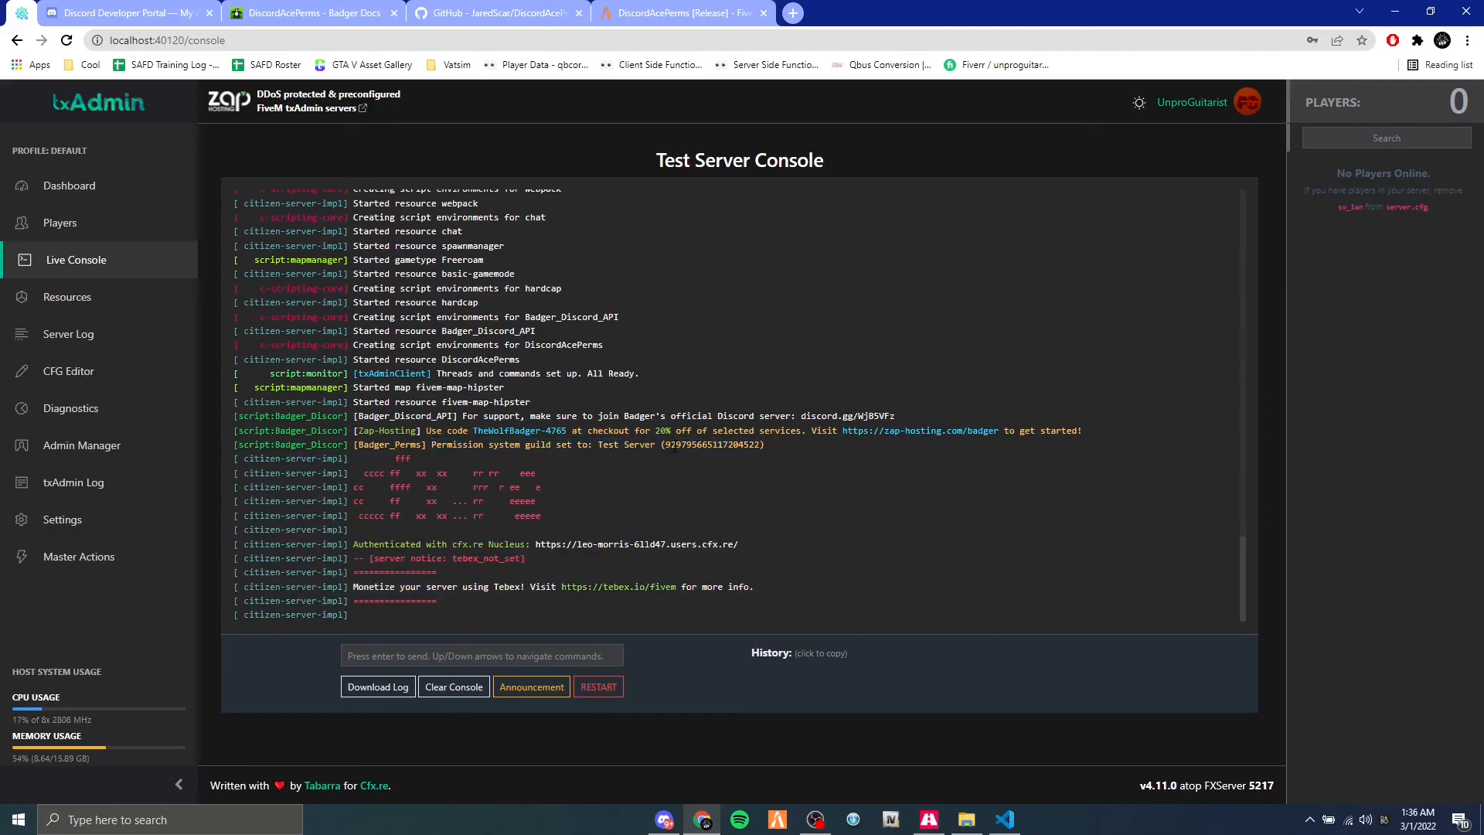
pyautogui.doubleClick(698, 446)
pyautogui.click(834, 442)
pyautogui.click(1397, 8)
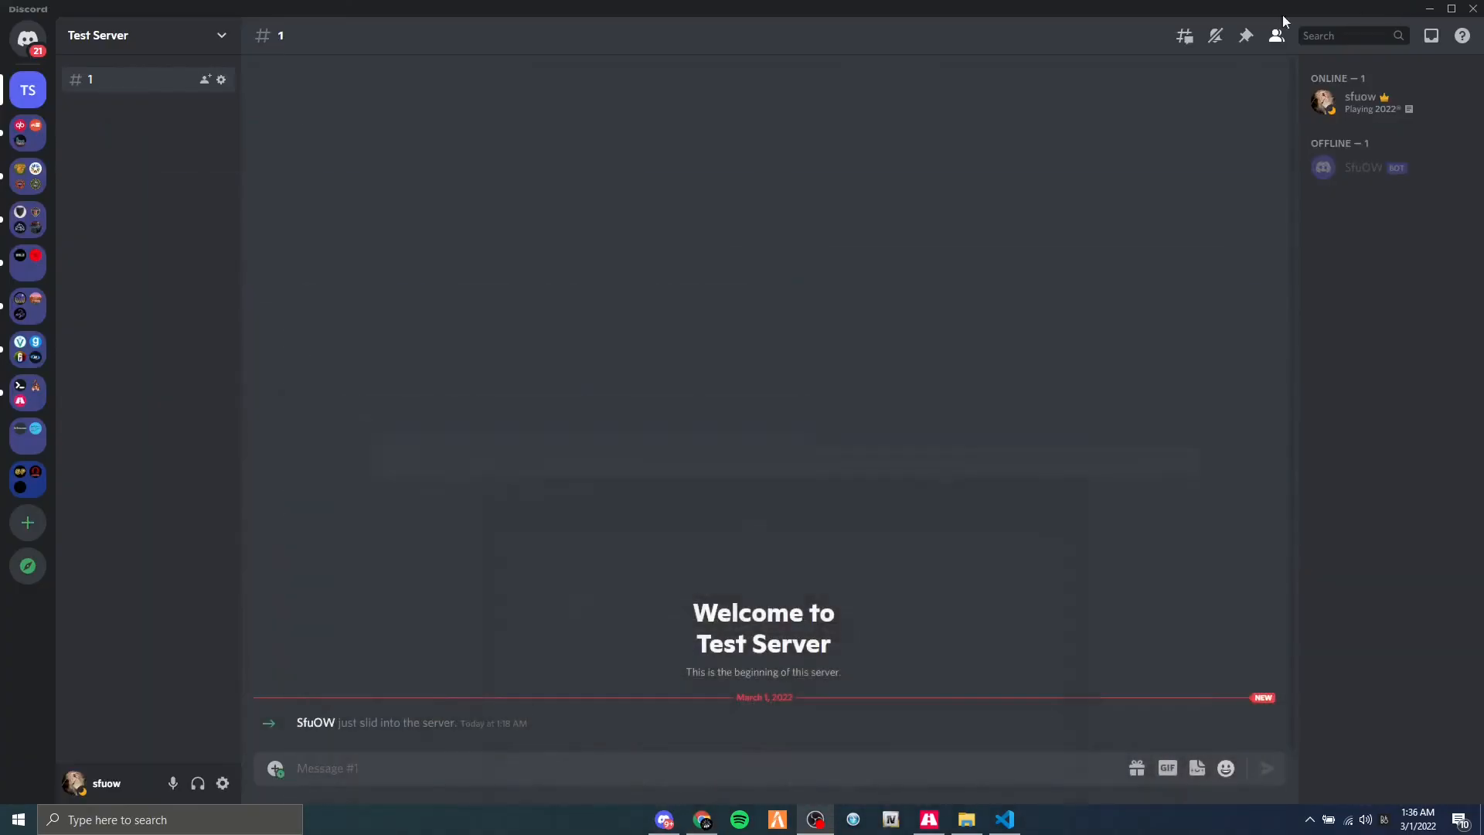
pyautogui.click(1429, 8)
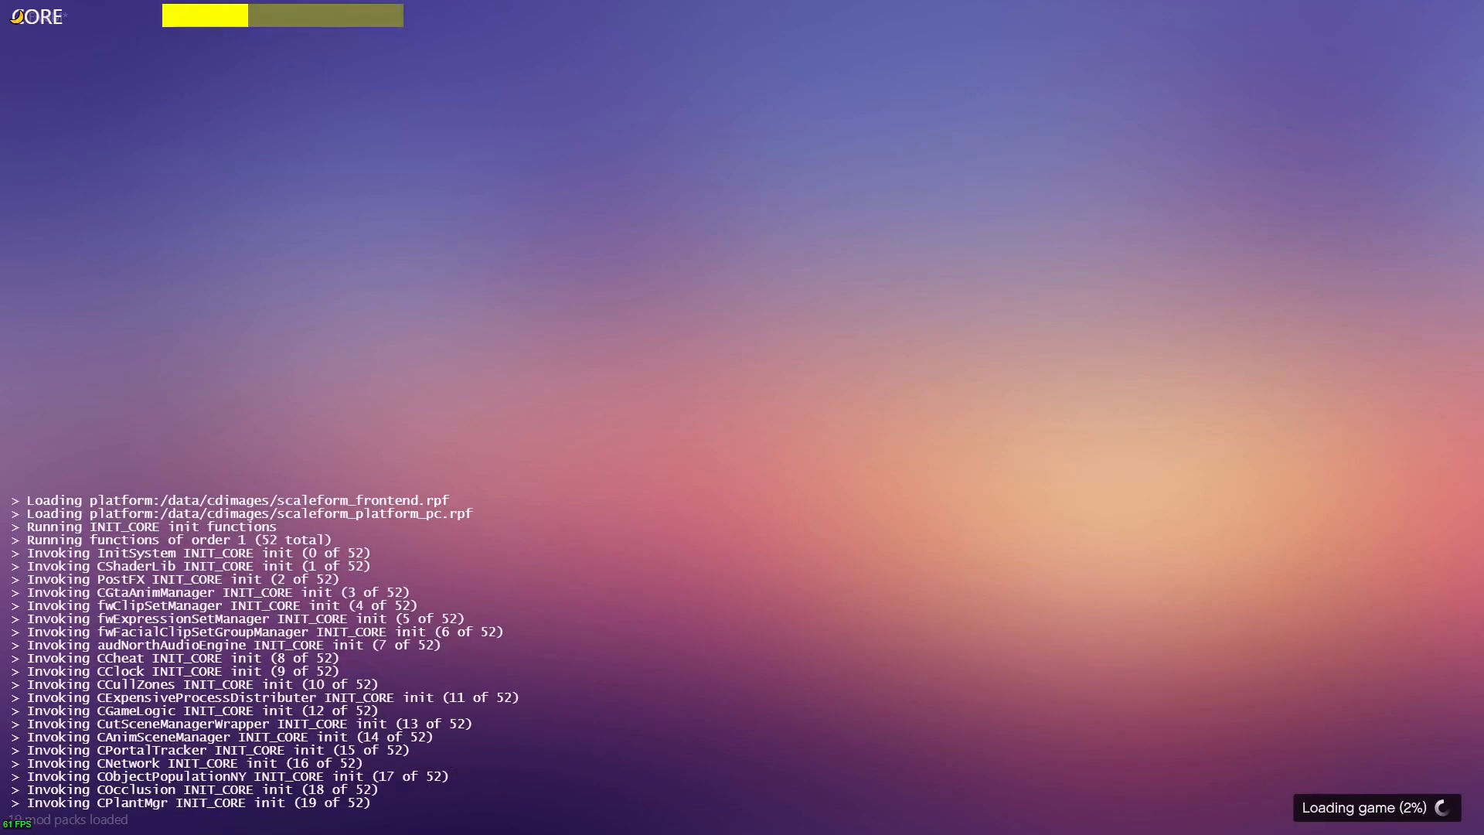
# Switch from the loading FiveM game to the txAdmin console and examine the DiscordAcePerms lines logged for the connecting player.
pyautogui.hotkey('alt', 'Tab')
pyautogui.press('Tab')
pyautogui.press('Tab')
pyautogui.press('Tab')
pyautogui.press('Tab')
pyautogui.press('Tab')
pyautogui.press('Tab')
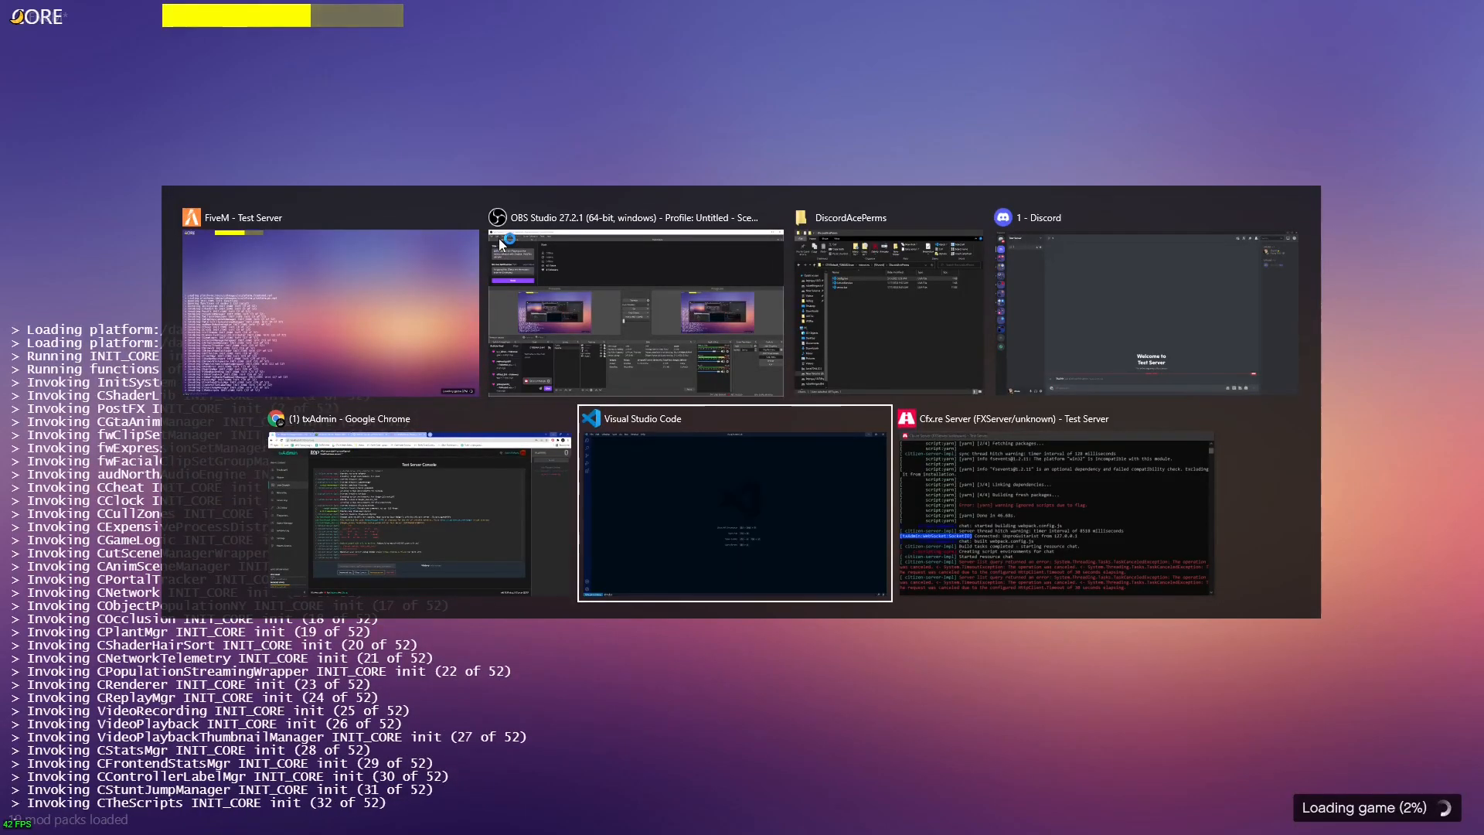
pyautogui.click(340, 564)
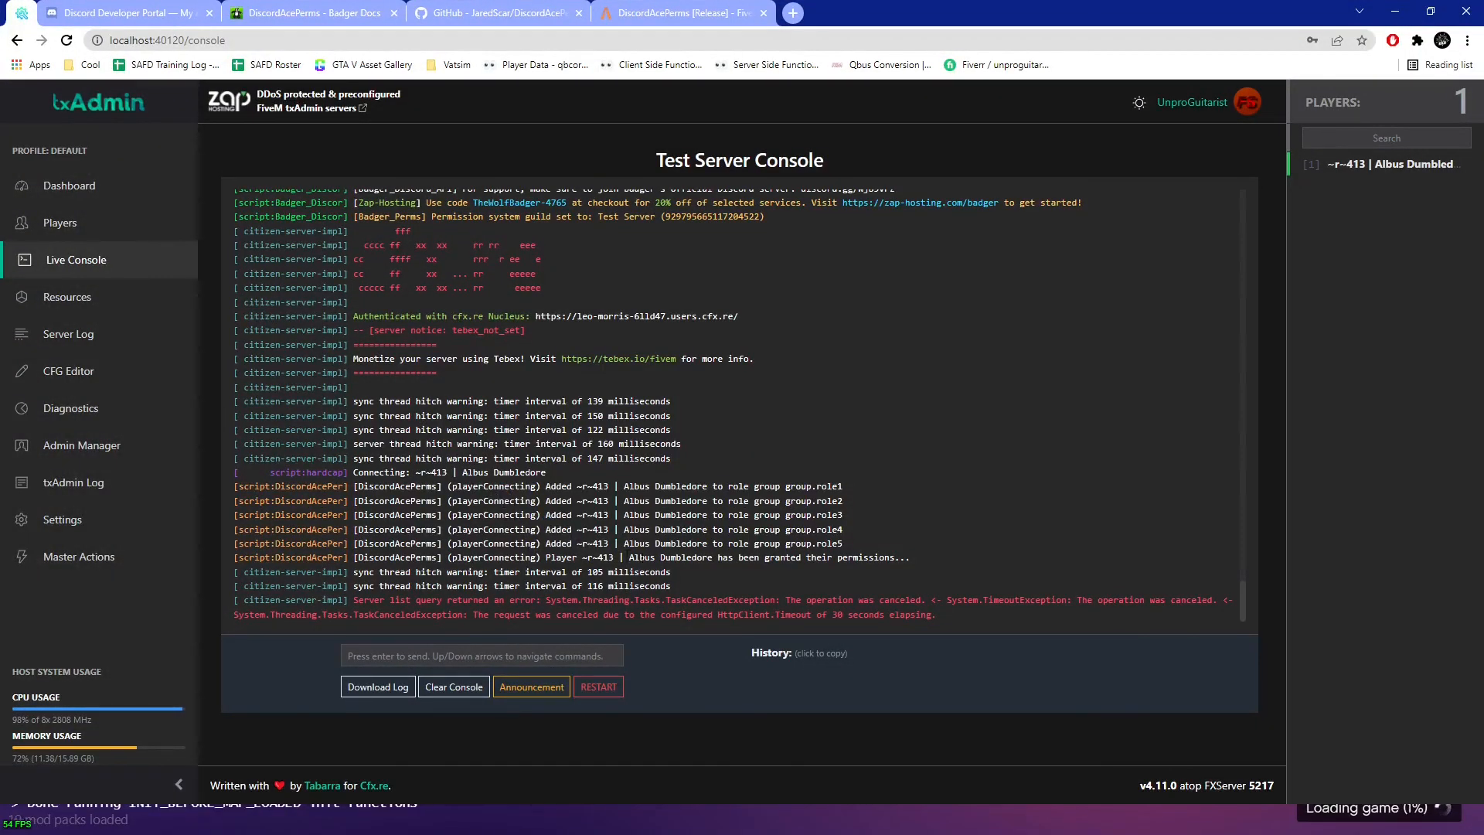
pyautogui.moveTo(910, 557); pyautogui.dragTo(239, 488)
pyautogui.click(238, 488)
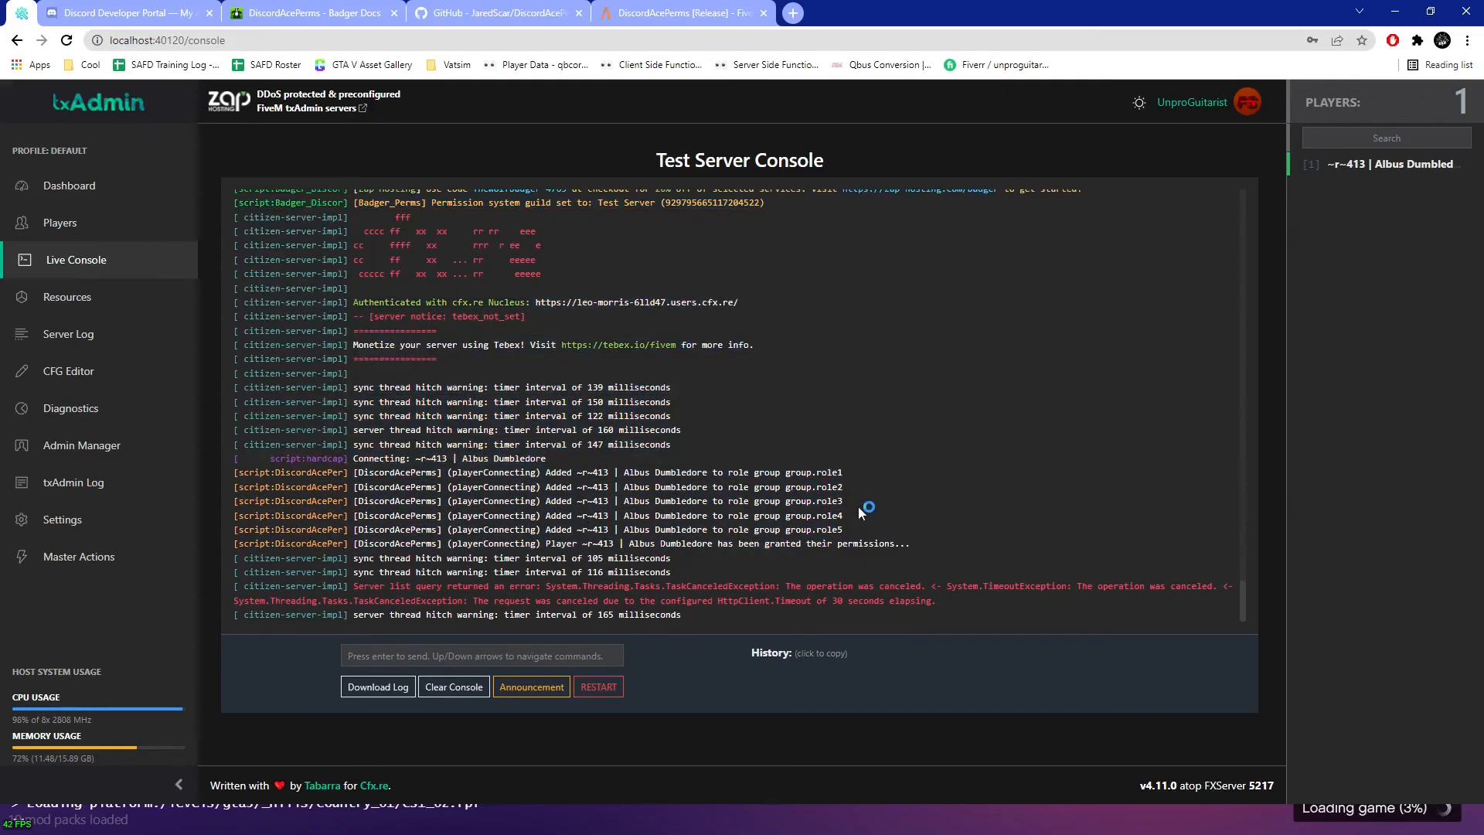
# Switch to Discord and open the online server owner's profile card to view the assigned roles.
pyautogui.hotkey('alt', 'Tab')
pyautogui.hotkey('alt', 'Tab')
pyautogui.hotkey('alt', 'Tab')
pyautogui.hotkey('alt', 'Tab')
pyautogui.click(1360, 99)
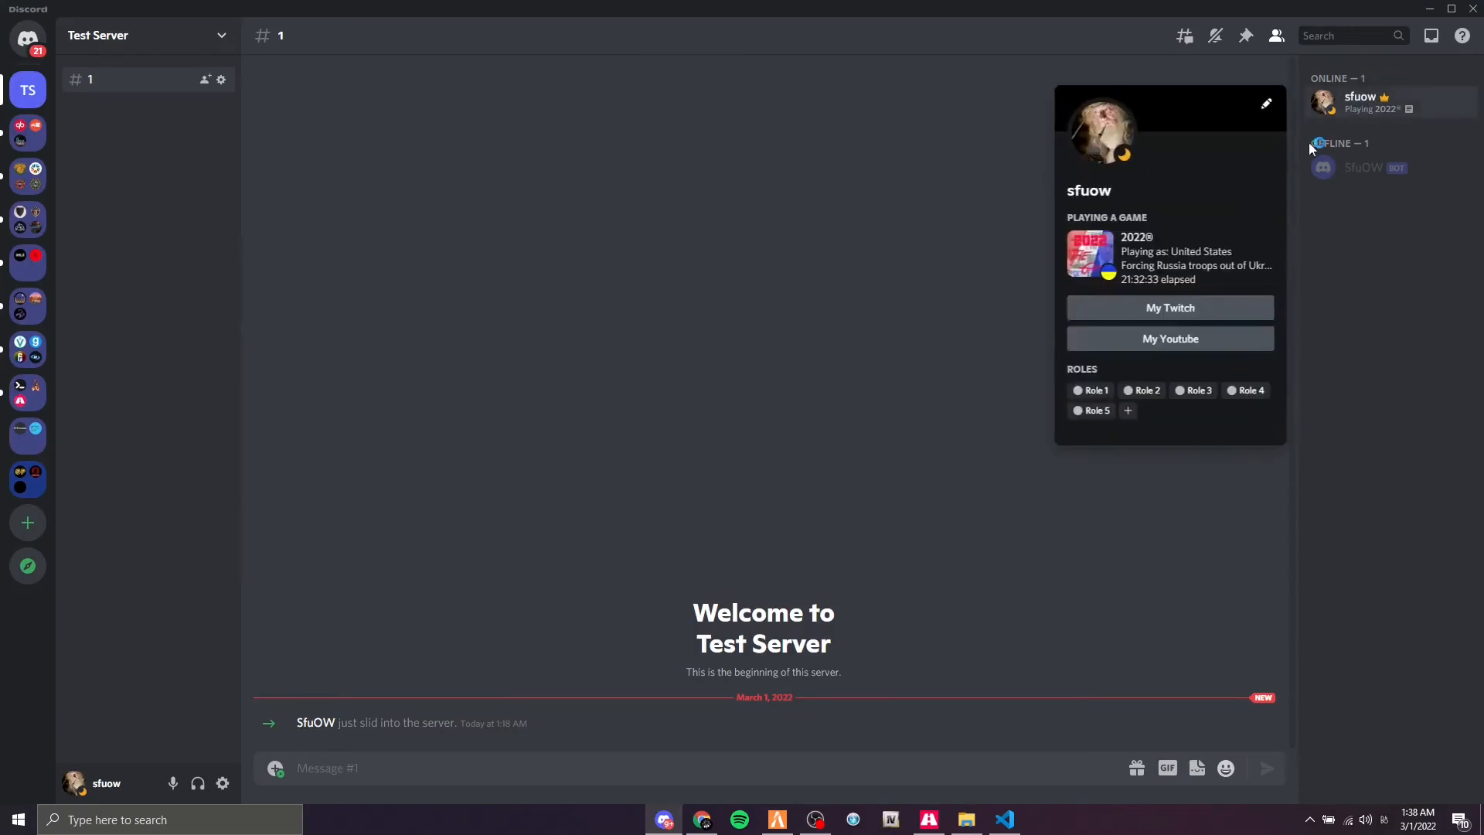
# Return to the txAdmin console and compare its role group and permission-grant lines with the member's Discord roles.
pyautogui.hotkey('alt', 'Tab')
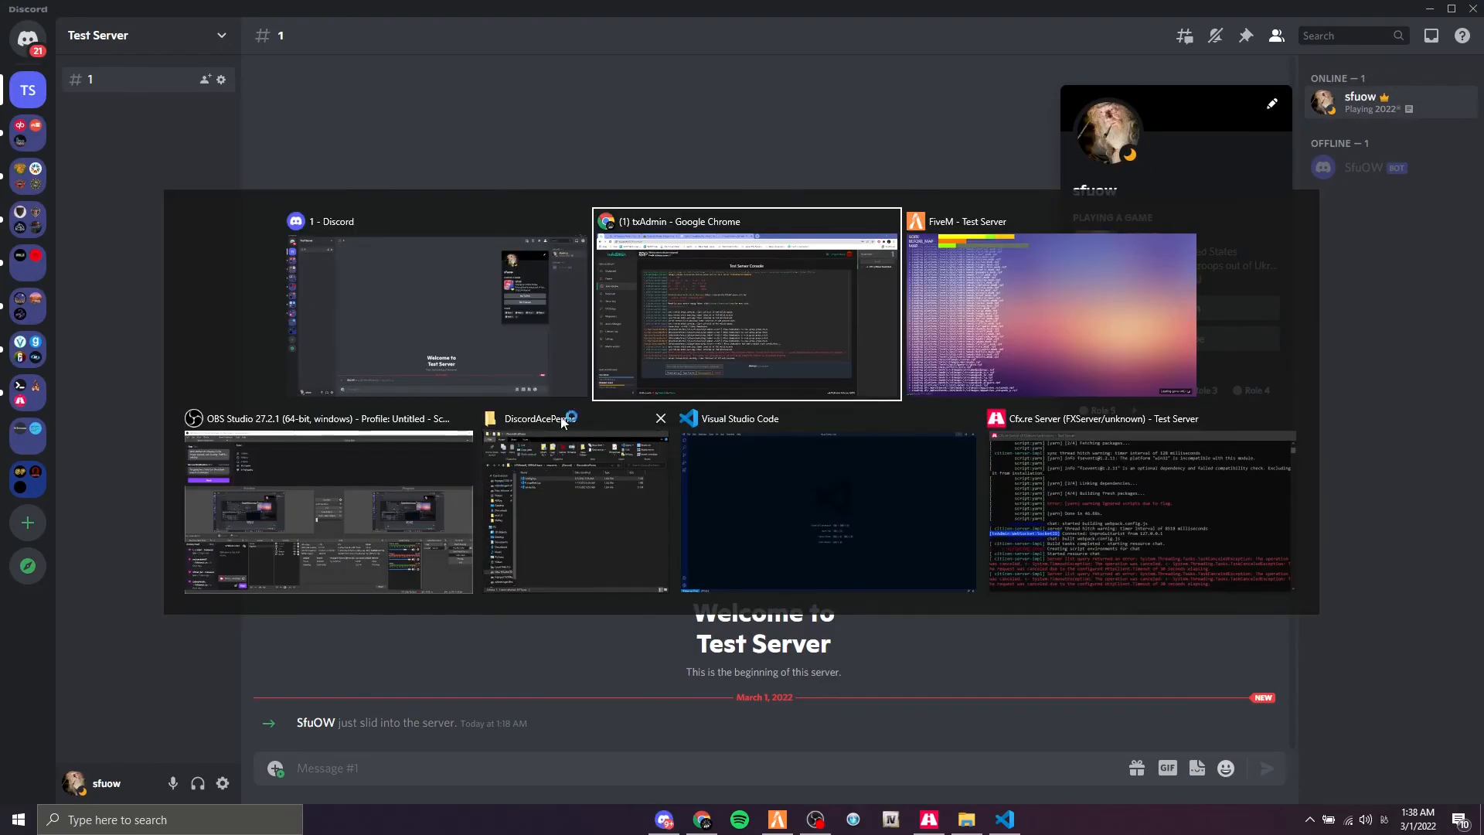
pyautogui.moveTo(850, 475); pyautogui.dragTo(234, 415)
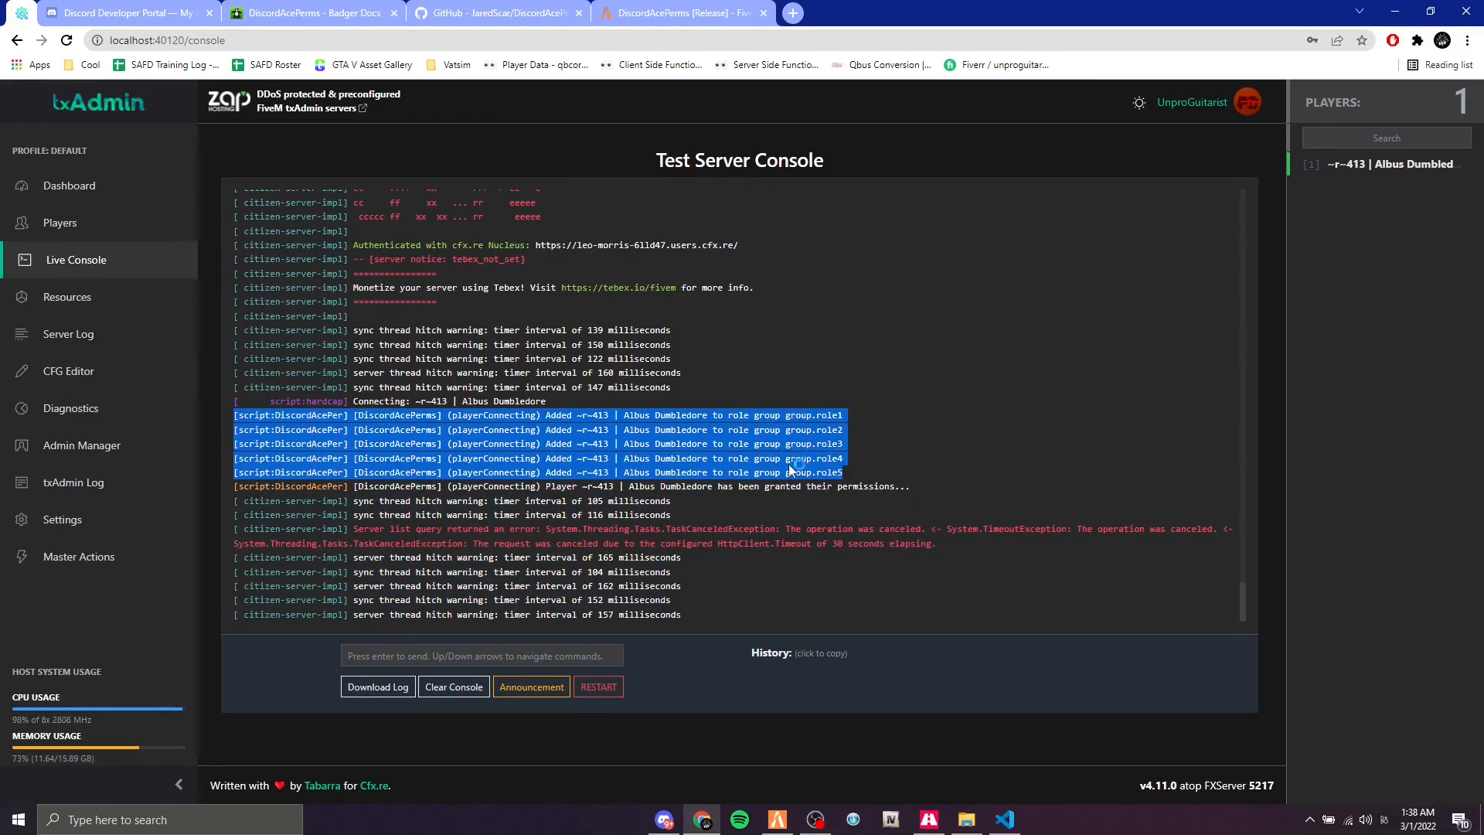
pyautogui.click(853, 470)
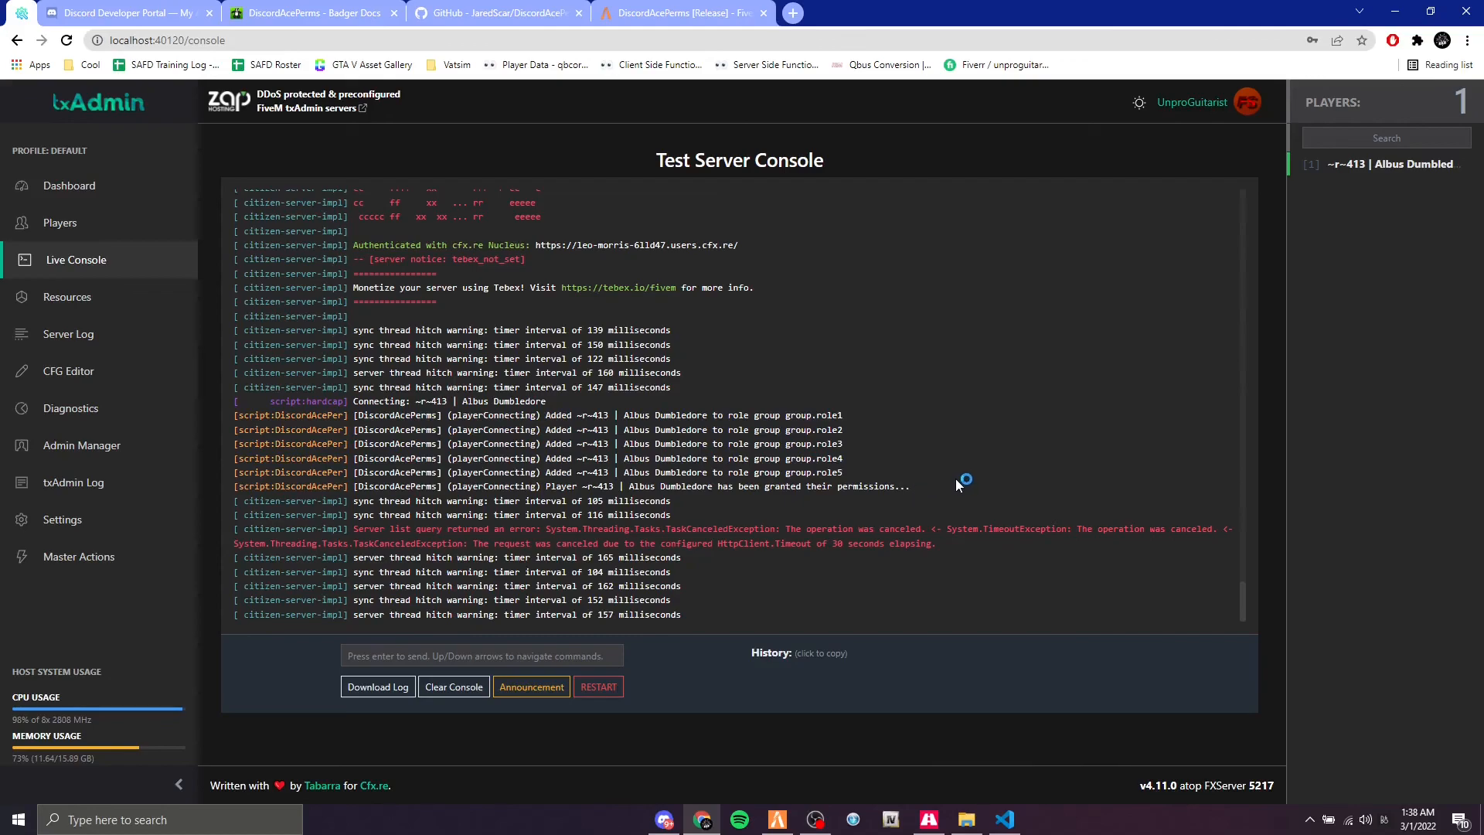
pyautogui.moveTo(897, 471); pyautogui.dragTo(614, 446)
pyautogui.click(661, 454)
pyautogui.moveTo(915, 489); pyautogui.dragTo(479, 488)
pyautogui.click(569, 485)
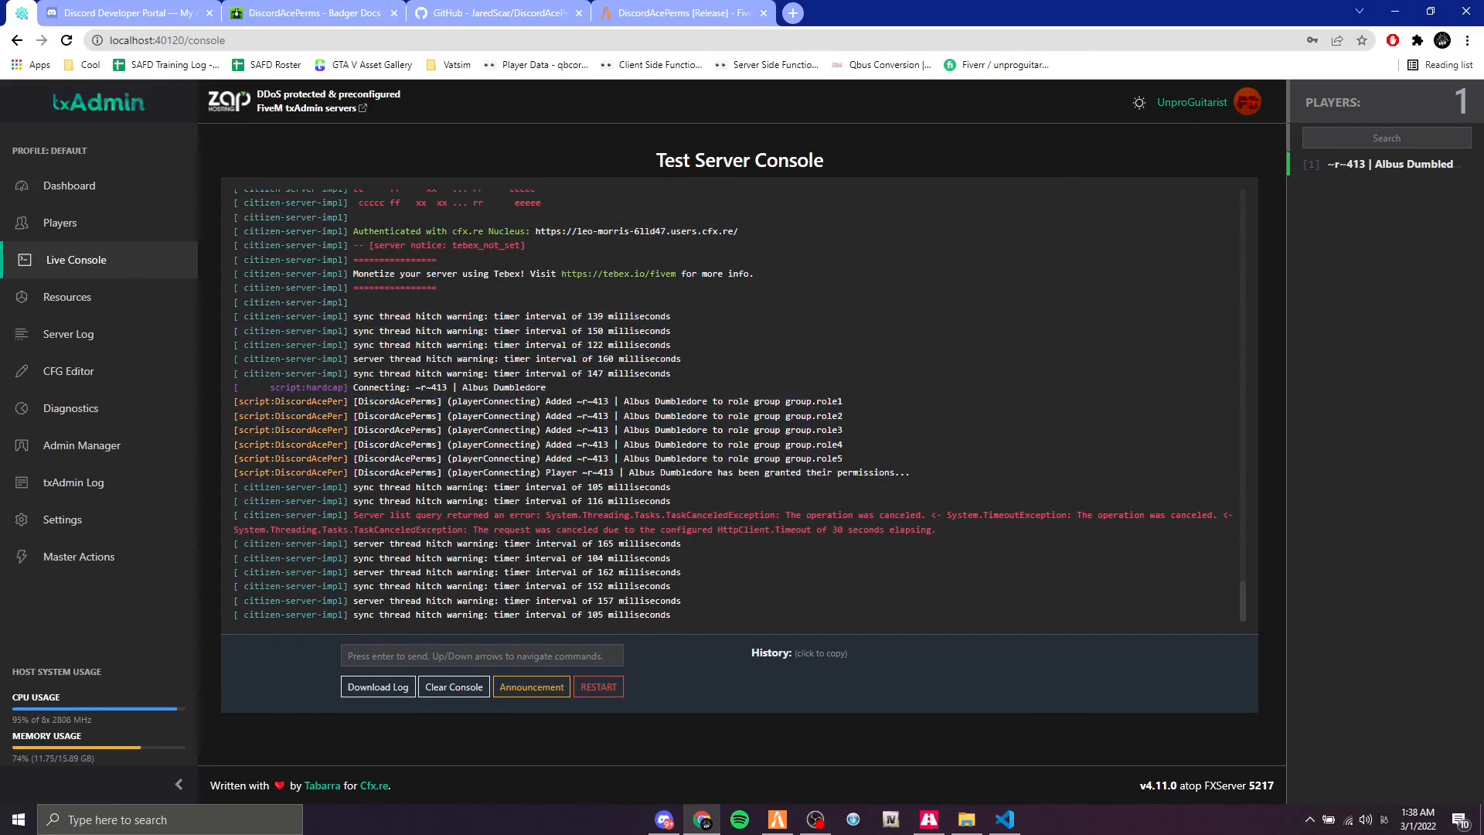